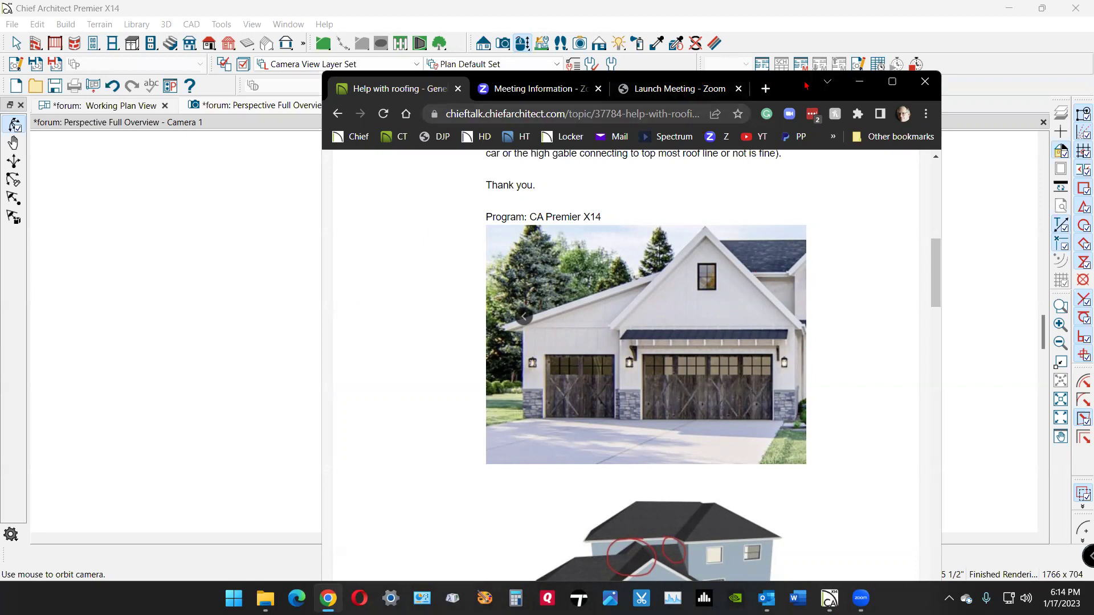
# - Compare the roofless garage and house model with the forum's reference photo, viewing the garage from a lower angle
pyautogui.click(859, 81)
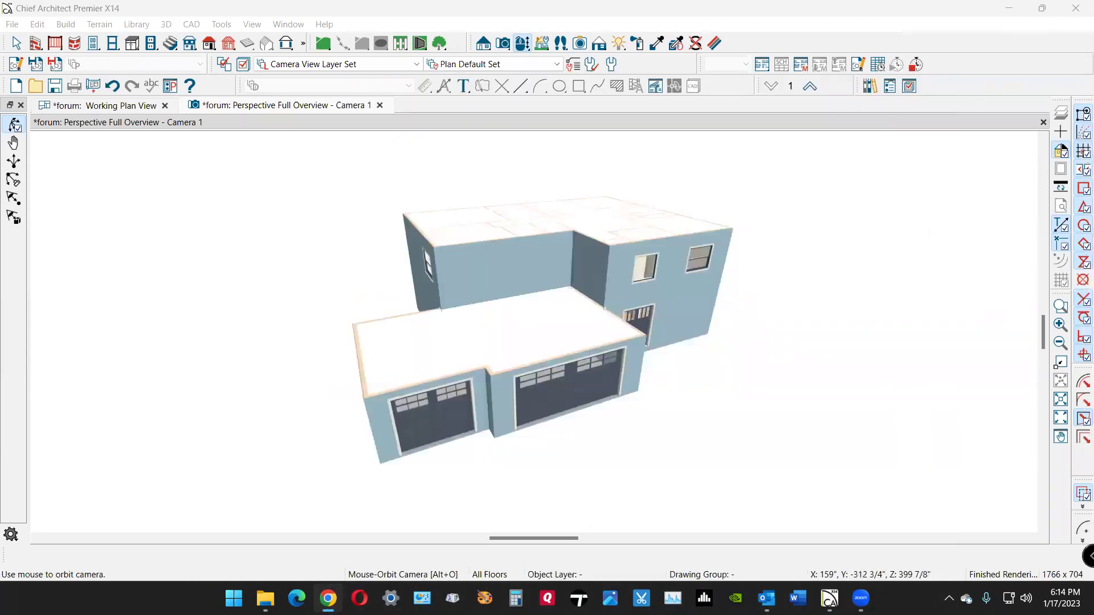
pyautogui.scroll(1, 627, 288)
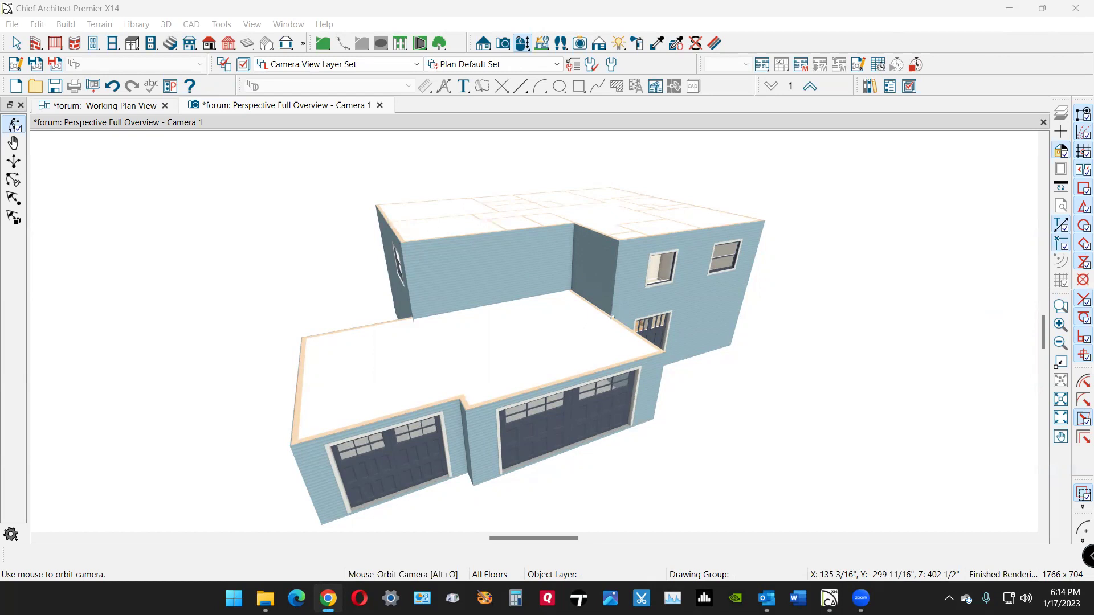
pyautogui.hotkey('alt', 'Tab')
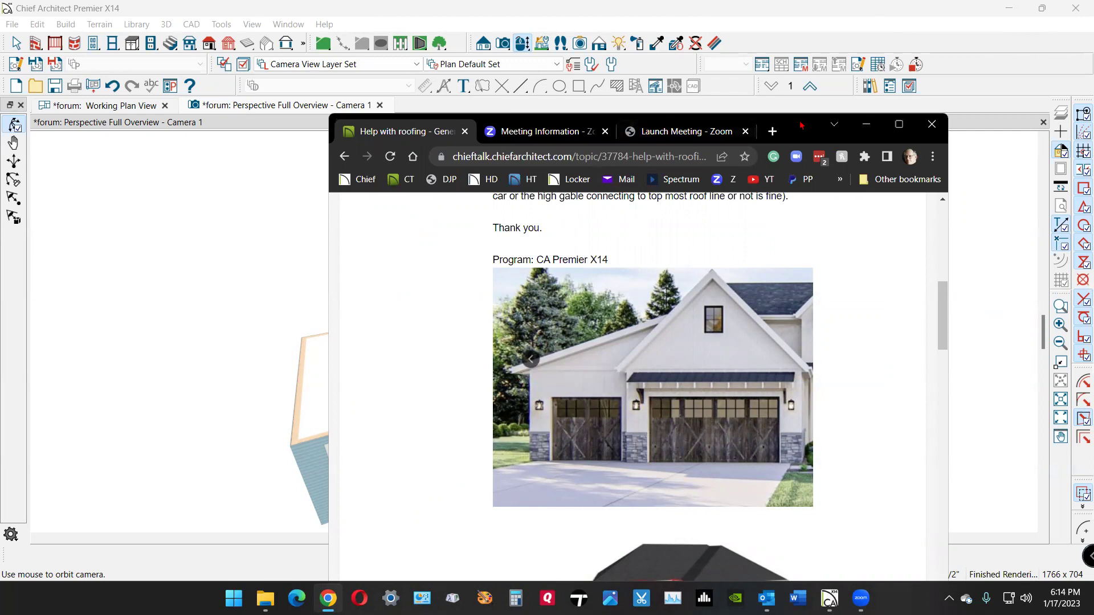
pyautogui.click(866, 125)
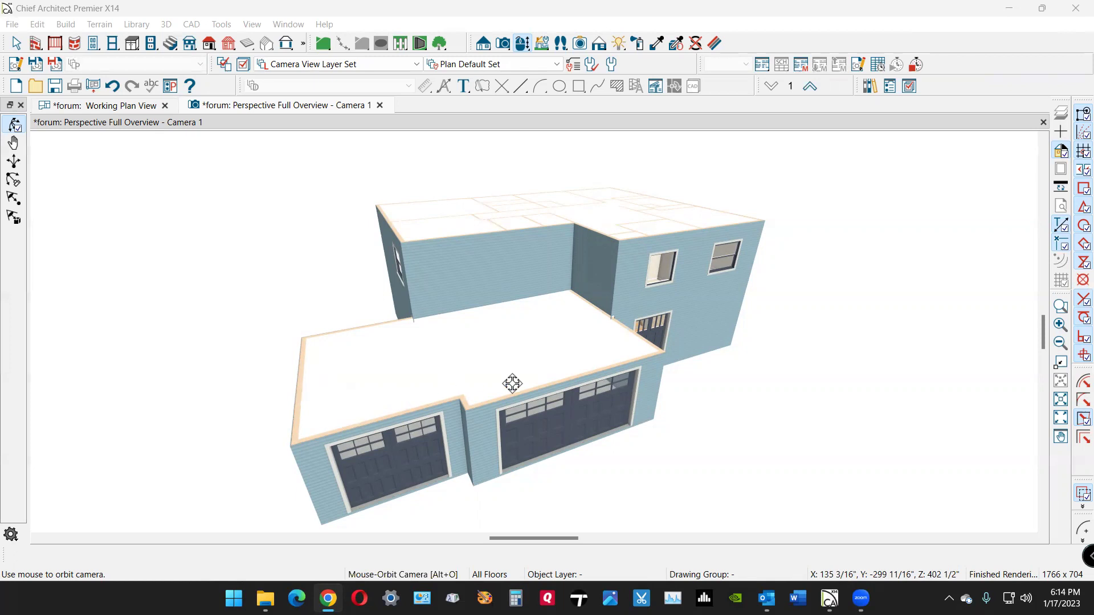
pyautogui.moveTo(519, 385); pyautogui.dragTo(518, 341)
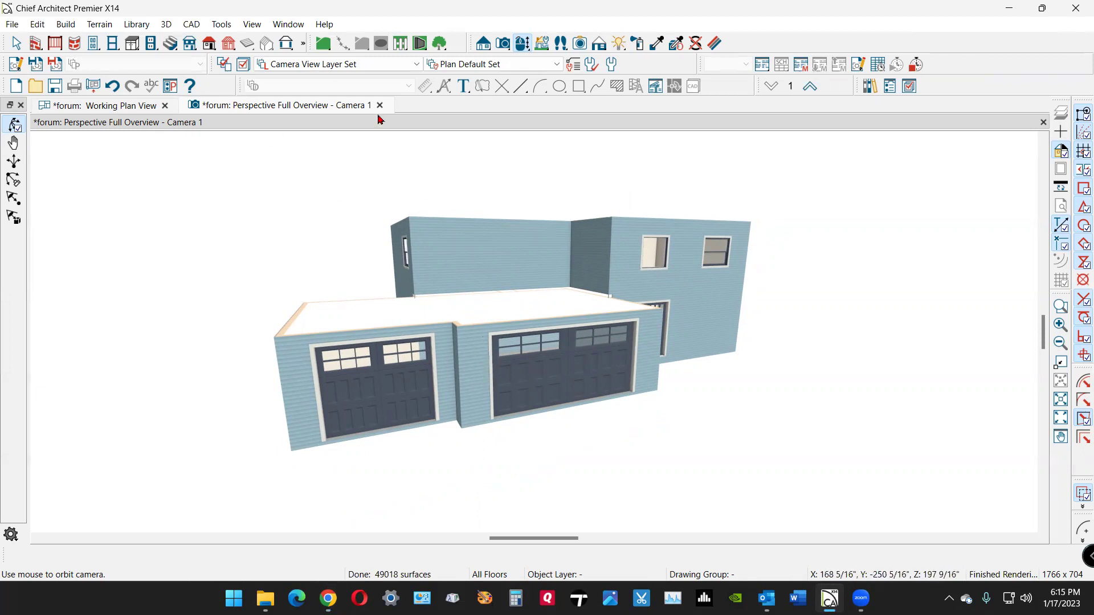
# - In the working plan view, set the roof pitch of the garage's outer side wall beside the single bay to 5 in 12
pyautogui.click(117, 109)
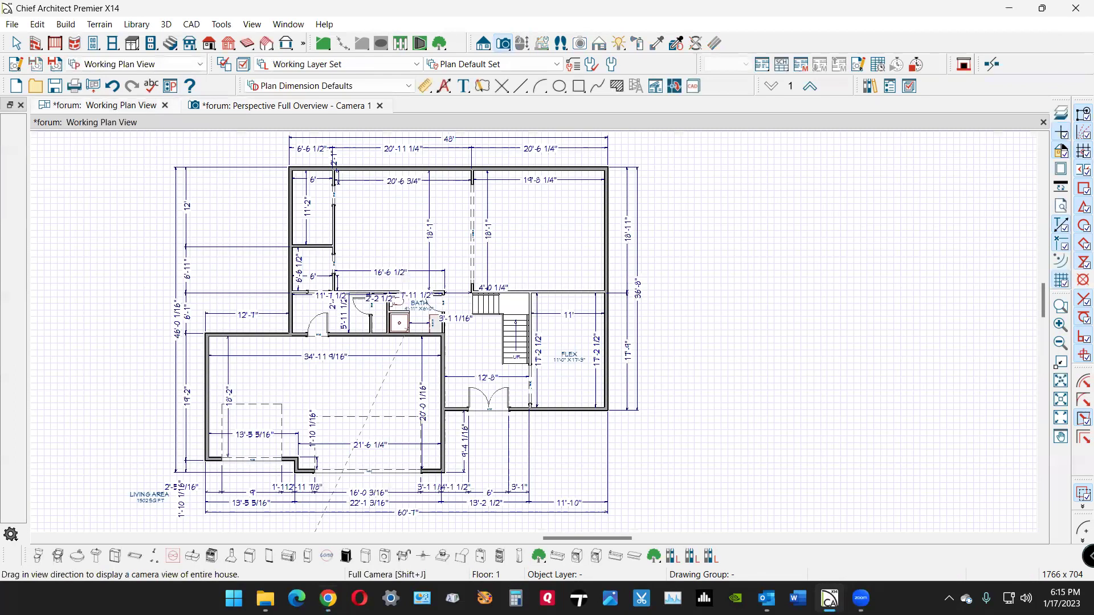
pyautogui.scroll(-1, 406, 280)
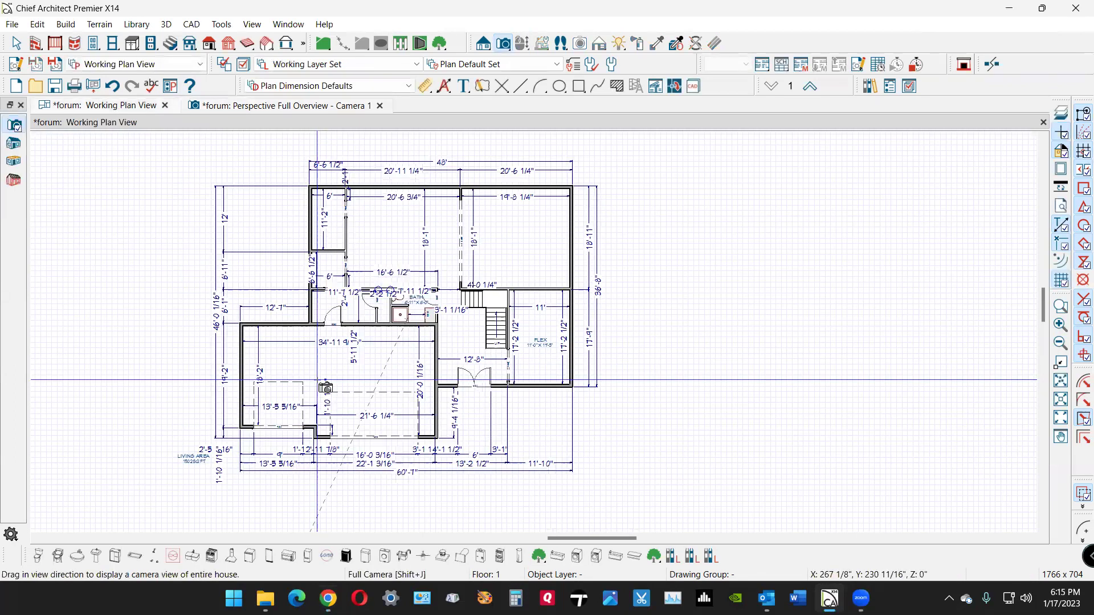
pyautogui.scroll(2, 326, 389)
pyautogui.press('space')
pyautogui.click(221, 361)
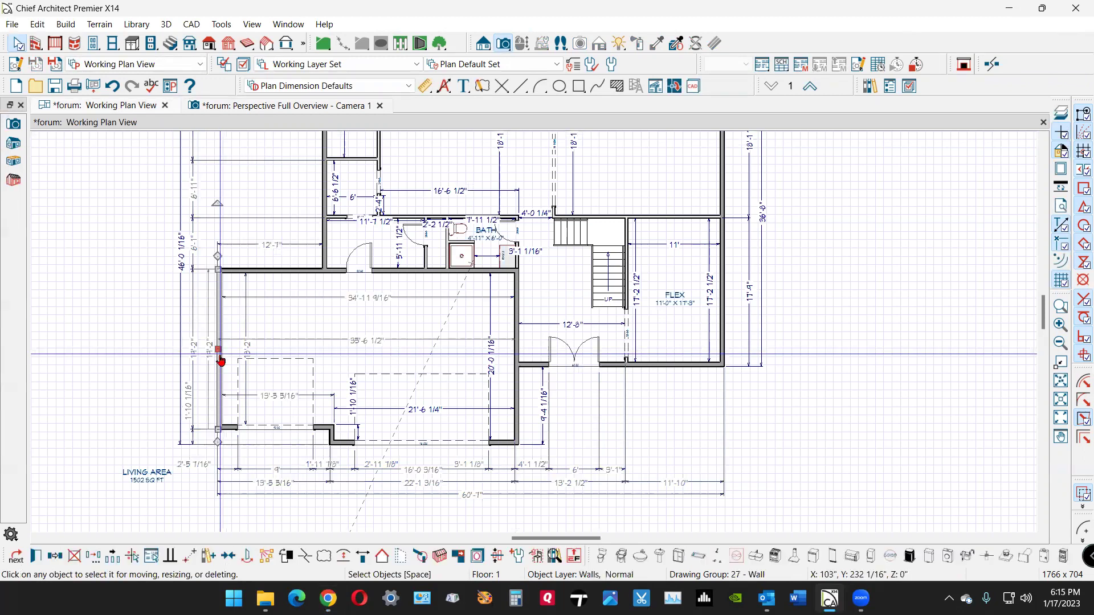
pyautogui.click(35, 561)
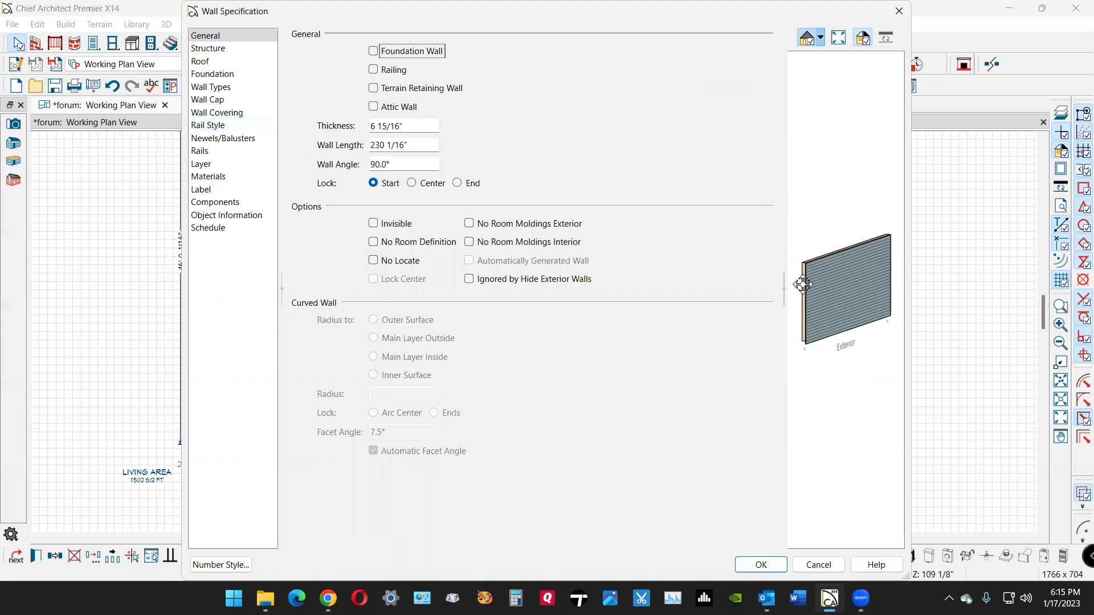
pyautogui.click(200, 63)
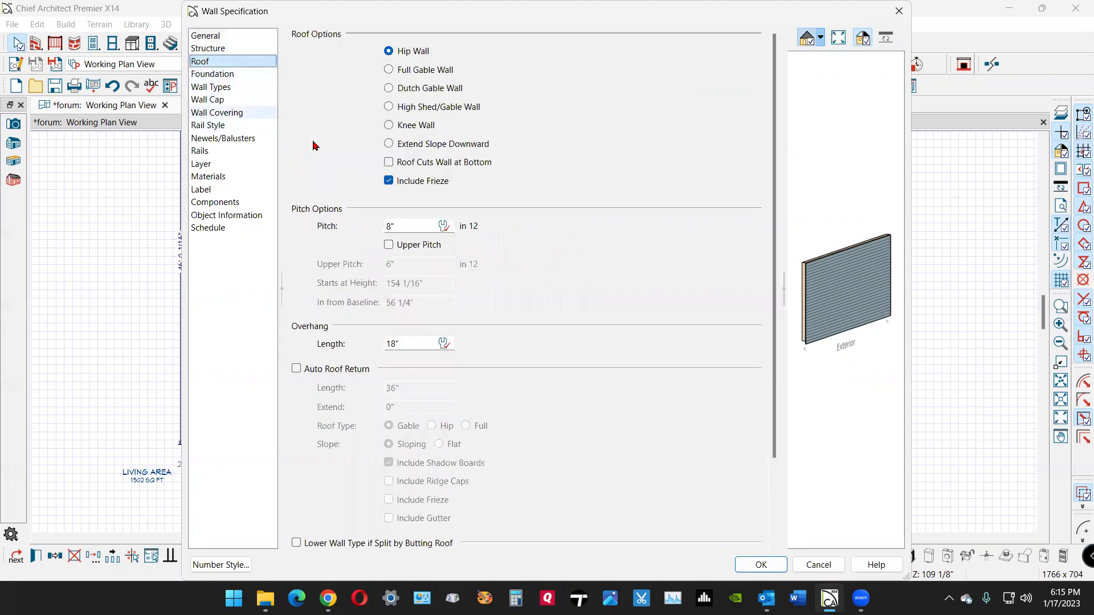
pyautogui.click(421, 222)
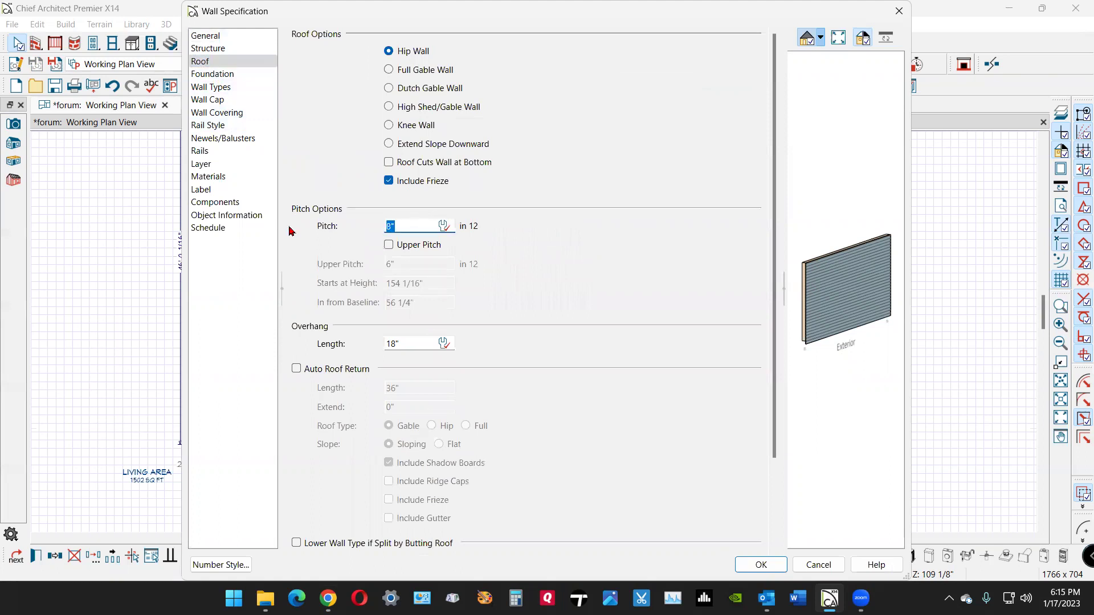
pyautogui.write('5')
pyautogui.click(761, 564)
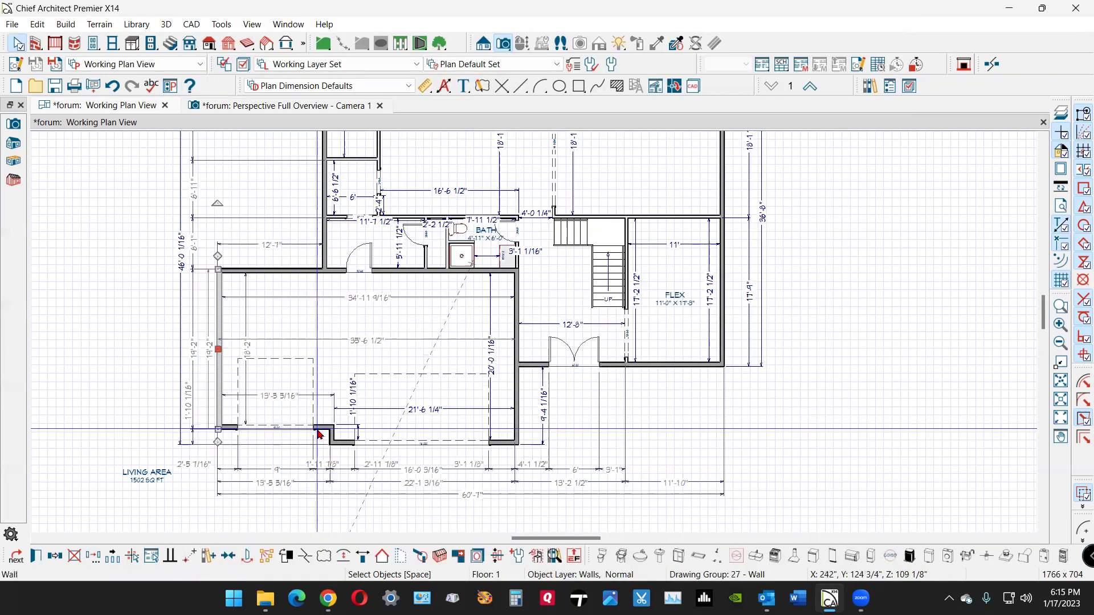
# - Make the front and back walls of the single garage bay Full Gable walls
pyautogui.click(264, 271)
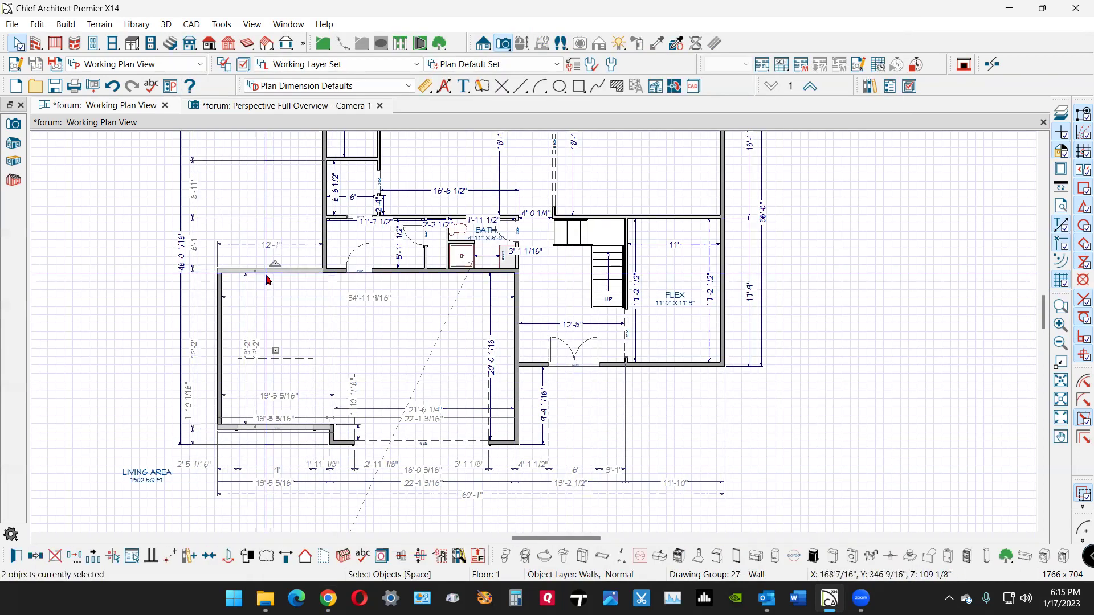
pyautogui.click(15, 556)
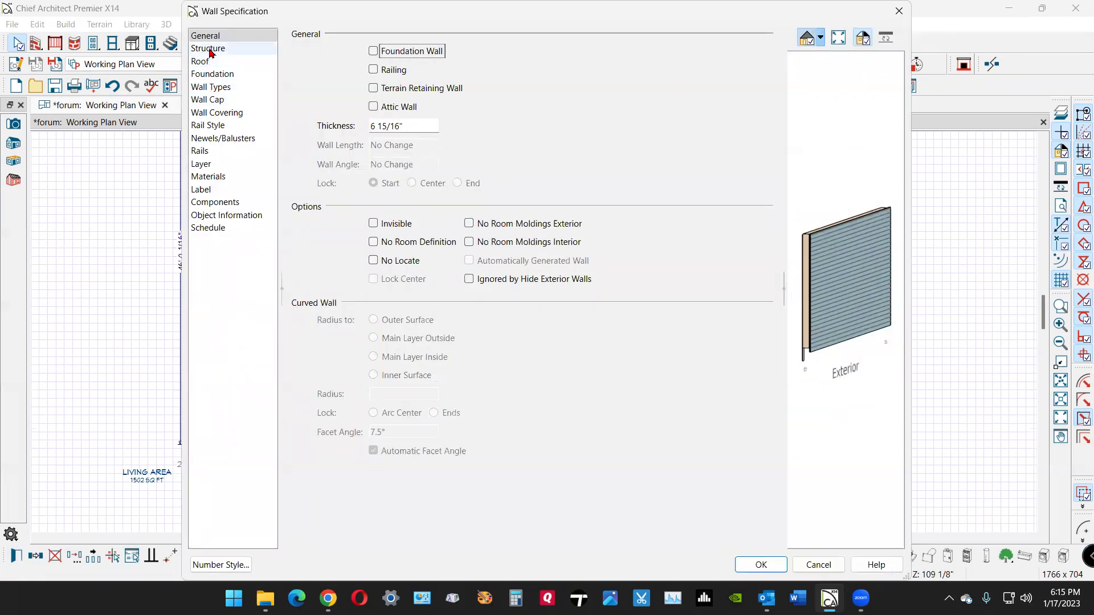
pyautogui.click(203, 66)
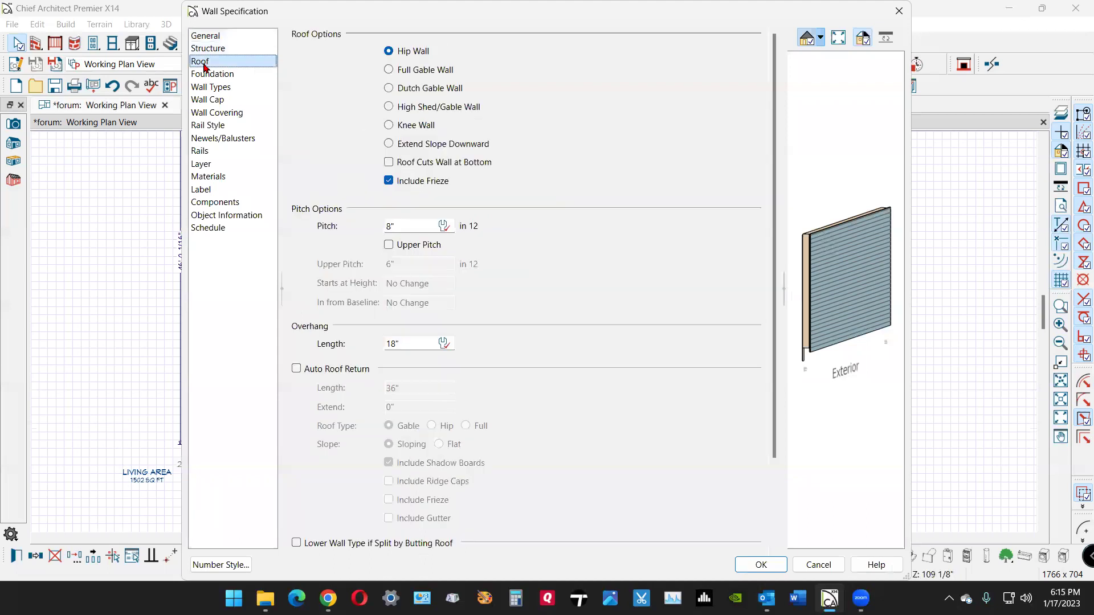
pyautogui.click(398, 71)
pyautogui.click(762, 565)
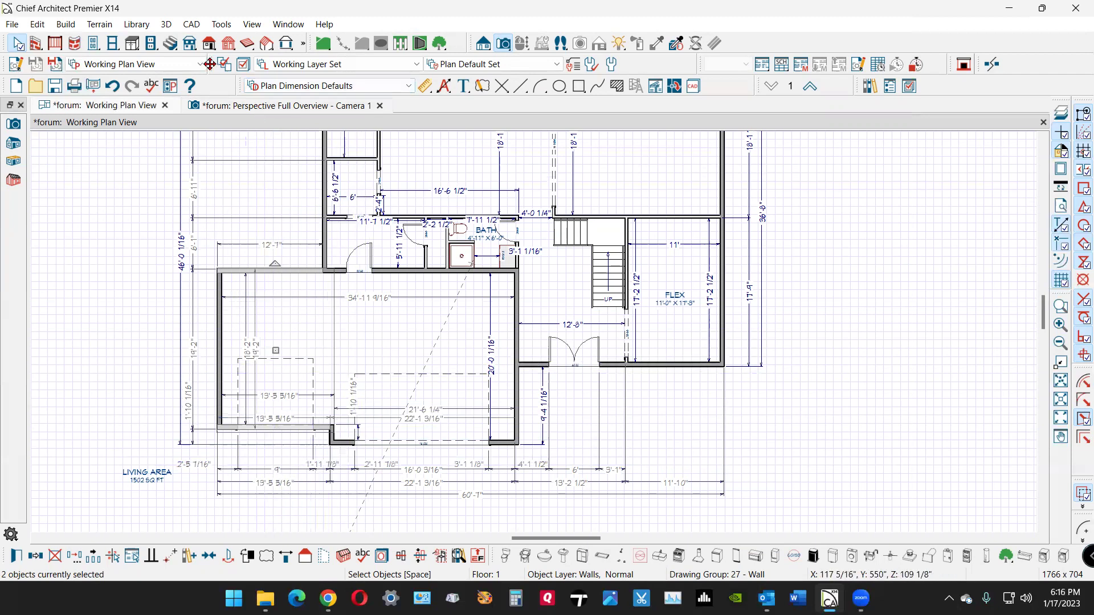
# - Set the general roof pitch to 12 in 12 in the Build Roof settings
pyautogui.doubleClick(210, 42)
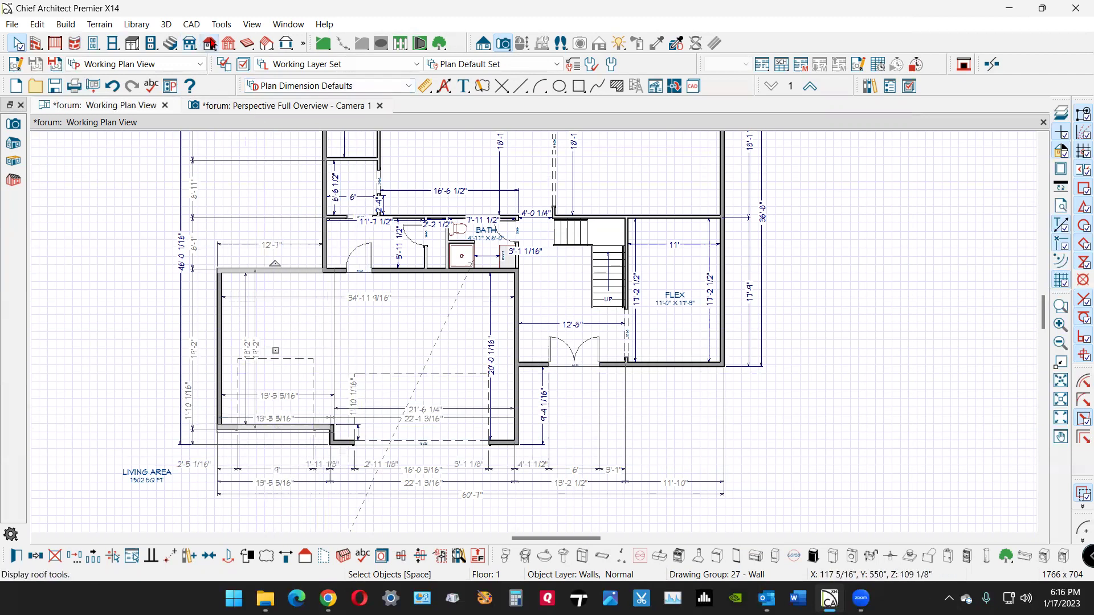
pyautogui.doubleClick(638, 130)
pyautogui.write('12')
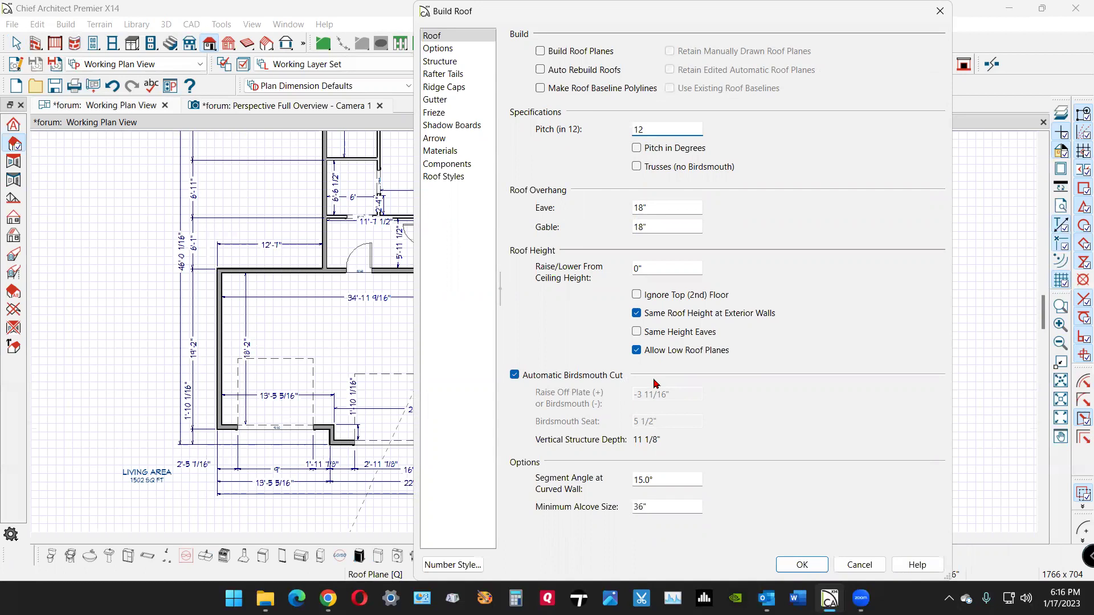
pyautogui.click(786, 566)
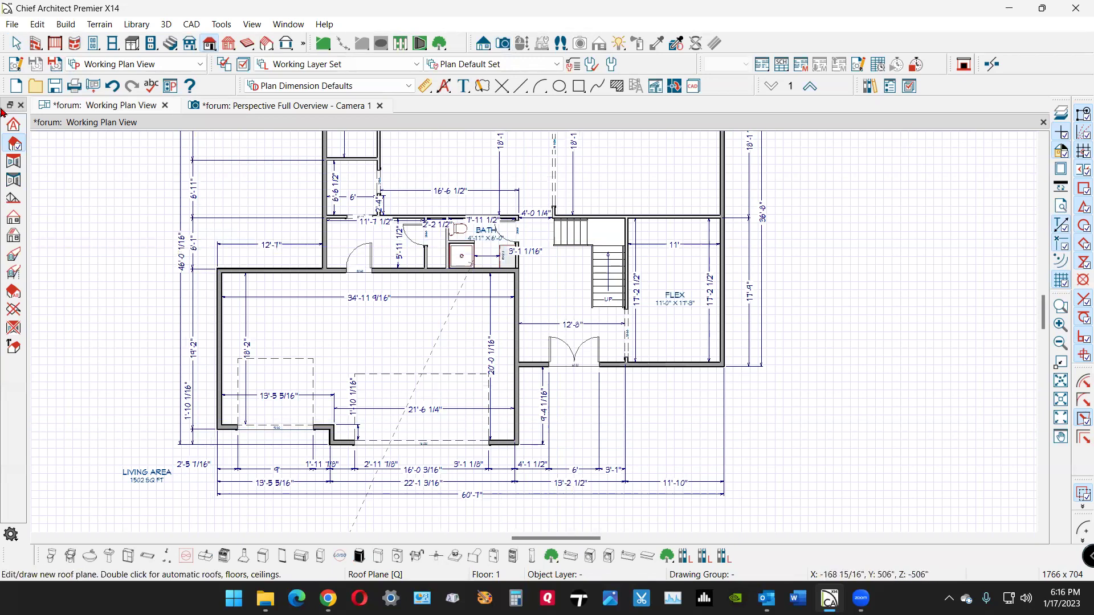
pyautogui.click(18, 44)
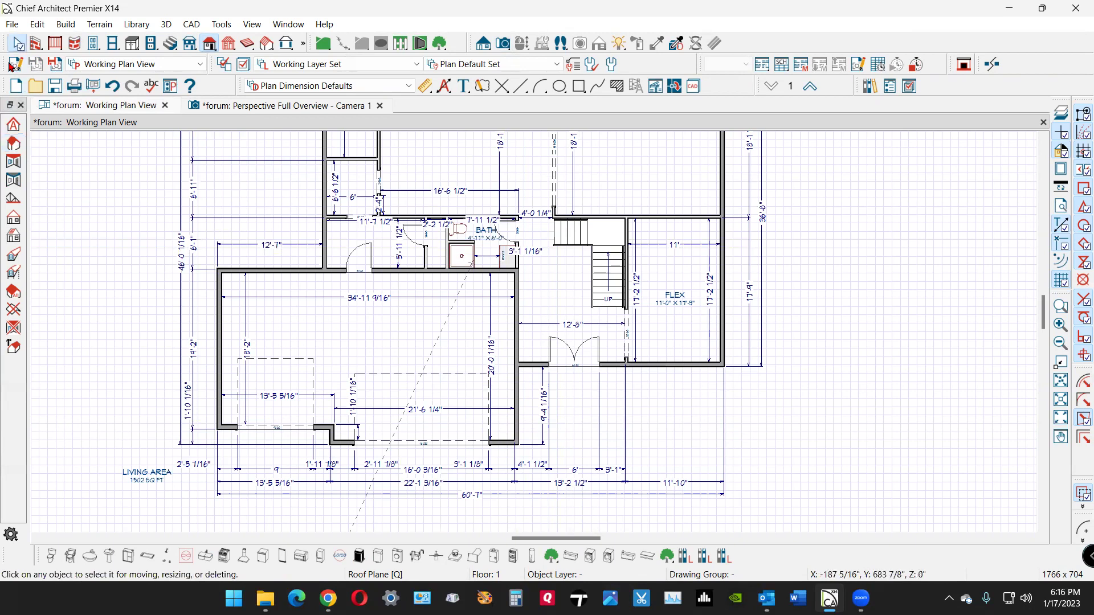
# - Make the front wall of the double garage bay a Full Gable wall
pyautogui.click(348, 444)
pyautogui.click(35, 555)
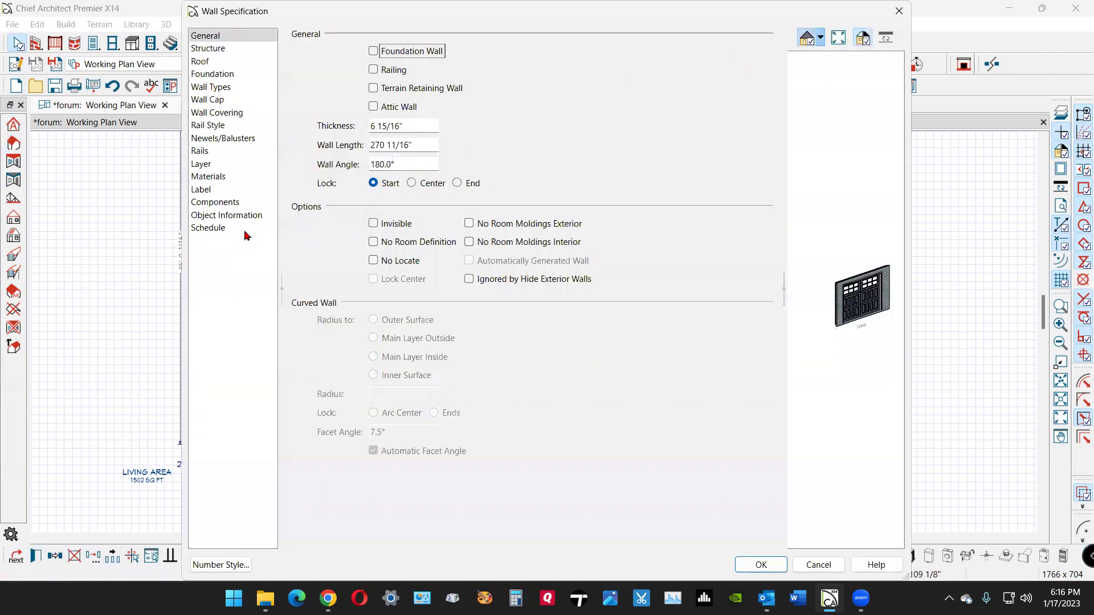
pyautogui.click(205, 63)
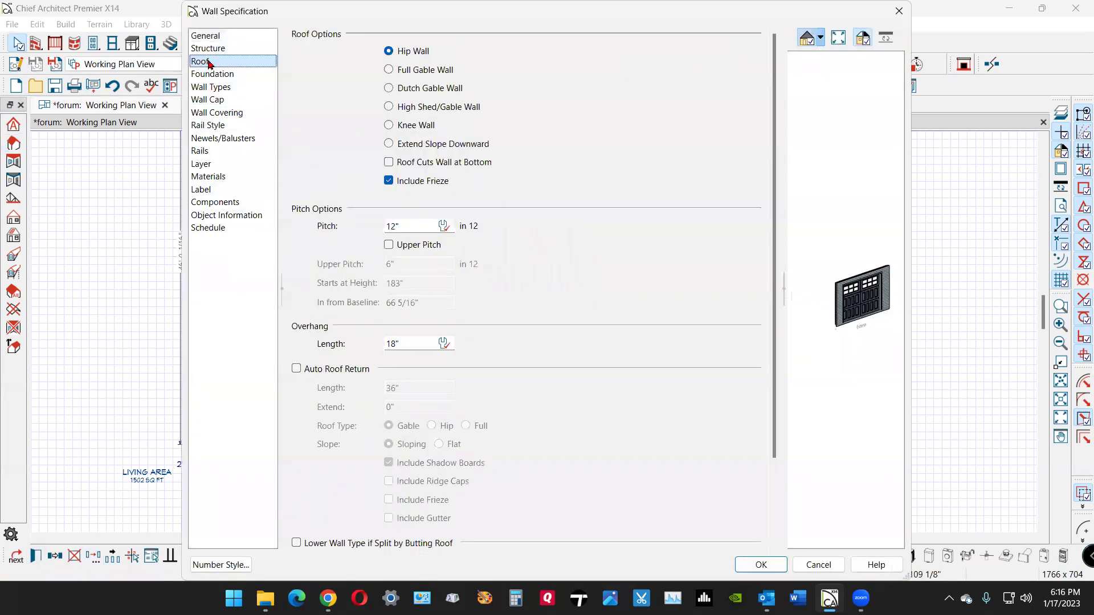
pyautogui.click(395, 70)
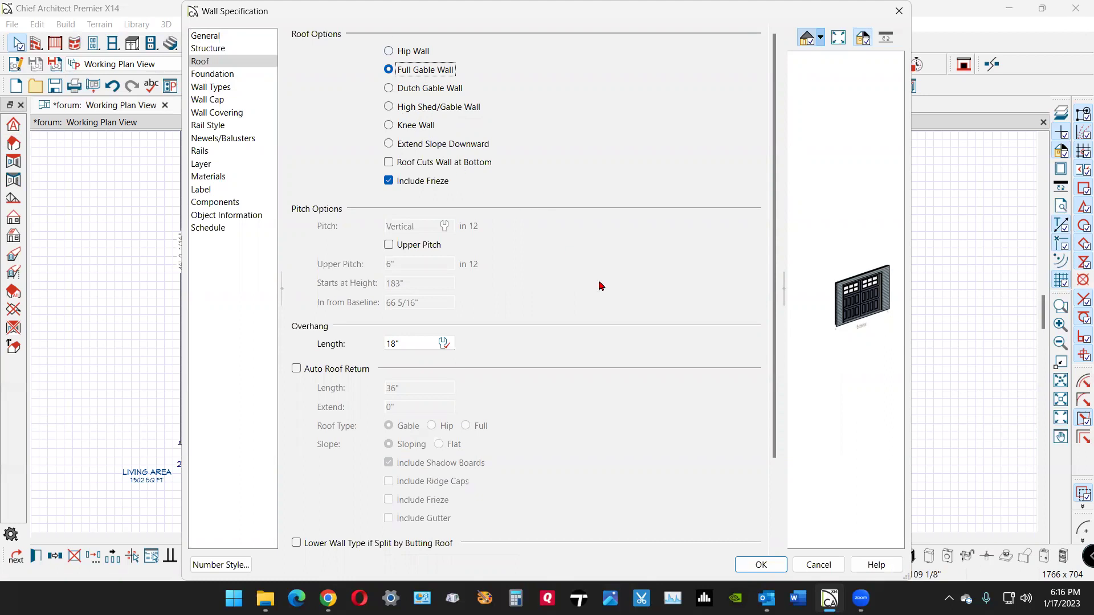
pyautogui.click(760, 565)
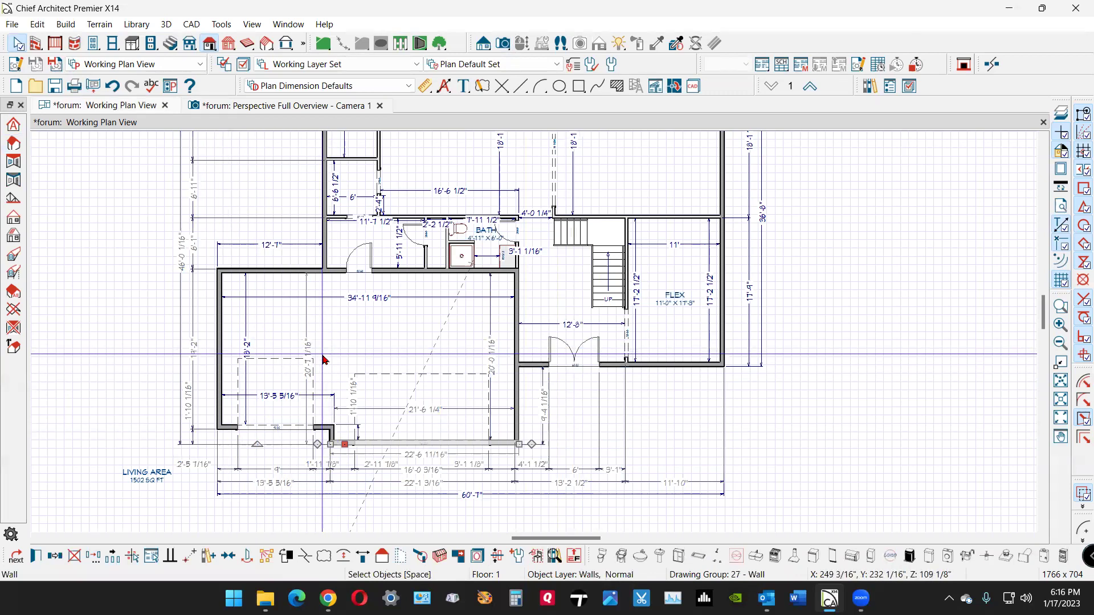
# - On floor 2, make the exterior side wall along the master bedroom and BR 1 a Full Gable wall
pyautogui.scroll(-1, 323, 375)
pyautogui.scroll(-2, 323, 375)
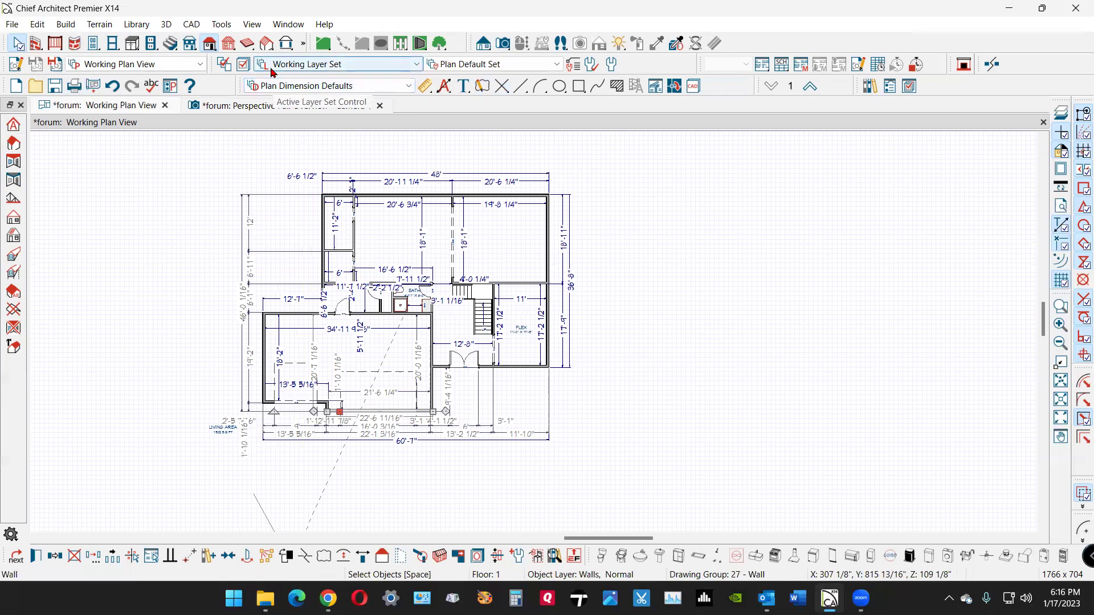
pyautogui.click(813, 88)
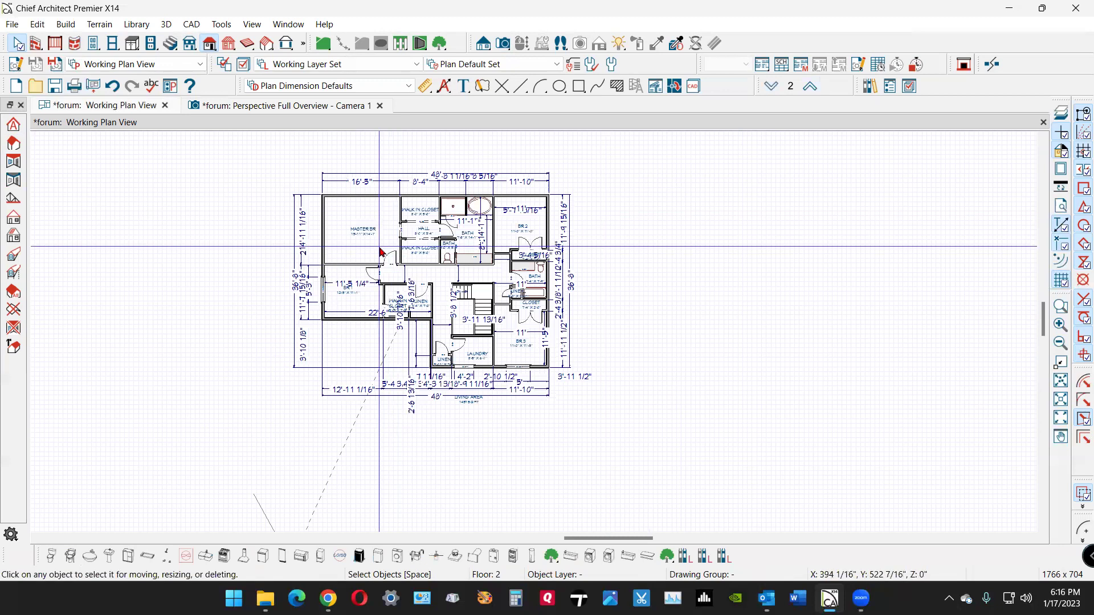
pyautogui.click(323, 256)
pyautogui.click(34, 554)
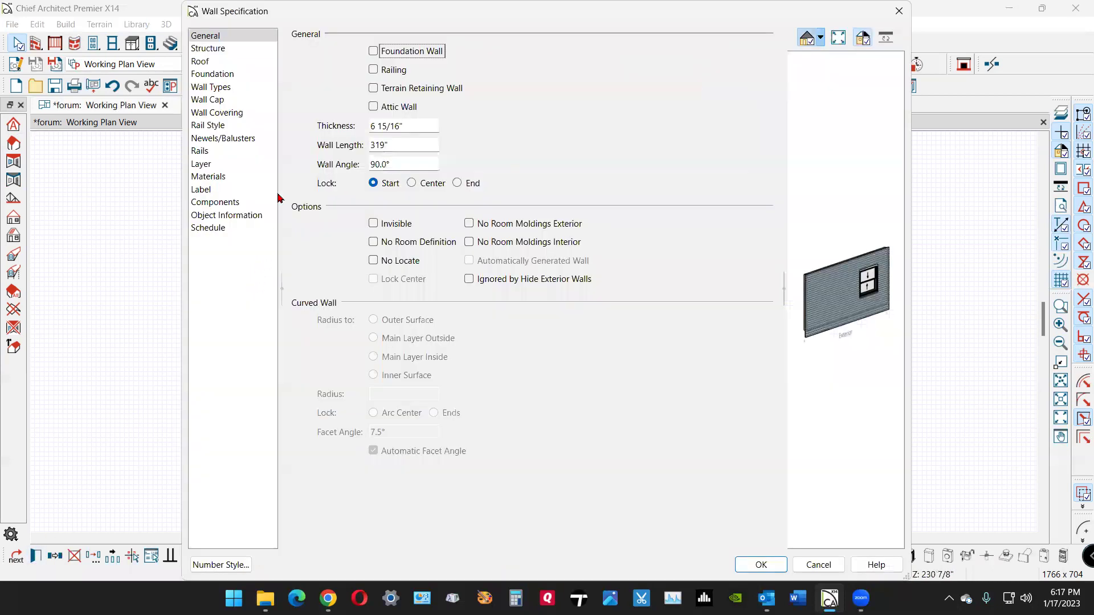
pyautogui.click(208, 62)
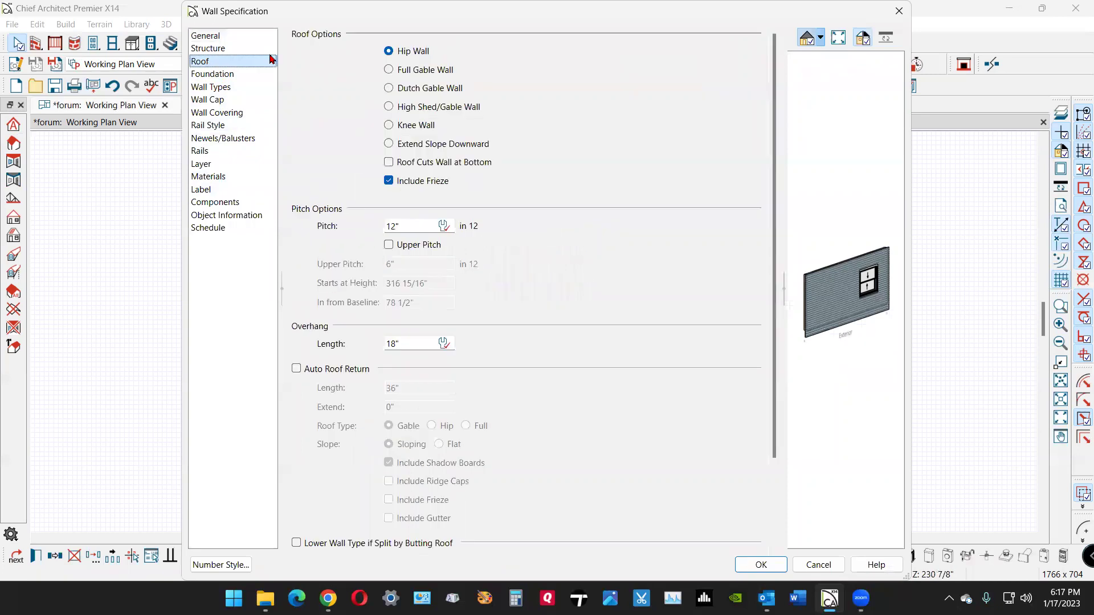
pyautogui.click(388, 70)
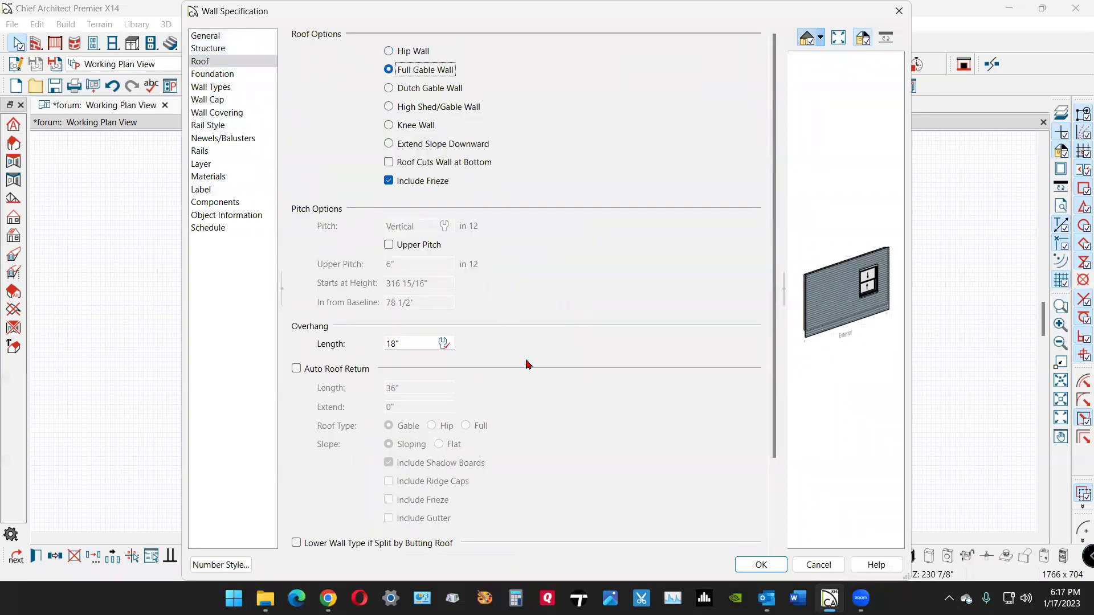
pyautogui.click(761, 565)
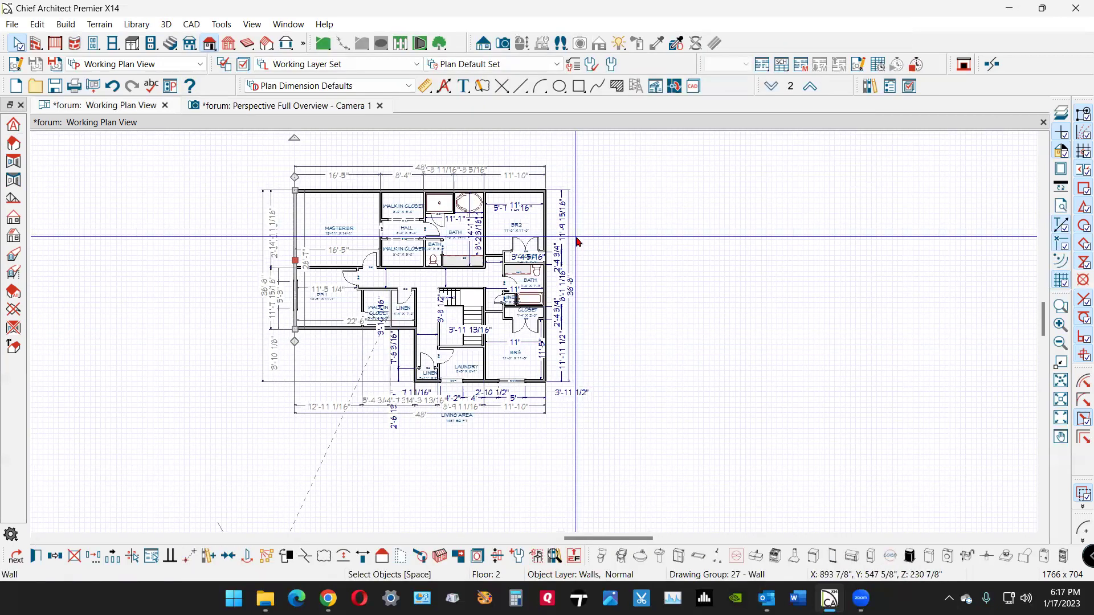
# - Turn off grid snapping and hide the reference grid in the plan view
pyautogui.scroll(1, 577, 238)
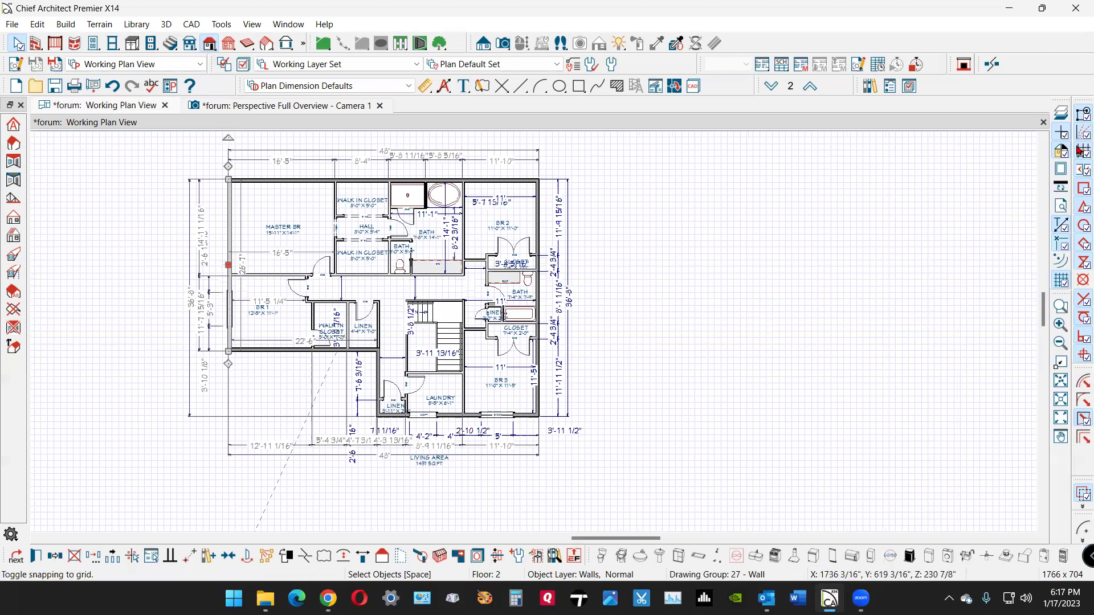
pyautogui.press('Escape')
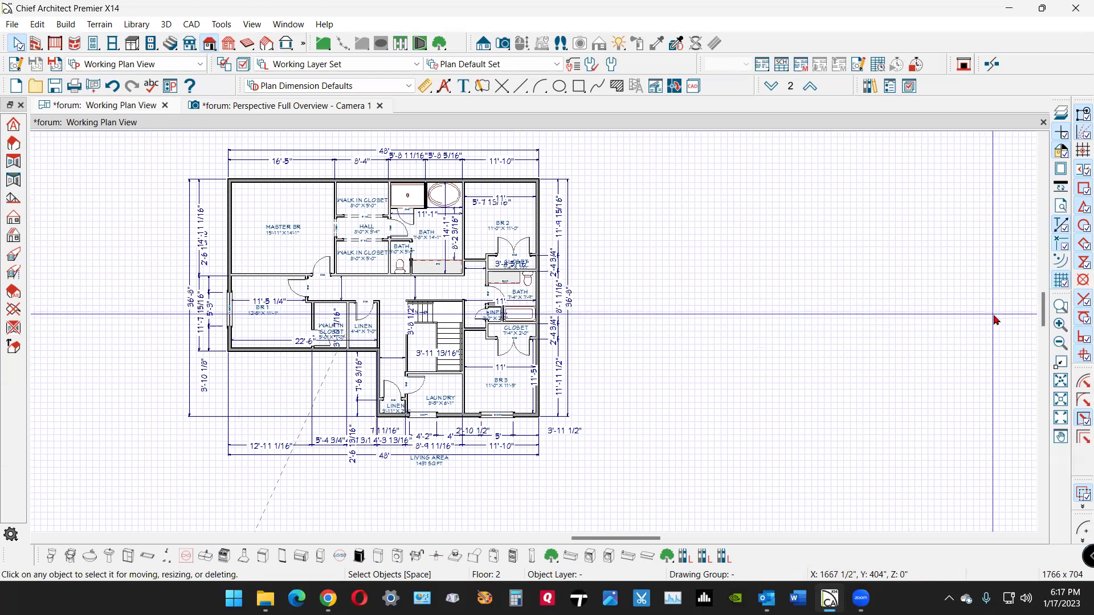
pyautogui.click(1061, 279)
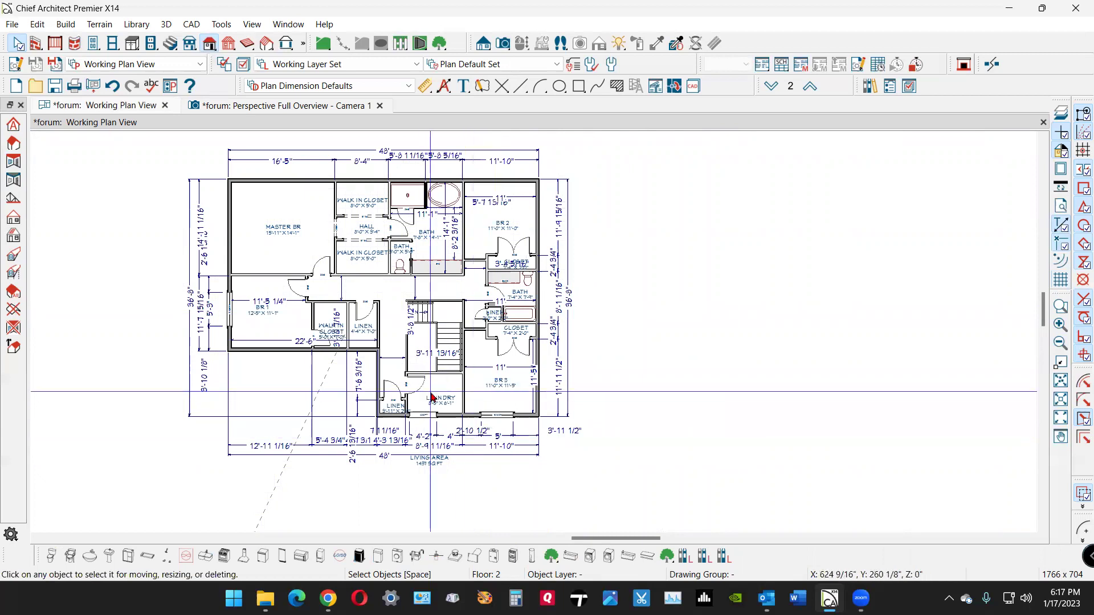
# - On floor 2, make the front exterior wall along the laundry and BR 3 a Full Gable wall
pyautogui.click(462, 425)
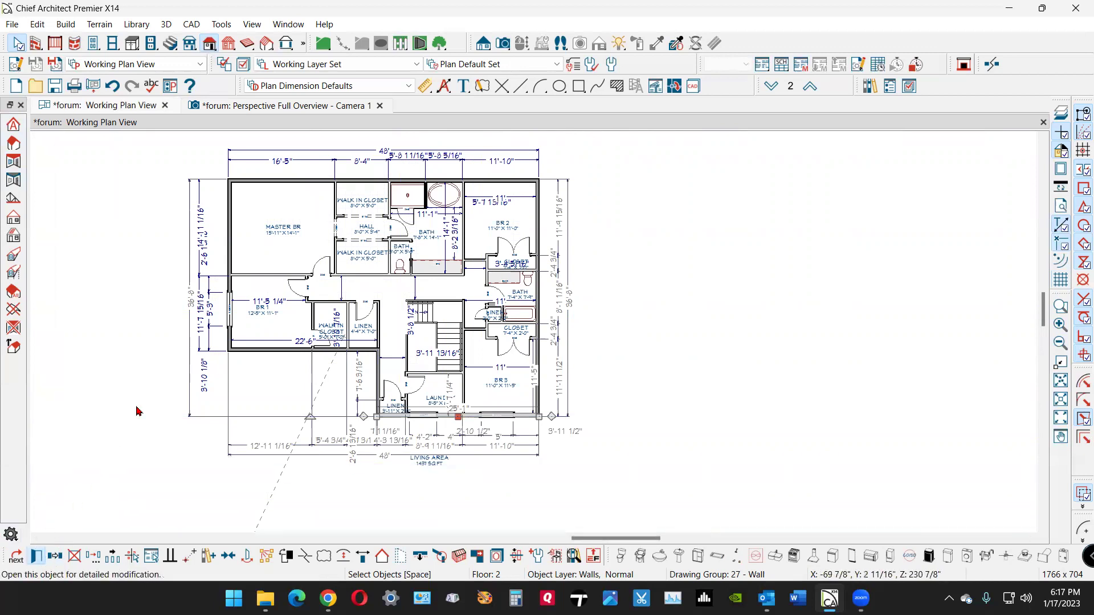
pyautogui.click(37, 555)
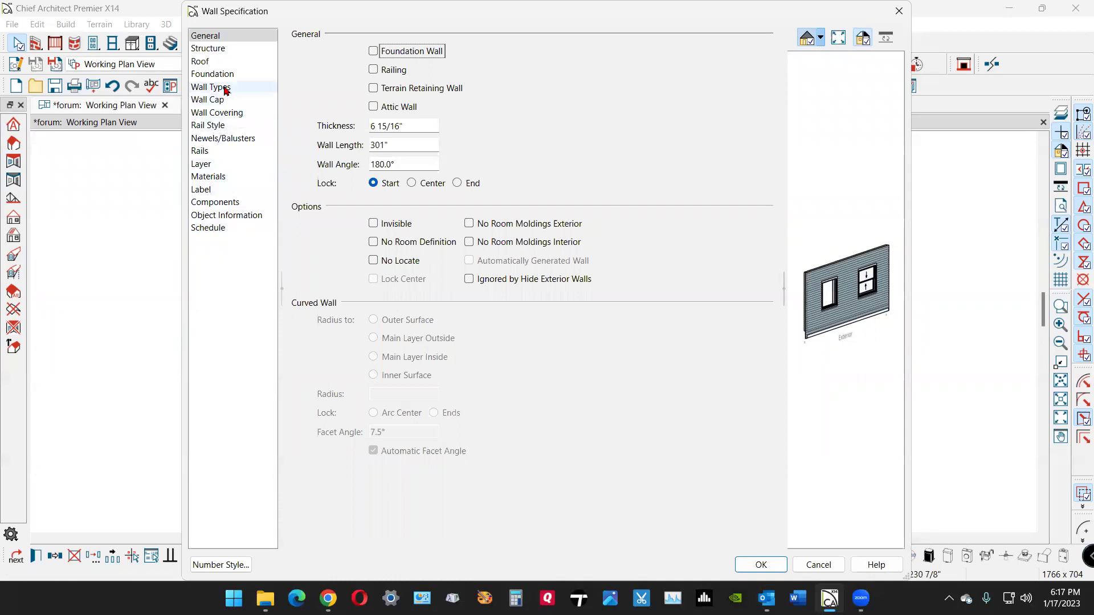
pyautogui.click(212, 63)
pyautogui.click(404, 71)
pyautogui.click(763, 563)
pyautogui.scroll(3, 596, 452)
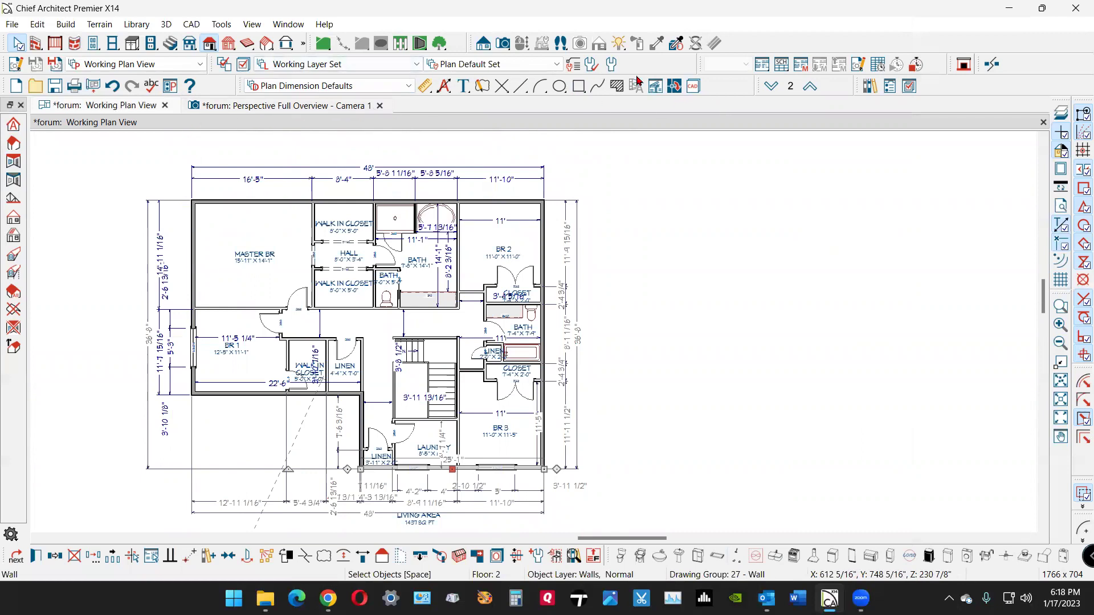
# - Break the exterior side wall beside BR 3 and make its section from the break to the rear corner a Full Gable wall
pyautogui.click(992, 64)
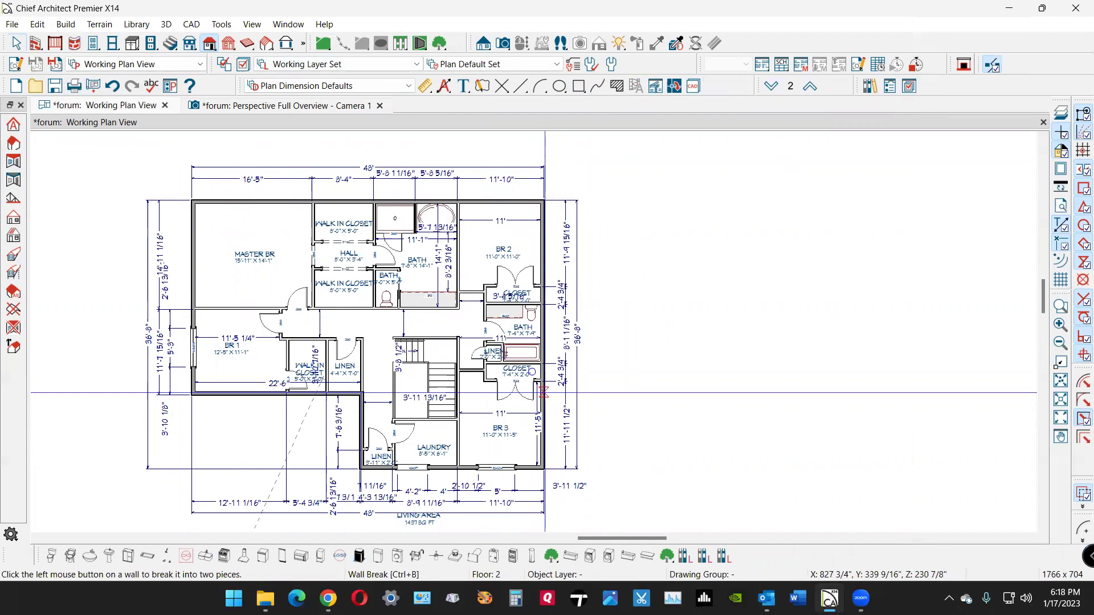
pyautogui.click(543, 392)
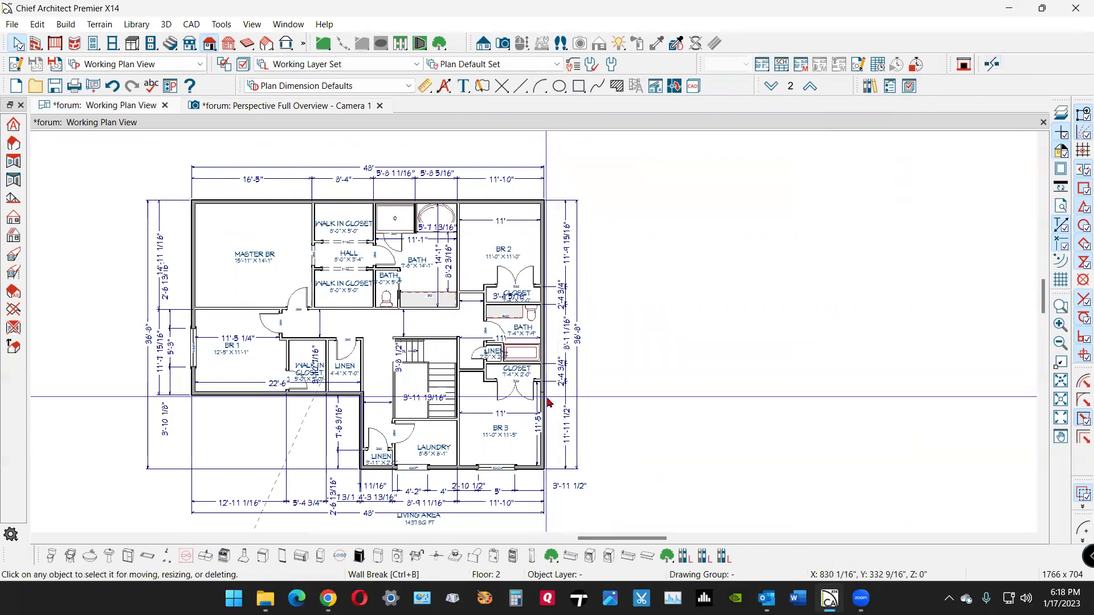
pyautogui.click(543, 349)
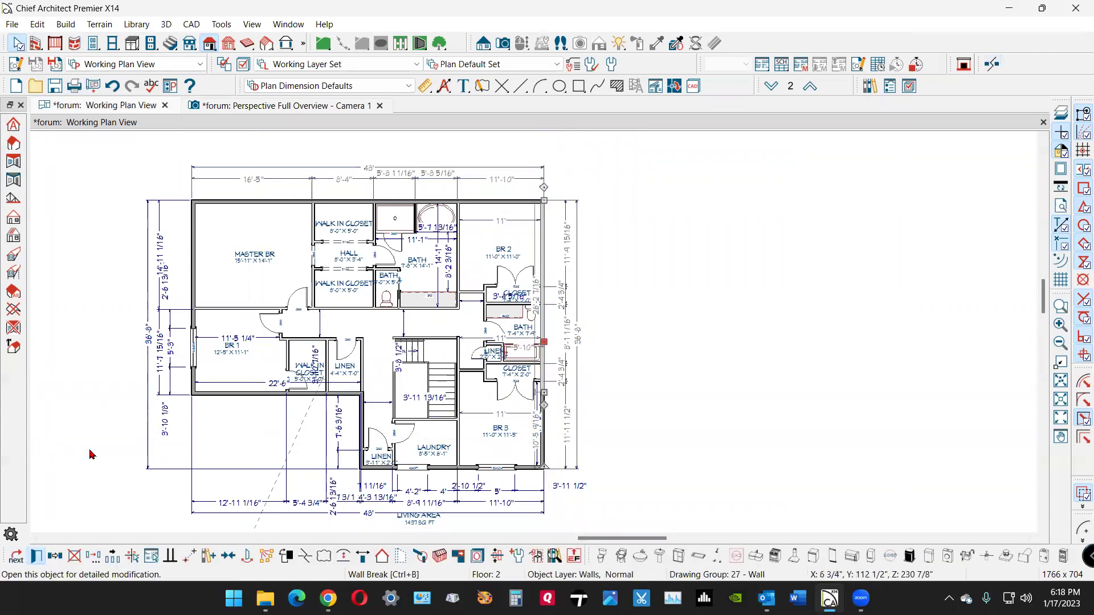
pyautogui.hotkey('ctrl', 'e')
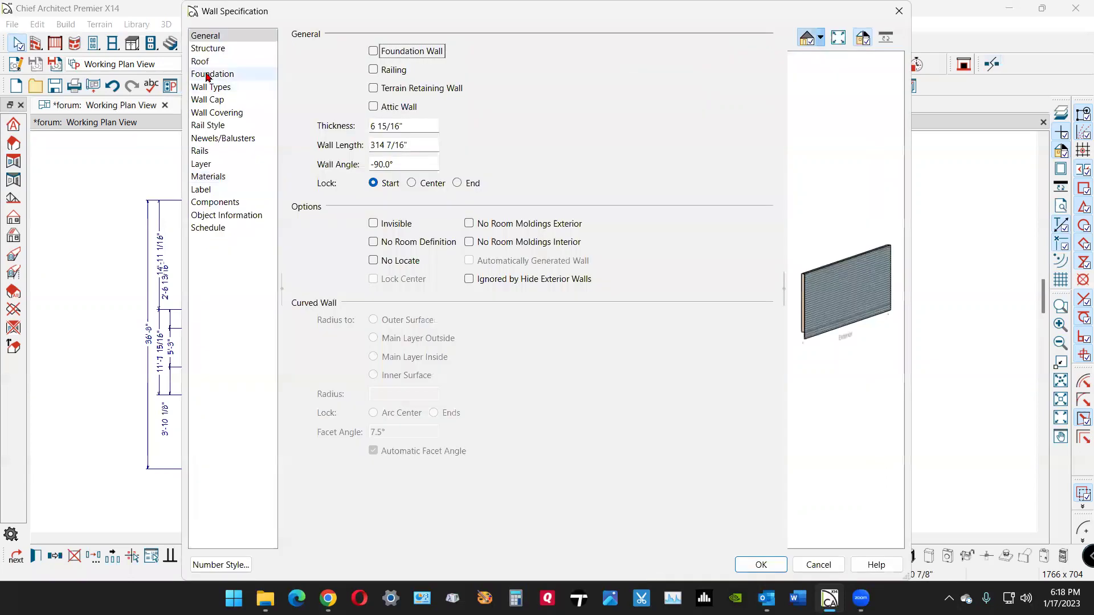
pyautogui.click(206, 61)
pyautogui.click(388, 70)
pyautogui.click(770, 565)
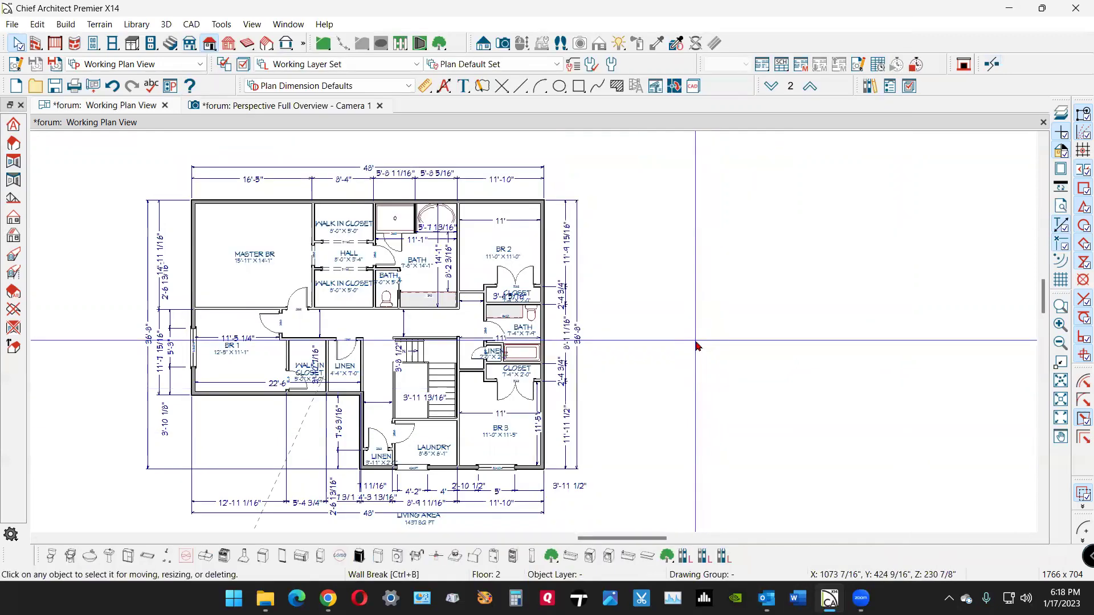
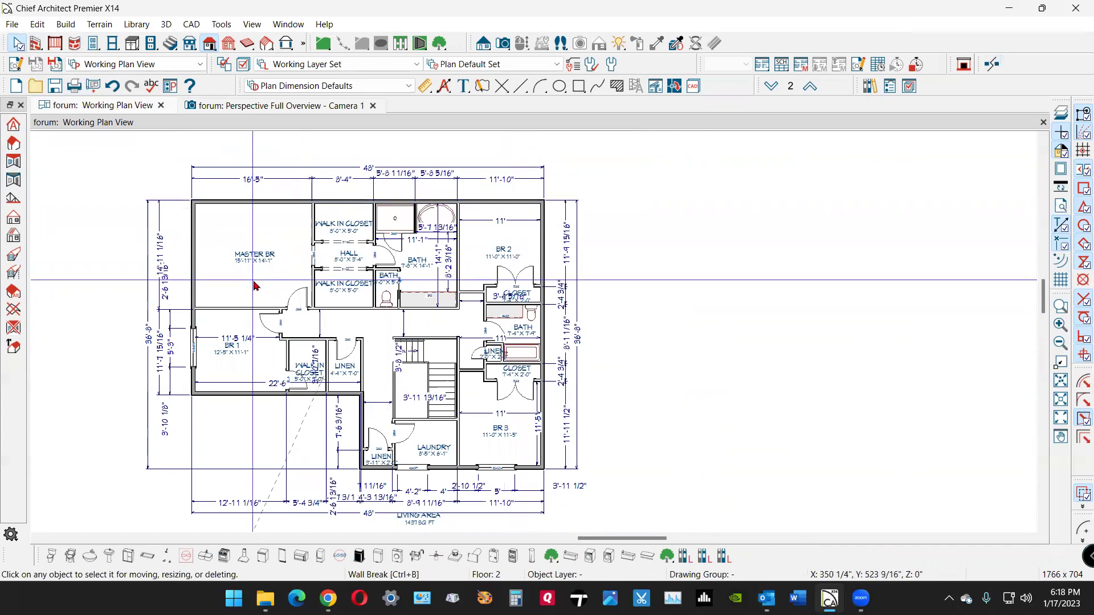
# - Examine the ceiling and floor heights in the 2nd Floor default settings
pyautogui.click(35, 25)
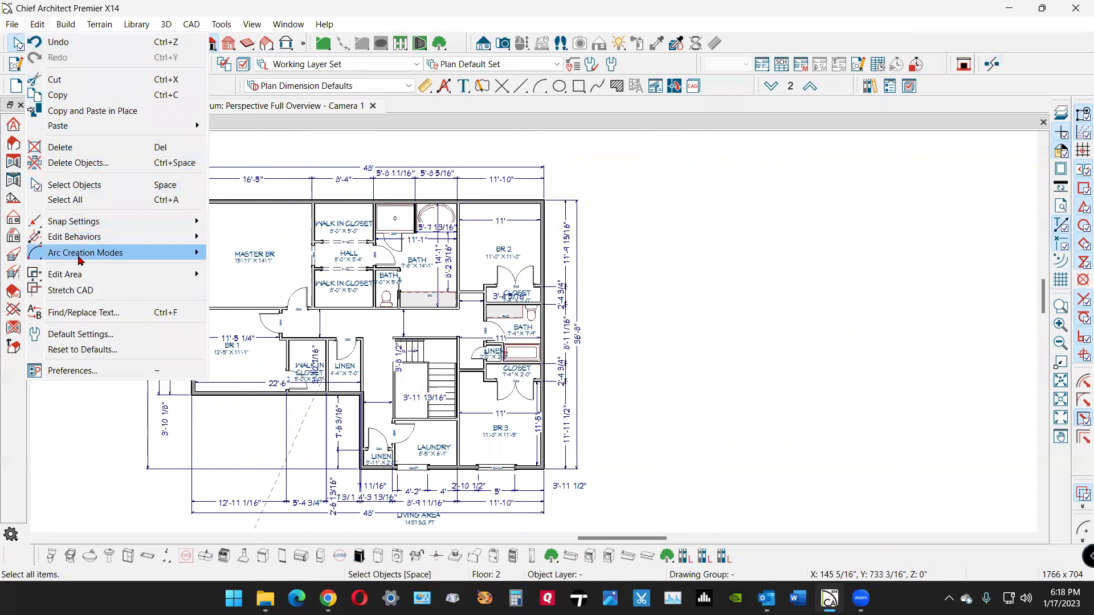
pyautogui.click(81, 334)
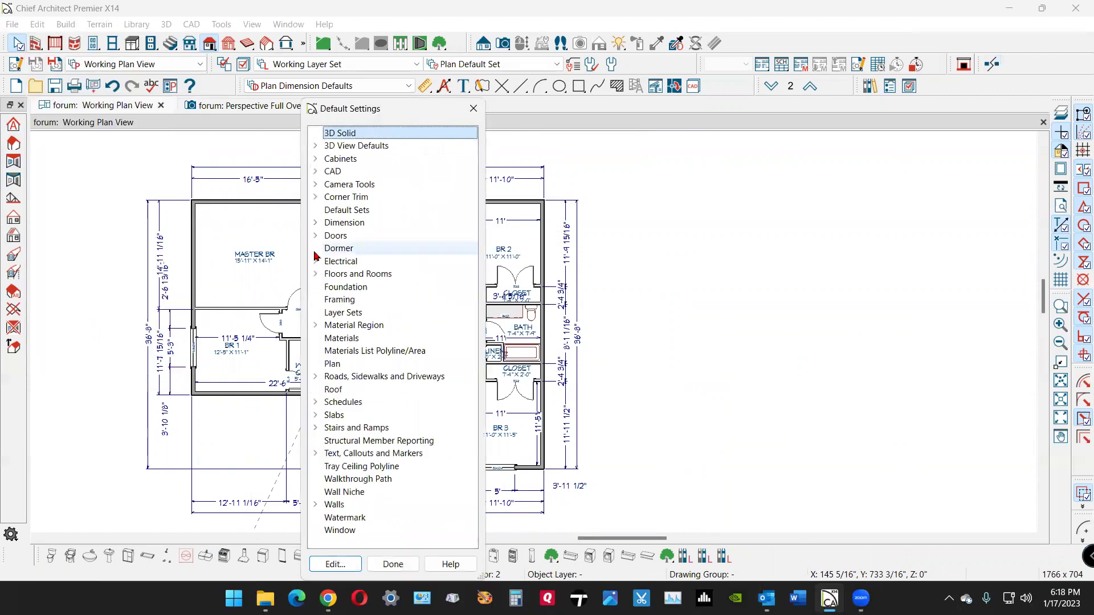
pyautogui.click(315, 274)
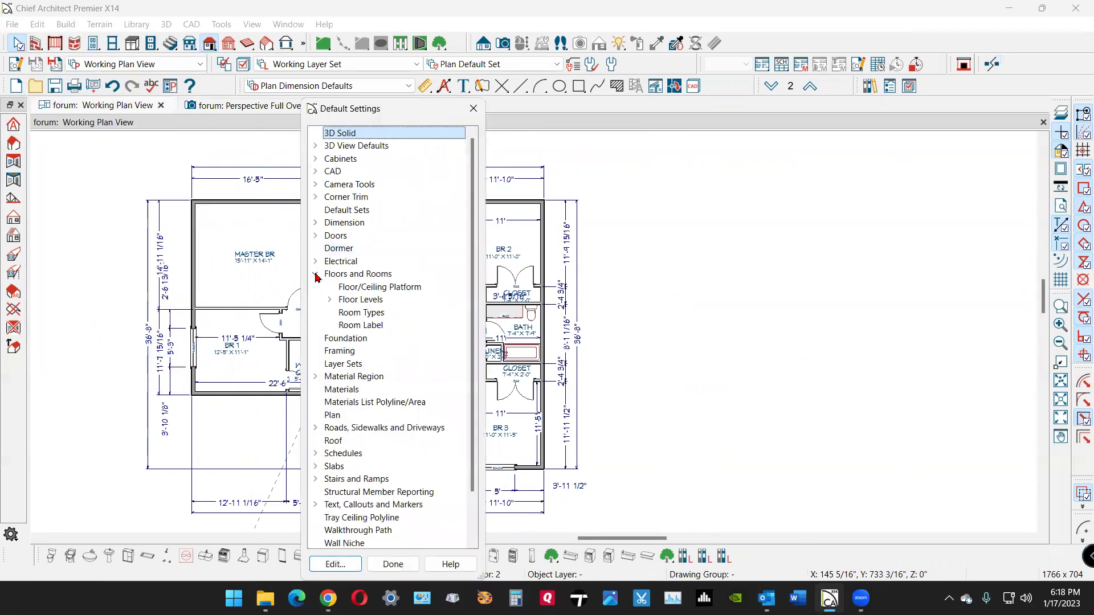
pyautogui.click(330, 300)
pyautogui.click(363, 326)
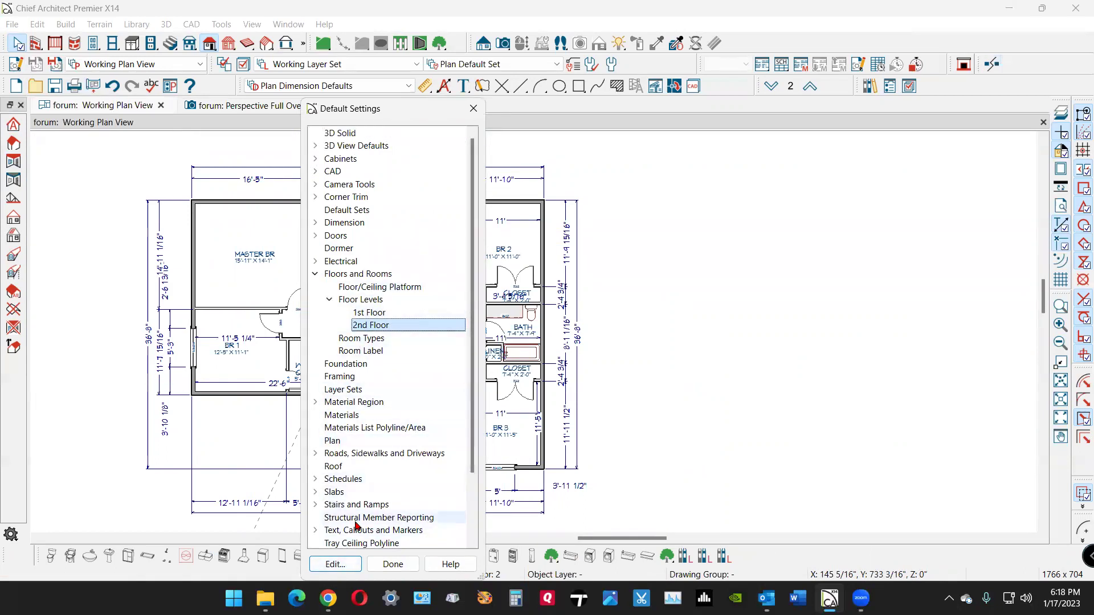
pyautogui.click(336, 564)
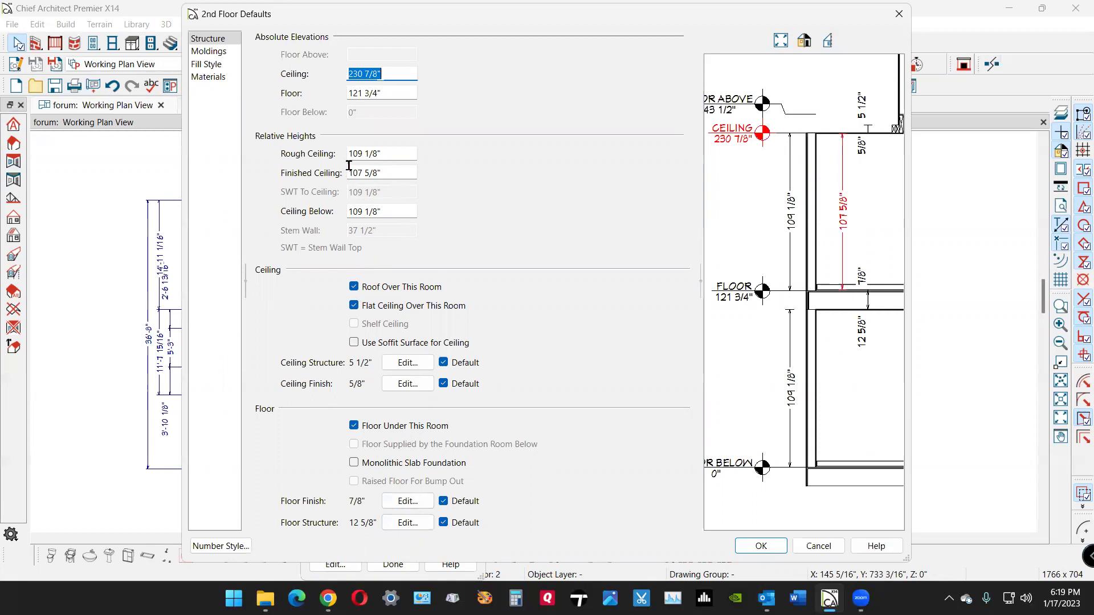
pyautogui.click(819, 546)
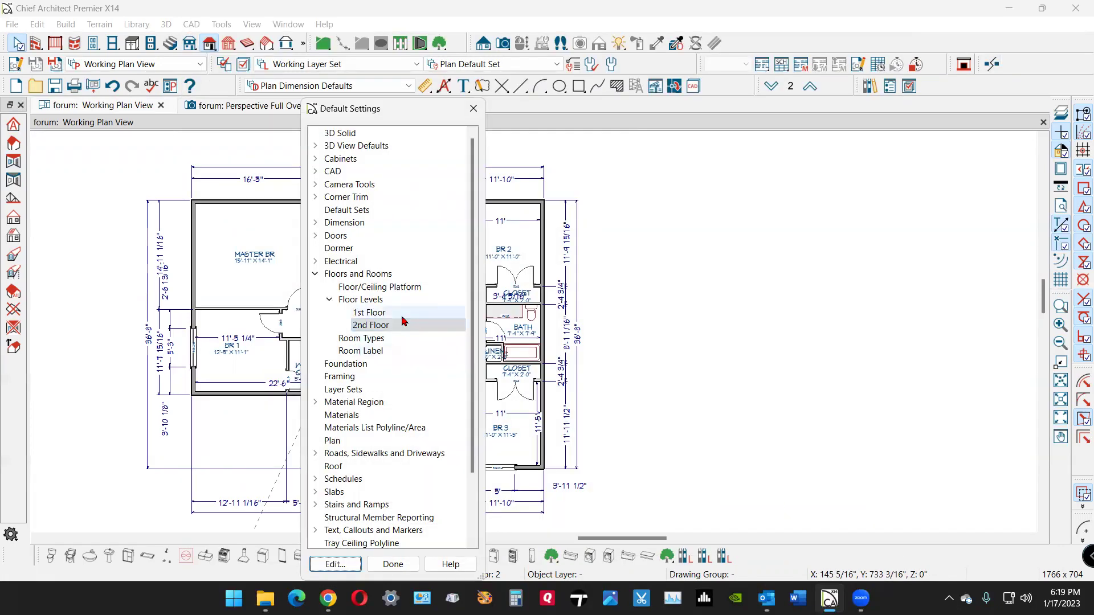
# - Set the 1st Floor default finished ceiling height to 120 inches
pyautogui.click(402, 316)
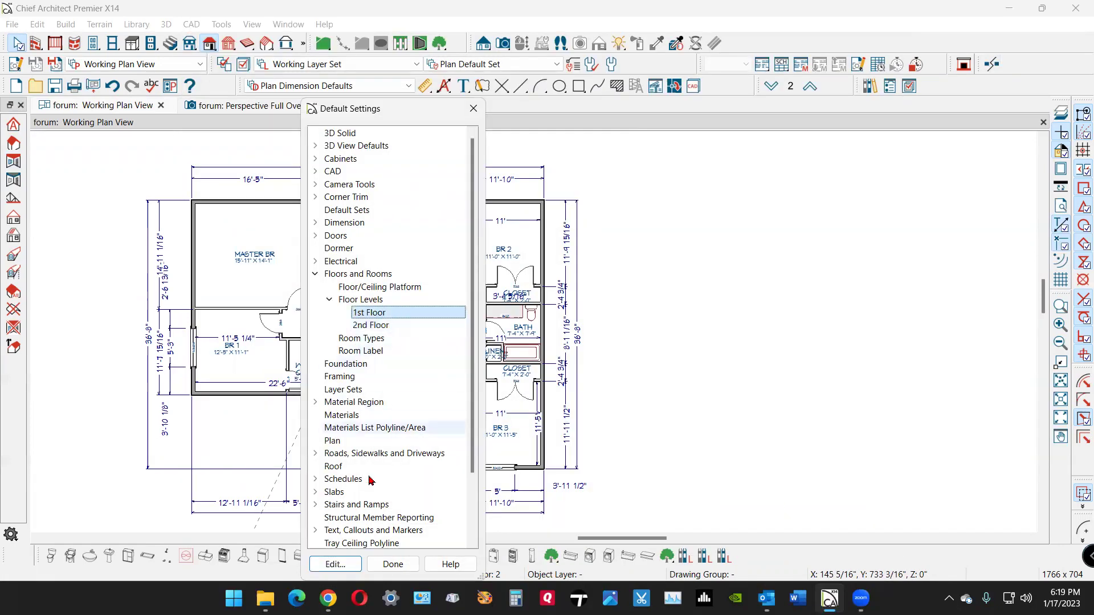
pyautogui.click(335, 564)
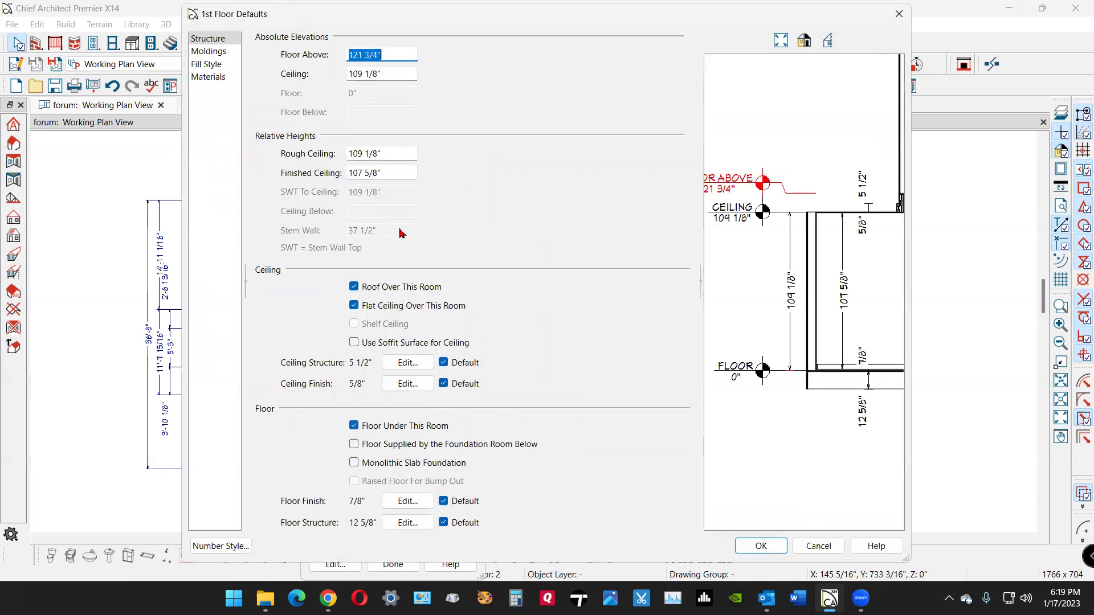
pyautogui.click(405, 172)
pyautogui.moveTo(405, 172); pyautogui.dragTo(276, 181)
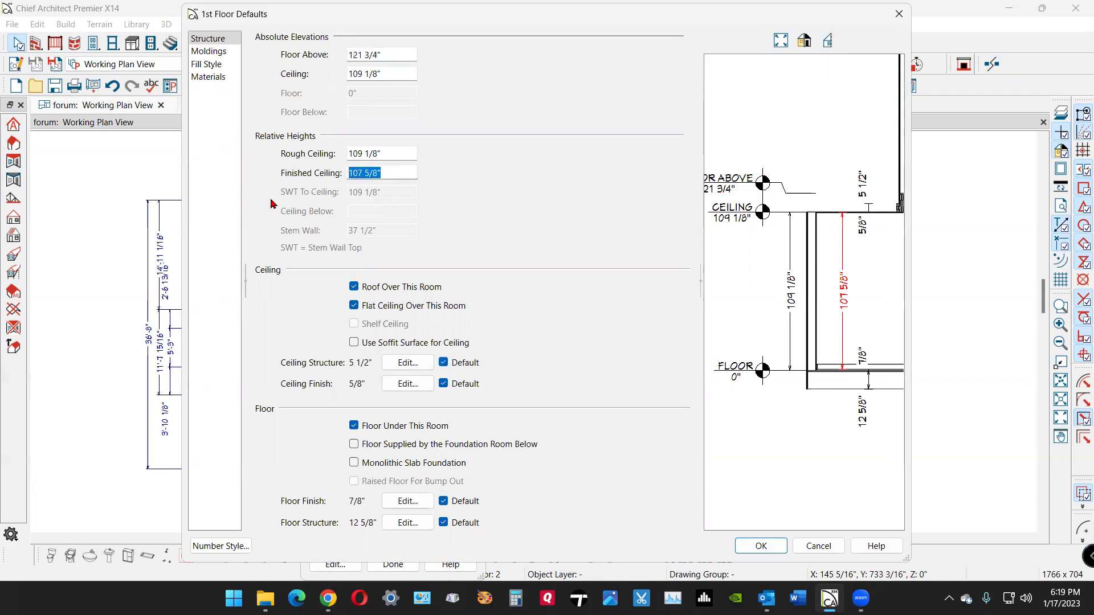
pyautogui.write('120')
pyautogui.click(761, 546)
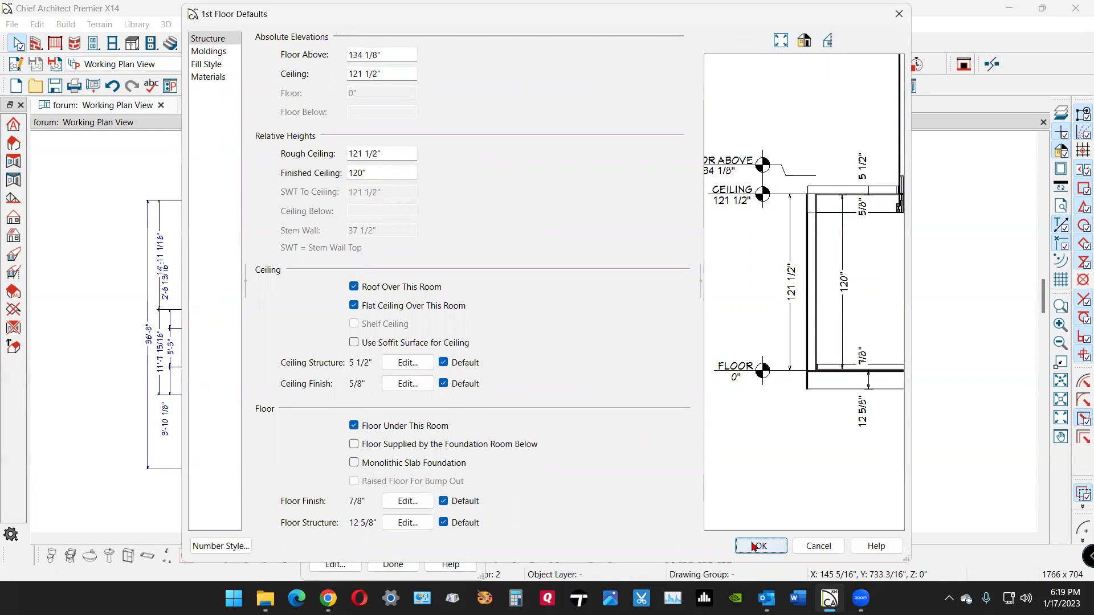
pyautogui.click(394, 563)
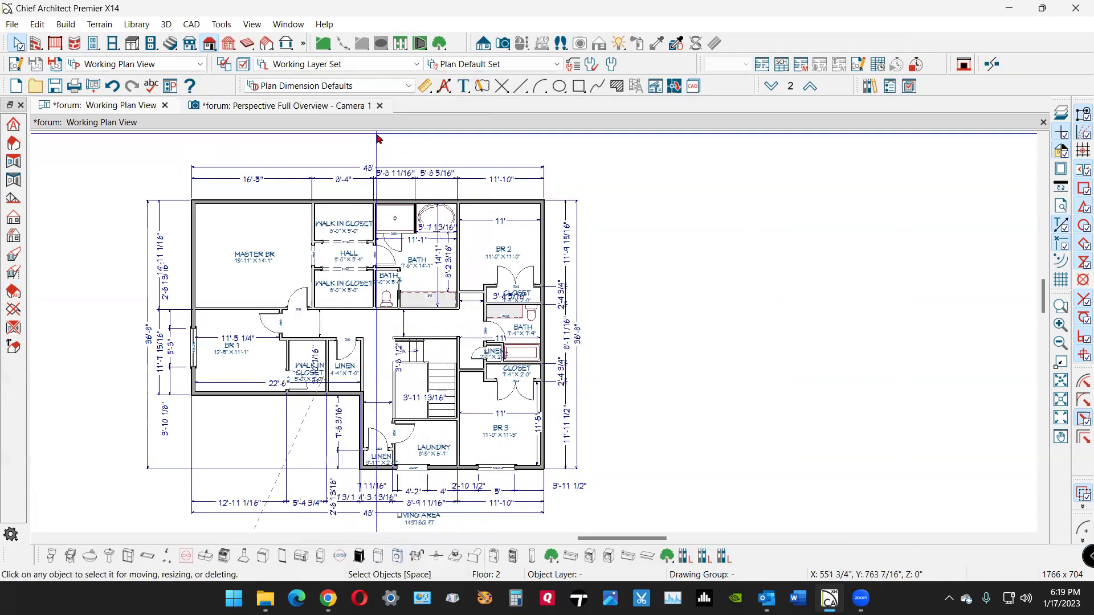
# - Examine the exposed garage side wall next to the front entry door in the 3D overview
pyautogui.click(306, 107)
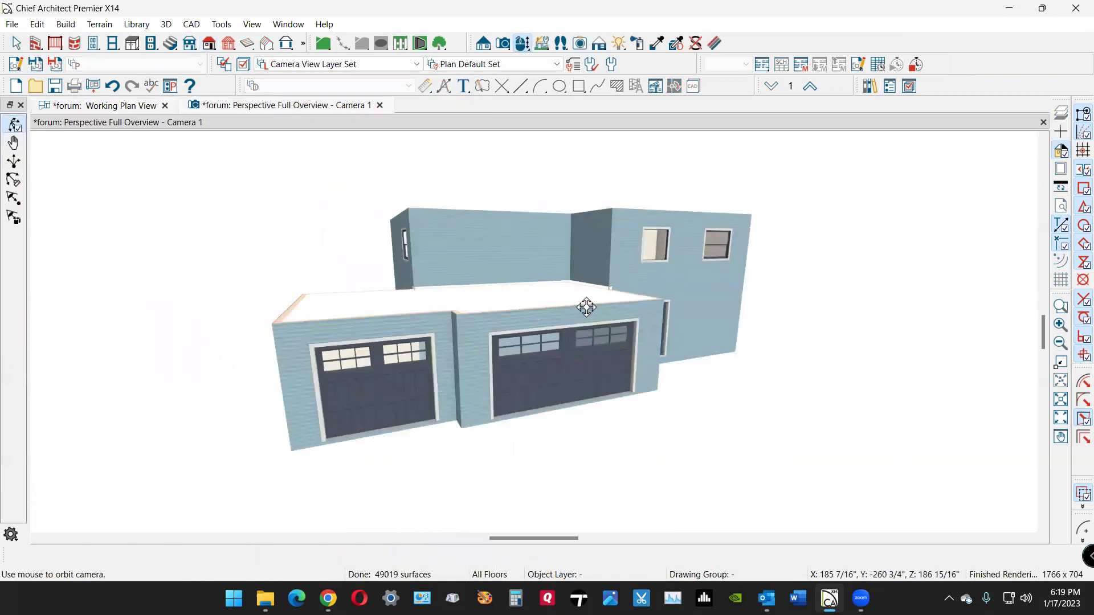
pyautogui.moveTo(666, 300); pyautogui.dragTo(516, 348)
pyautogui.scroll(5, 516, 349)
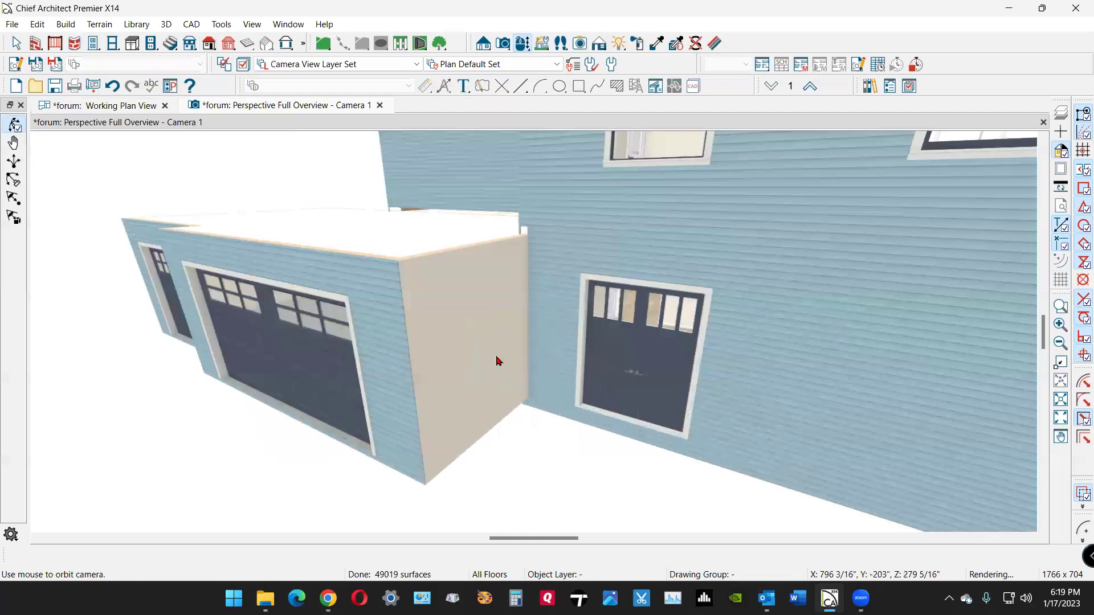
pyautogui.press('space')
pyautogui.click(469, 323)
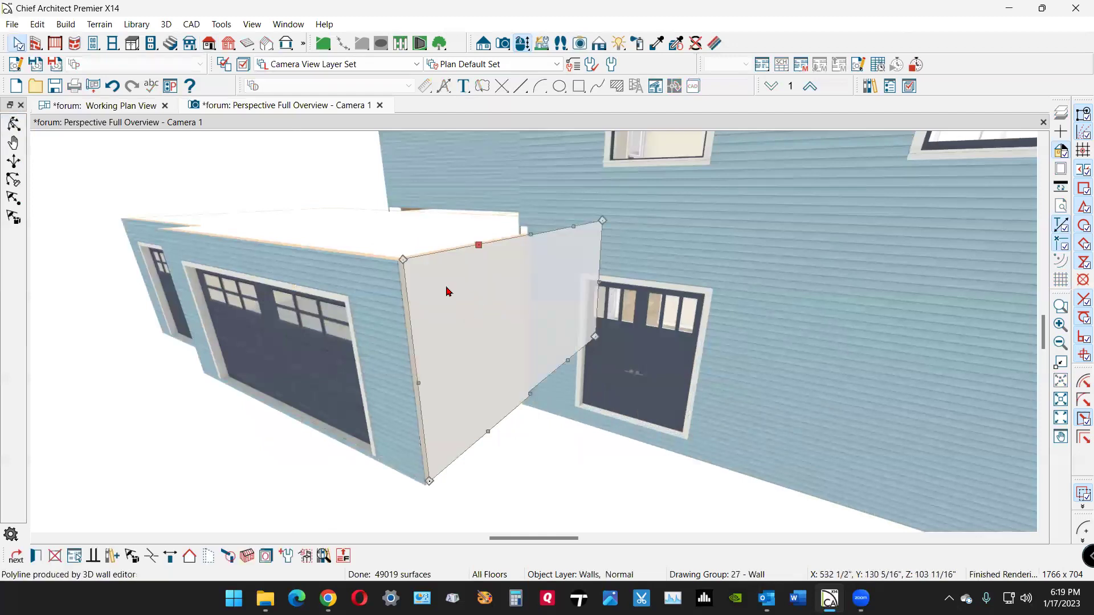
pyautogui.press('Escape')
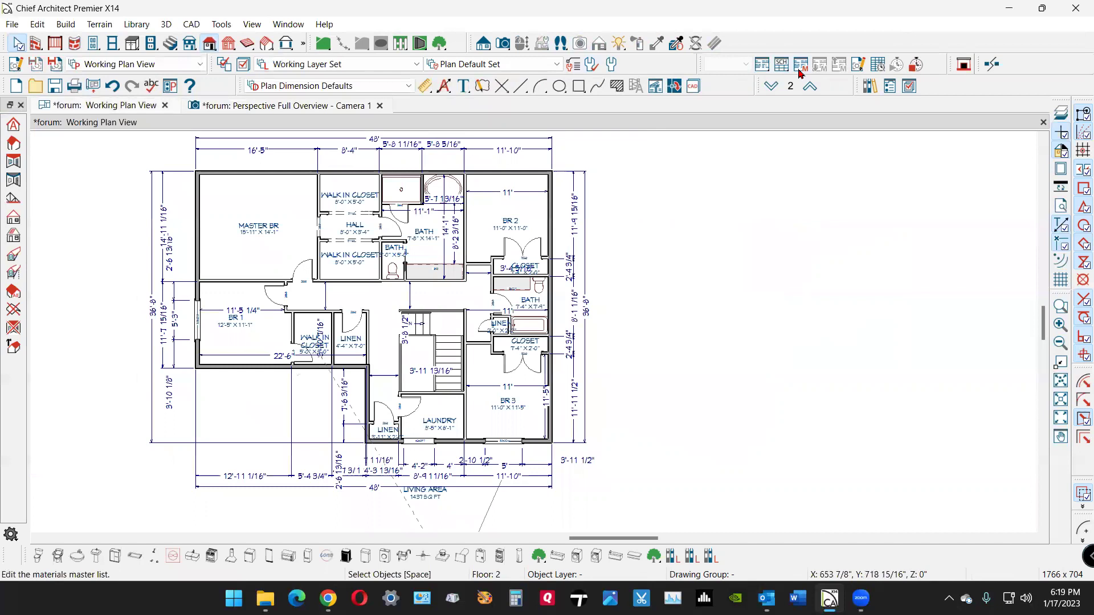
# - On floor 1, redraw the exposed garage side wall 9'-4 1/16" long, using the garage front wall's type, and check it in the 3D overview
pyautogui.click(771, 86)
pyautogui.scroll(3, 420, 474)
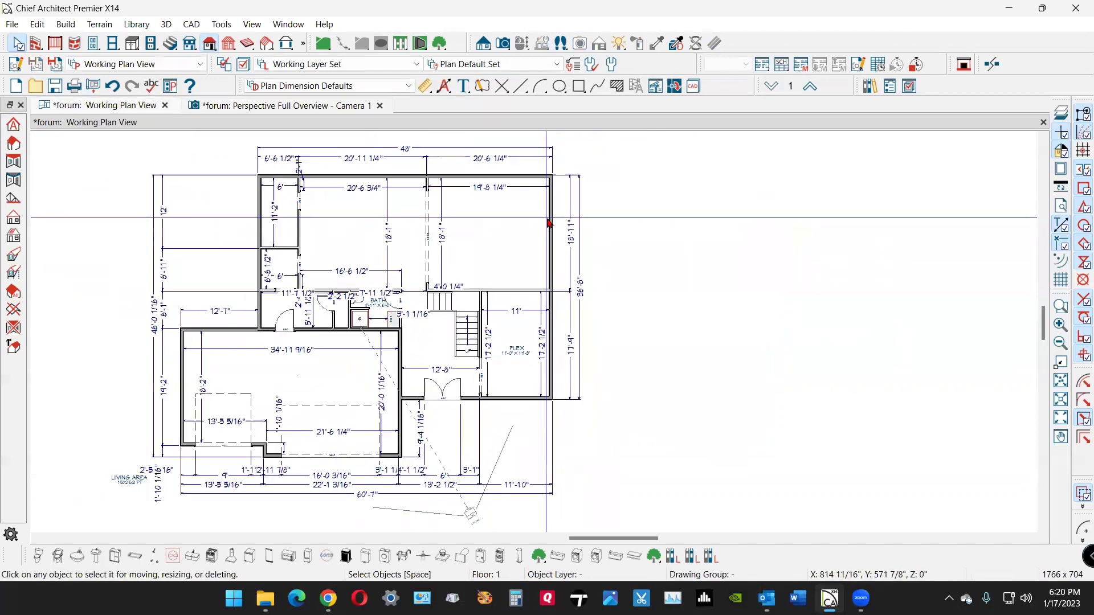
pyautogui.scroll(2, 420, 475)
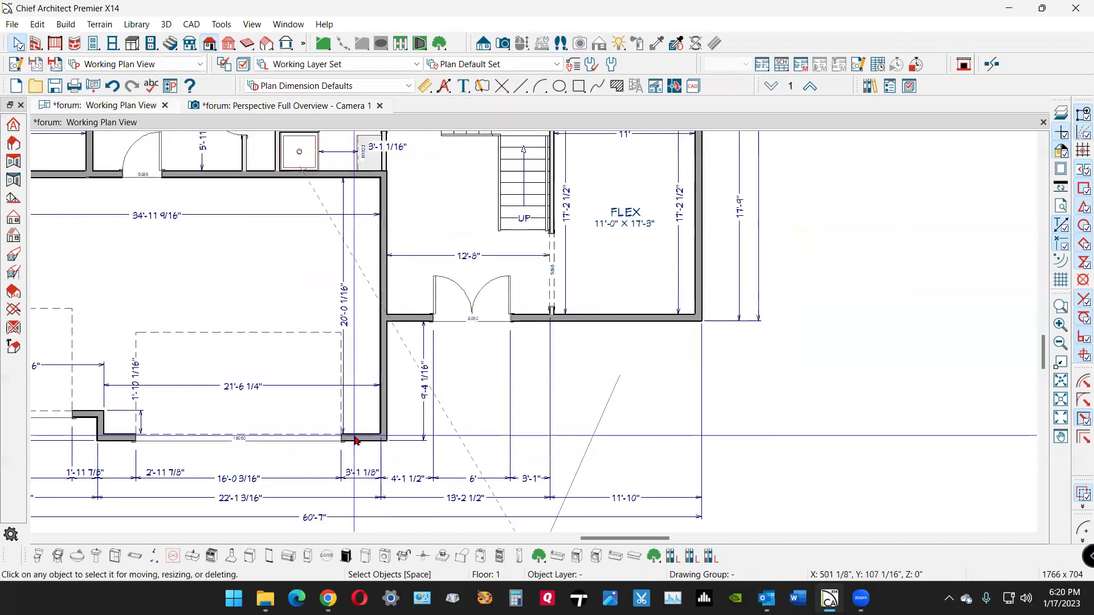
pyautogui.click(397, 452)
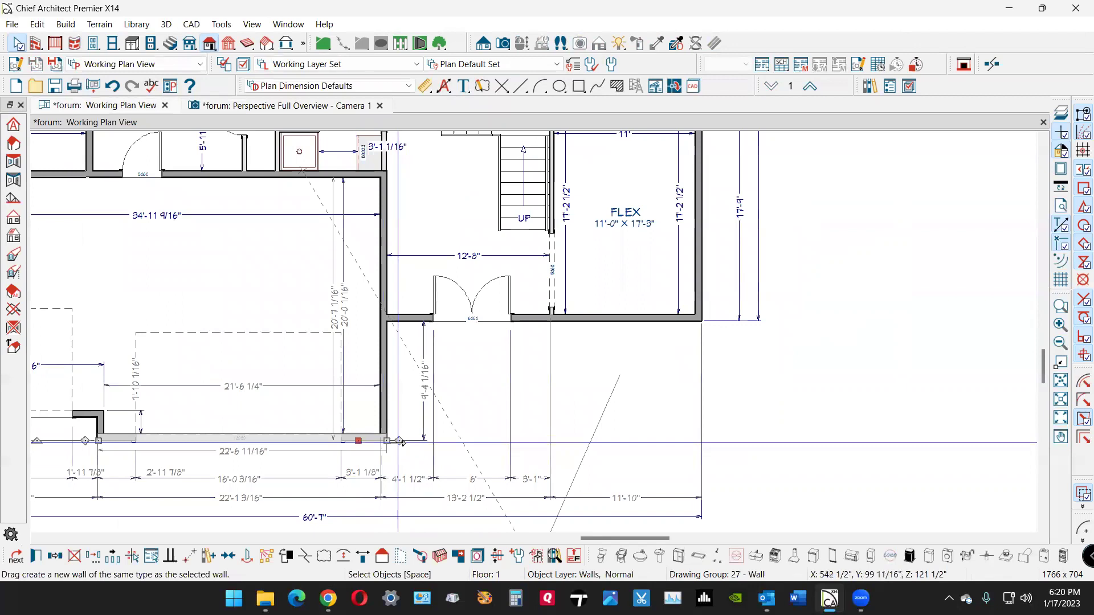
pyautogui.moveTo(400, 442); pyautogui.dragTo(386, 319)
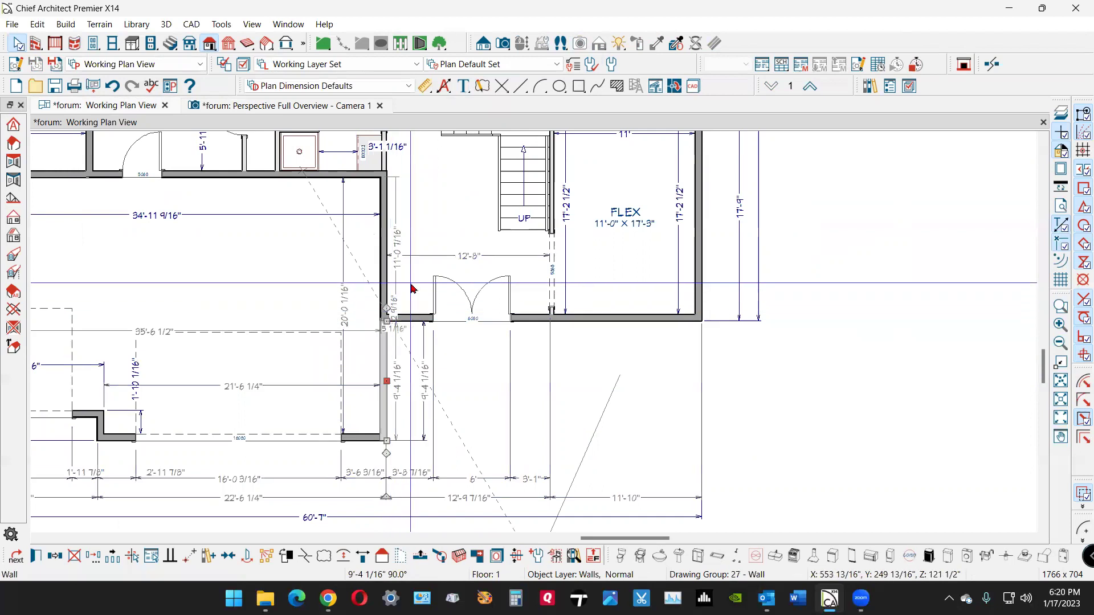
pyautogui.click(329, 109)
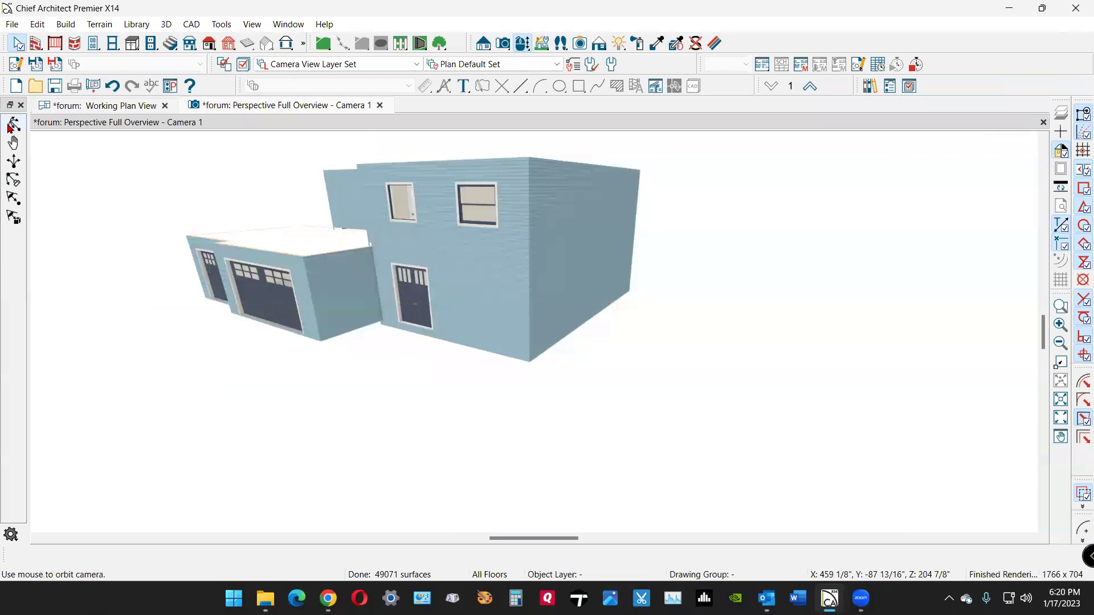
pyautogui.click(14, 124)
pyautogui.moveTo(678, 209); pyautogui.dragTo(906, 259)
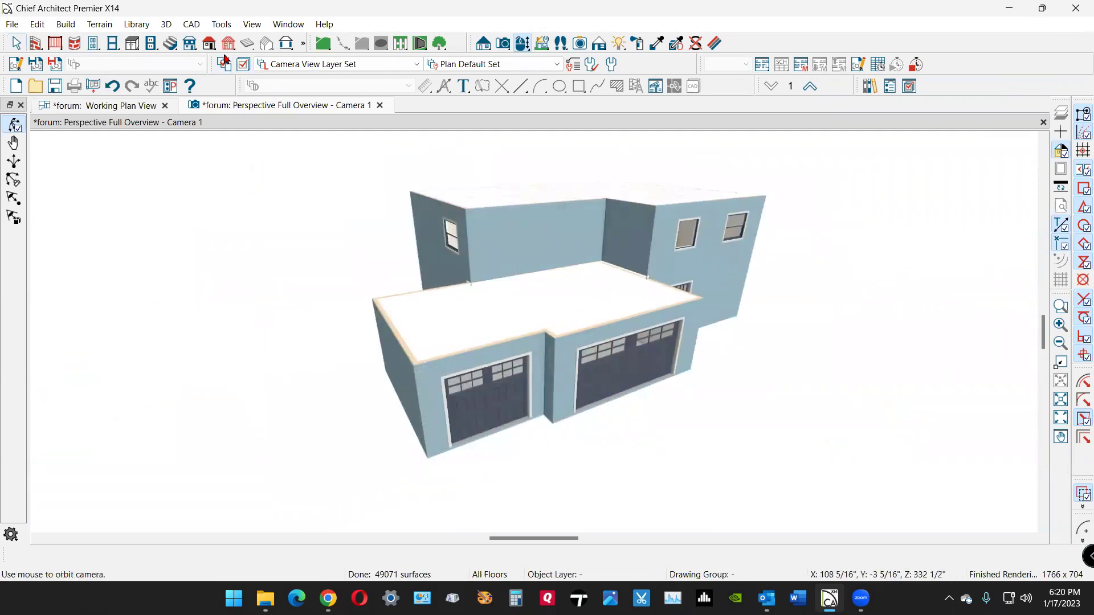
# - Set the eave and gable roof overhangs to 12 inches in the Build Roof settings
pyautogui.doubleClick(209, 44)
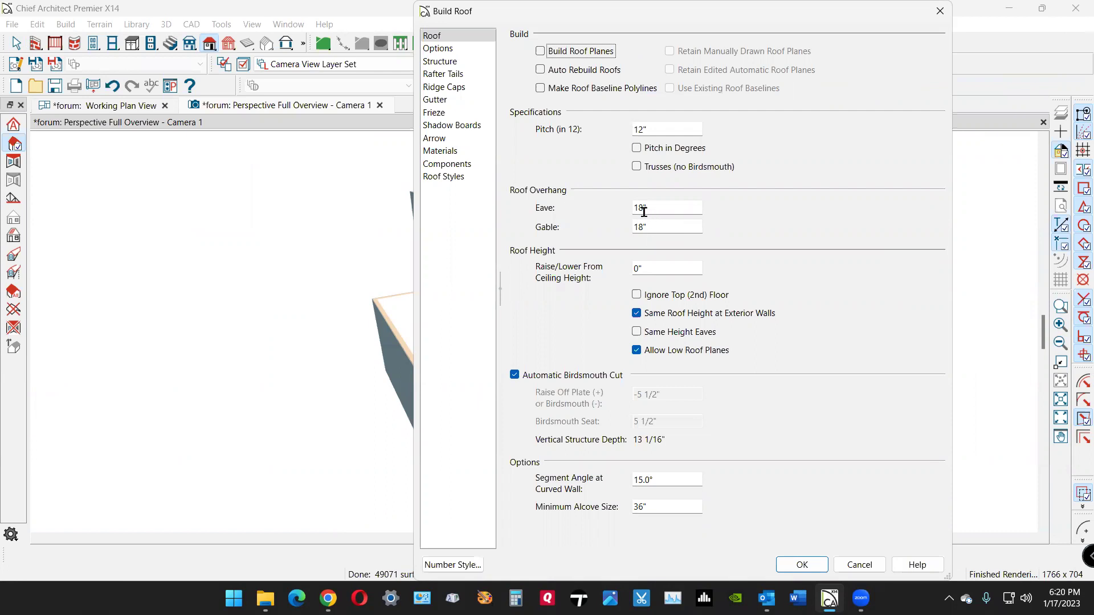
pyautogui.doubleClick(650, 207)
pyautogui.write('12')
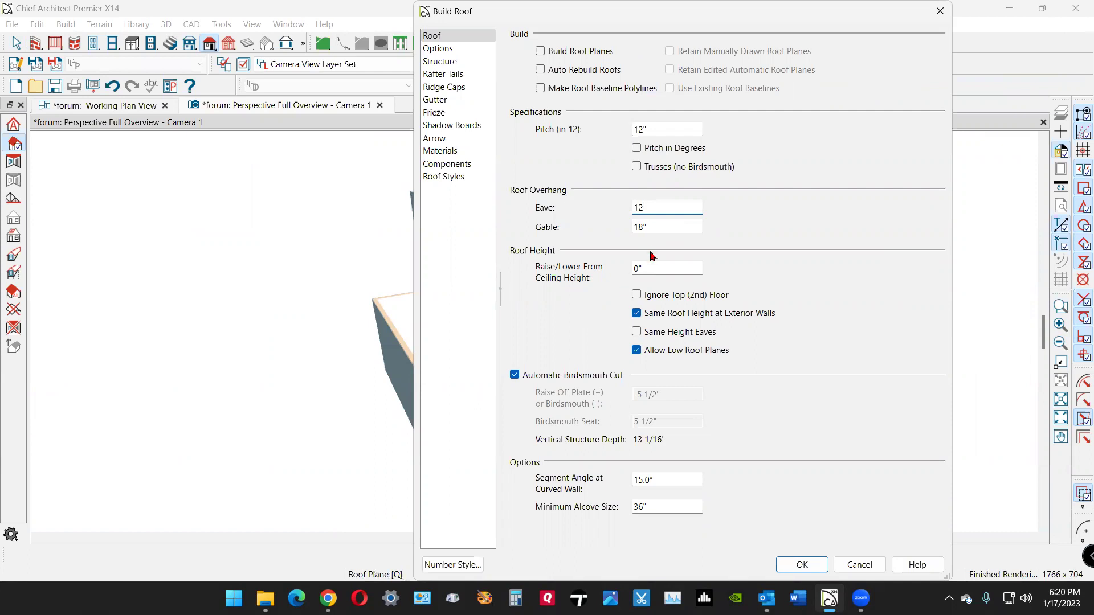
pyautogui.doubleClick(651, 226)
pyautogui.write('12')
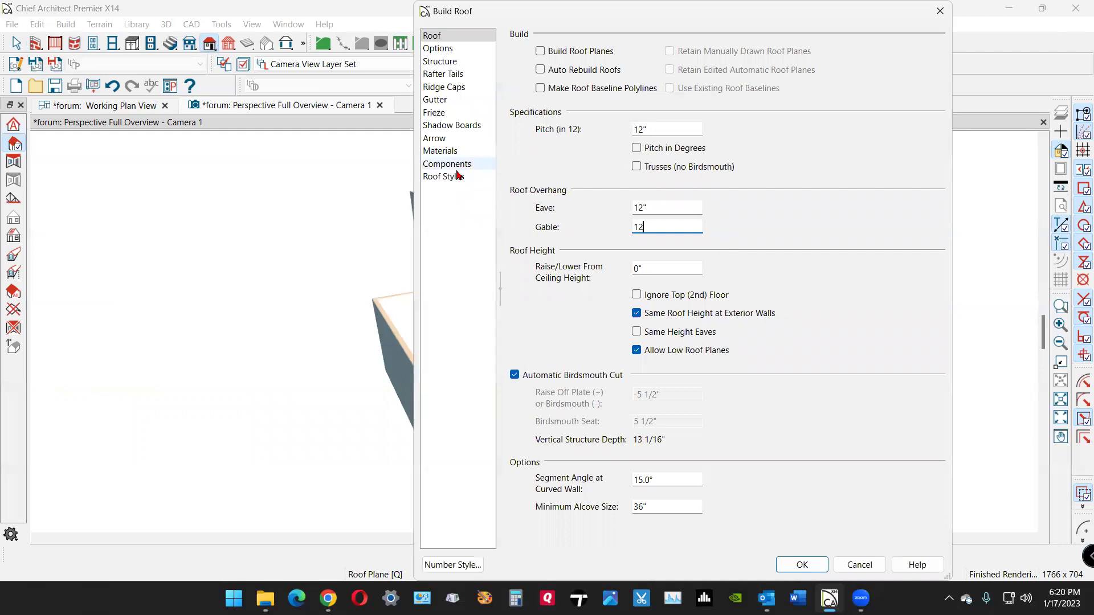
# - Assign the CertainTeed Designer Landmark roofing material Silver Birch to both the Roof Surface and the Default Ridge Cap molding
pyautogui.click(447, 151)
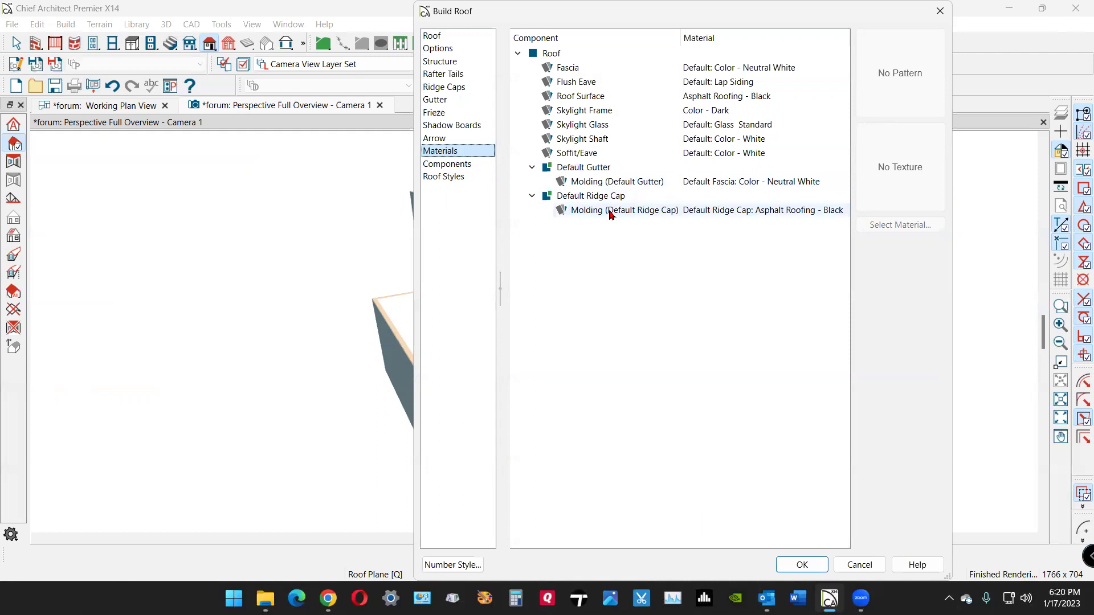
pyautogui.click(579, 98)
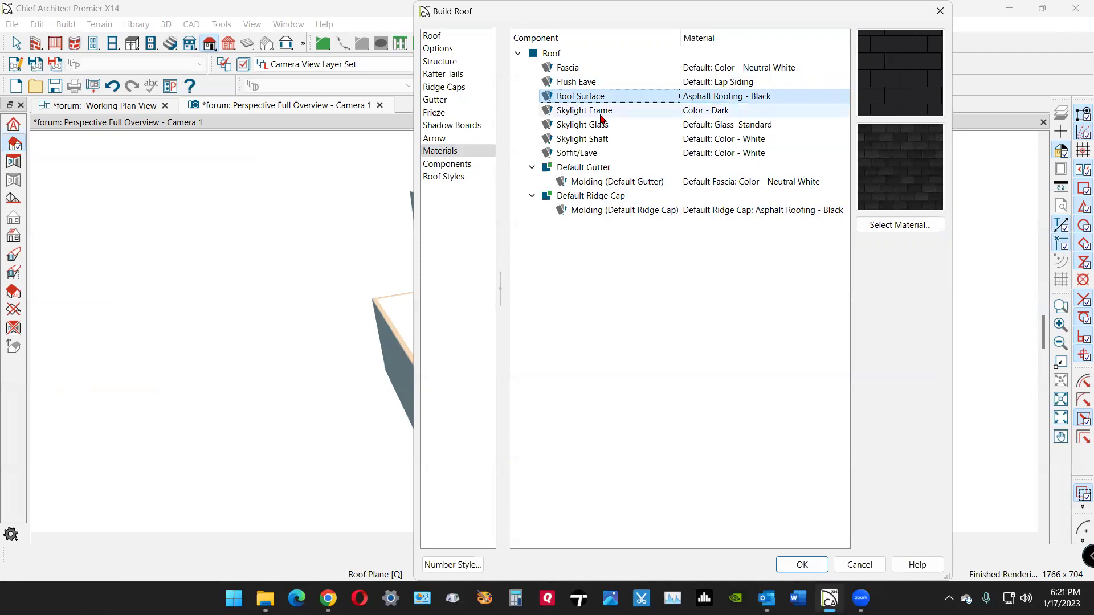
pyautogui.keyDown('shift'); pyautogui.click(611, 212); pyautogui.keyUp('shift')
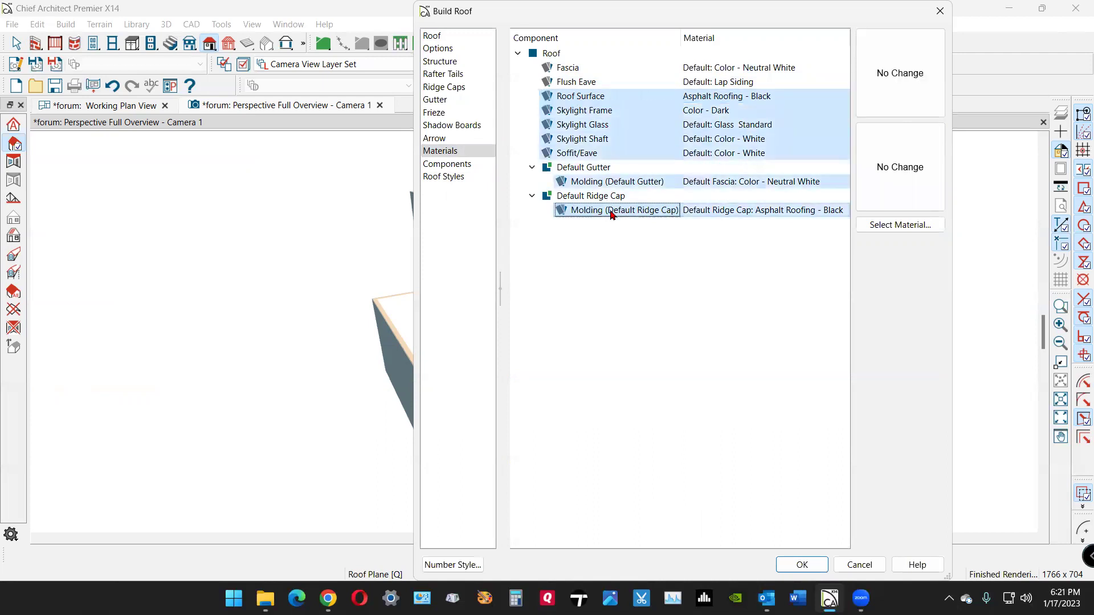
pyautogui.click(612, 213)
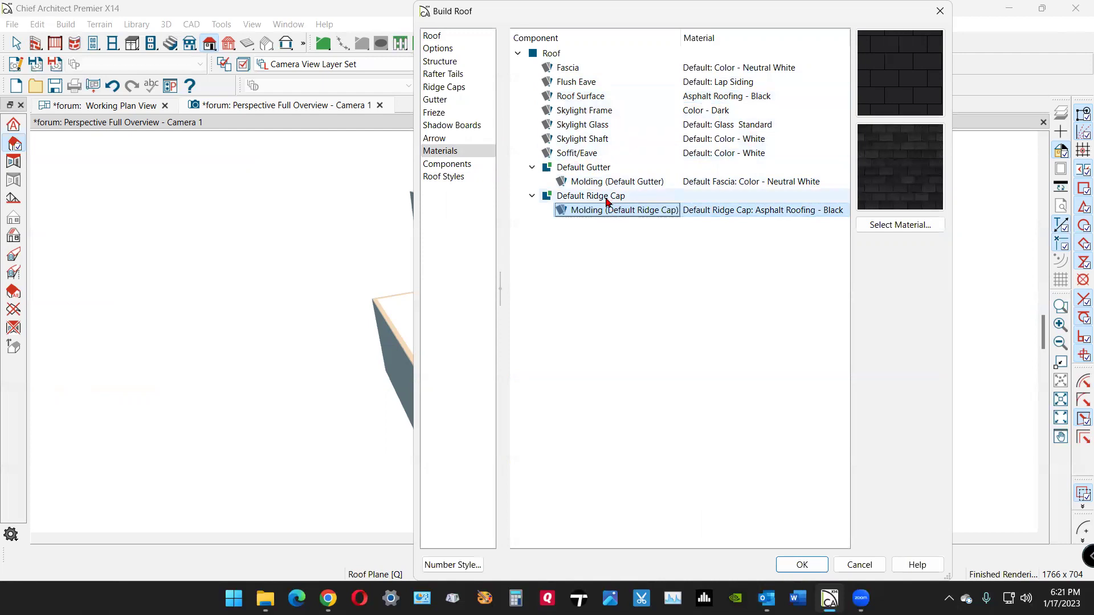
pyautogui.keyDown('ctrl'); pyautogui.click(598, 98); pyautogui.keyUp('ctrl')
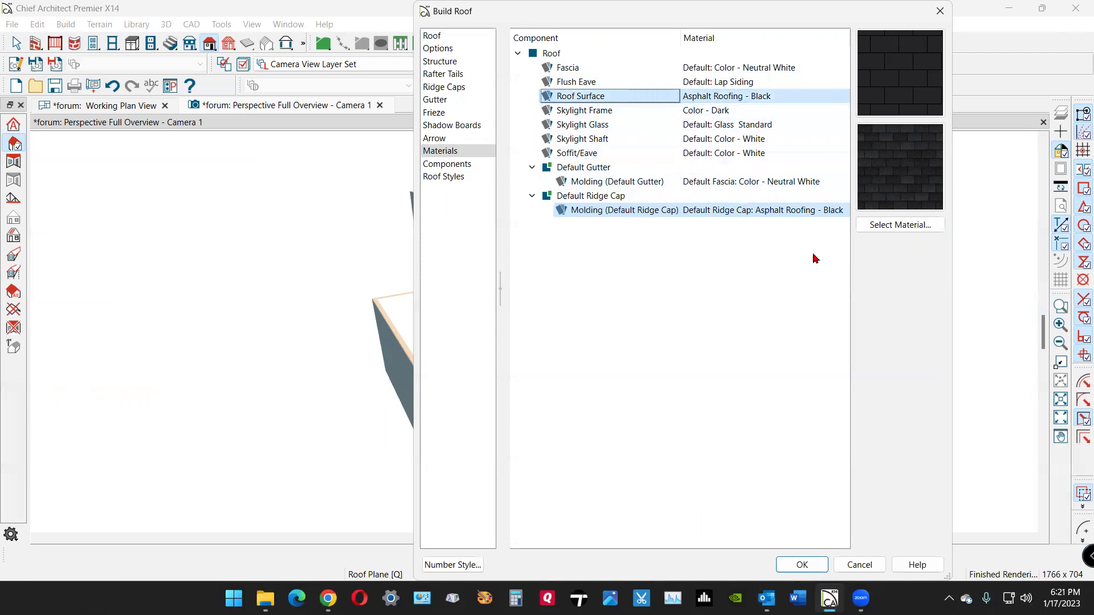
pyautogui.click(899, 226)
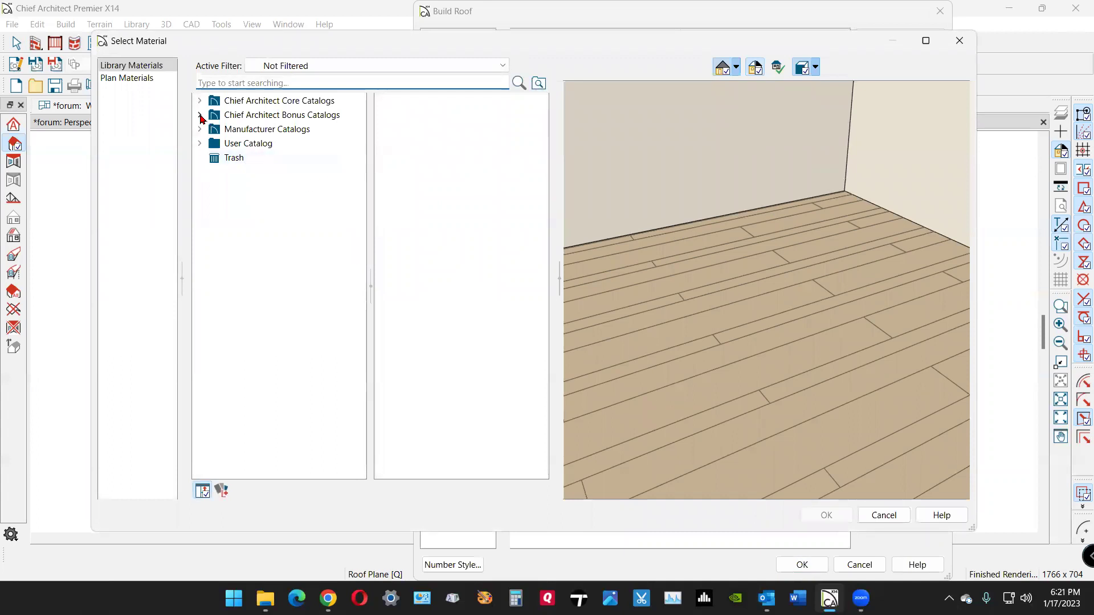
pyautogui.click(201, 129)
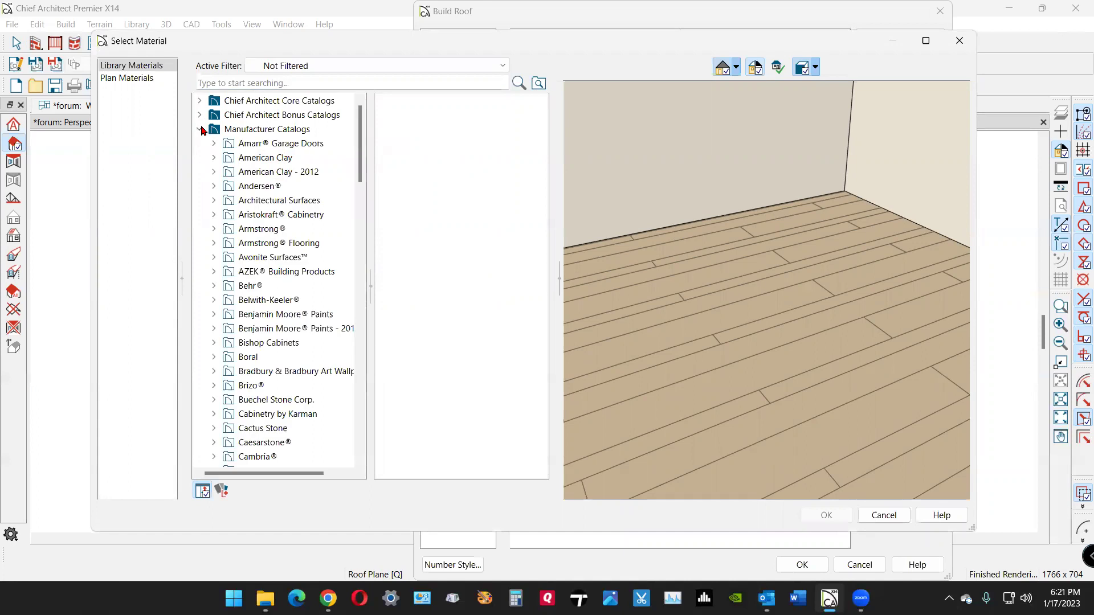
pyautogui.scroll(-2, 216, 230)
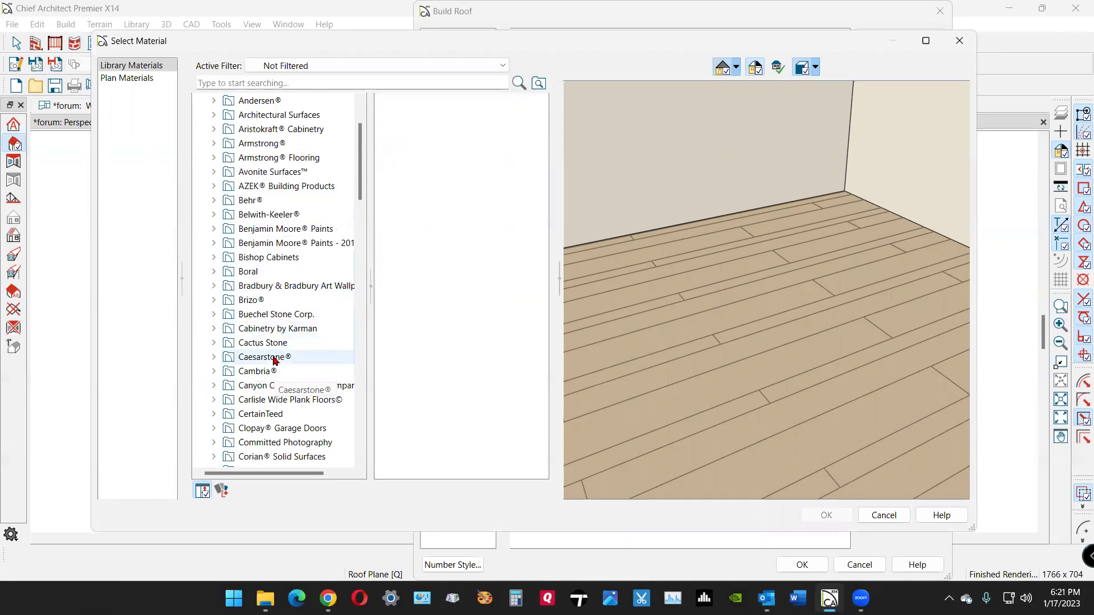
pyautogui.scroll(-3, 274, 359)
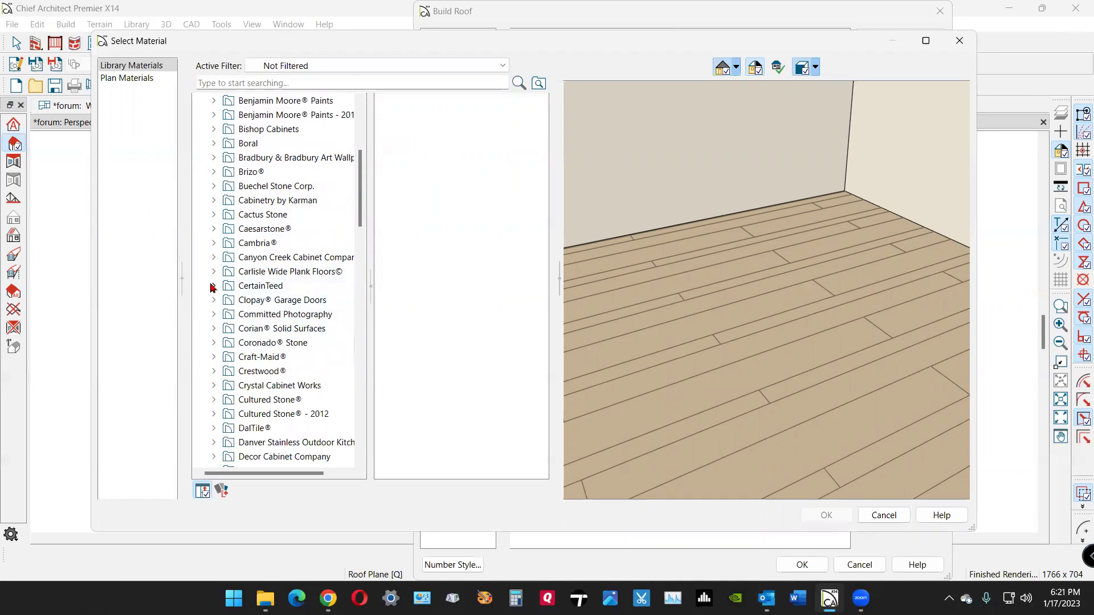
pyautogui.click(213, 287)
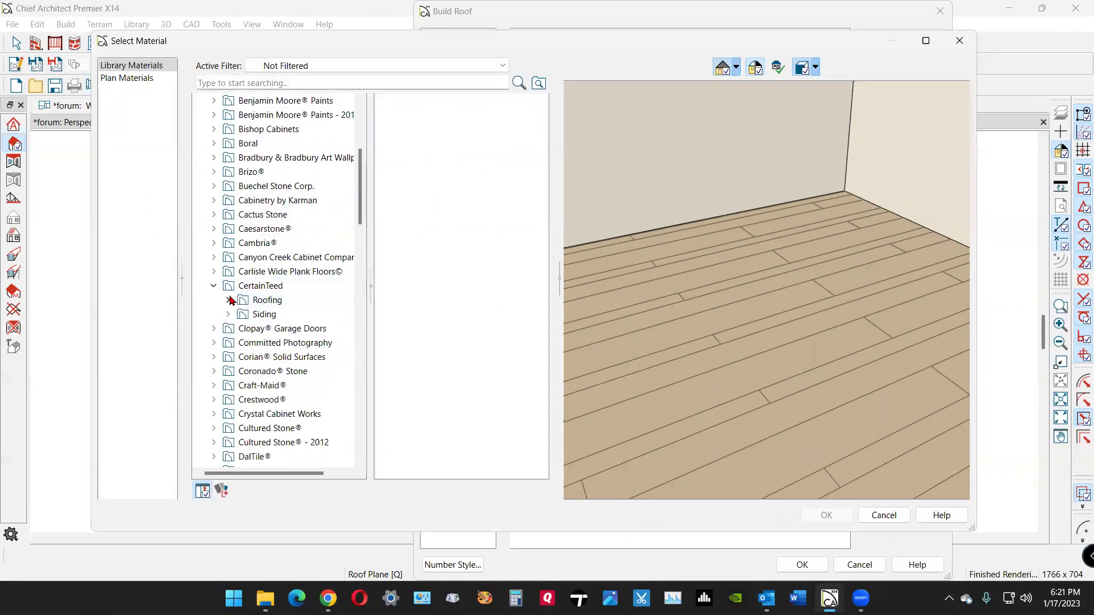
pyautogui.click(229, 301)
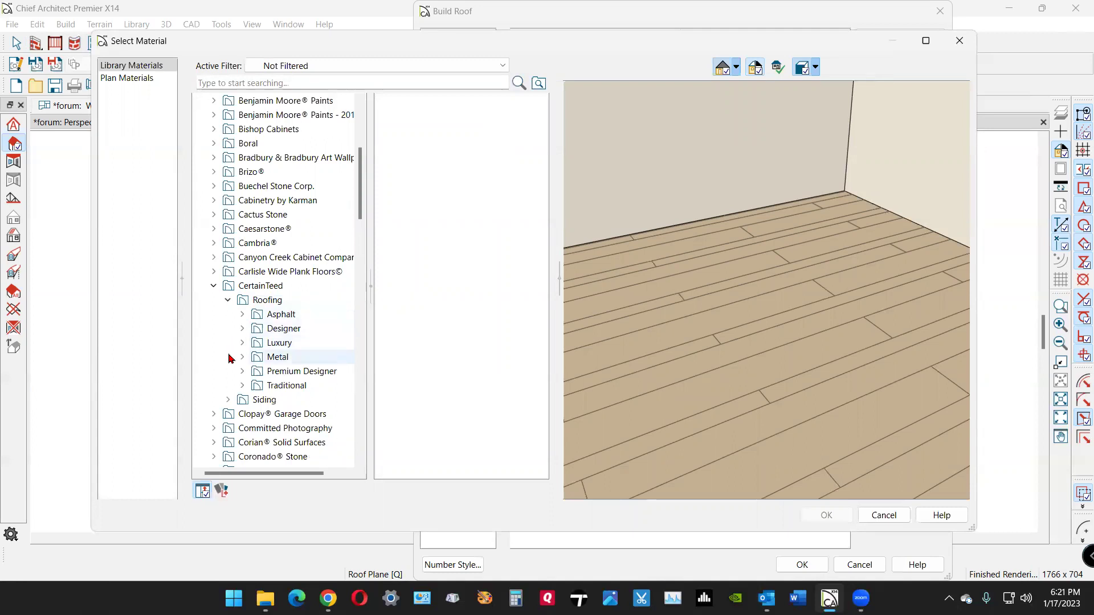
pyautogui.click(242, 315)
pyautogui.click(243, 315)
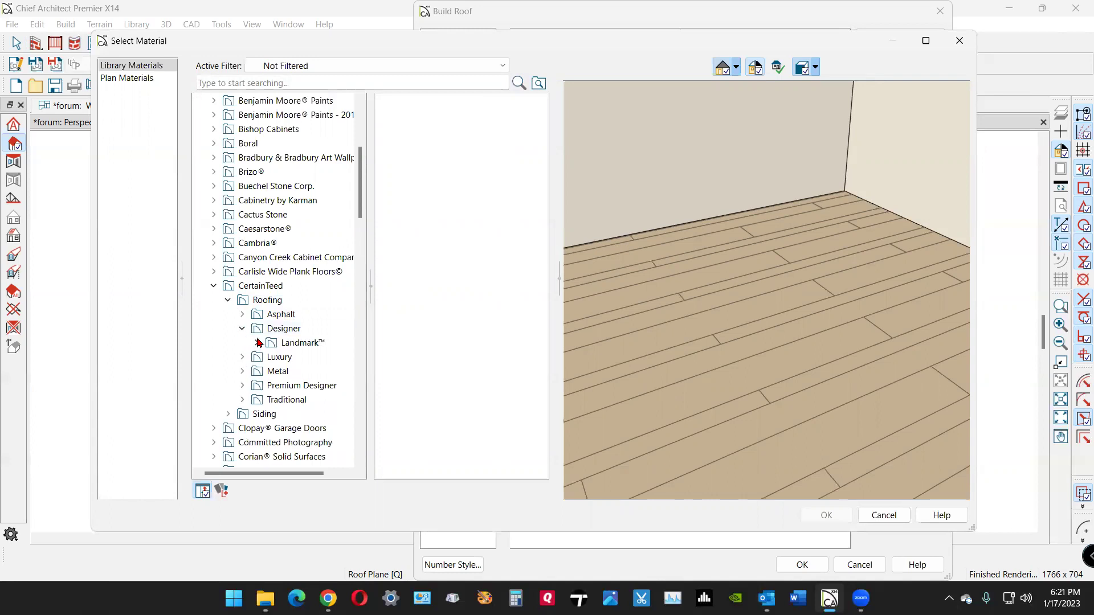
pyautogui.click(269, 345)
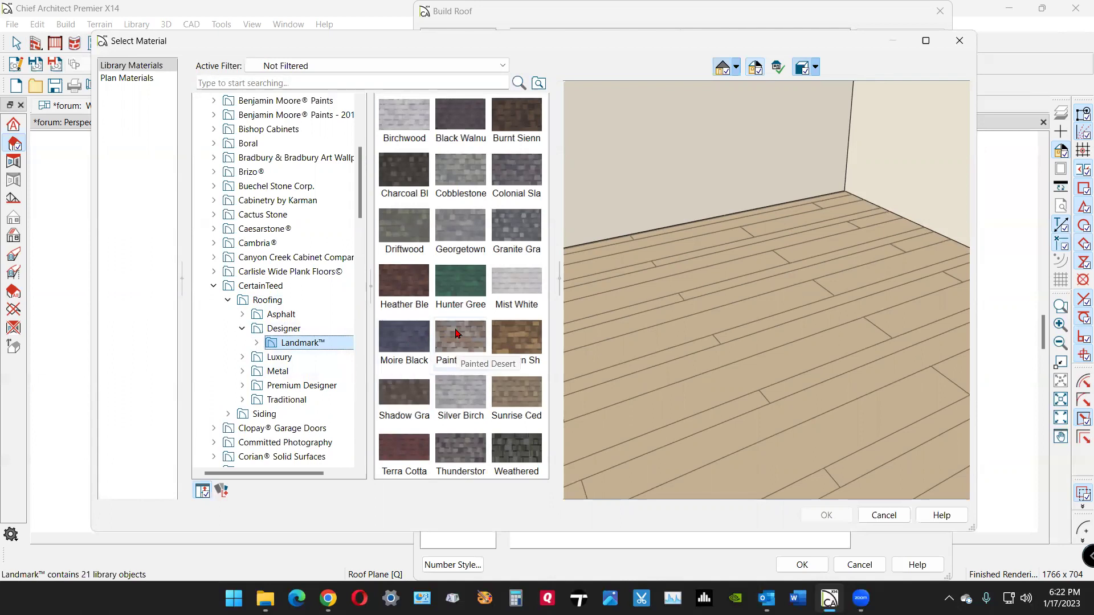
pyautogui.click(465, 394)
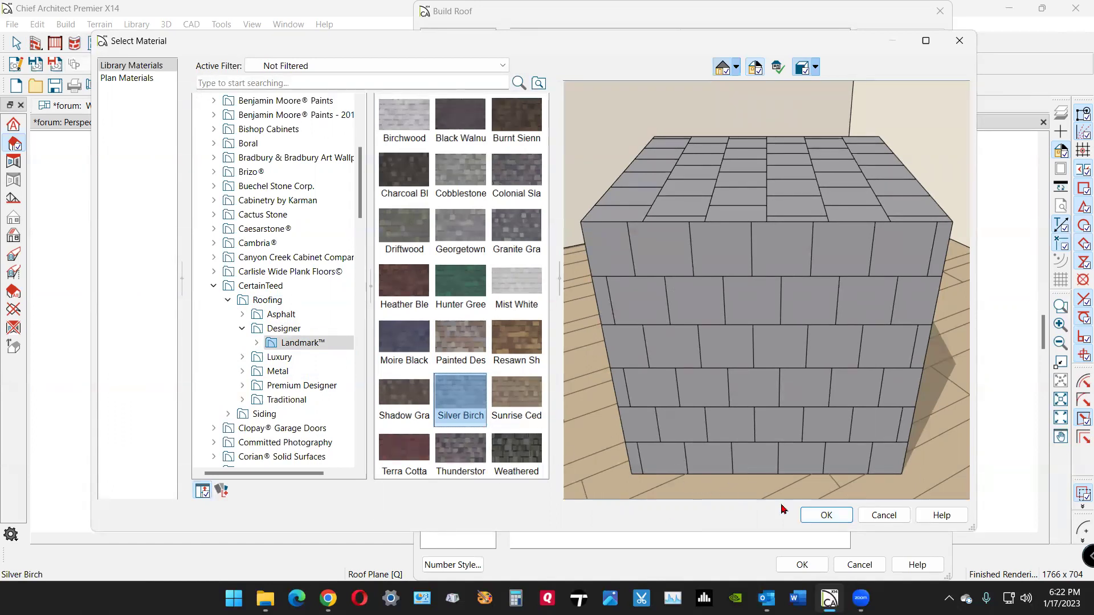
pyautogui.click(821, 515)
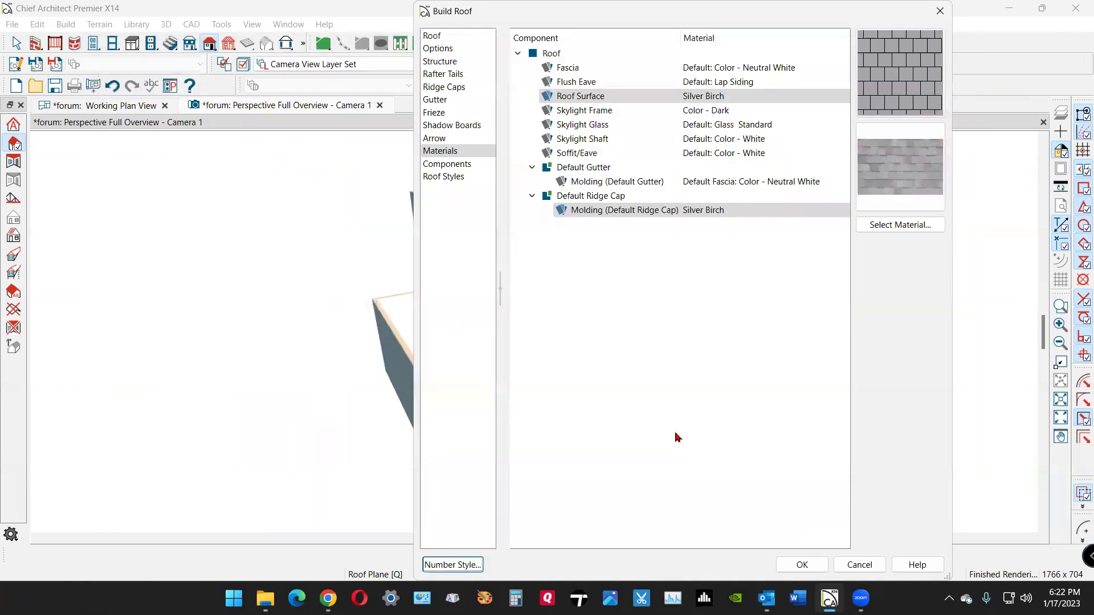
# - Enable Build Roof Planes and generate the roof with the current Build Roof settings
pyautogui.click(447, 36)
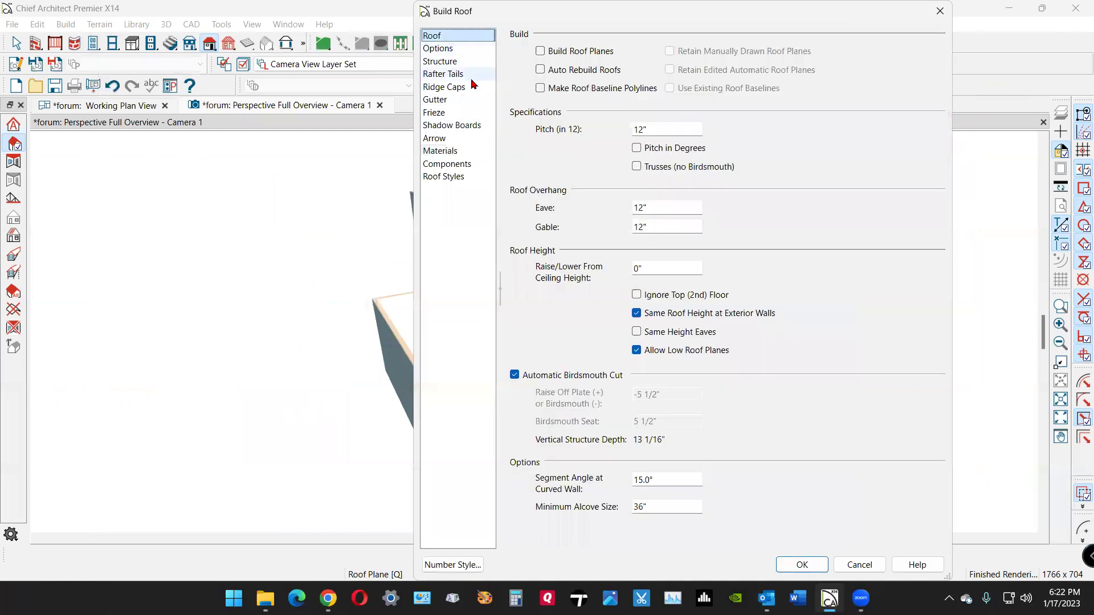
pyautogui.click(542, 52)
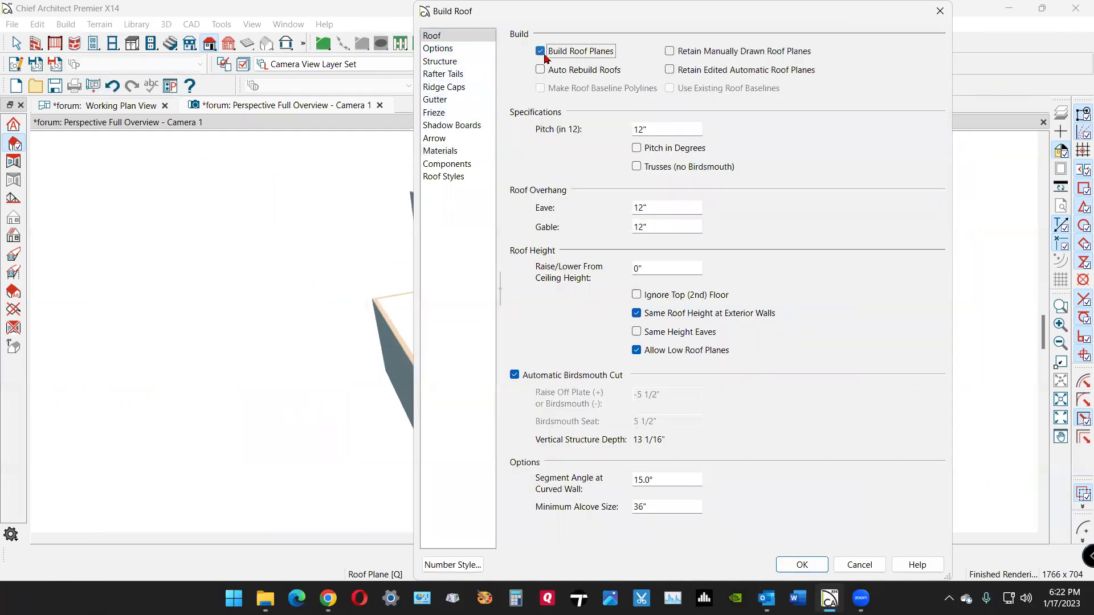
pyautogui.click(801, 566)
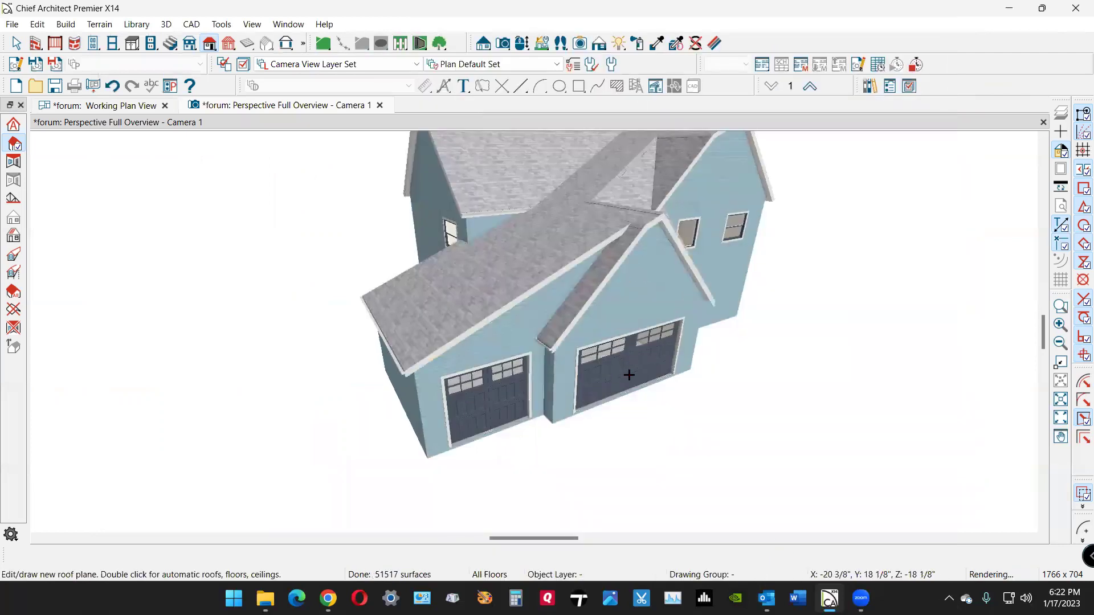
# - Examine the narrow roof plane beside the double garage gable in the 3D overview, including its height and pitch specification
pyautogui.scroll(2, 559, 296)
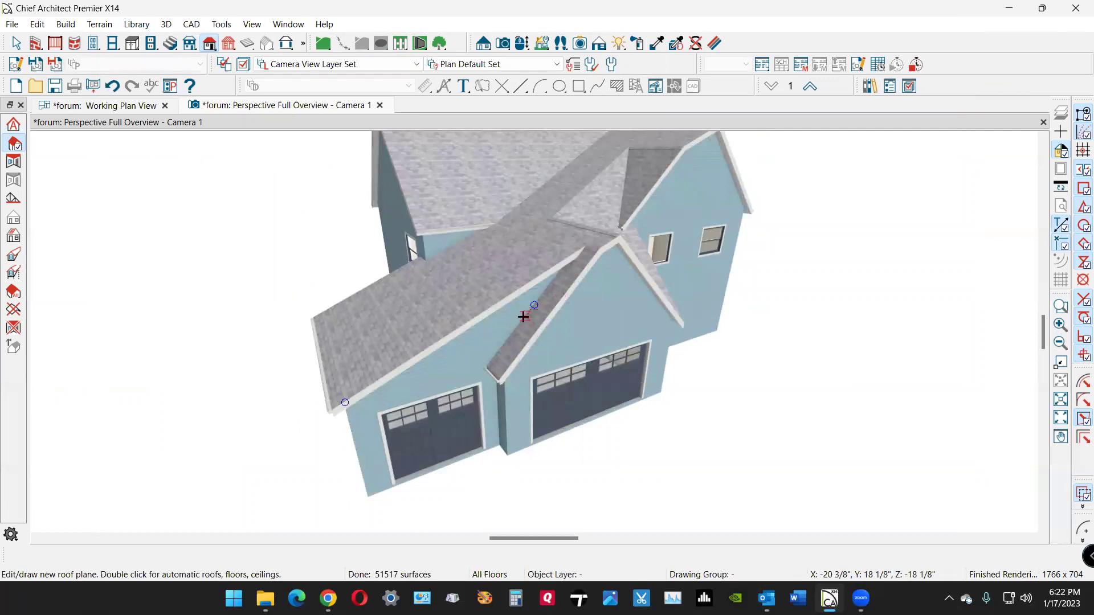
pyautogui.scroll(1, 523, 317)
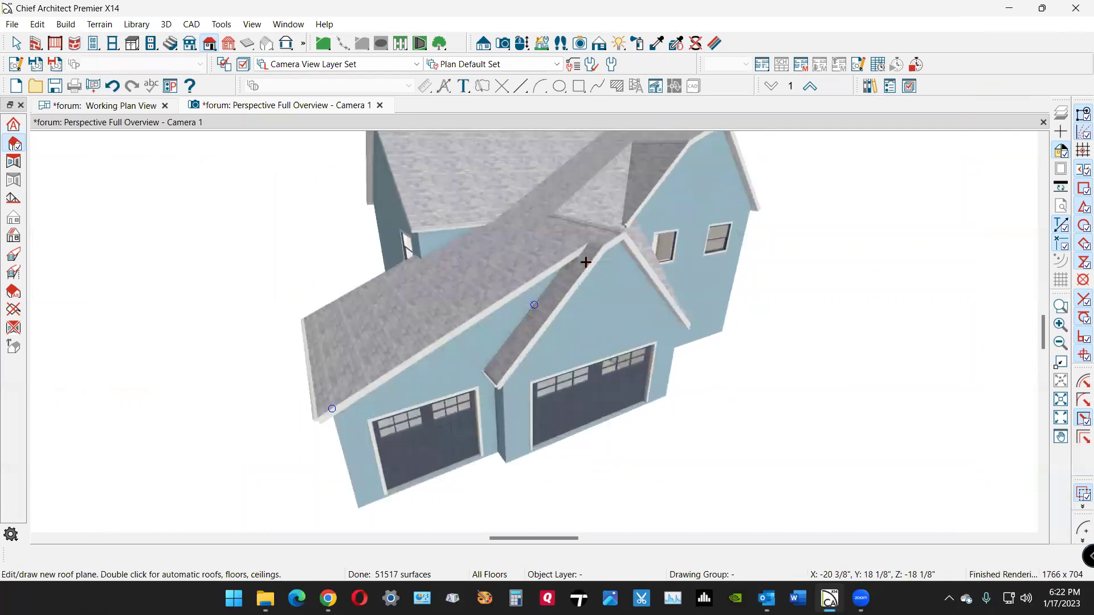
pyautogui.click(586, 262)
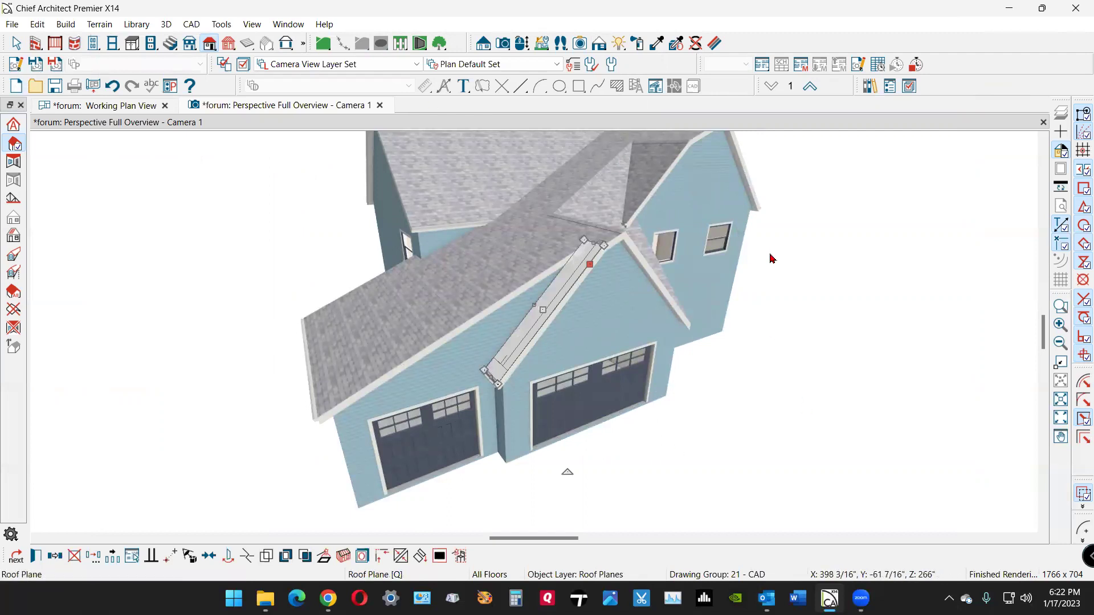
pyautogui.press('Escape')
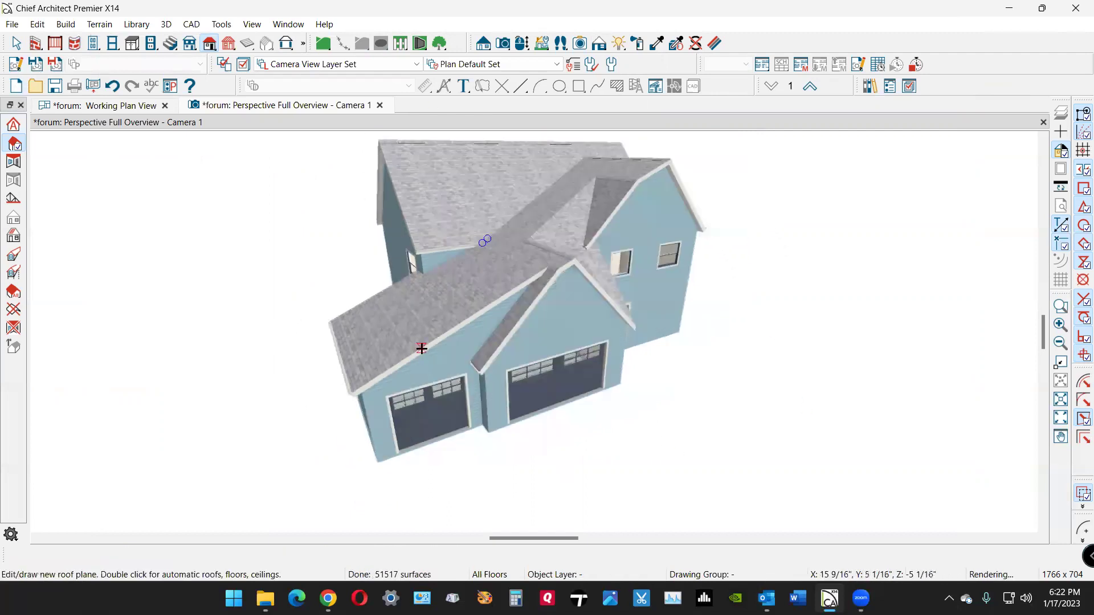
pyautogui.scroll(1, 607, 176)
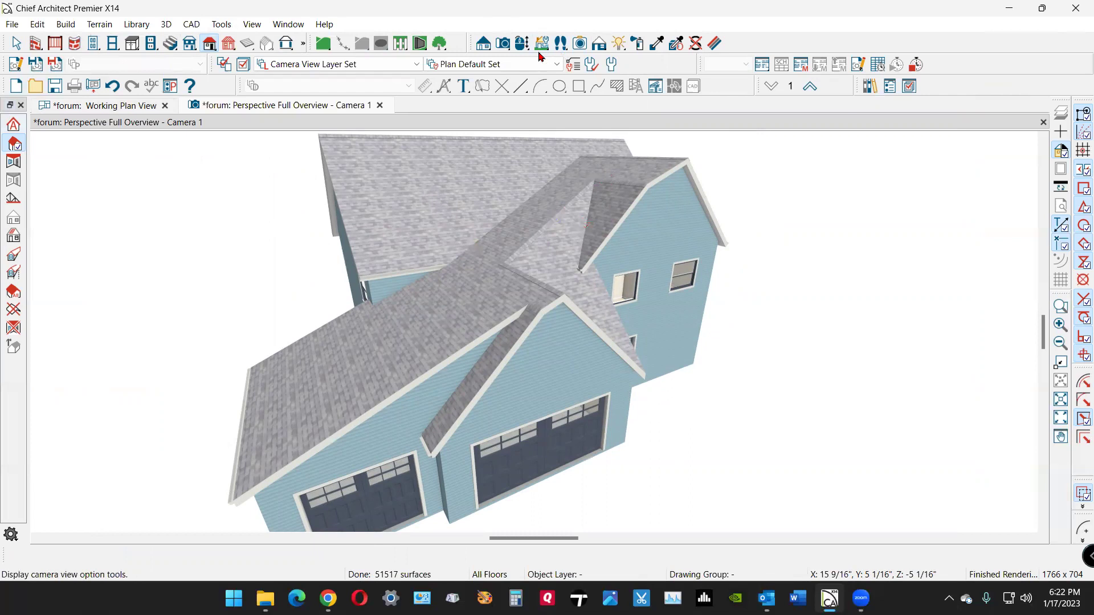
pyautogui.click(522, 43)
pyautogui.moveTo(537, 187); pyautogui.dragTo(377, 348)
pyautogui.press('space')
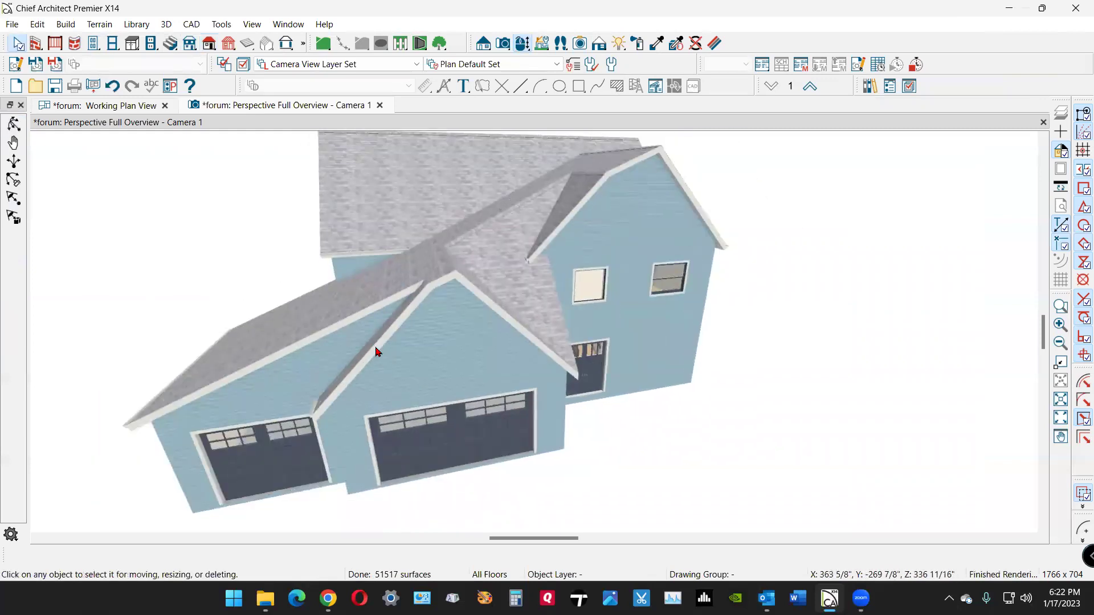
pyautogui.click(377, 351)
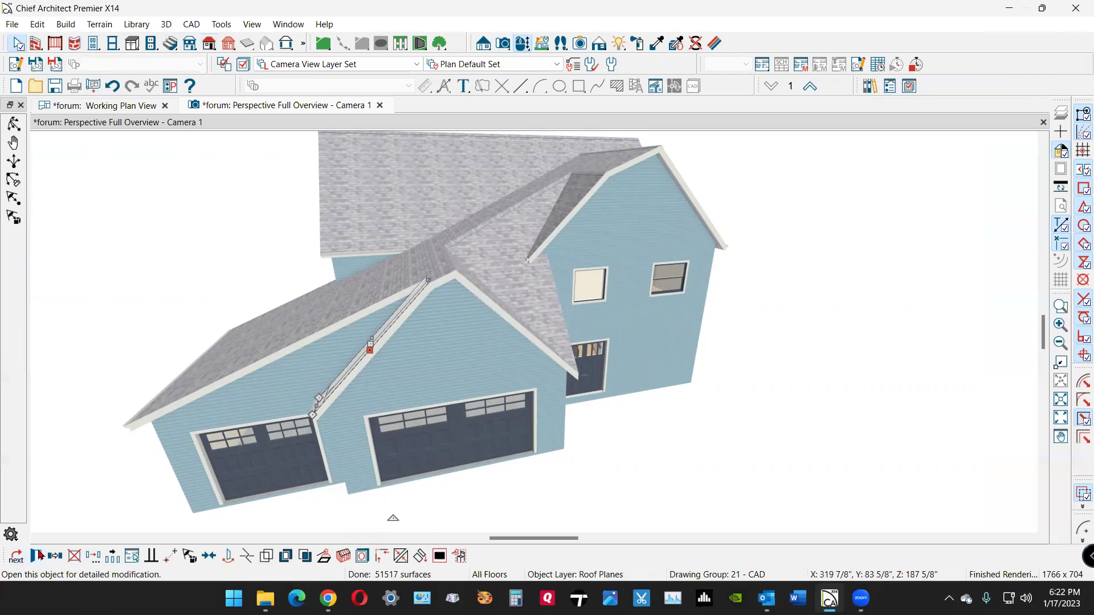
pyautogui.doubleClick(350, 218)
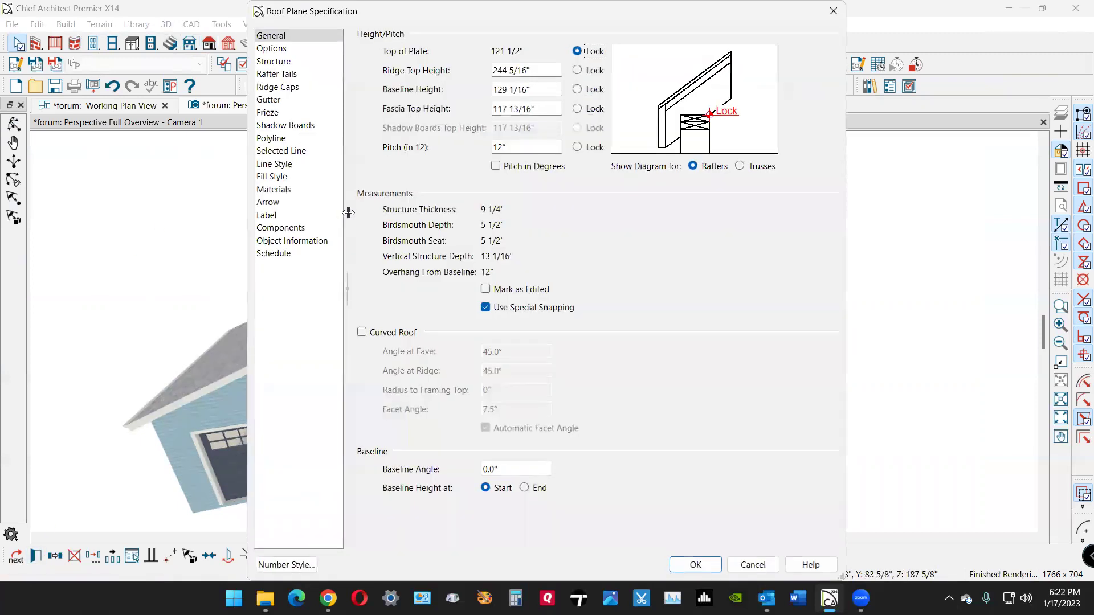
pyautogui.click(766, 564)
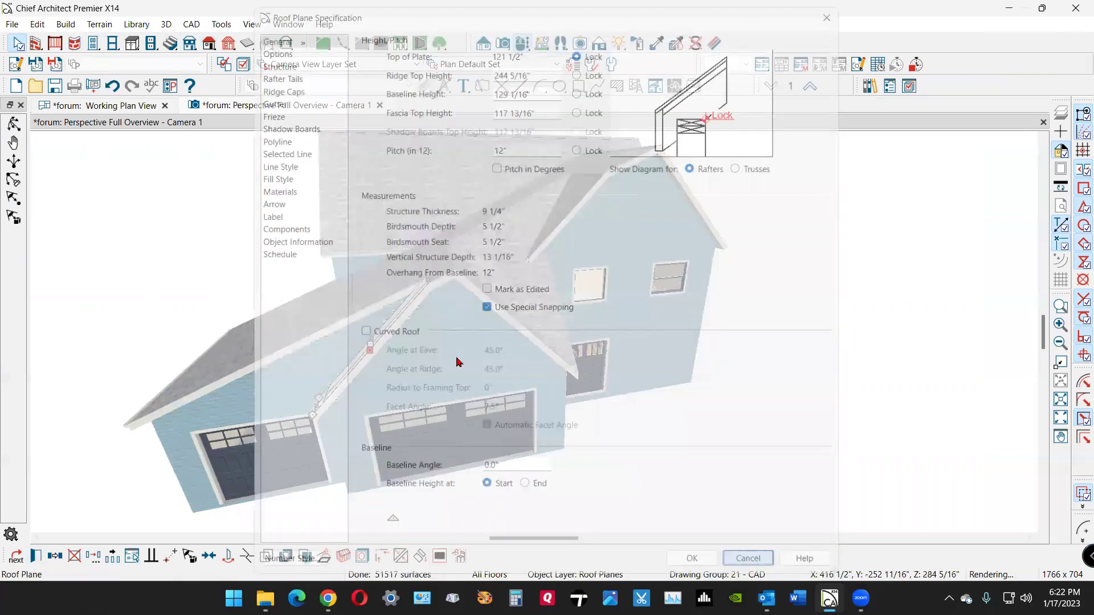
# - Compare the long roof plane over the single garage bay with the reference photo in the browser's forum post
pyautogui.click(430, 272)
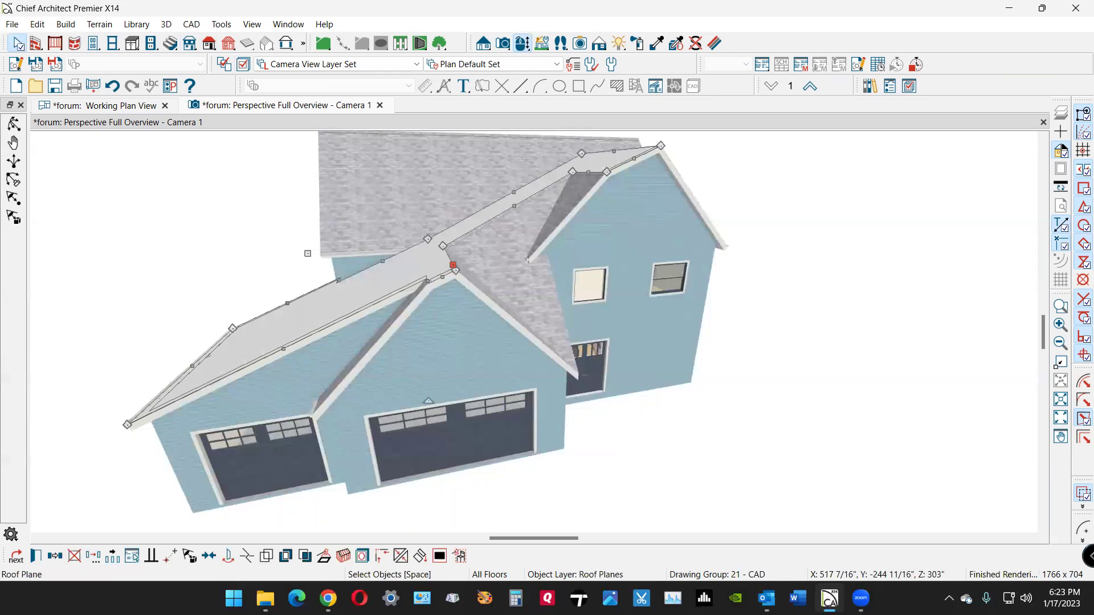
pyautogui.hotkey('alt', 'Tab')
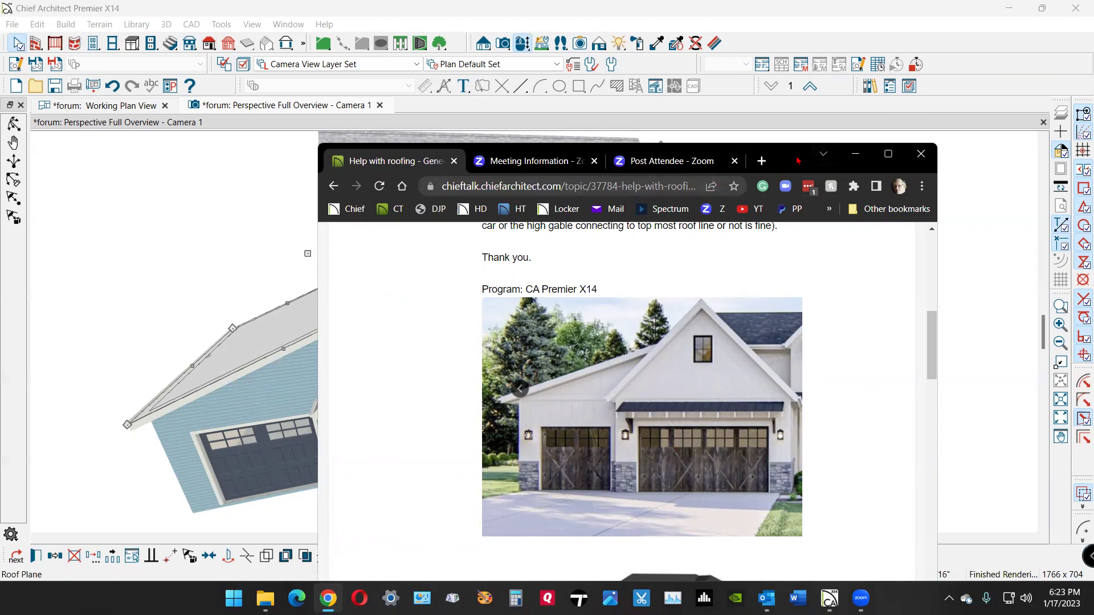
pyautogui.click(855, 154)
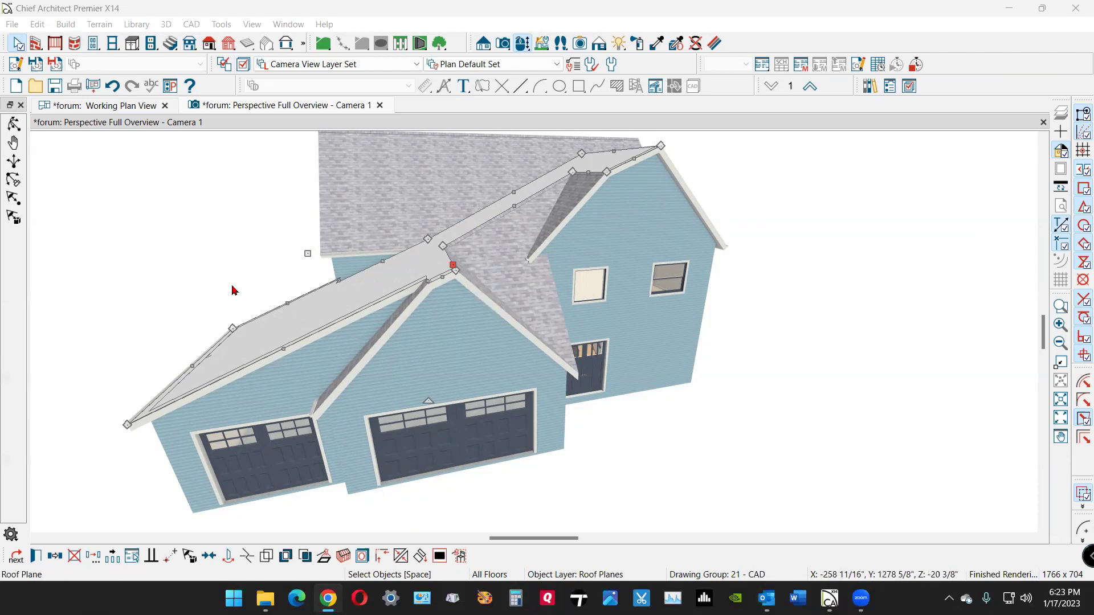
pyautogui.click(180, 272)
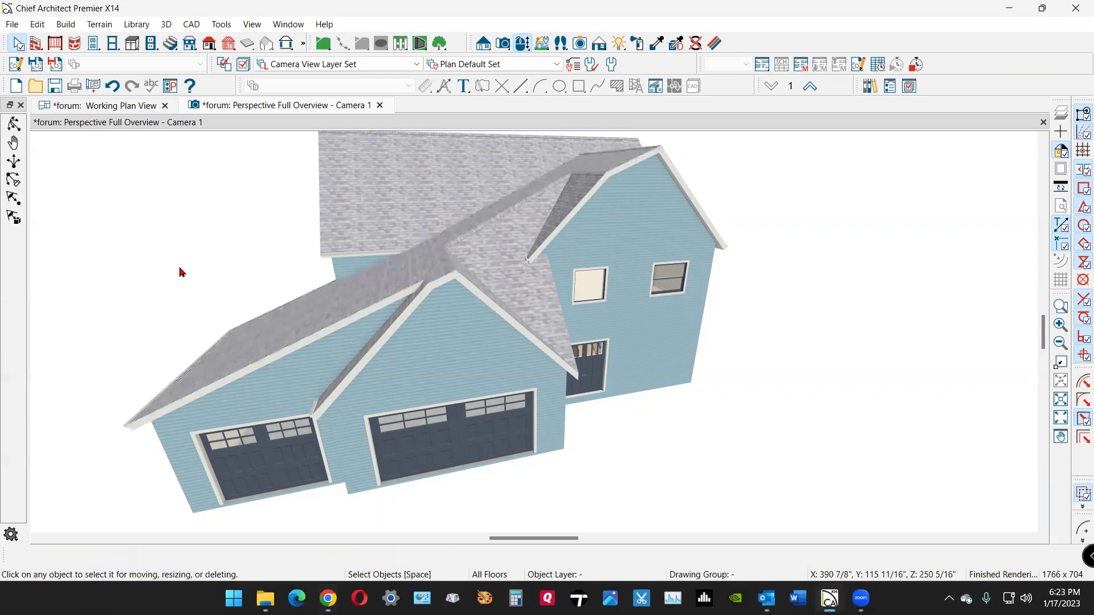
# - Change the roof pitch in the specification of the single garage bay's outer side wall in the floor plan
pyautogui.hotkey('ctrl', 'Tab')
pyautogui.scroll(-3, 420, 317)
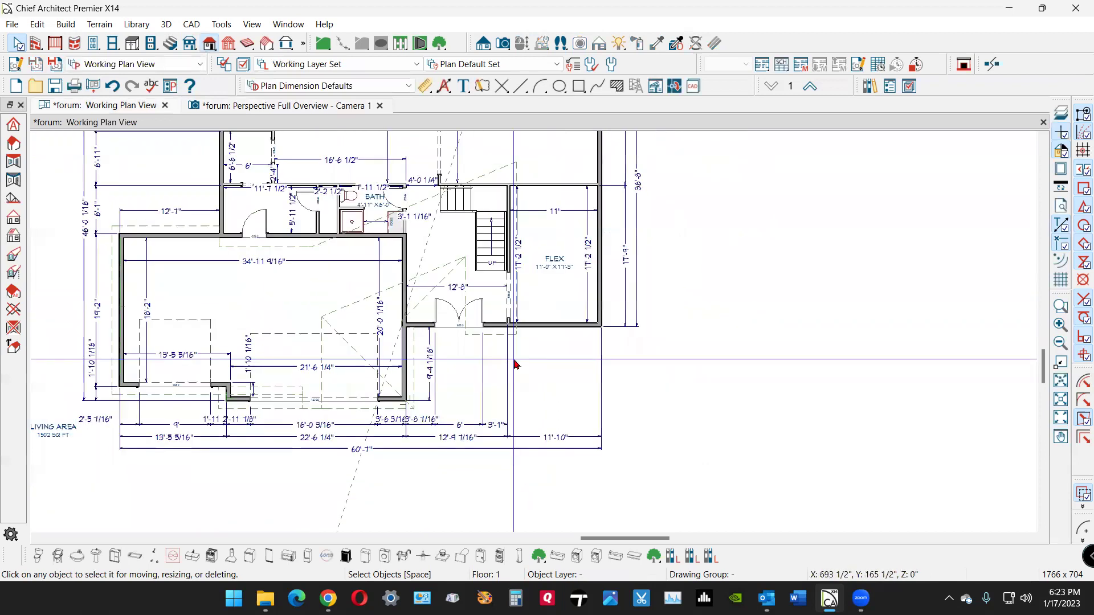
pyautogui.click(201, 329)
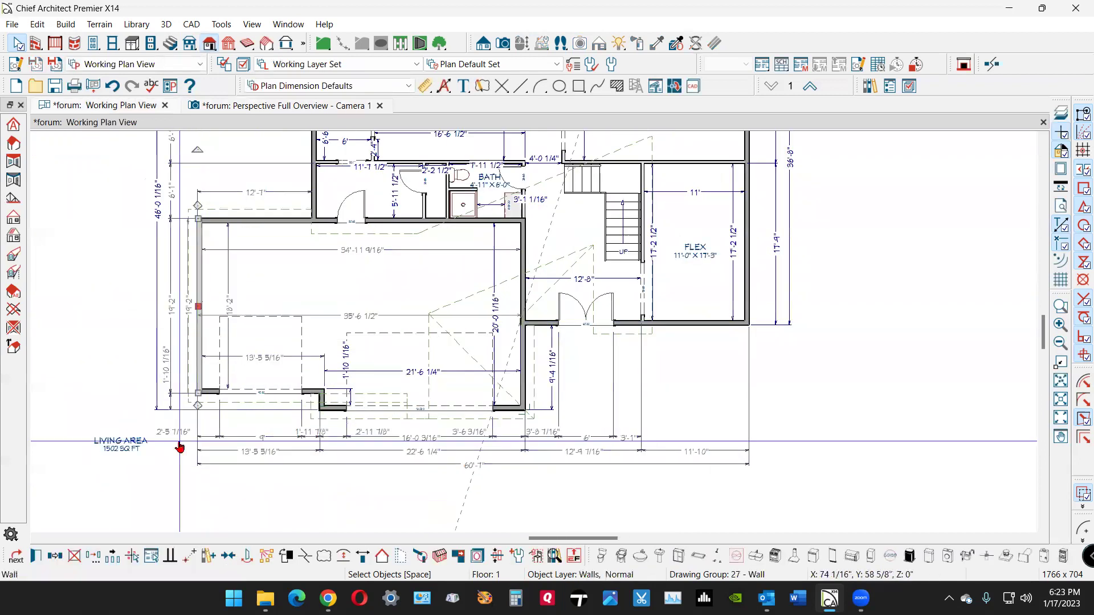
pyautogui.click(35, 562)
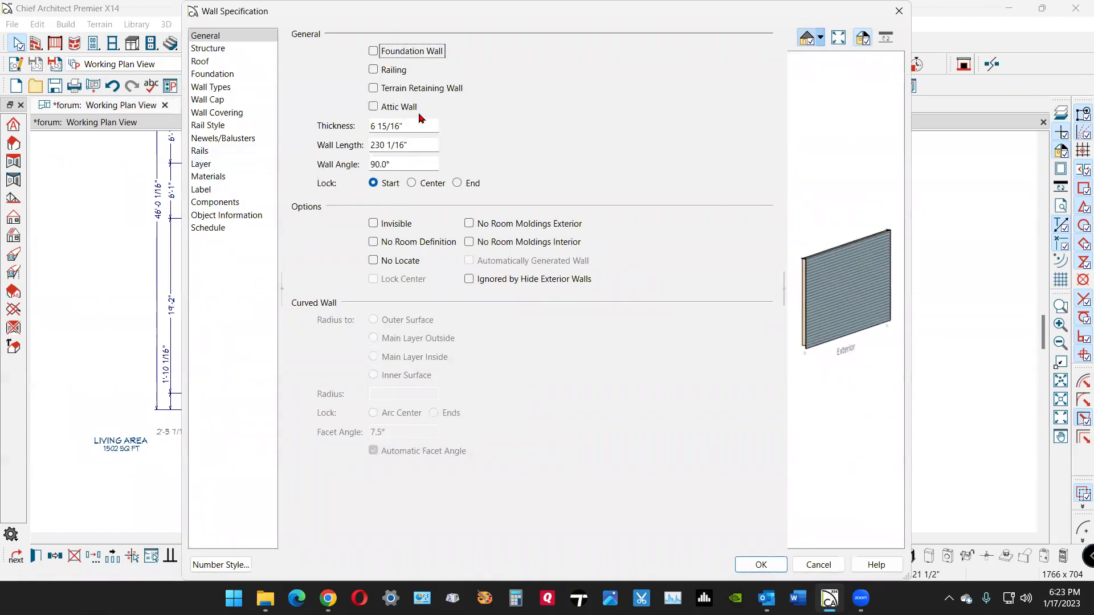
pyautogui.click(219, 61)
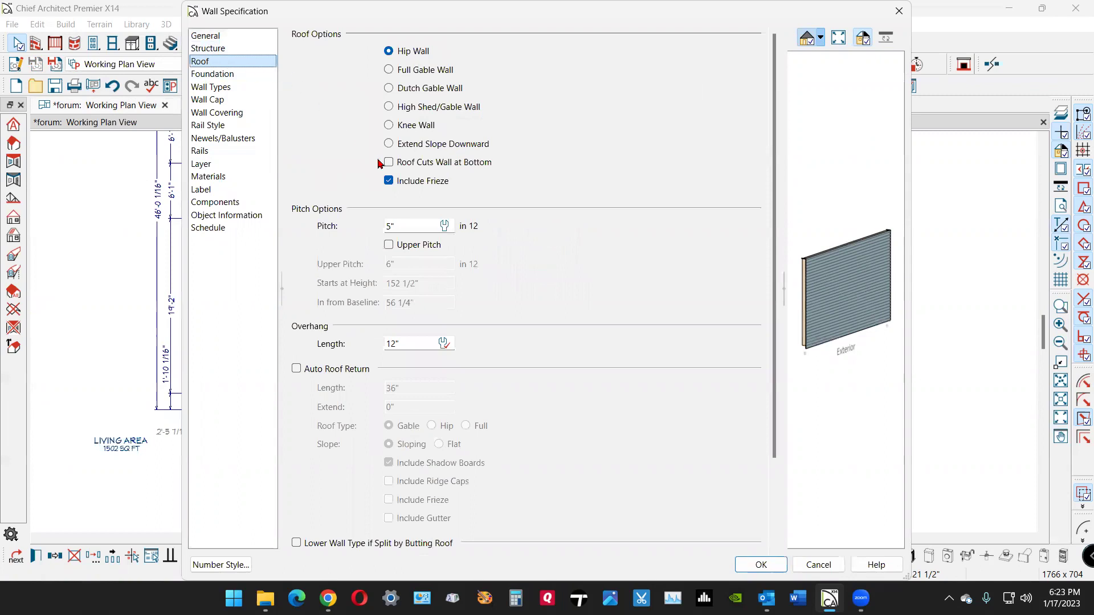
pyautogui.click(419, 224)
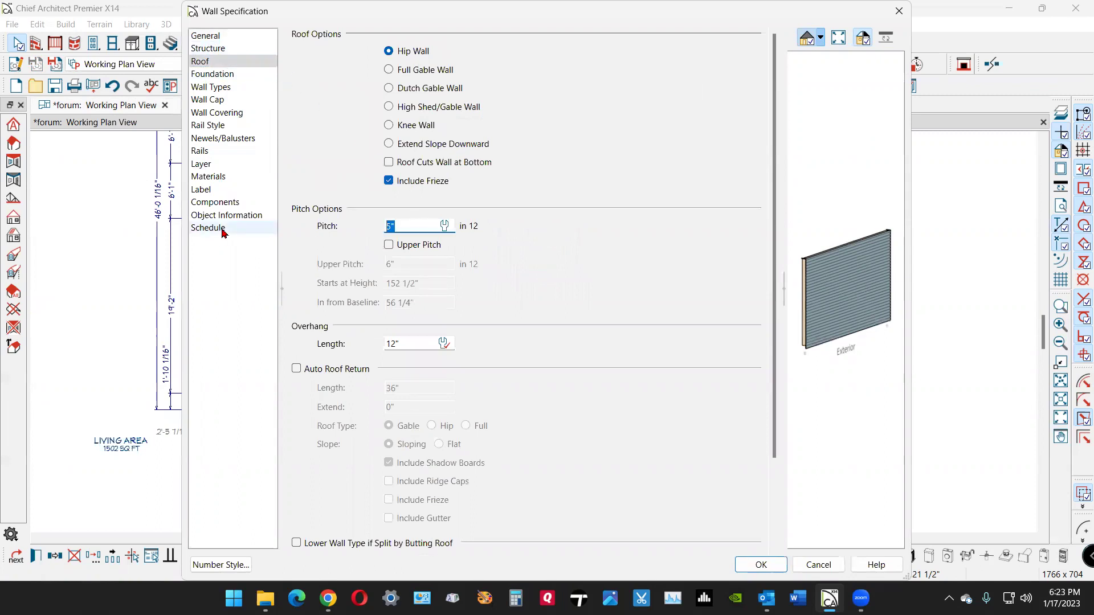
pyautogui.click(774, 572)
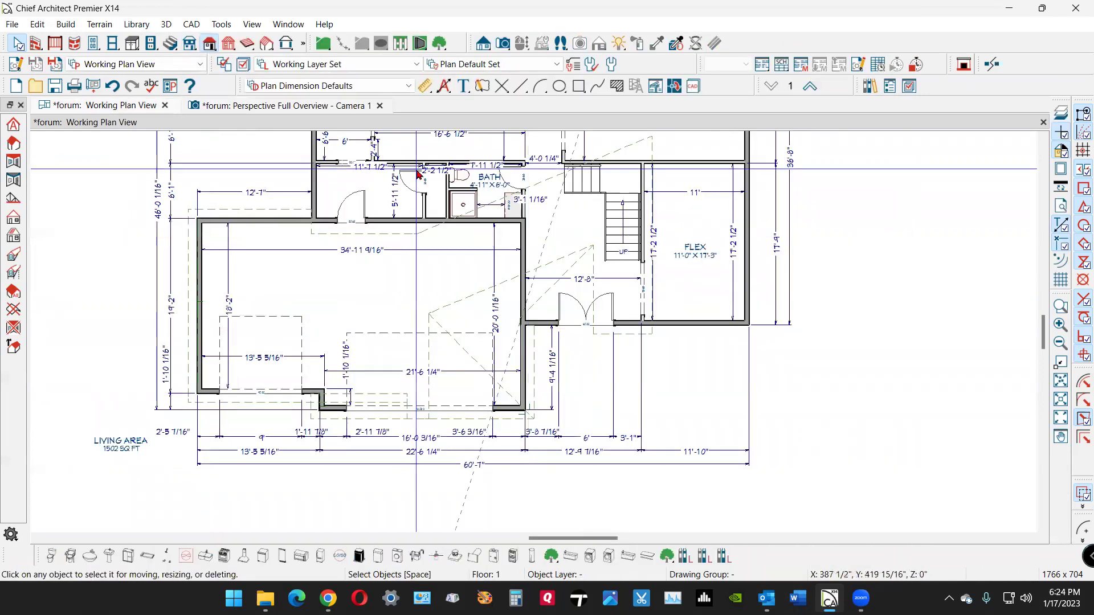
# - Enable Build Roof Planes and regenerate the roof from the 3D overview, keeping the other Build Roof settings
pyautogui.click(326, 105)
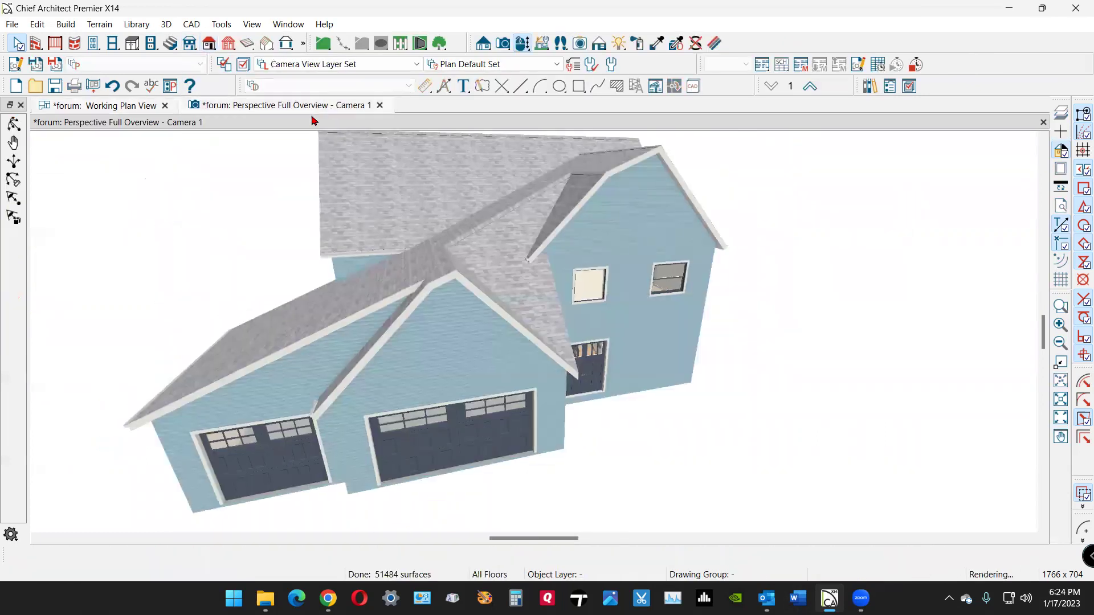
pyautogui.scroll(-2, 431, 357)
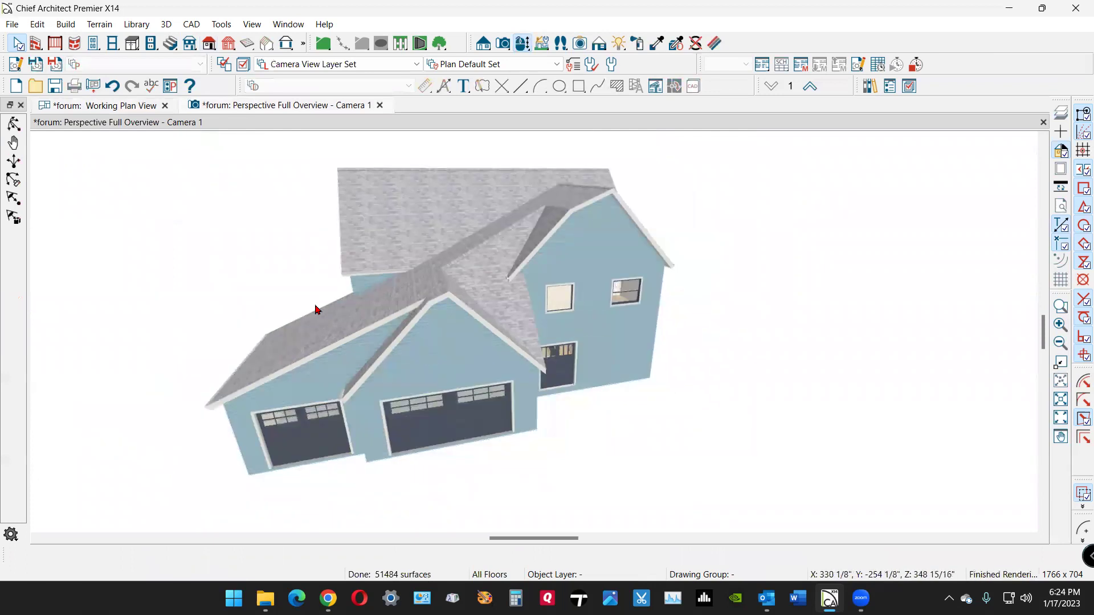
pyautogui.click(354, 307)
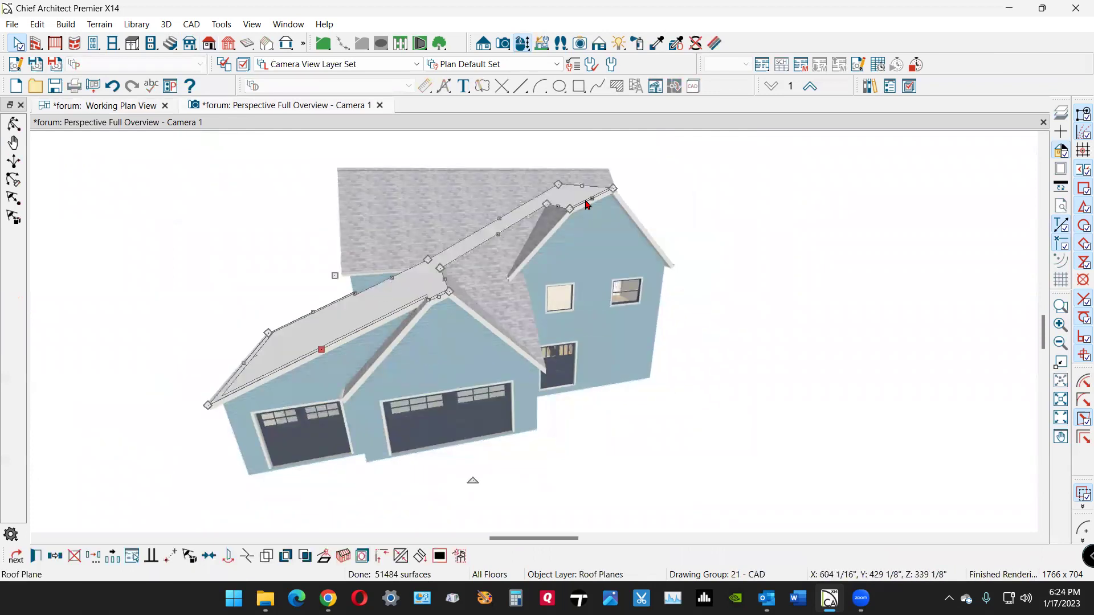
pyautogui.press('Escape')
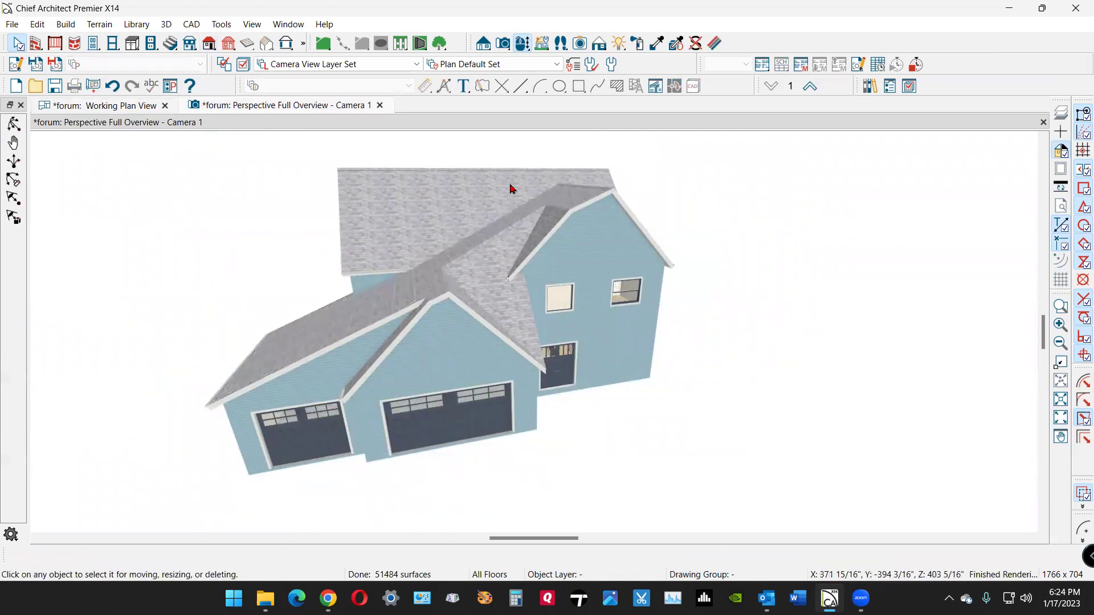
pyautogui.click(211, 43)
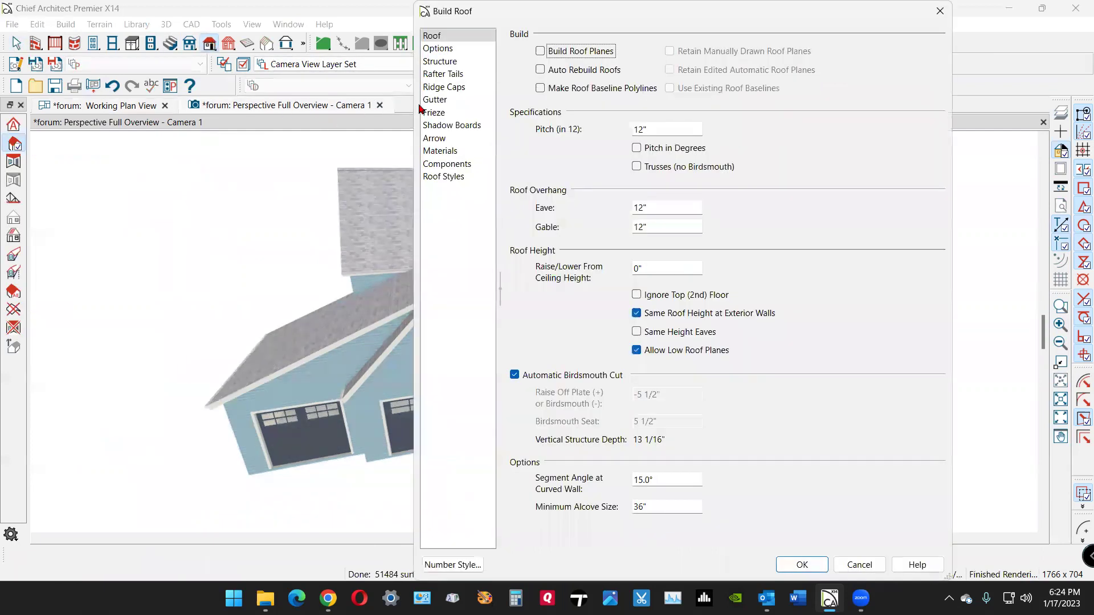
pyautogui.click(541, 51)
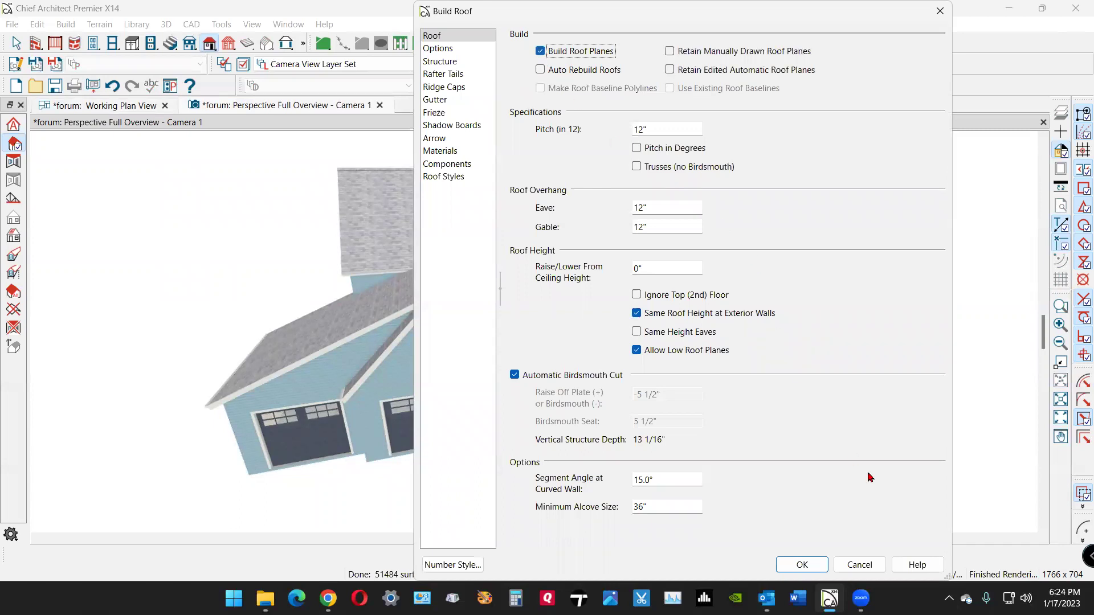
pyautogui.click(803, 565)
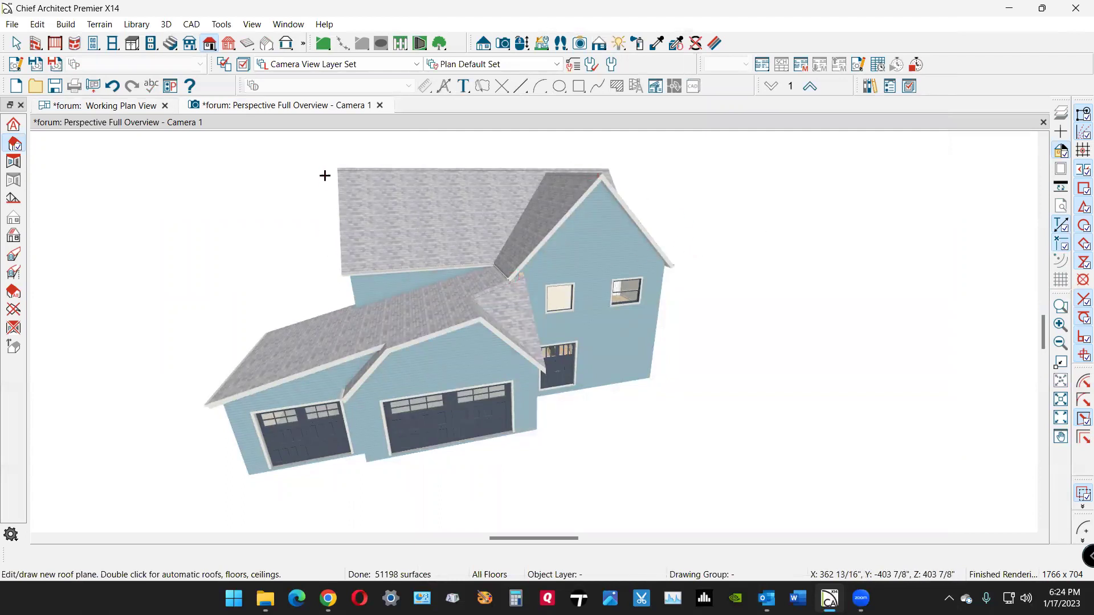
# - Pull the house-side end of the long garage roof plane back to the ridge end of the double garage gable
pyautogui.scroll(2, 359, 342)
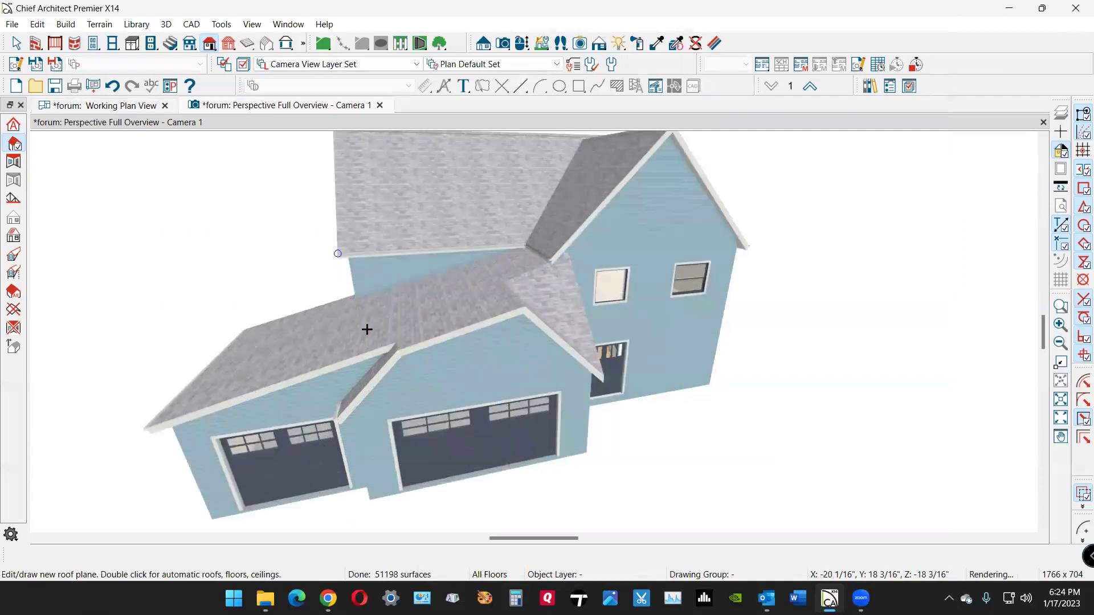
pyautogui.press('space')
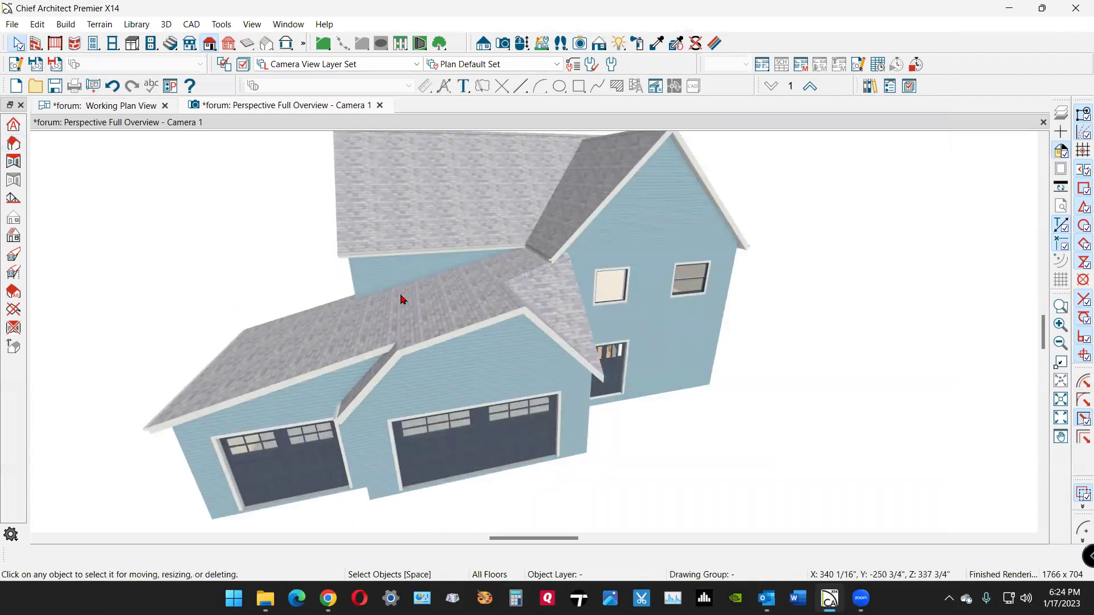
pyautogui.scroll(2, 450, 291)
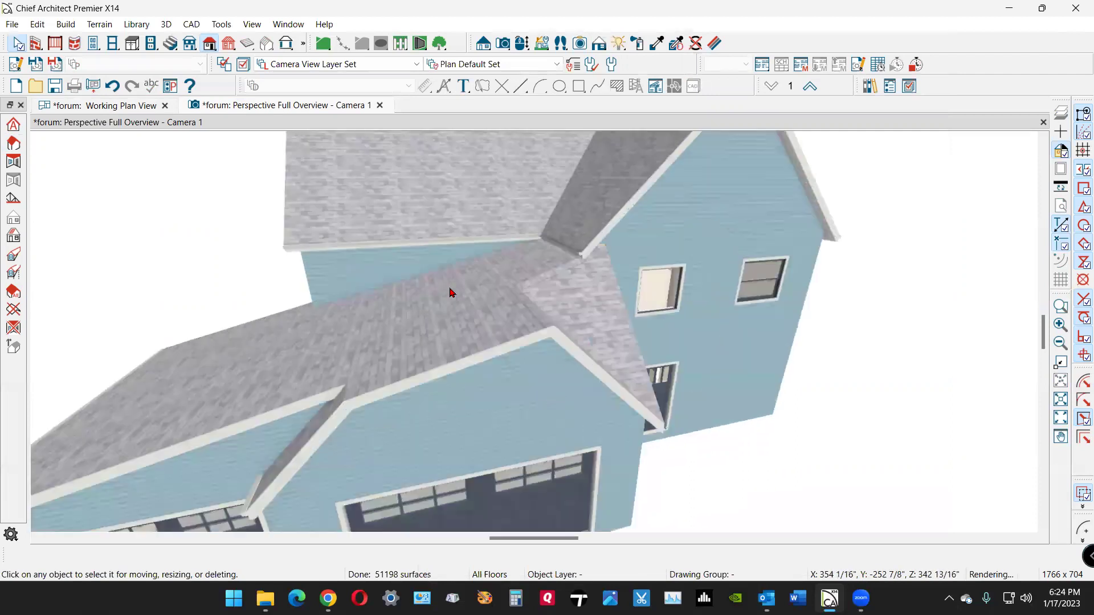
pyautogui.click(452, 292)
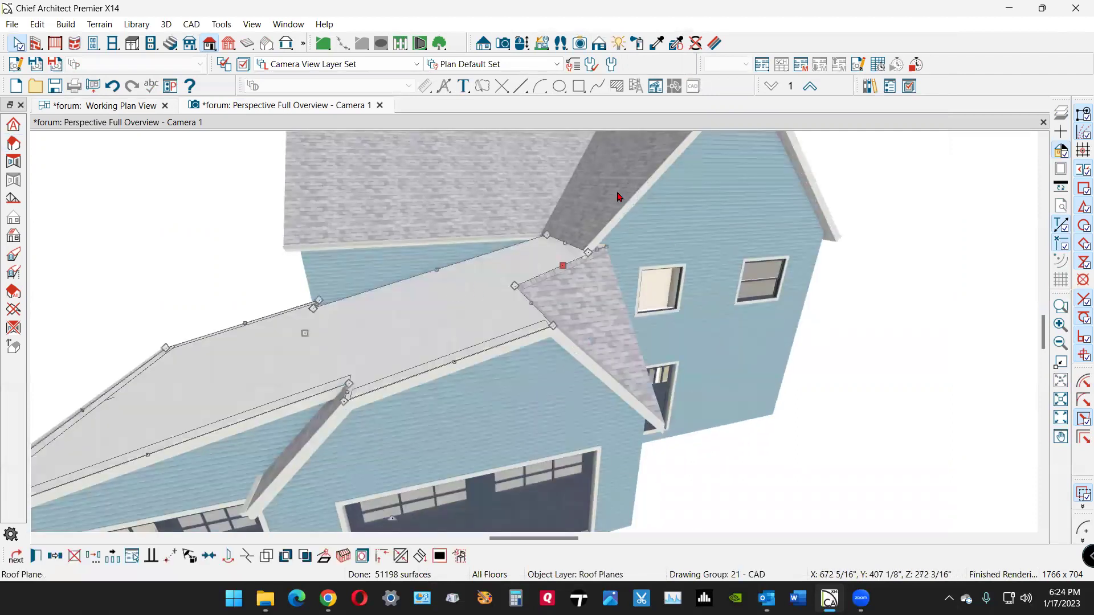
pyautogui.moveTo(569, 240); pyautogui.dragTo(530, 293)
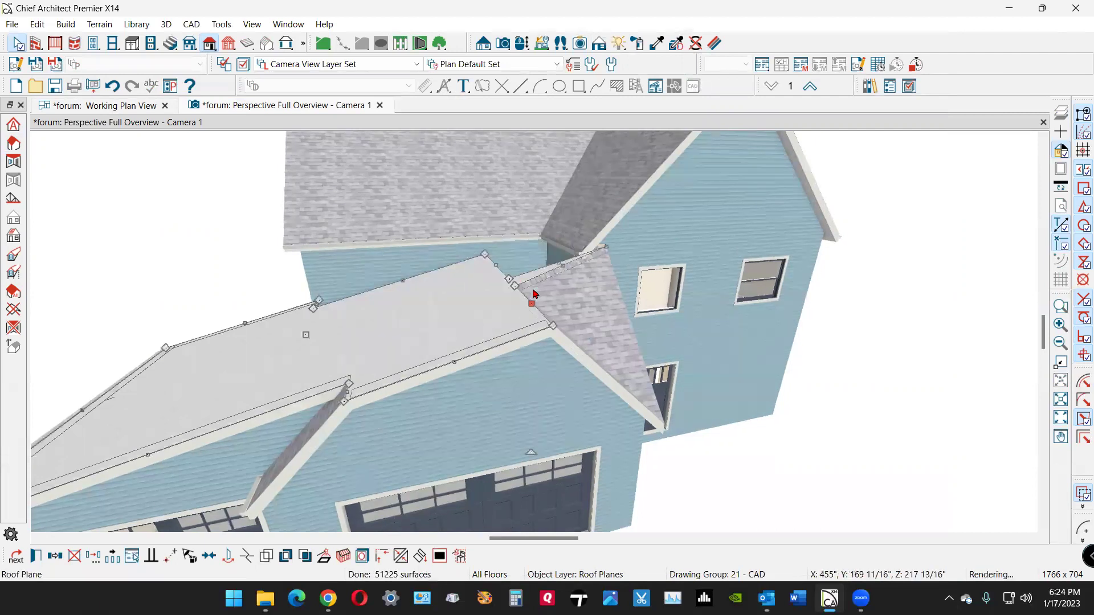
# - Retract the narrow leftover strip along the gable ridge so the long garage roof plane ends in one straight edge
pyautogui.scroll(3, 574, 256)
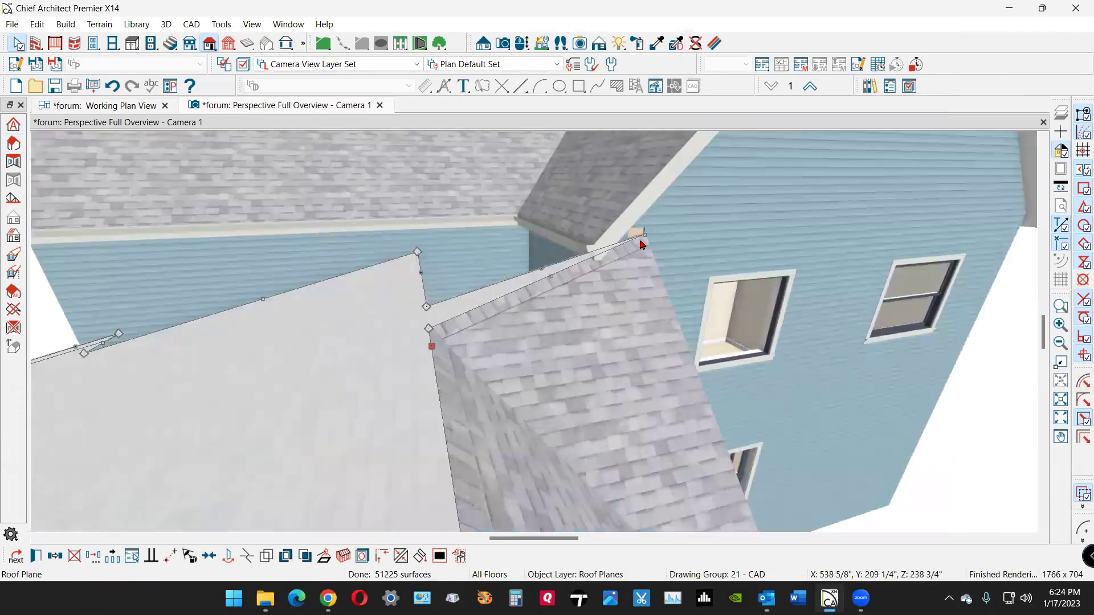
pyautogui.scroll(3, 641, 244)
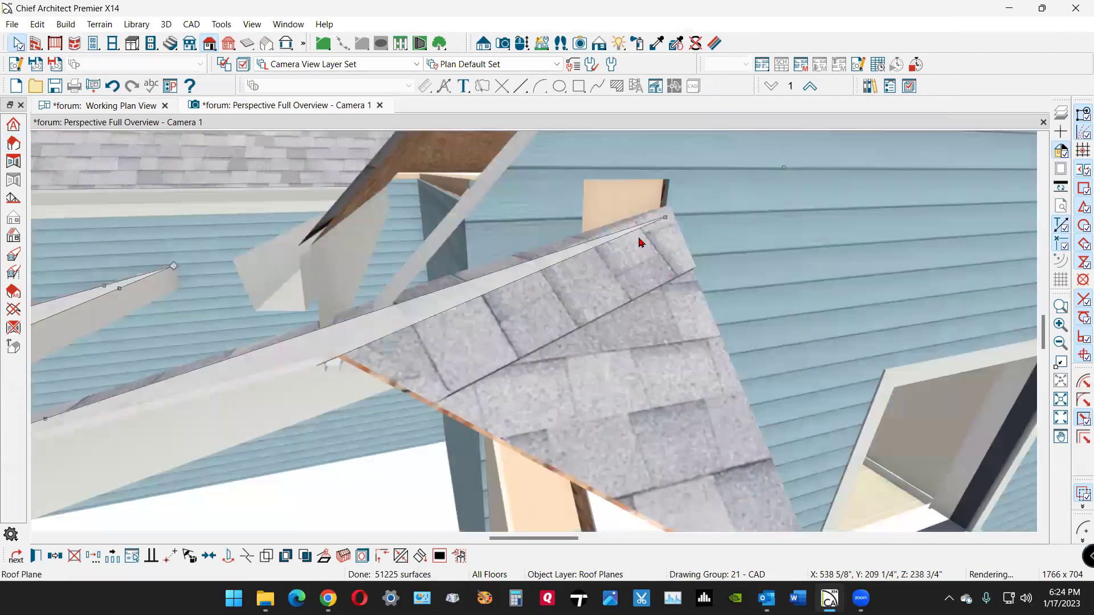
pyautogui.scroll(-3, 640, 244)
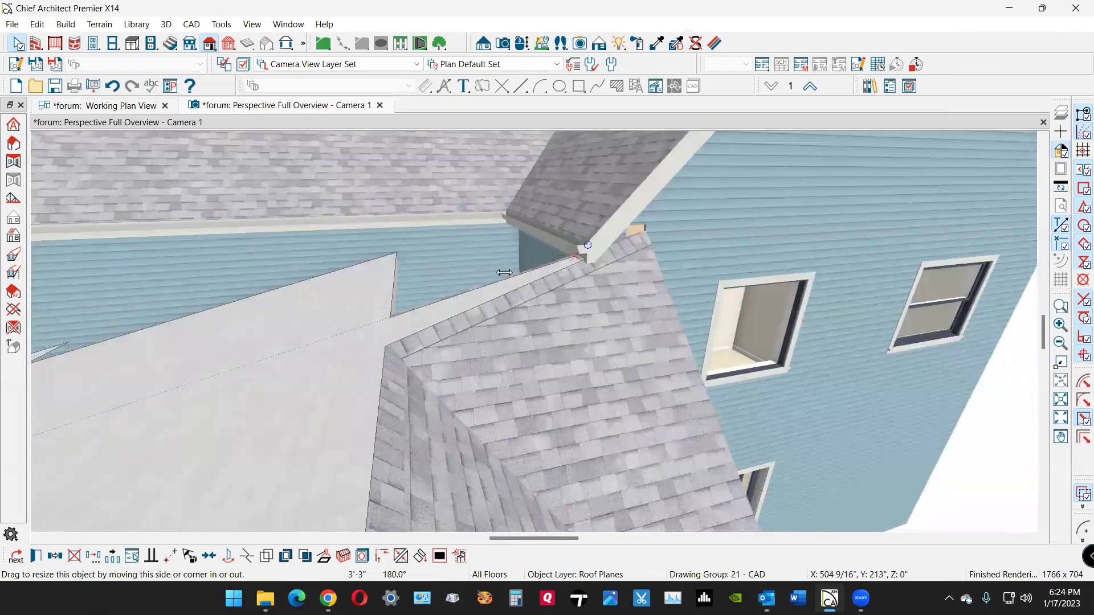
pyautogui.moveTo(504, 273); pyautogui.dragTo(396, 255)
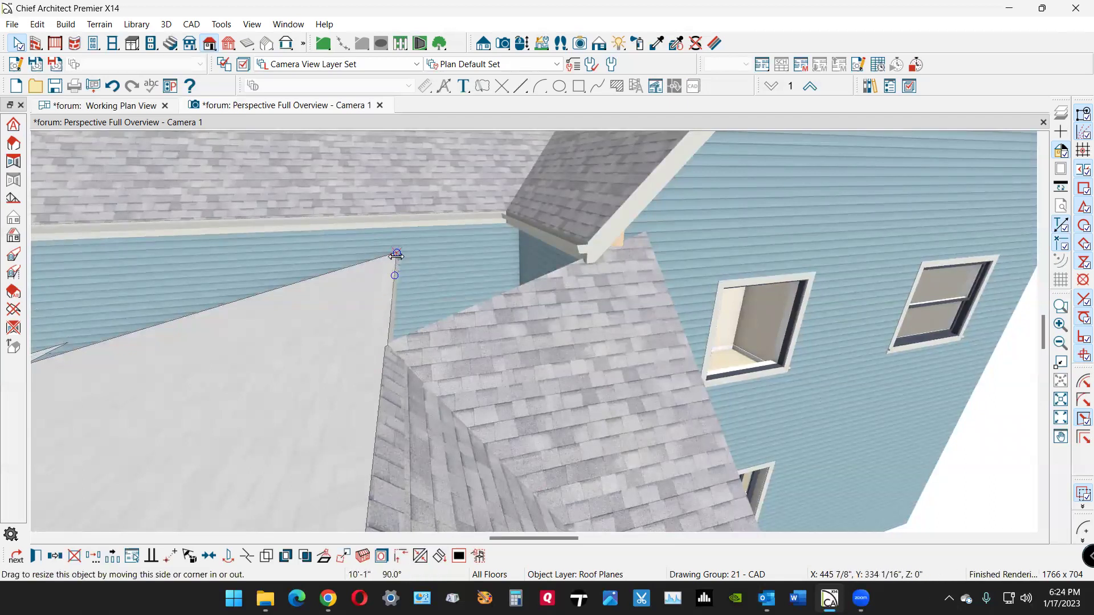
pyautogui.moveTo(403, 322); pyautogui.dragTo(416, 279)
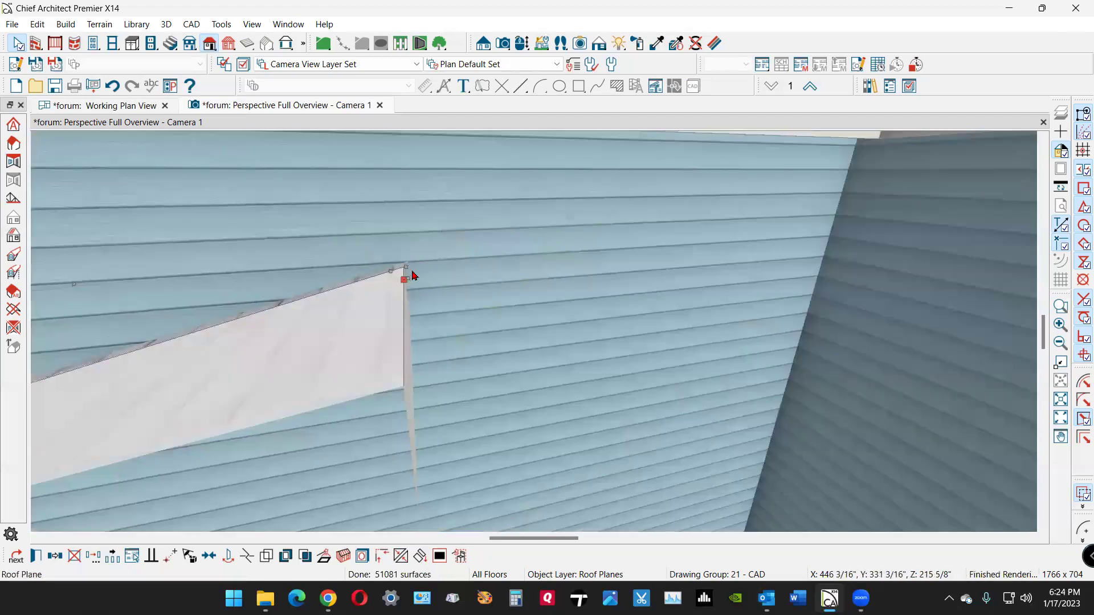
# - Pull the long garage roof plane's house-side edge back about 9'-9" toward the single garage bay
pyautogui.scroll(-5, 402, 267)
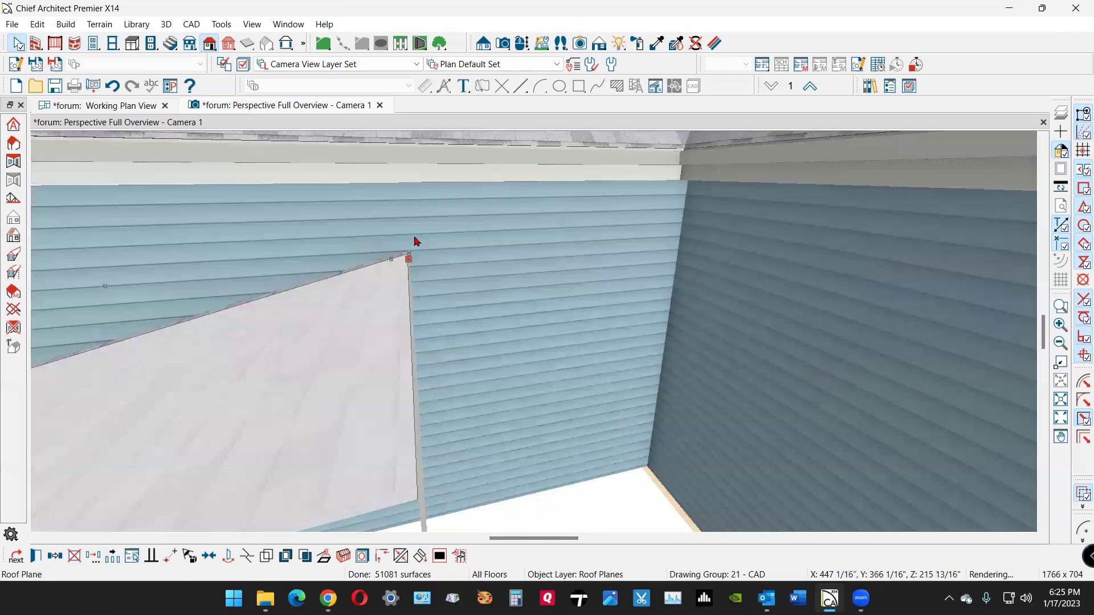
pyautogui.scroll(-2, 392, 273)
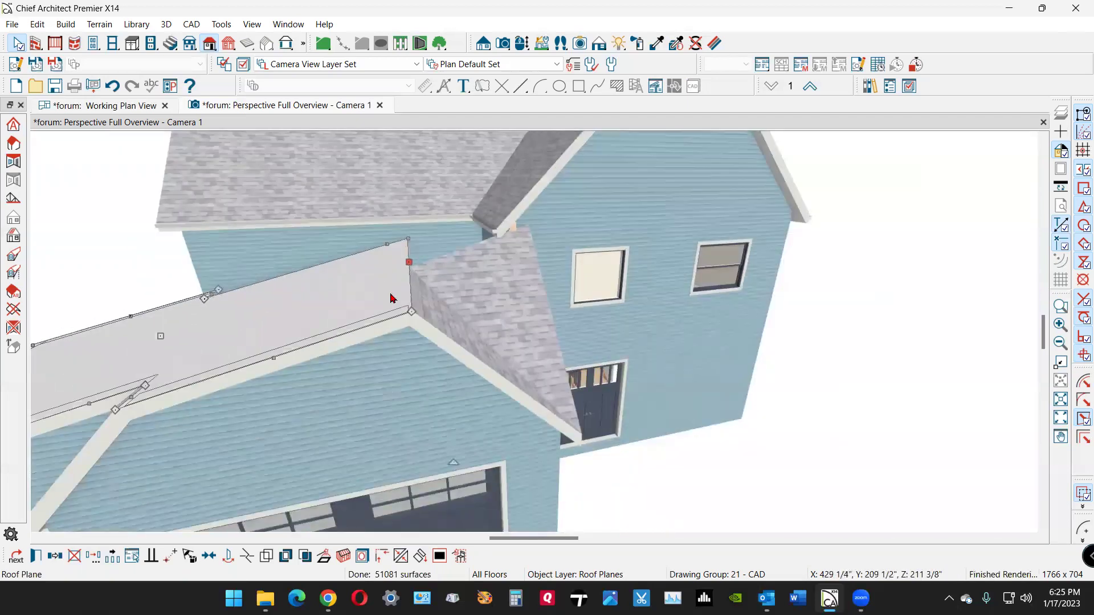
pyautogui.click(402, 305)
pyautogui.click(406, 302)
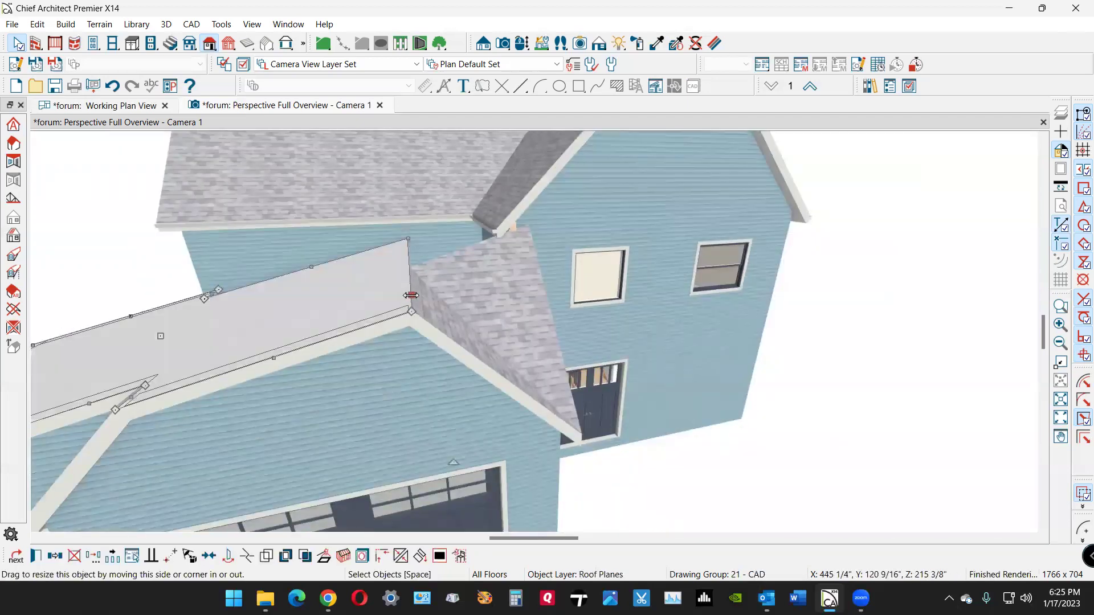
pyautogui.moveTo(406, 303); pyautogui.dragTo(246, 308)
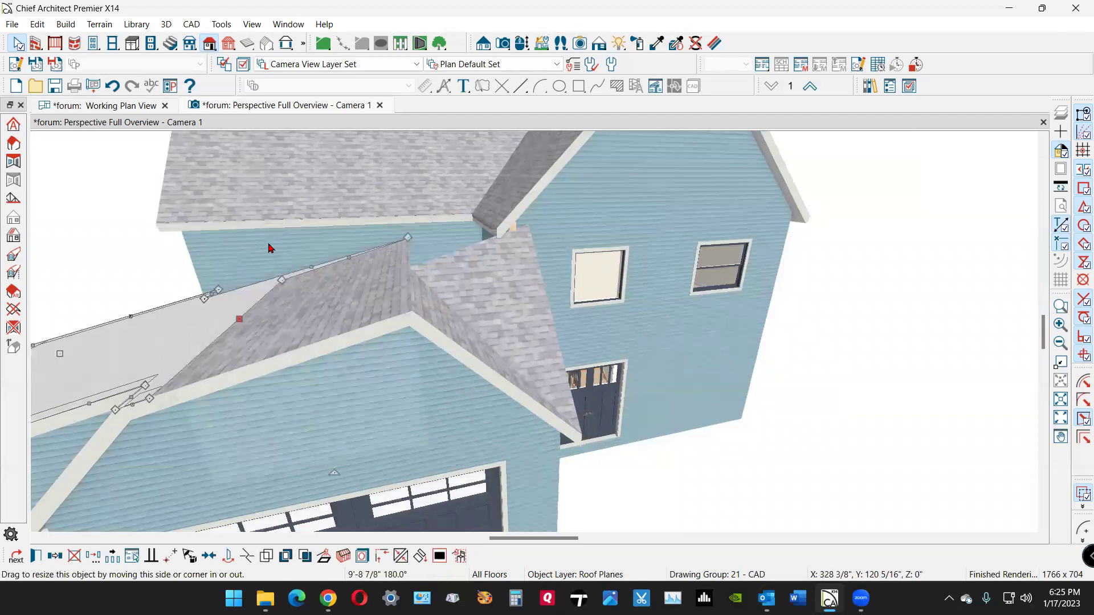
# - Retract the thin sliver left along the garage roof plane's rear edge toward the plane's shortened end
pyautogui.scroll(-2, 383, 373)
pyautogui.scroll(5, 390, 287)
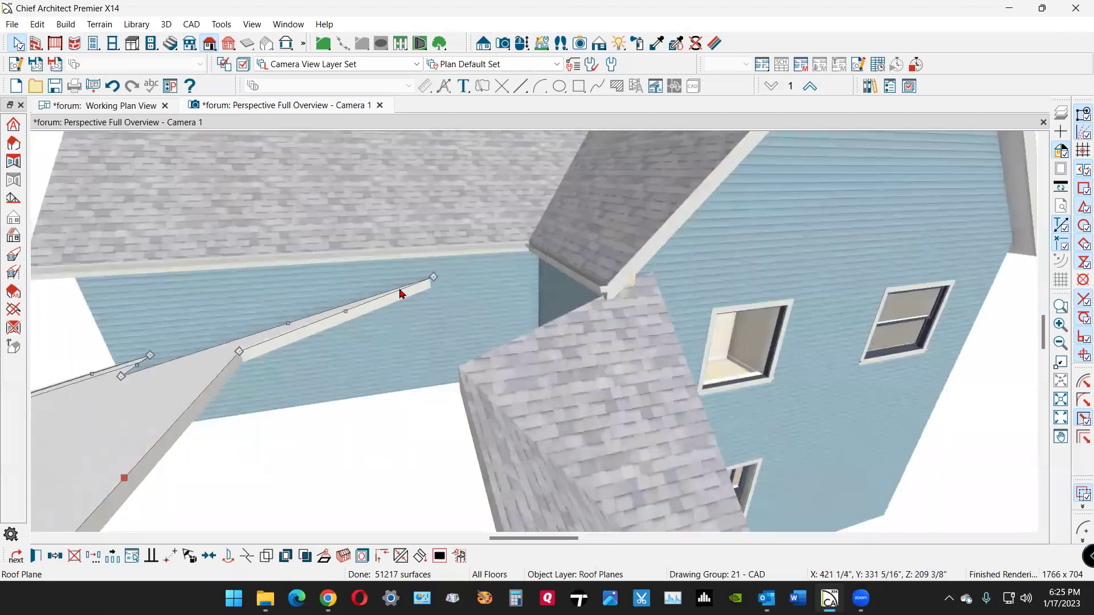
pyautogui.scroll(2, 401, 293)
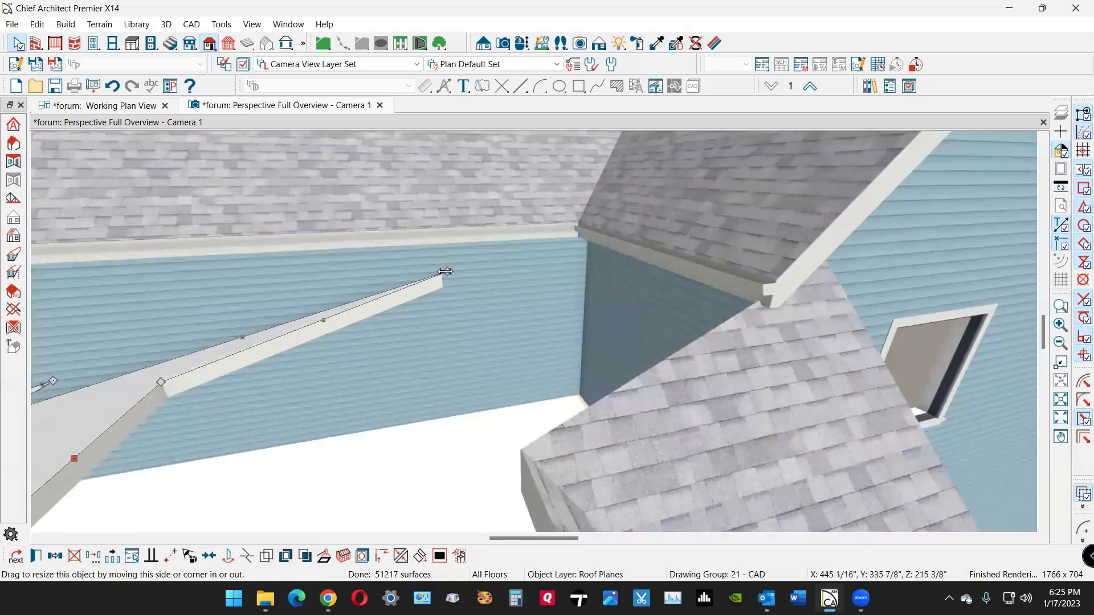
pyautogui.moveTo(447, 273); pyautogui.dragTo(215, 353)
pyautogui.scroll(-3, 288, 349)
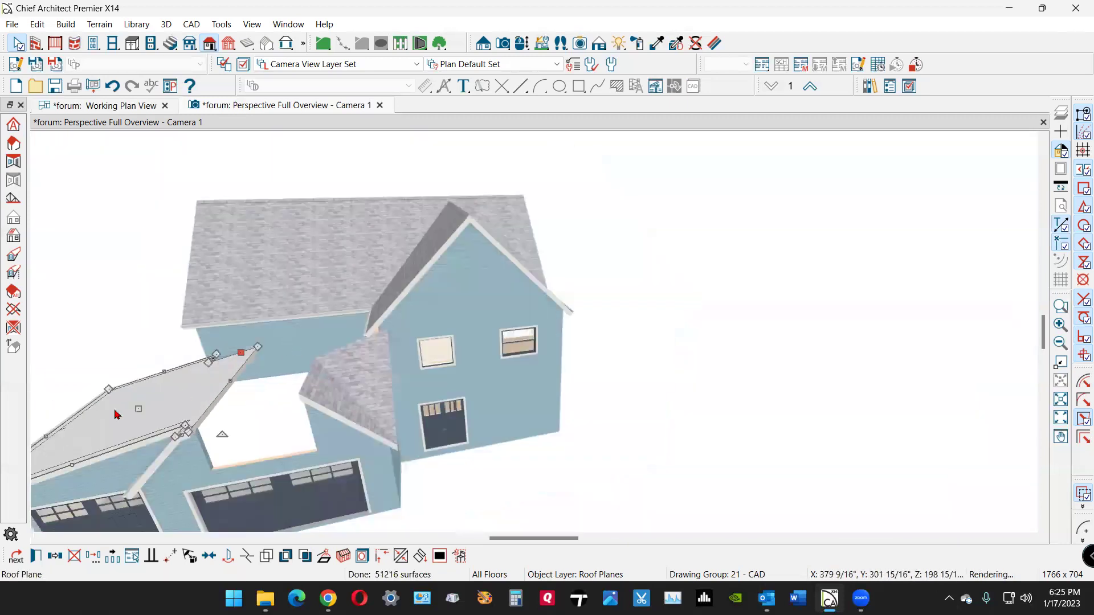
# - Move the projecting front edge piece of the garage roof plane back in line with the single bay's front edge
pyautogui.scroll(4, 188, 429)
pyautogui.scroll(2, 184, 429)
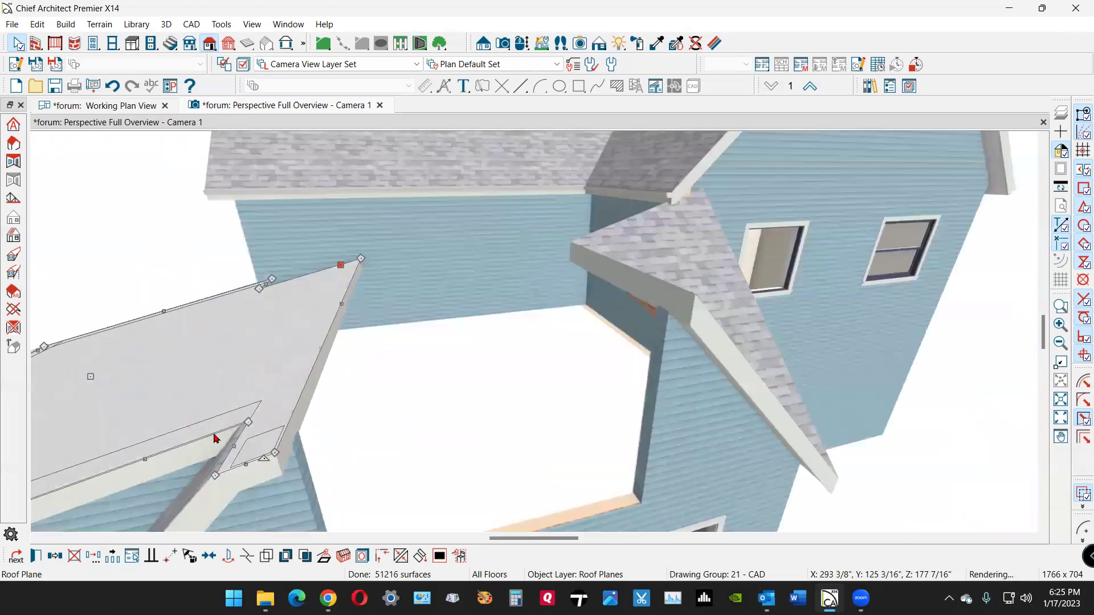
pyautogui.moveTo(244, 462); pyautogui.dragTo(294, 406)
pyautogui.scroll(-5, 231, 399)
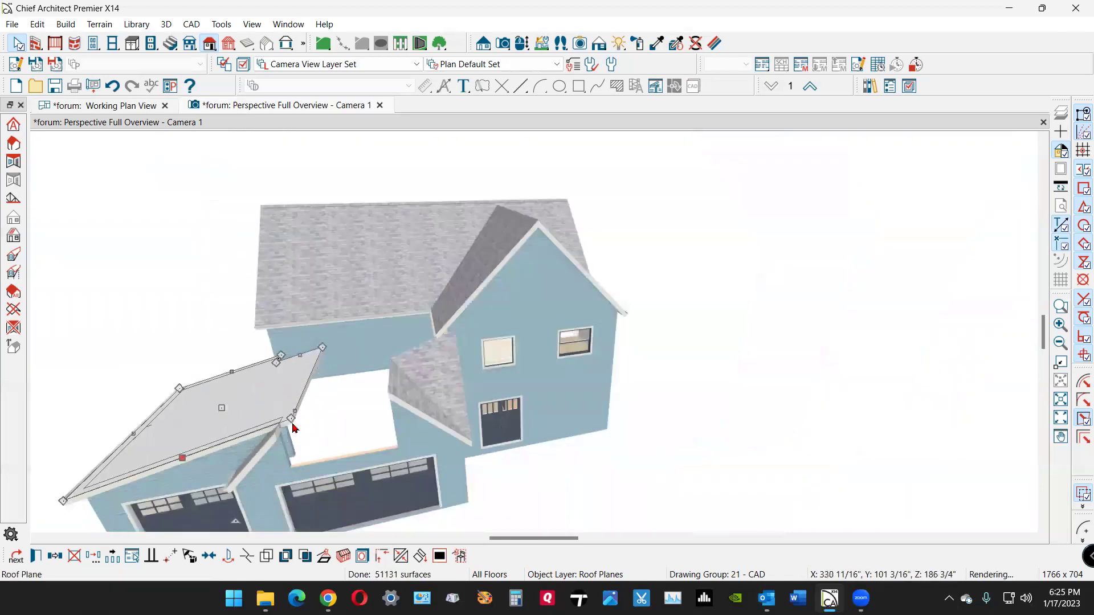
pyautogui.press('Escape')
# - Pull the garage roof plane's shortened edge slightly farther back toward the single bay, clear of the narrow roof plane
pyautogui.scroll(3, 268, 410)
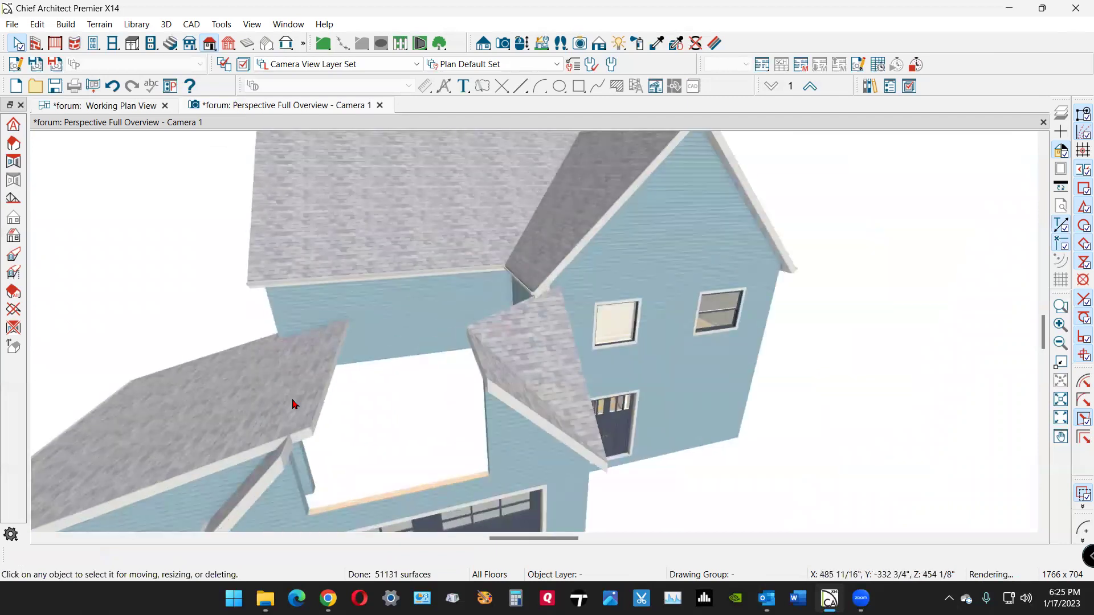
pyautogui.click(295, 399)
pyautogui.moveTo(320, 378); pyautogui.dragTo(298, 403)
pyautogui.press('Escape')
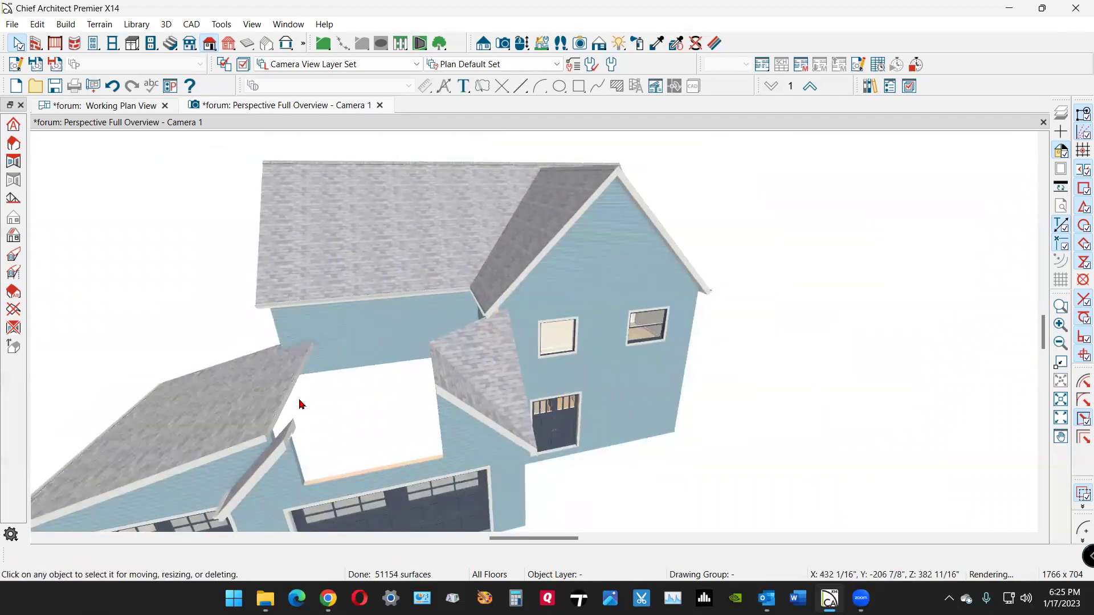
# - Join the narrow garage roof plane's upper edge to the opposite roof plane to form a gable over the double garage
pyautogui.click(276, 451)
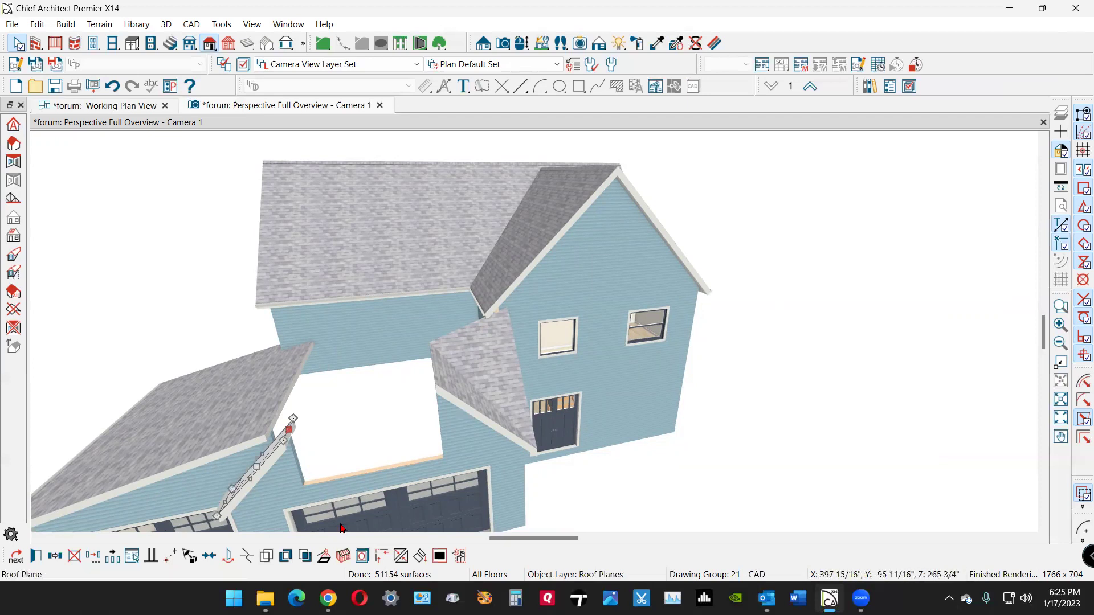
pyautogui.click(401, 562)
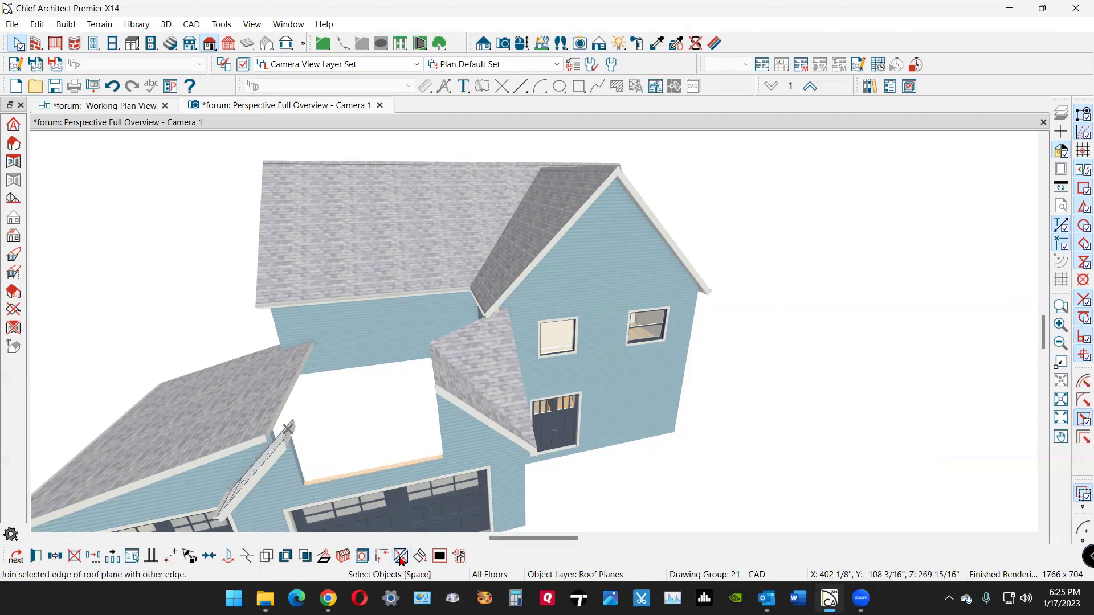
pyautogui.click(437, 369)
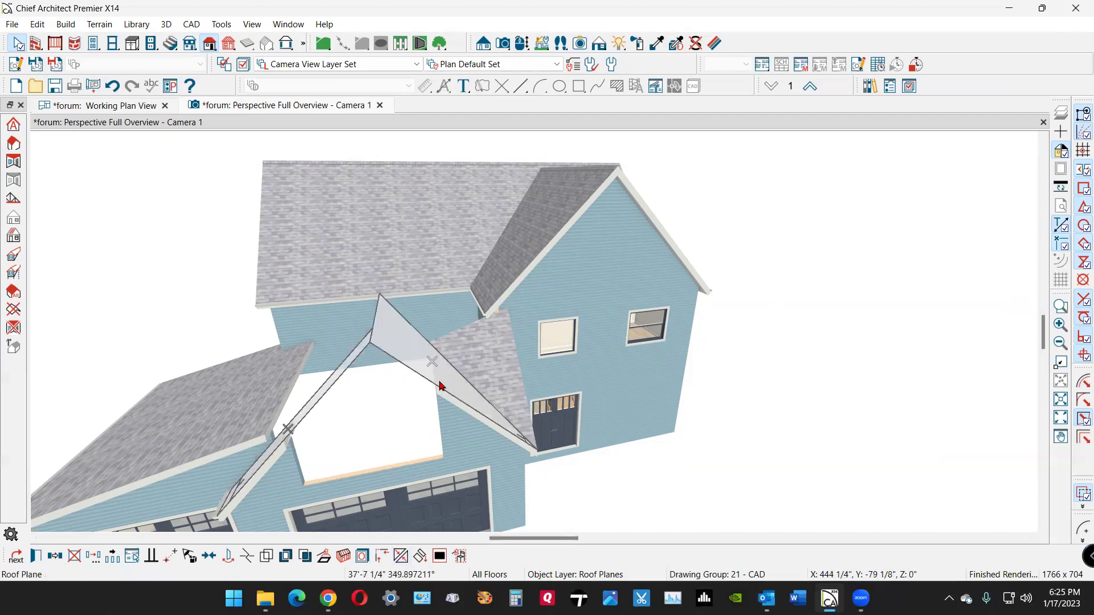
pyautogui.press('Escape')
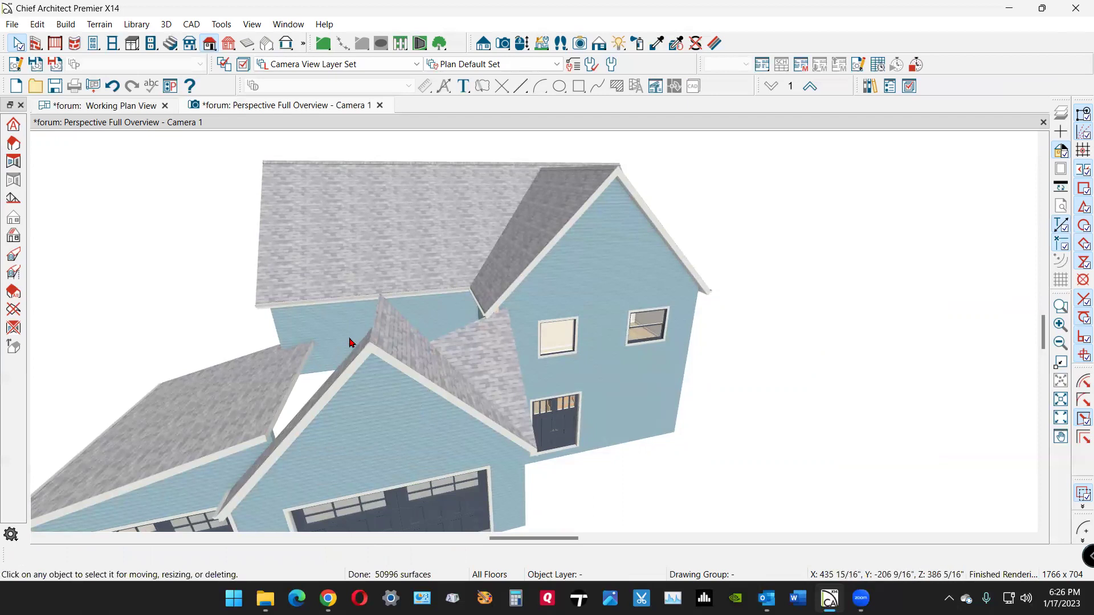
pyautogui.click(470, 370)
pyautogui.press('Escape')
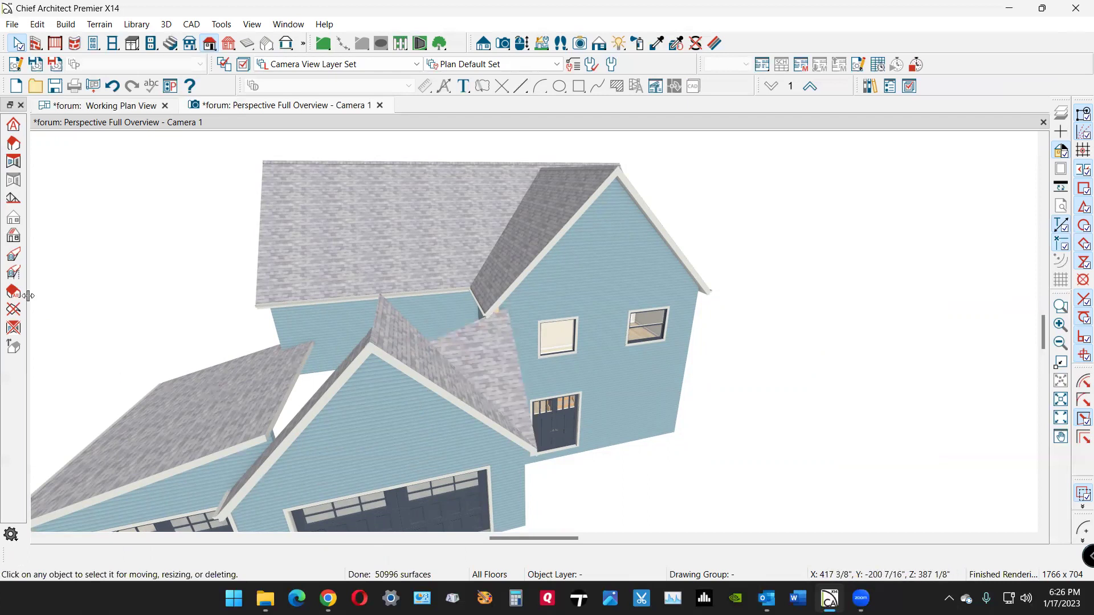
# - Break the narrow gable roof plane's rear edge beside the single bay's roof and extend the house-side section about 17'-9" back to the house
pyautogui.scroll(1, 203, 427)
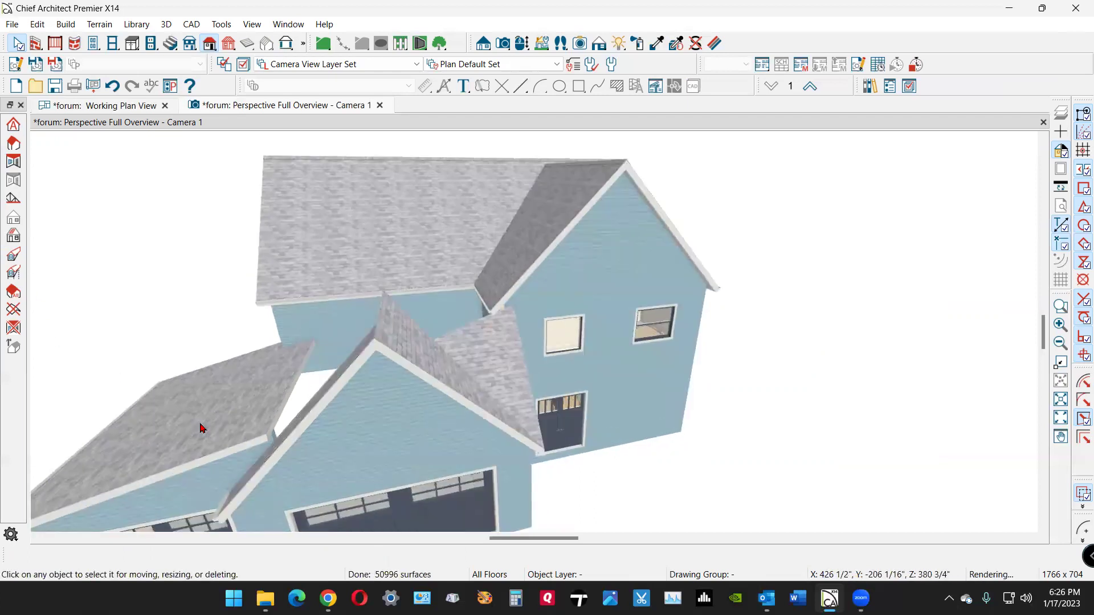
pyautogui.scroll(1, 202, 427)
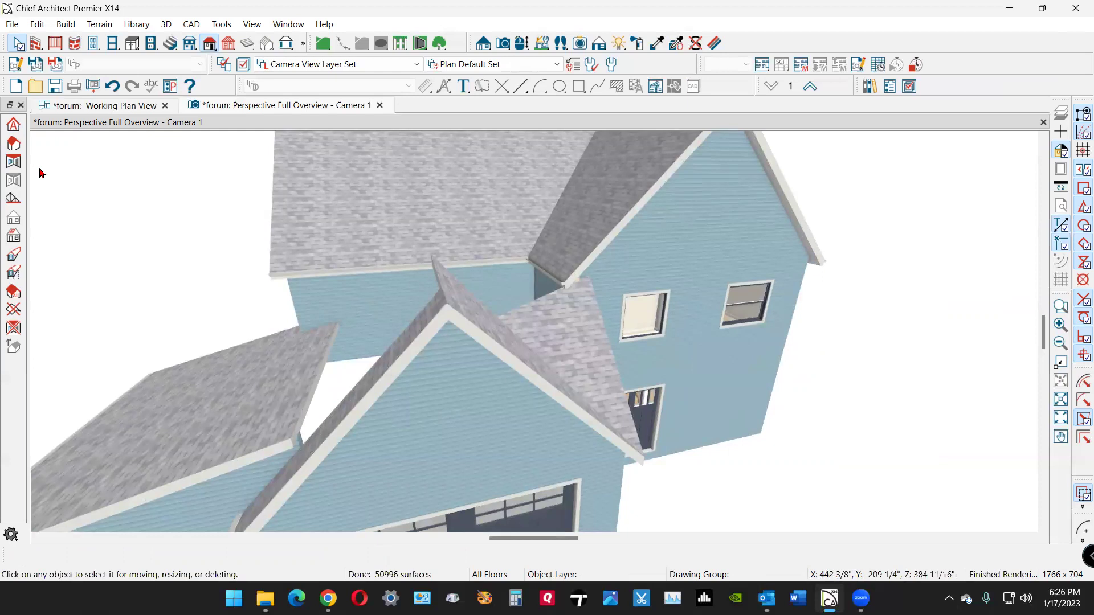
pyautogui.click(366, 387)
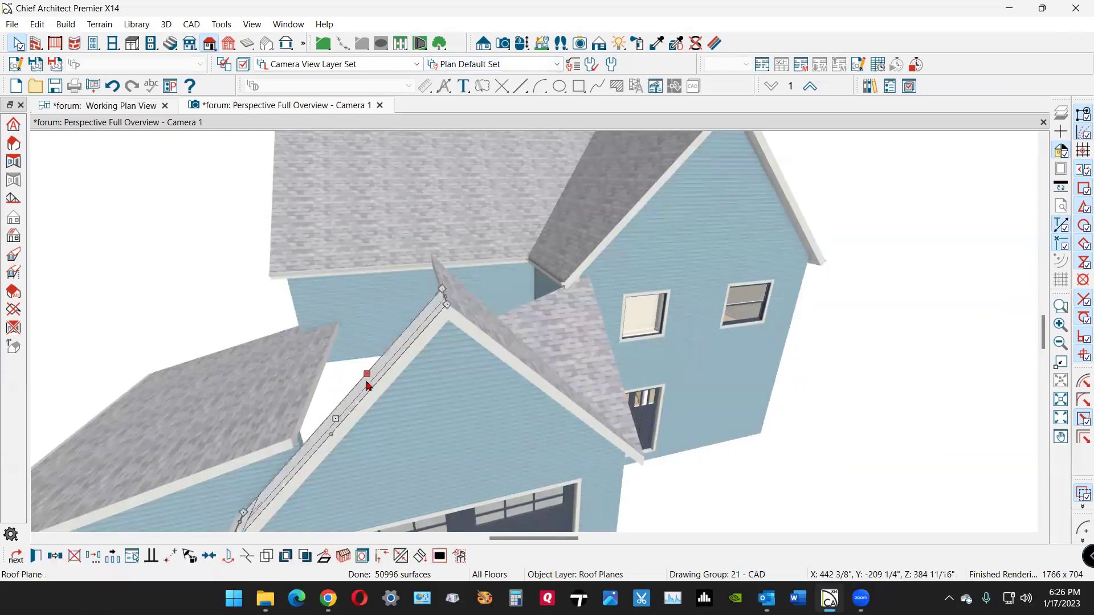
pyautogui.press('Escape')
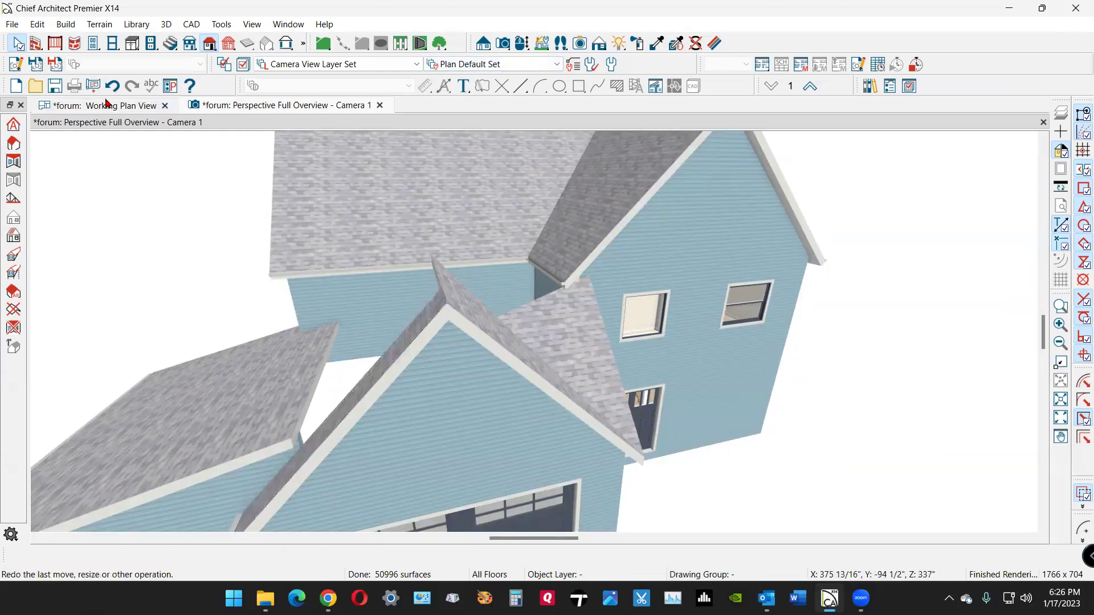
pyautogui.click(522, 44)
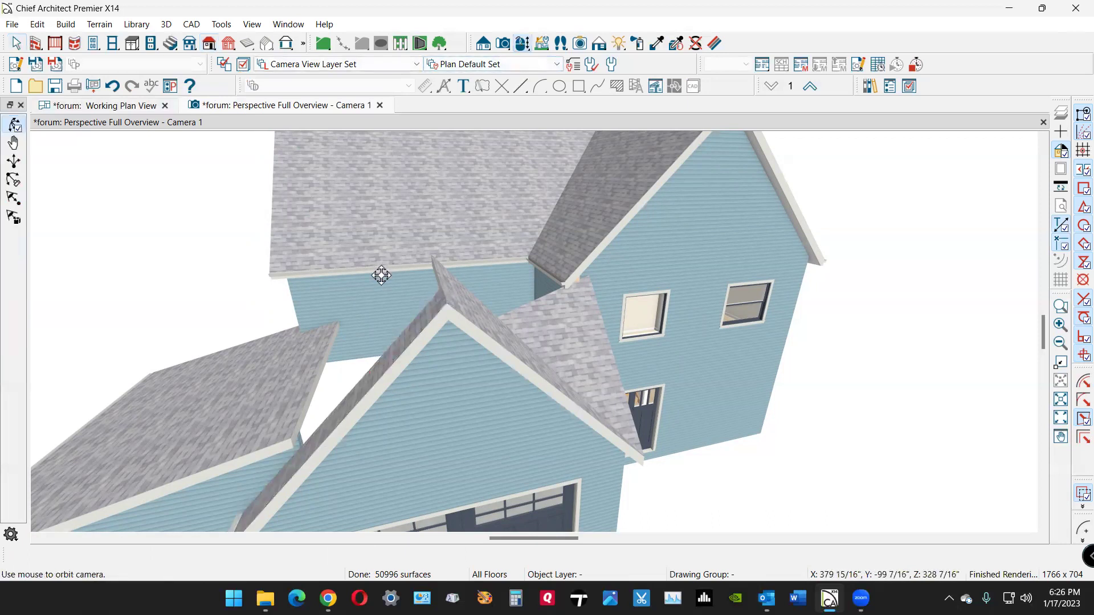
pyautogui.moveTo(378, 276); pyautogui.dragTo(460, 293)
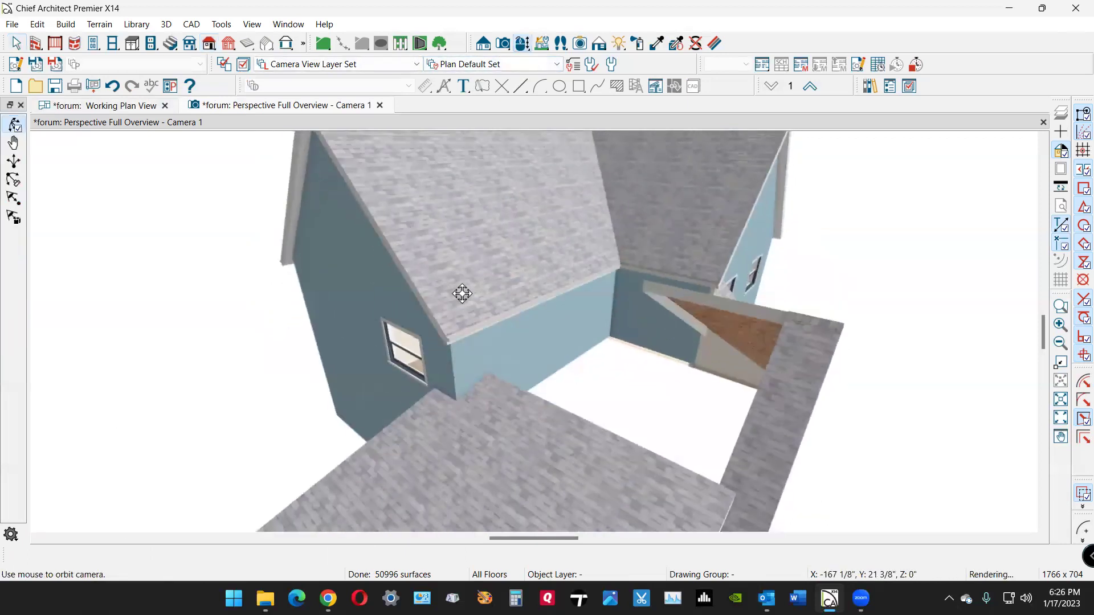
pyautogui.press('Escape')
pyautogui.click(769, 468)
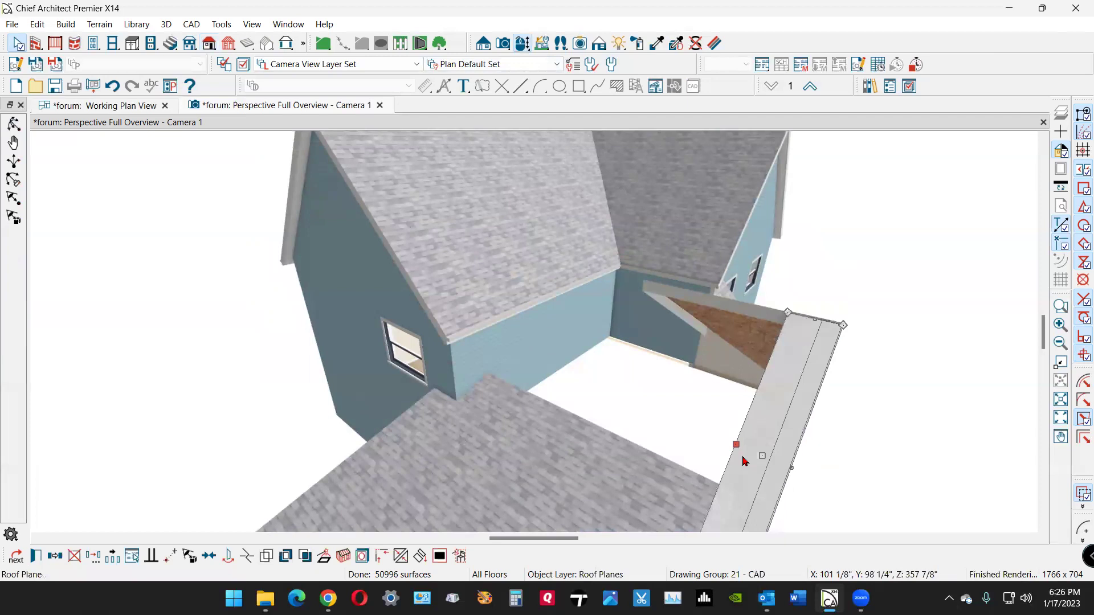
pyautogui.scroll(-3, 673, 359)
pyautogui.scroll(2, 688, 366)
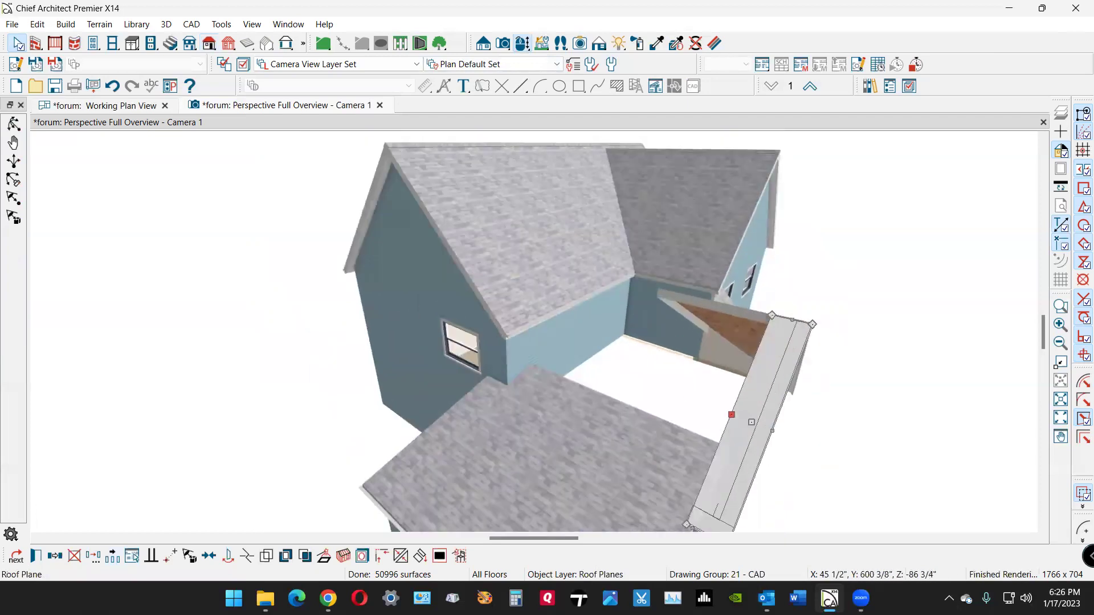
pyautogui.press('Escape')
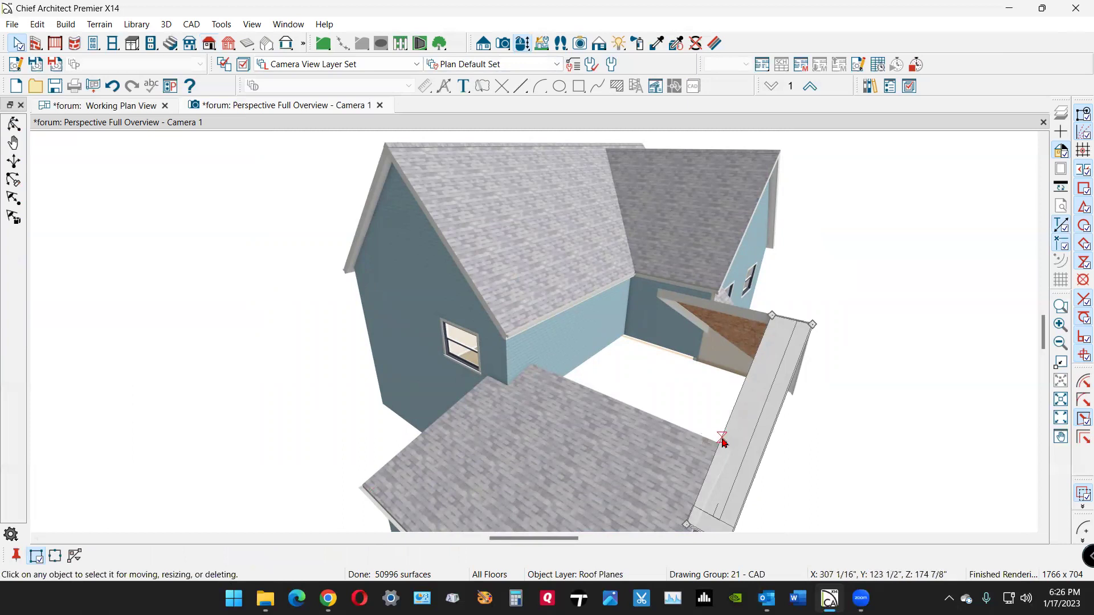
pyautogui.click(724, 438)
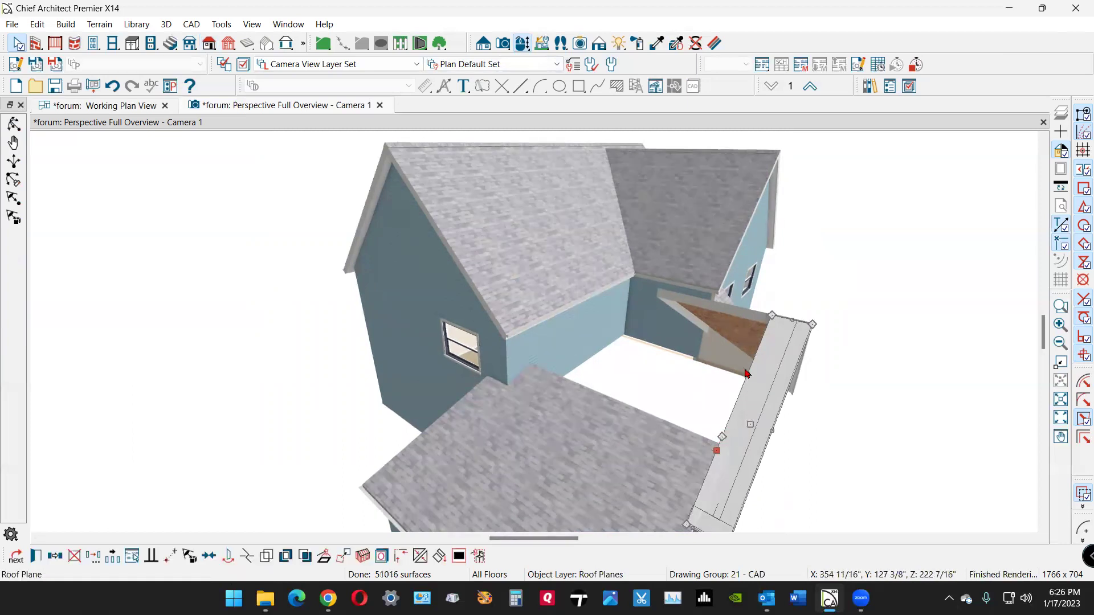
pyautogui.moveTo(748, 375); pyautogui.dragTo(554, 325)
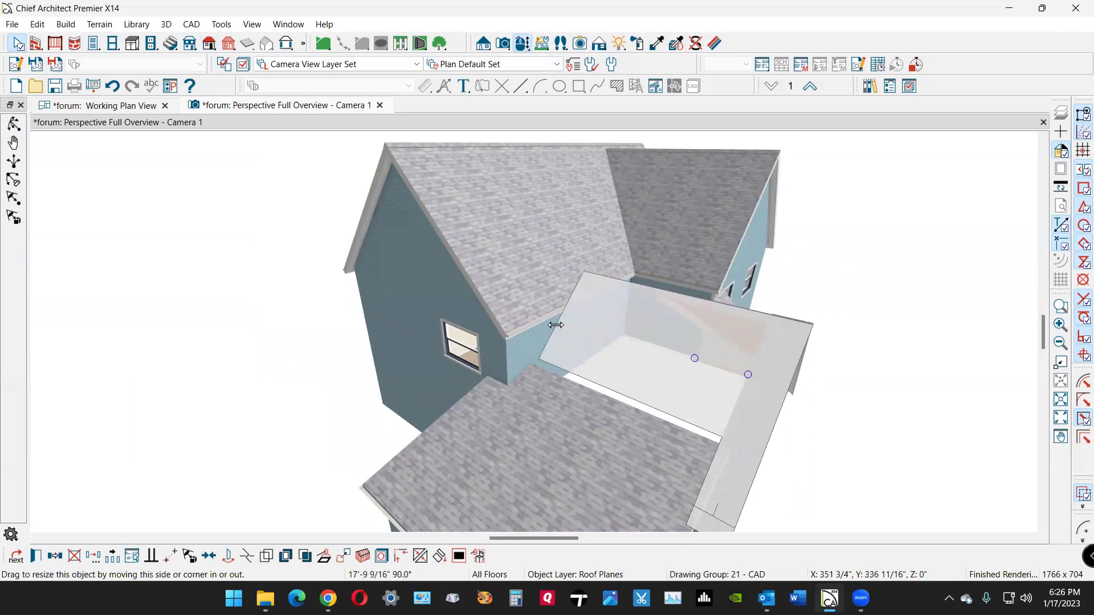
# - Join the single bay roof plane's inner edge to the extended double-garage gable roof plane
pyautogui.rightClick(647, 425)
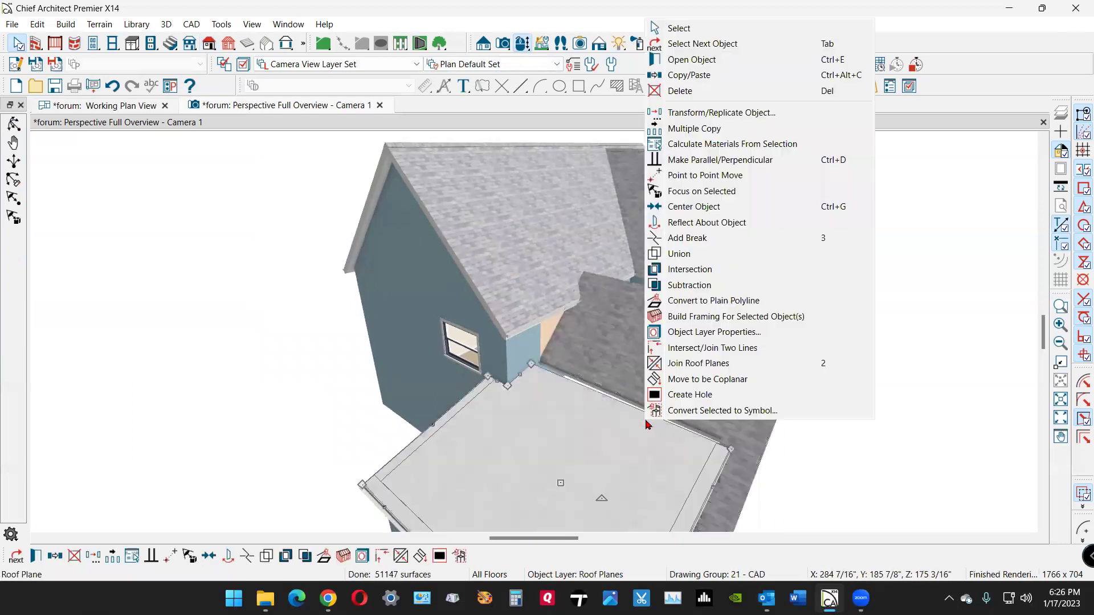
pyautogui.click(674, 363)
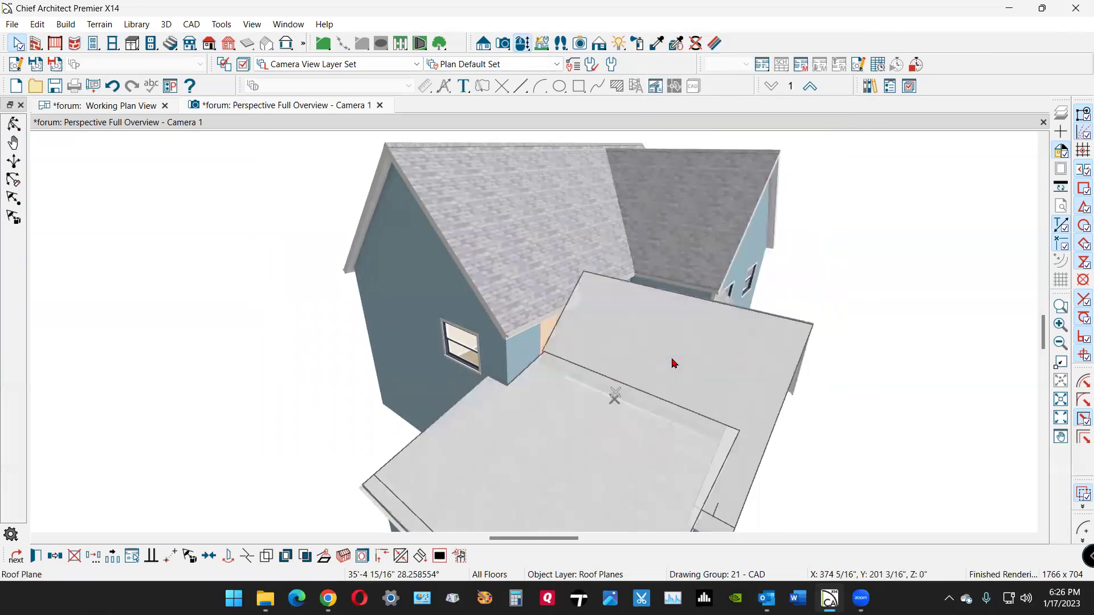
pyautogui.click(659, 395)
# - Pull the extended gable roof plane's rear edge slightly back toward the garage where it cuts into the house wall
pyautogui.scroll(5, 586, 288)
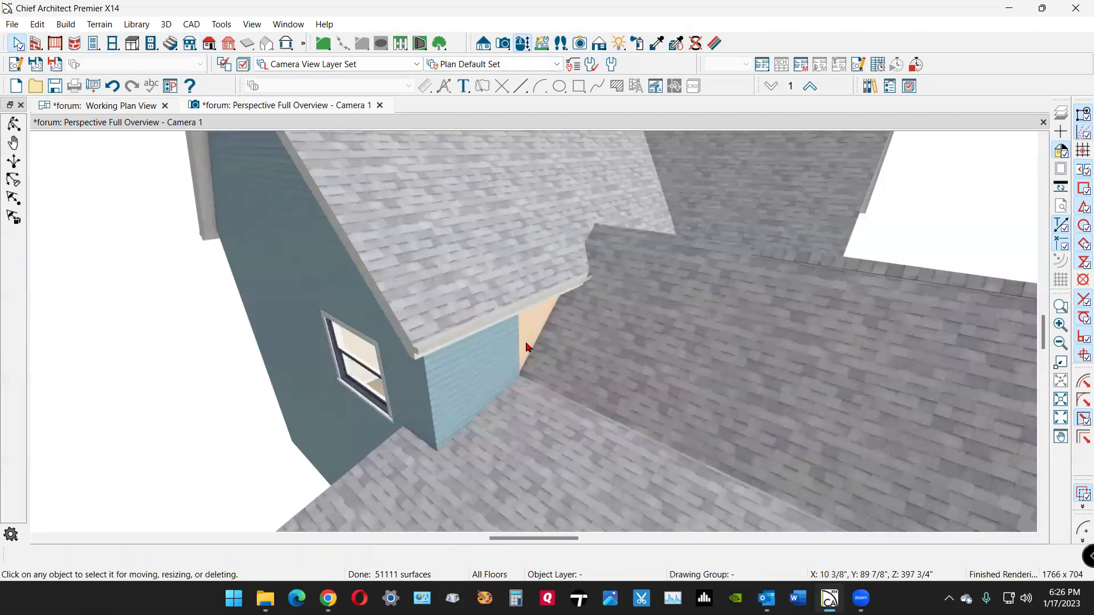
pyautogui.scroll(3, 526, 346)
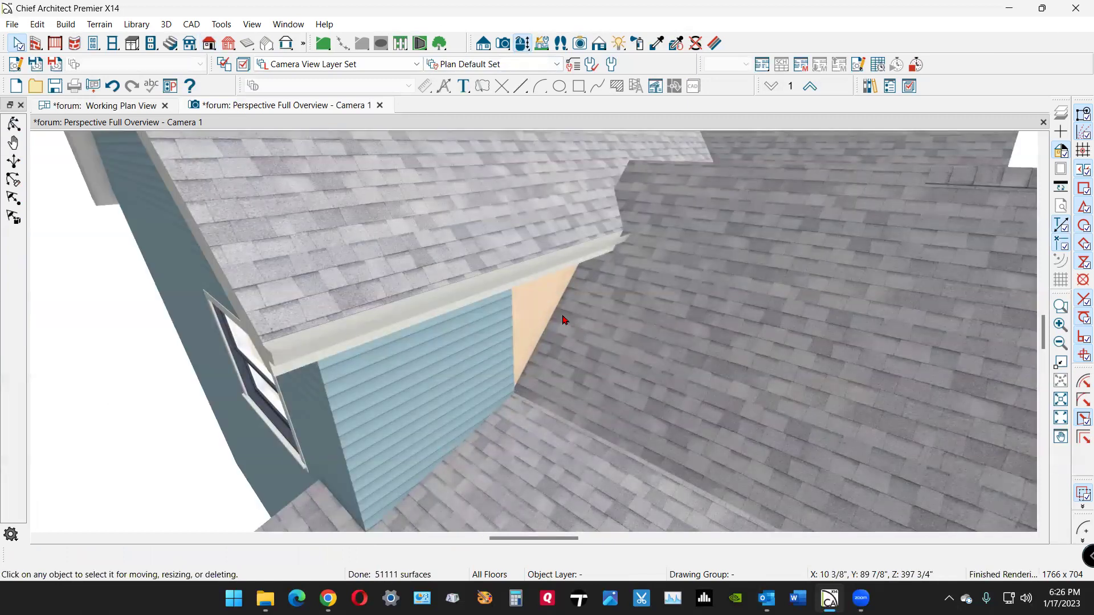
pyautogui.click(562, 320)
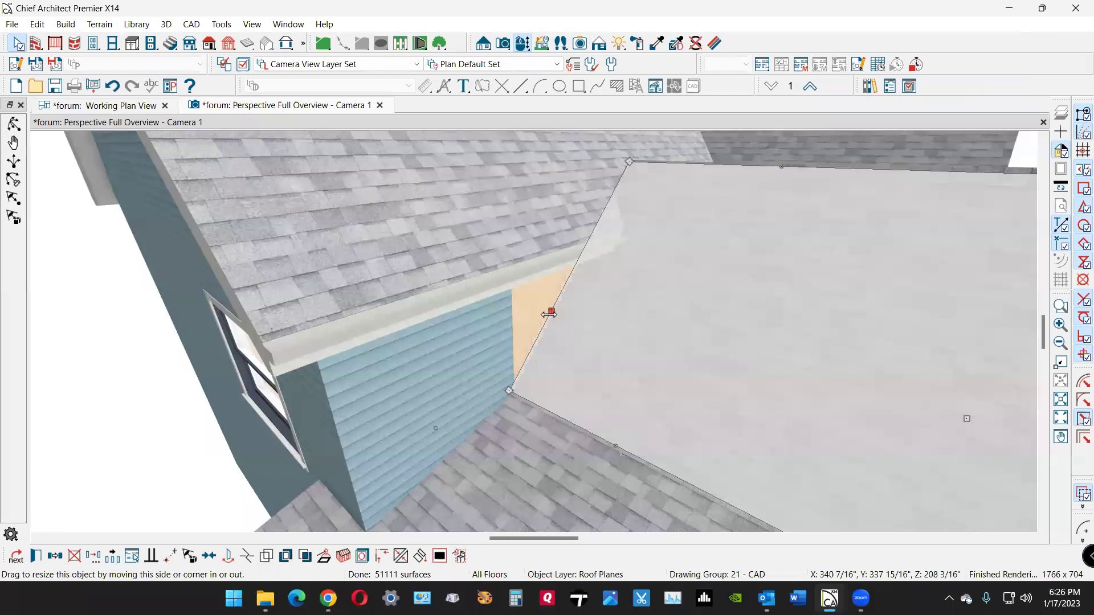
pyautogui.moveTo(550, 319); pyautogui.dragTo(550, 322)
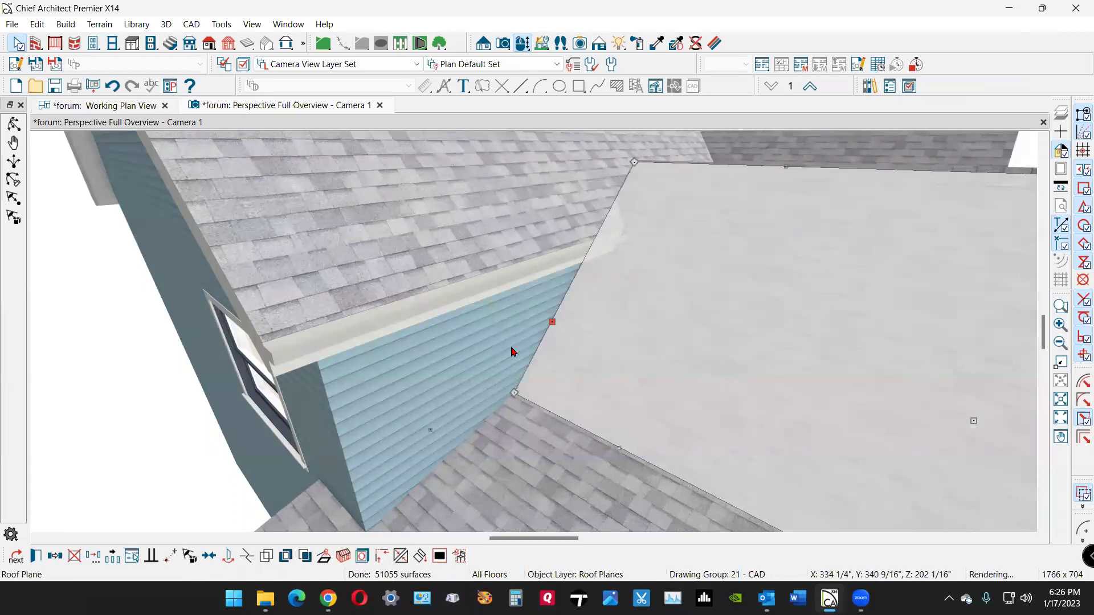
# - Set the single garage bay roof plane's pitch to 4 in 12
pyautogui.moveTo(513, 349); pyautogui.dragTo(208, 260, button='middle')
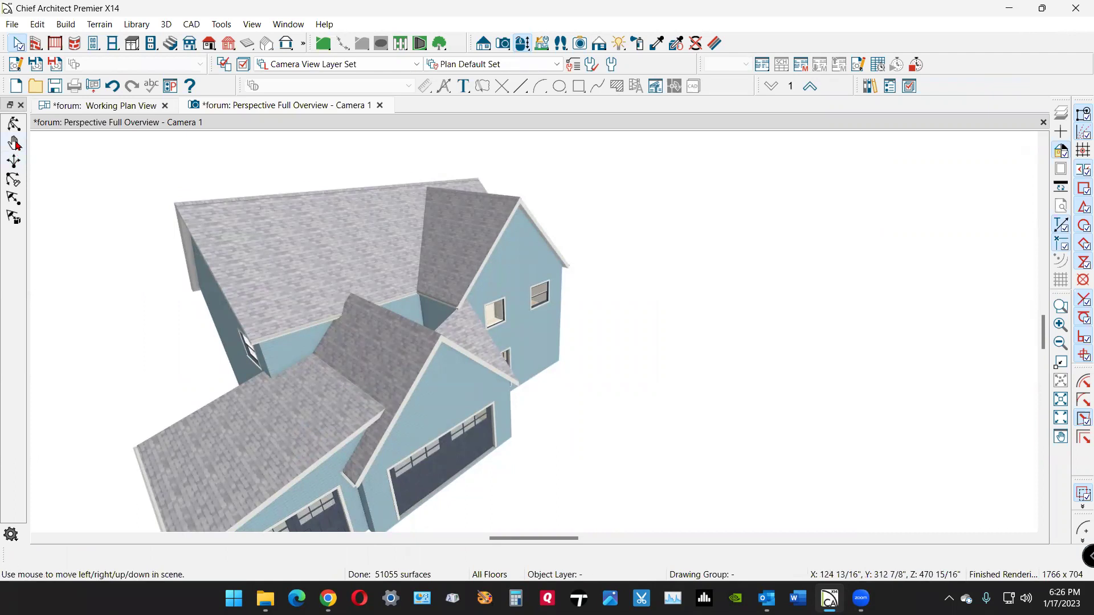
pyautogui.click(14, 124)
pyautogui.moveTo(381, 359); pyautogui.dragTo(279, 317)
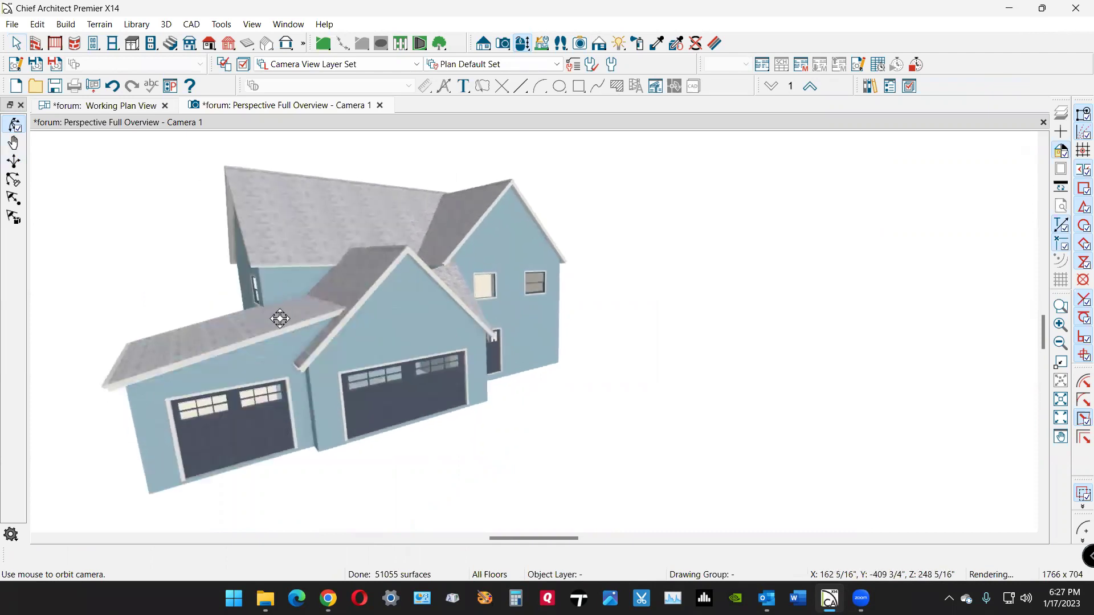
pyautogui.moveTo(490, 289); pyautogui.dragTo(501, 371)
pyautogui.press('space')
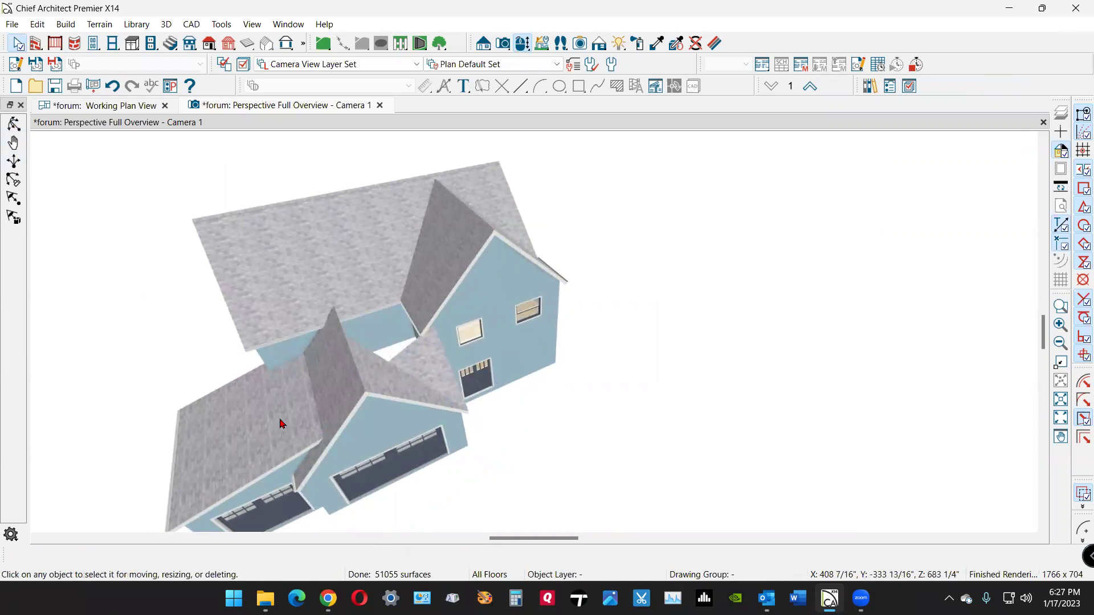
pyautogui.click(279, 424)
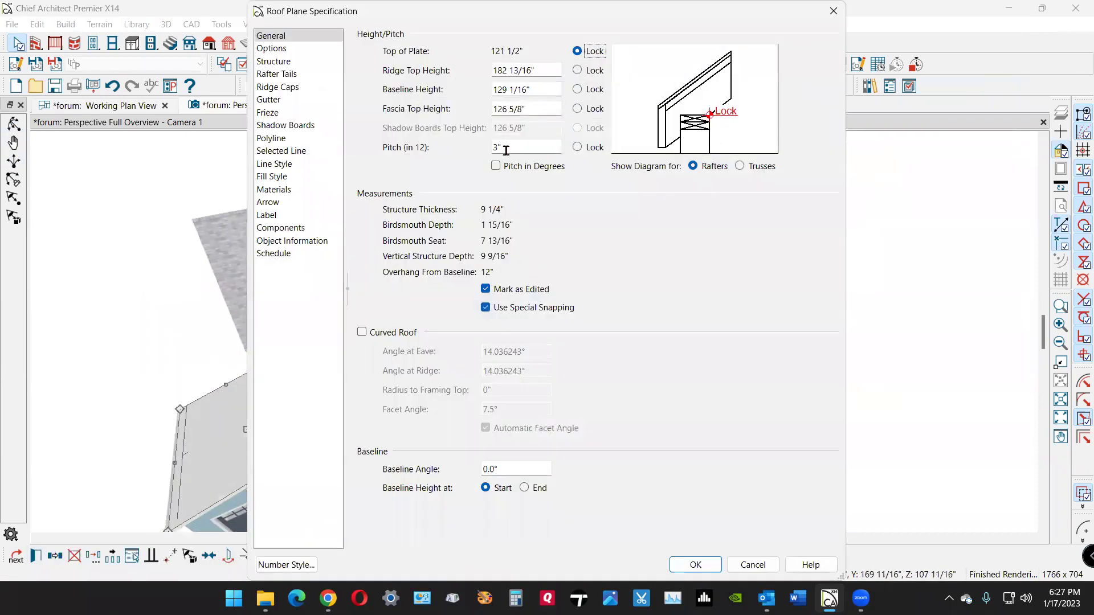
pyautogui.doubleClick(506, 150)
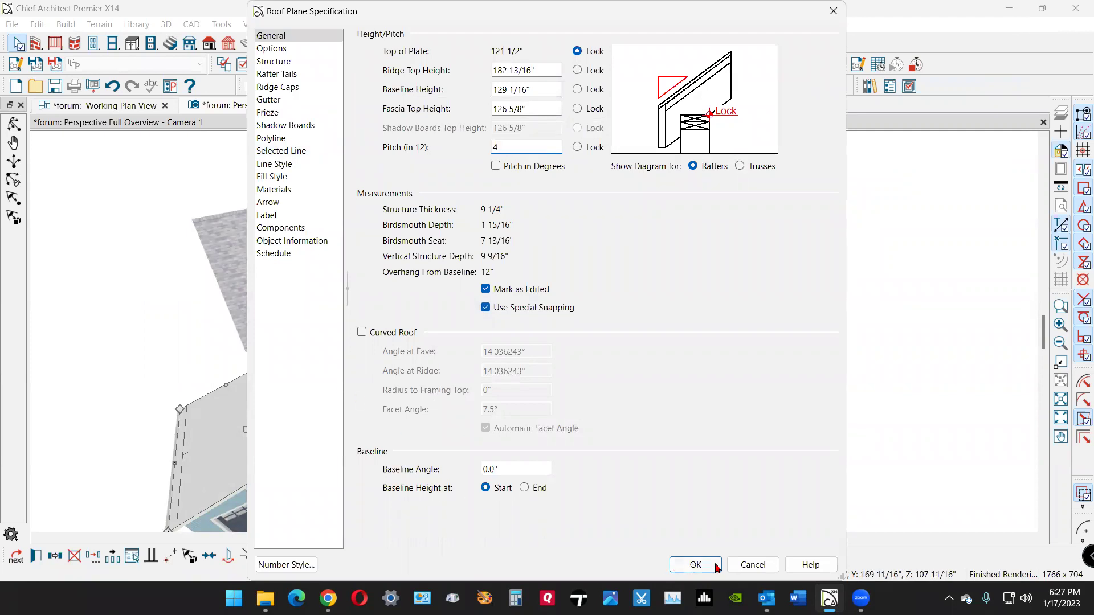
pyautogui.click(696, 564)
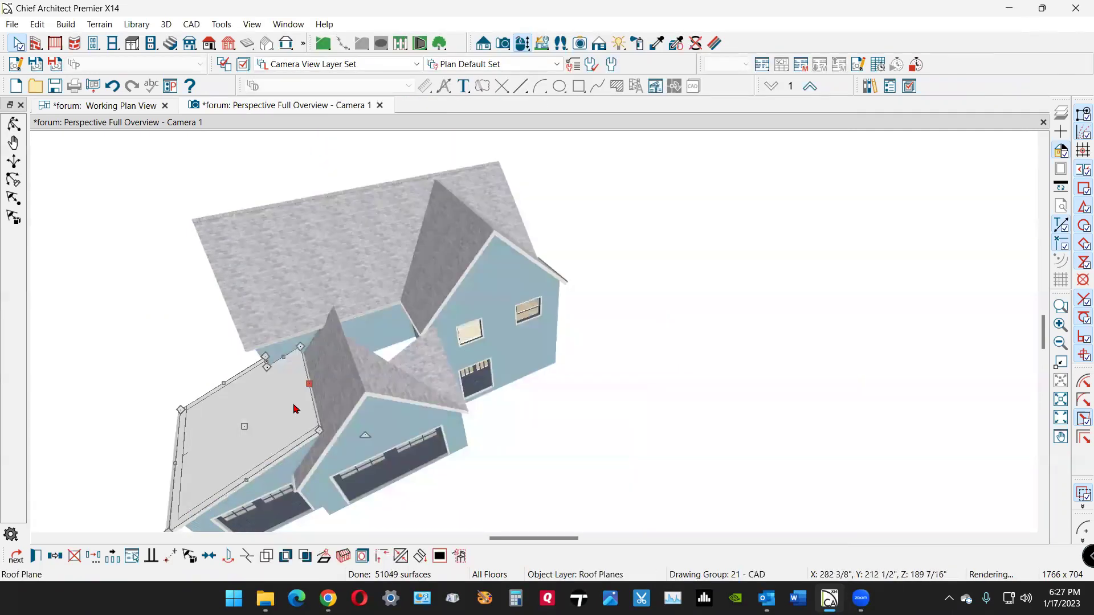
# - Rejoin the double-garage gable roof plane's valley edge to the re-pitched single bay roof plane
pyautogui.rightClick(325, 399)
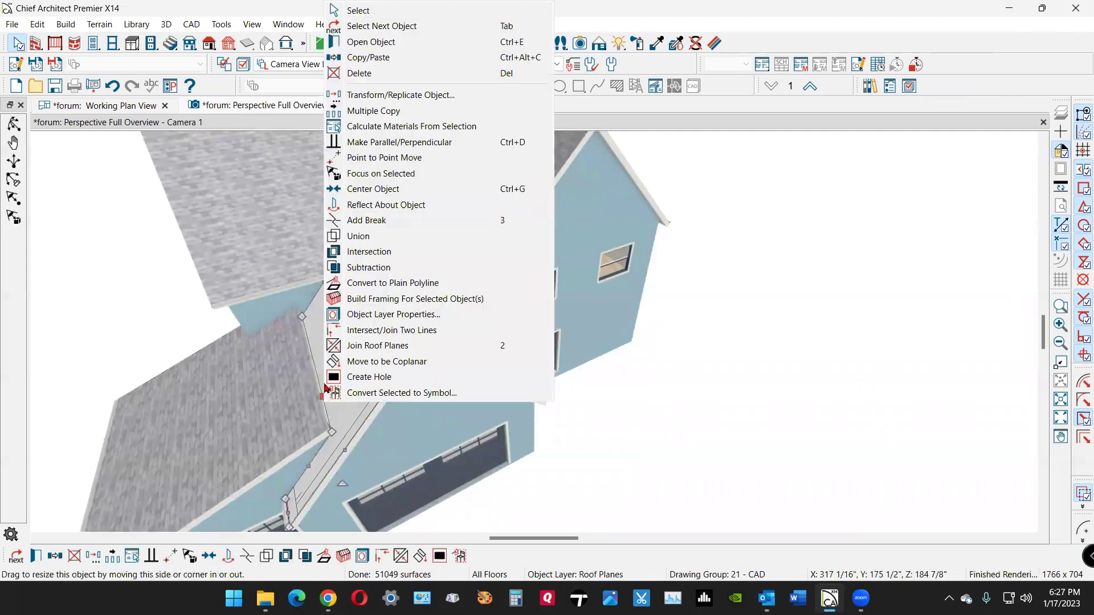
pyautogui.click(337, 352)
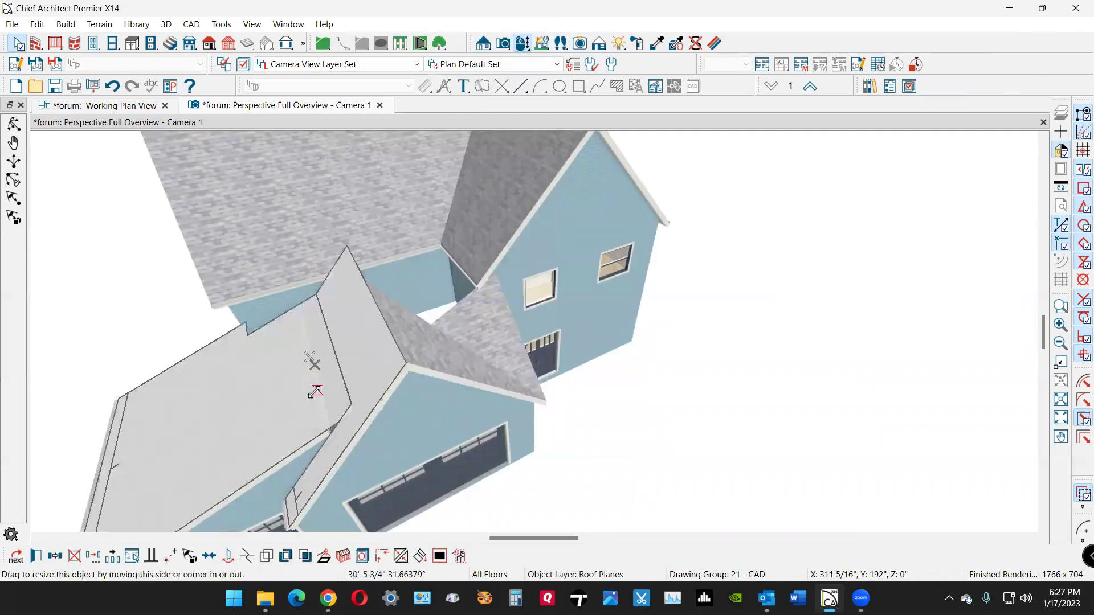
pyautogui.click(318, 398)
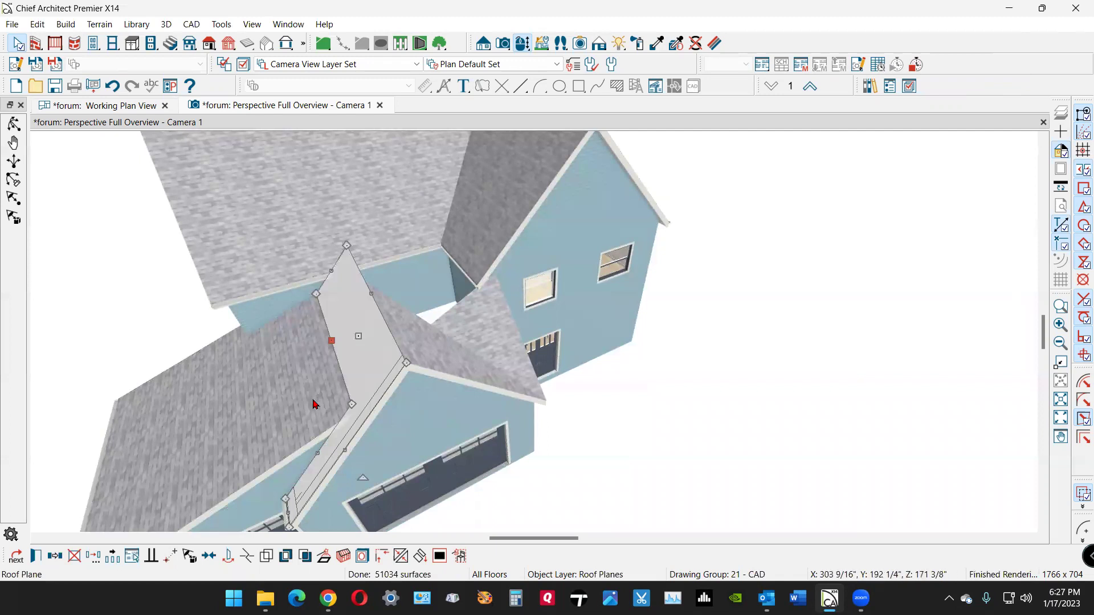
pyautogui.scroll(-5, 275, 404)
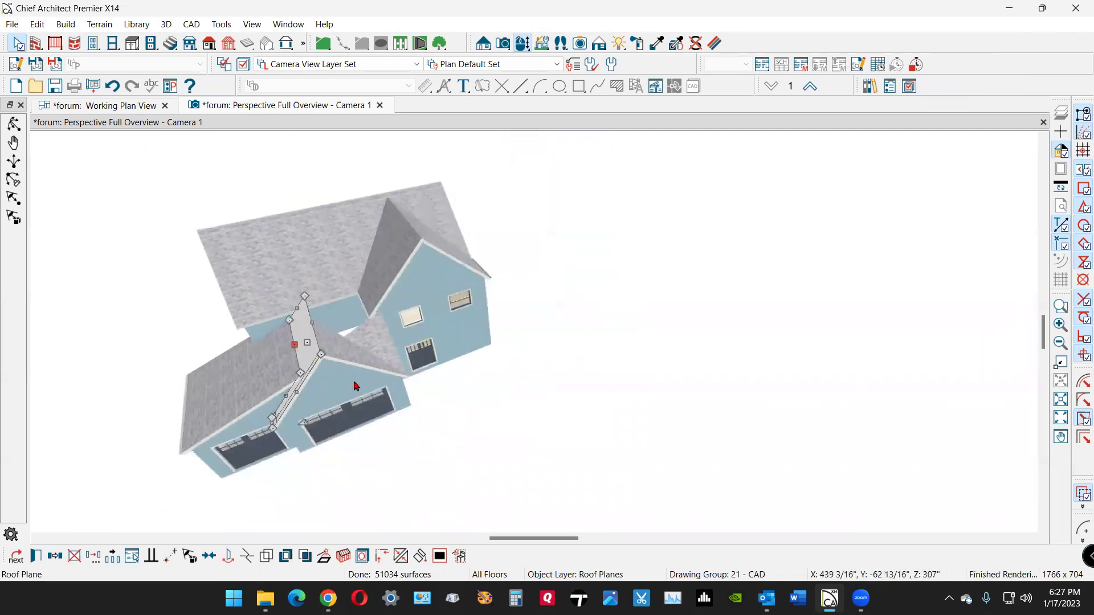
pyautogui.click(625, 328)
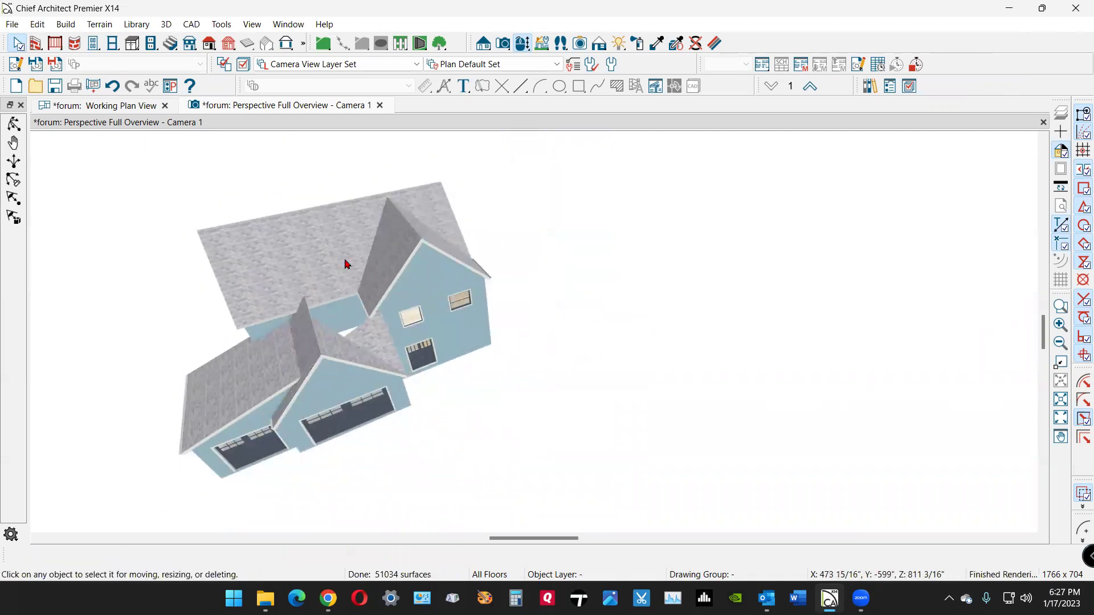
# - Examine the triangular roof plane between the double-garage gable and the house wall in the camera view
pyautogui.scroll(2, 351, 279)
pyautogui.scroll(1, 359, 305)
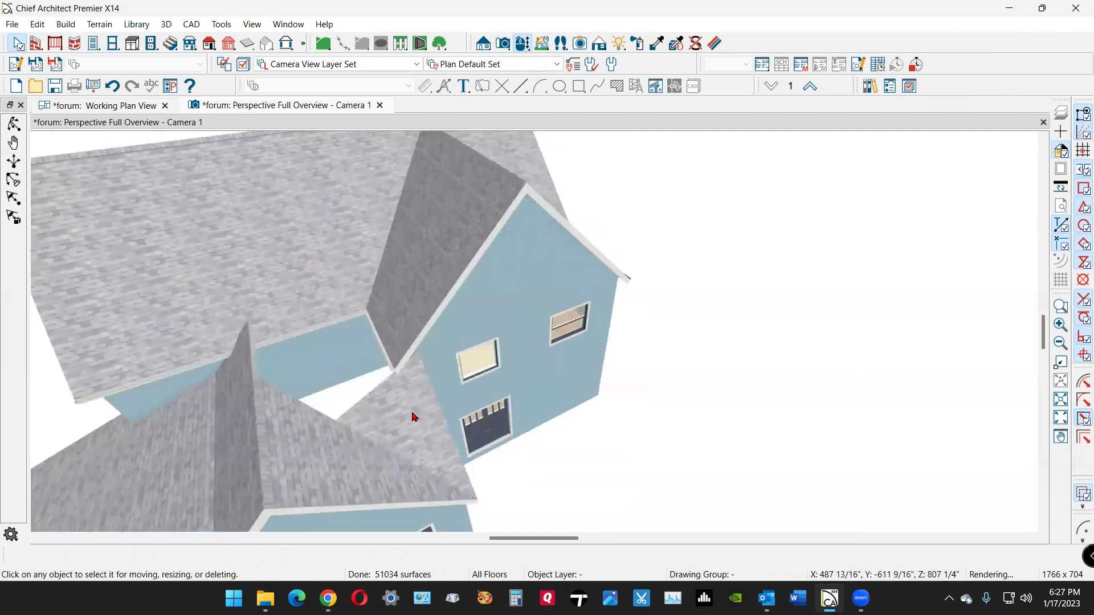
pyautogui.click(414, 417)
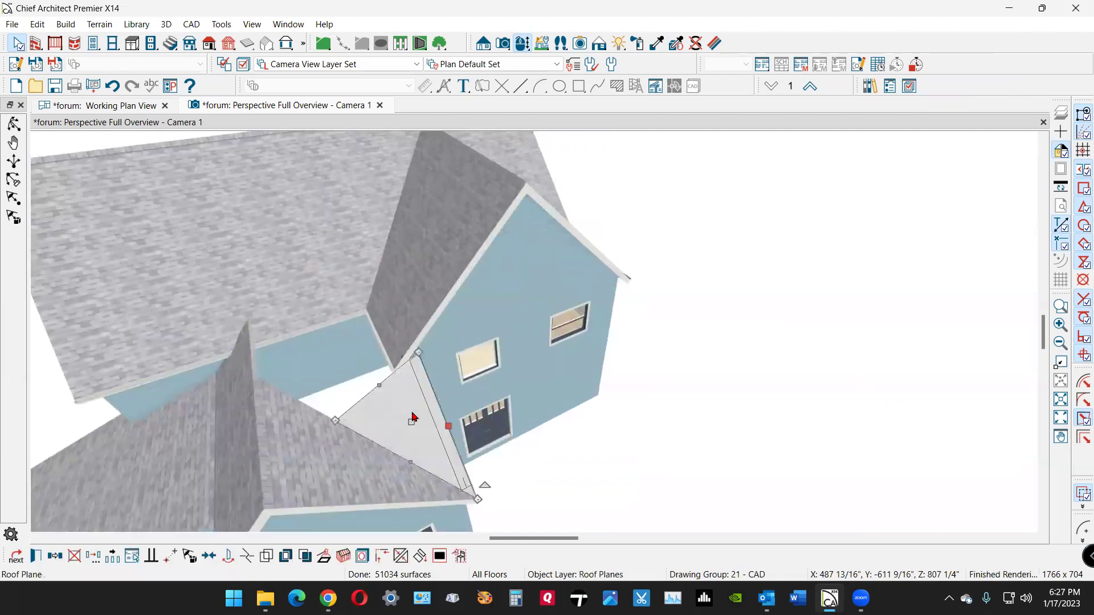
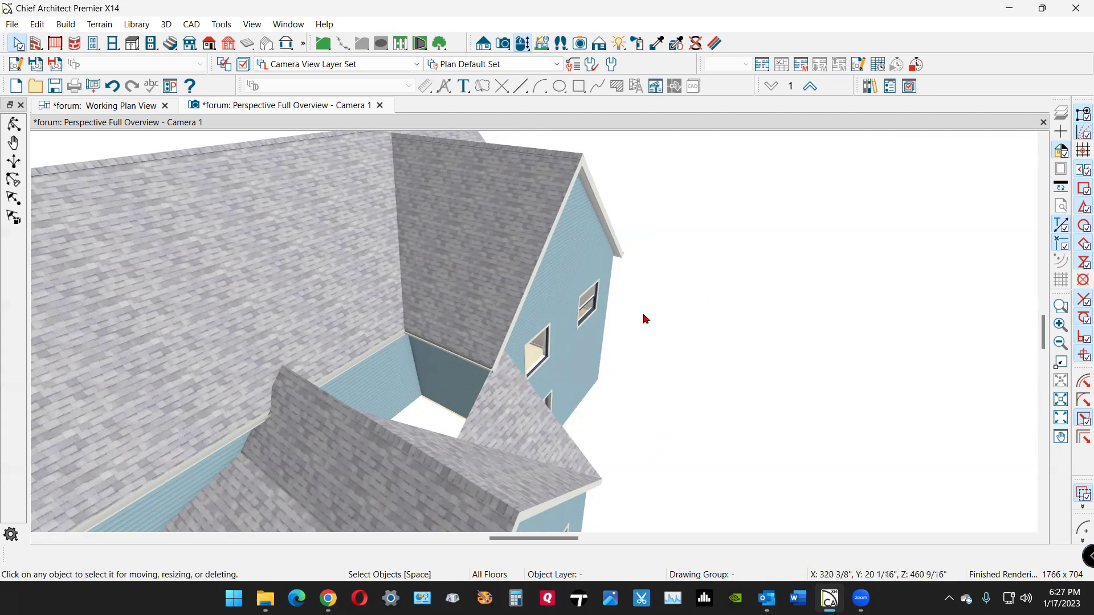
pyautogui.click(507, 414)
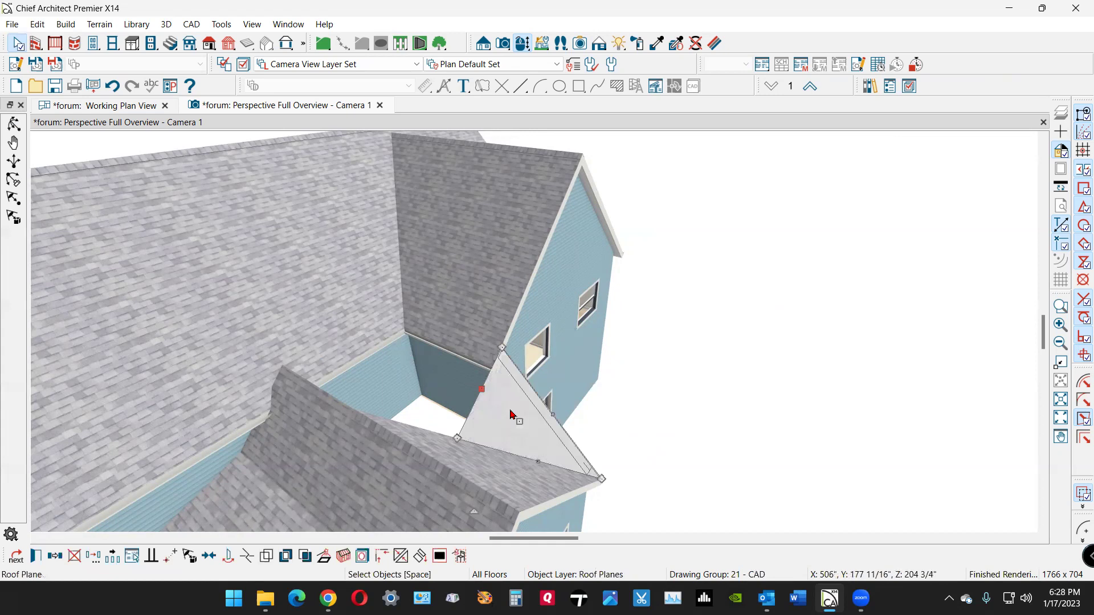
pyautogui.press('Escape')
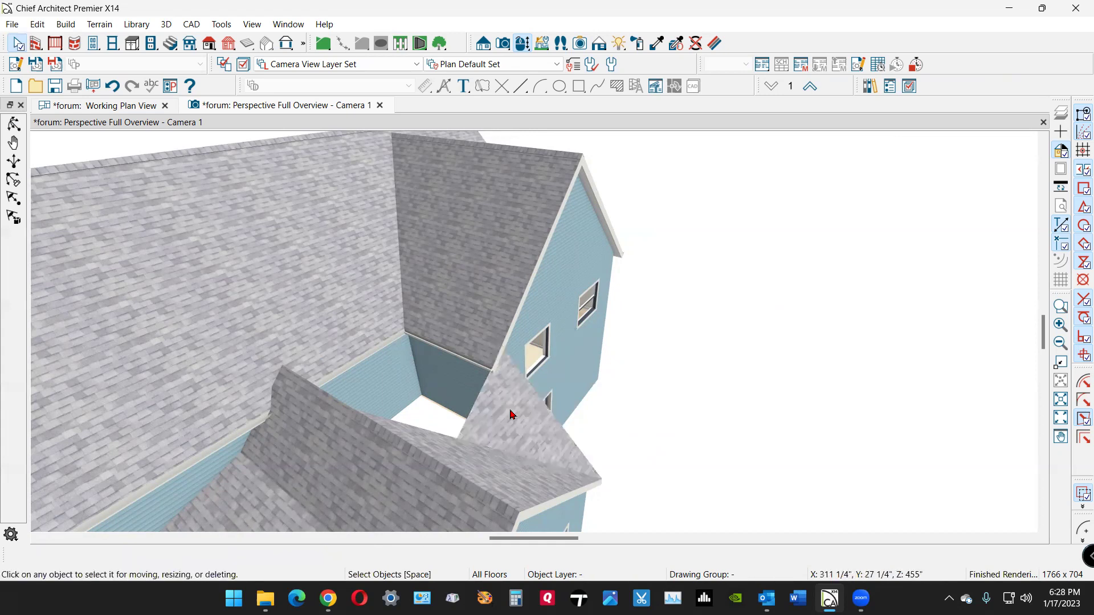
# - Move the triangular roof plane point to point in plan, from the garage's outer front corner to the corner where the front entry wall meets the garage
pyautogui.click(132, 109)
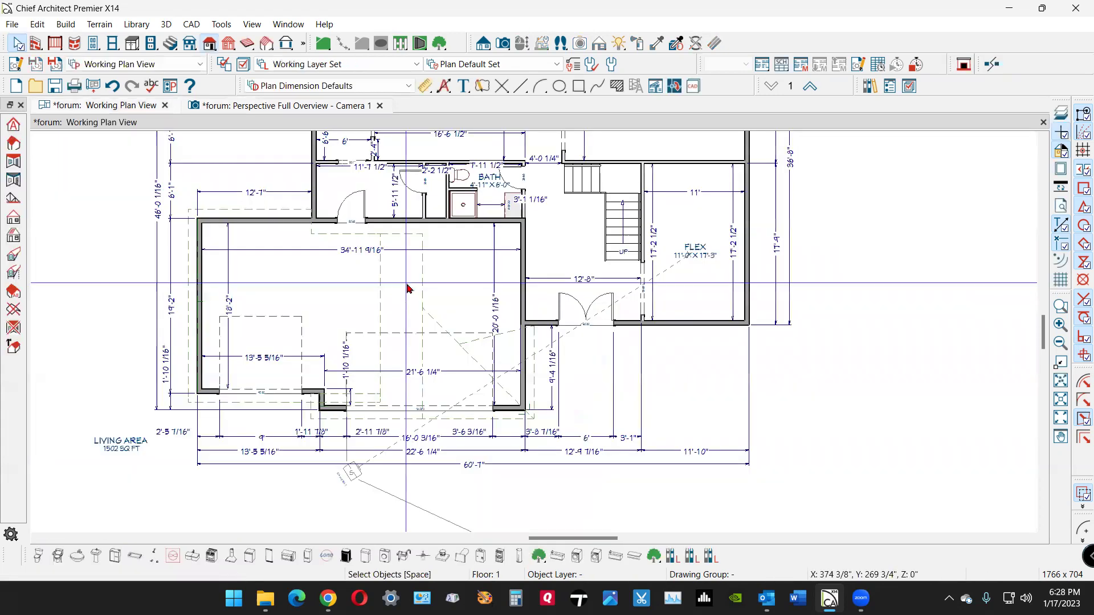
pyautogui.scroll(5, 537, 359)
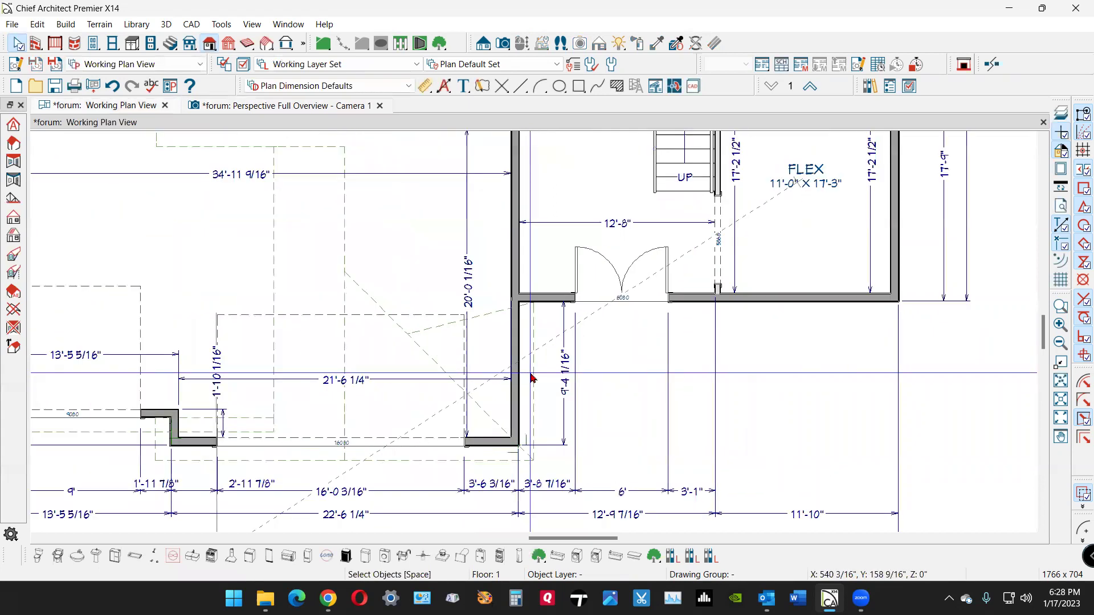
pyautogui.click(401, 317)
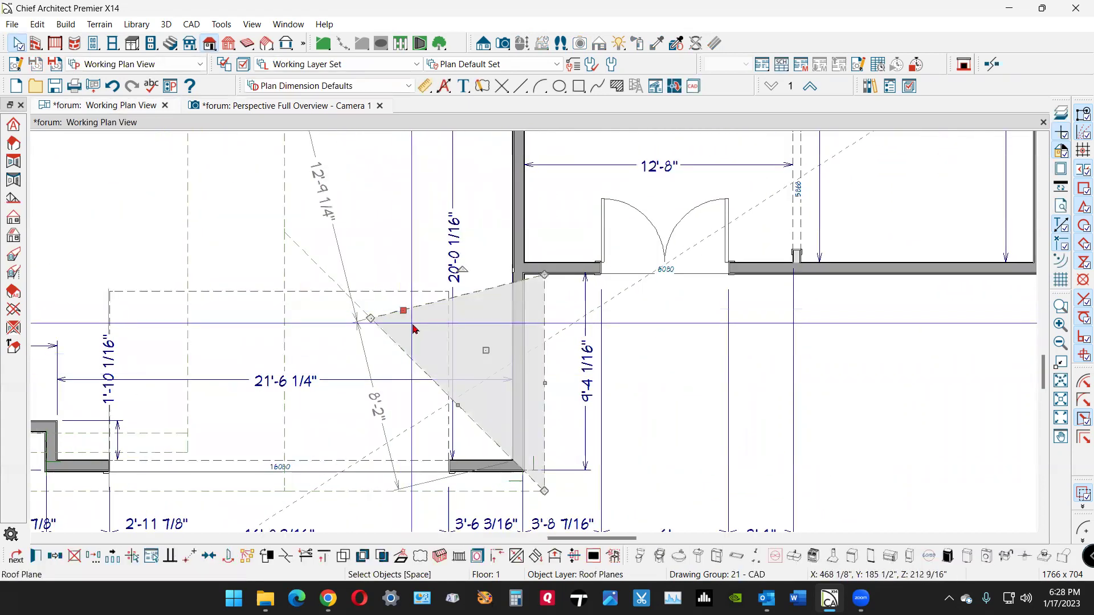
pyautogui.scroll(-2, 414, 329)
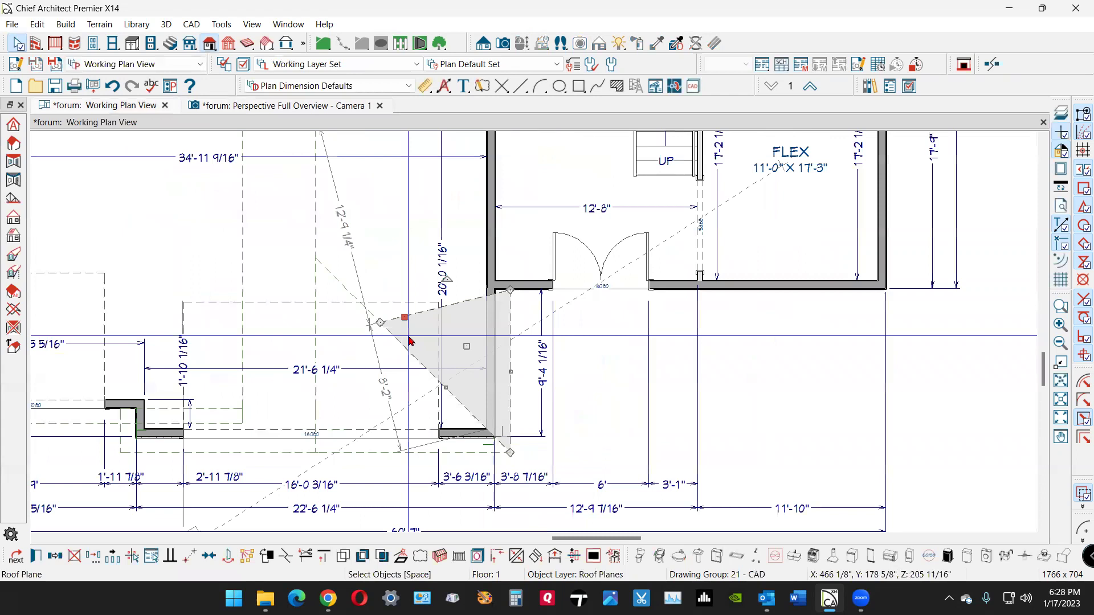
pyautogui.scroll(-1, 410, 341)
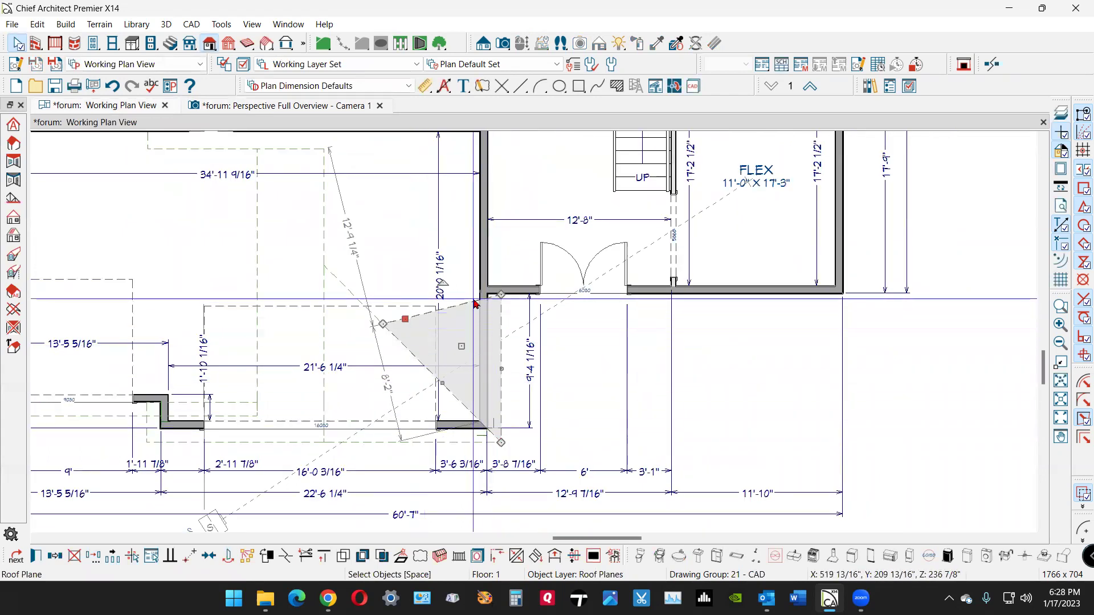
pyautogui.scroll(3, 477, 301)
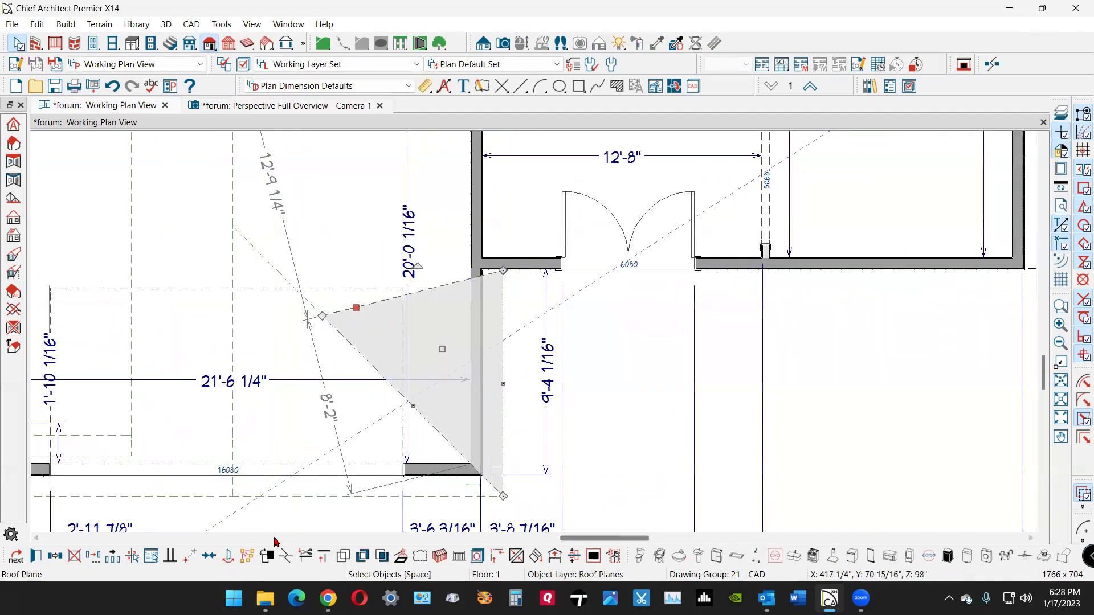
pyautogui.click(190, 557)
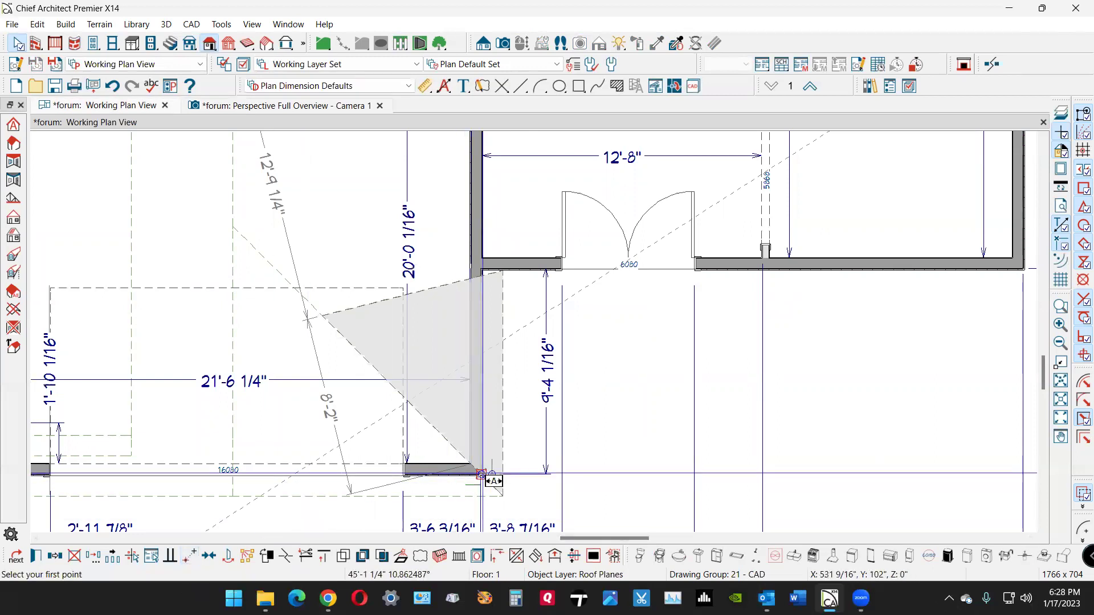
pyautogui.click(492, 474)
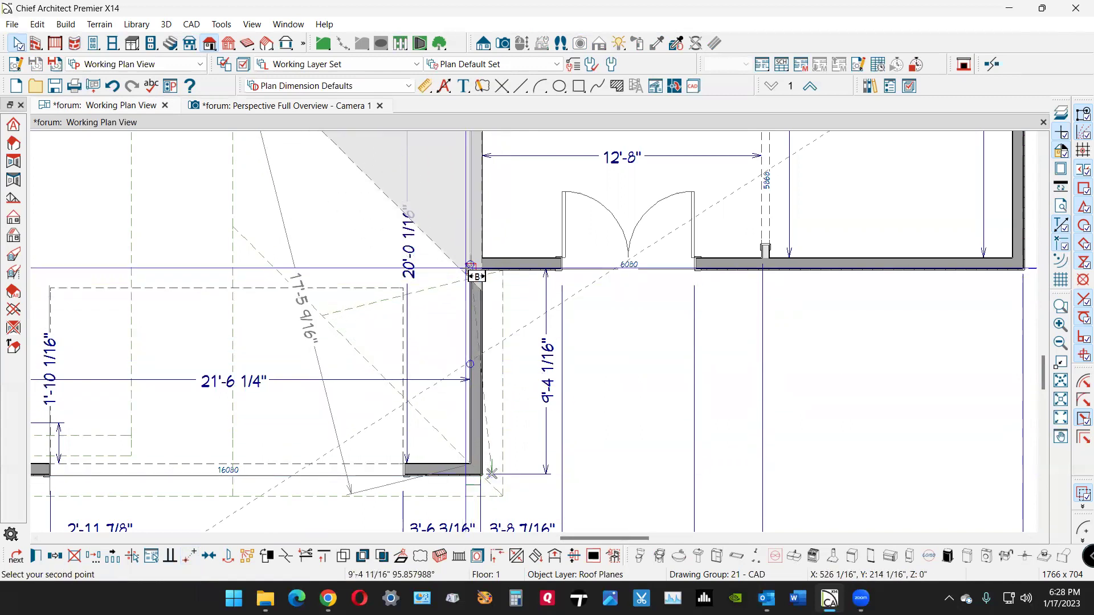
pyautogui.click(470, 266)
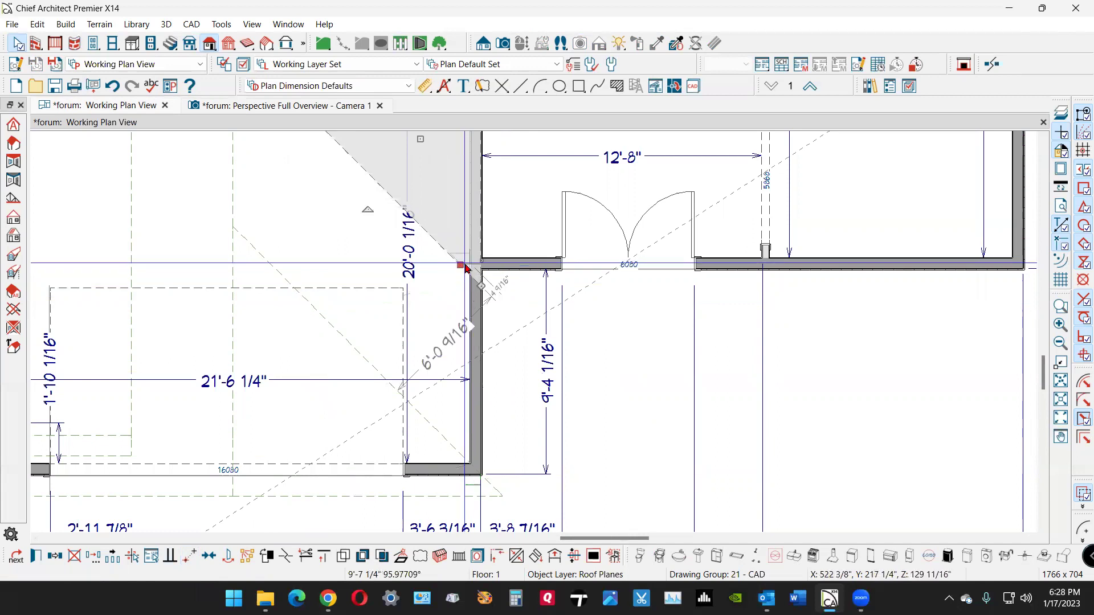
# - Turn off display of the "Dimensions, Detail" and "Dimensions, Plan" layers in the Working Layer Set
pyautogui.scroll(-5, 472, 382)
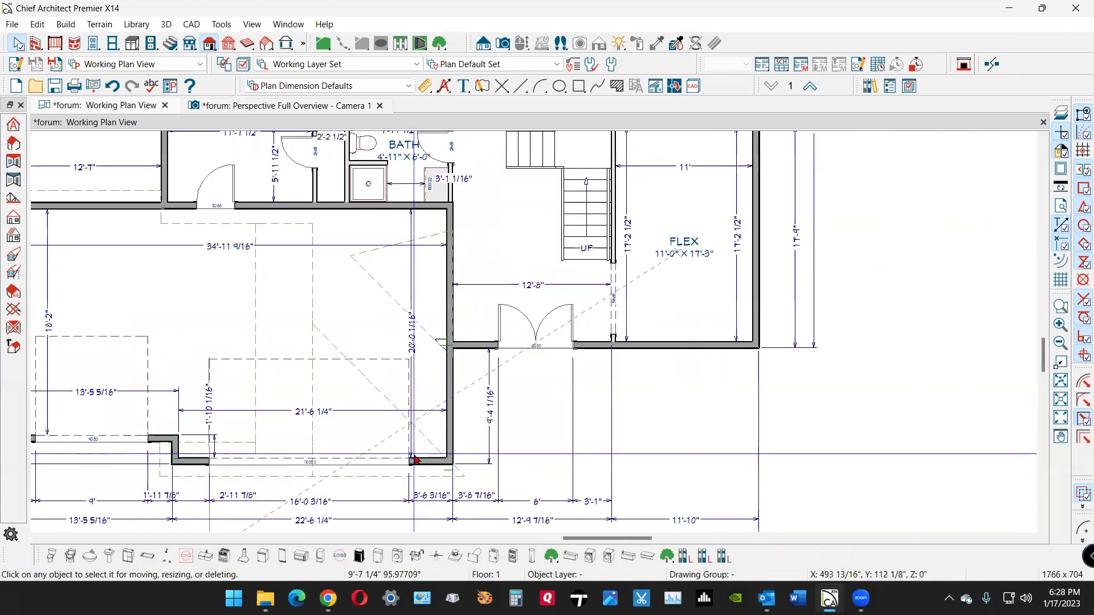
pyautogui.scroll(4, 374, 194)
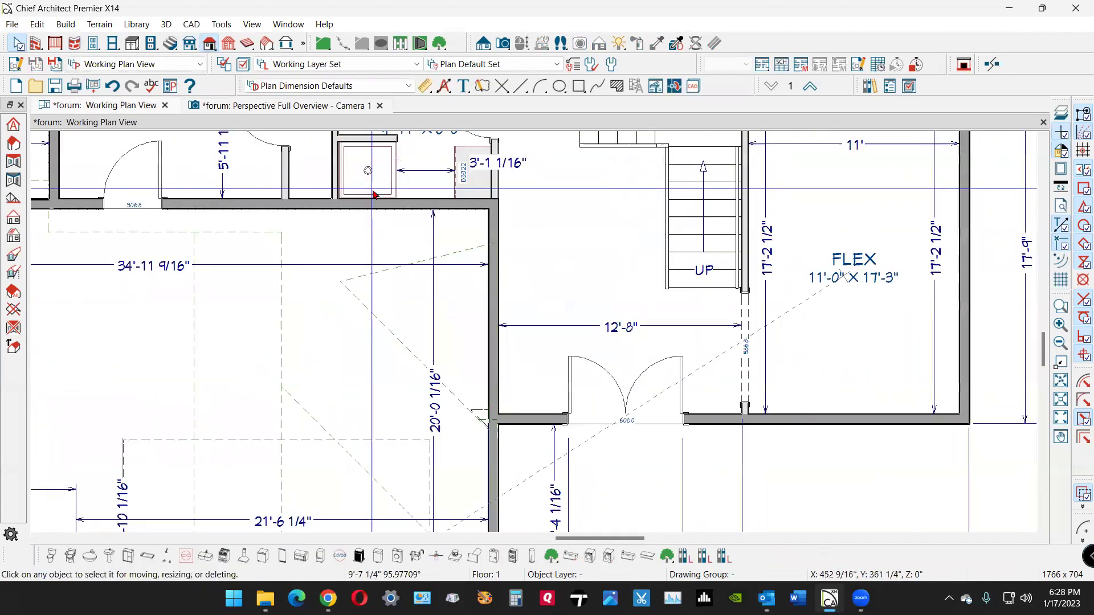
pyautogui.click(385, 265)
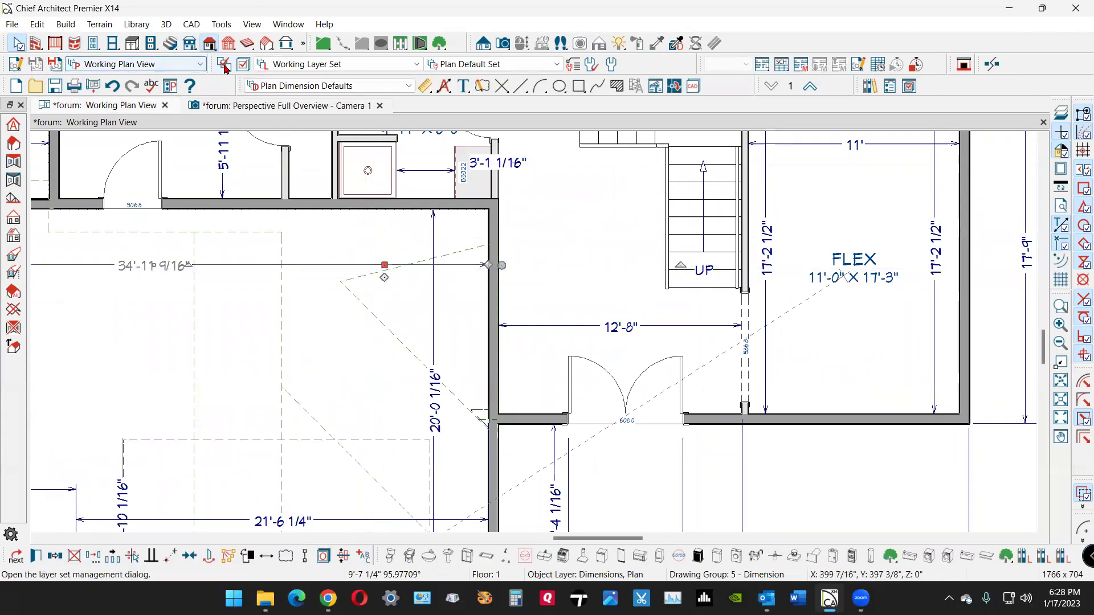
pyautogui.click(243, 65)
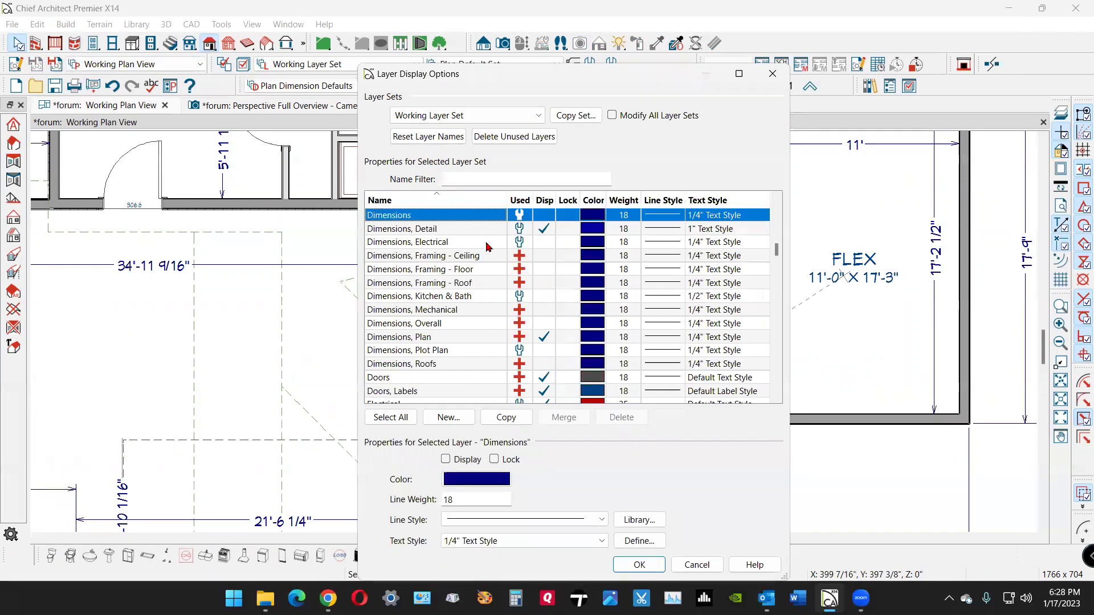
pyautogui.click(544, 231)
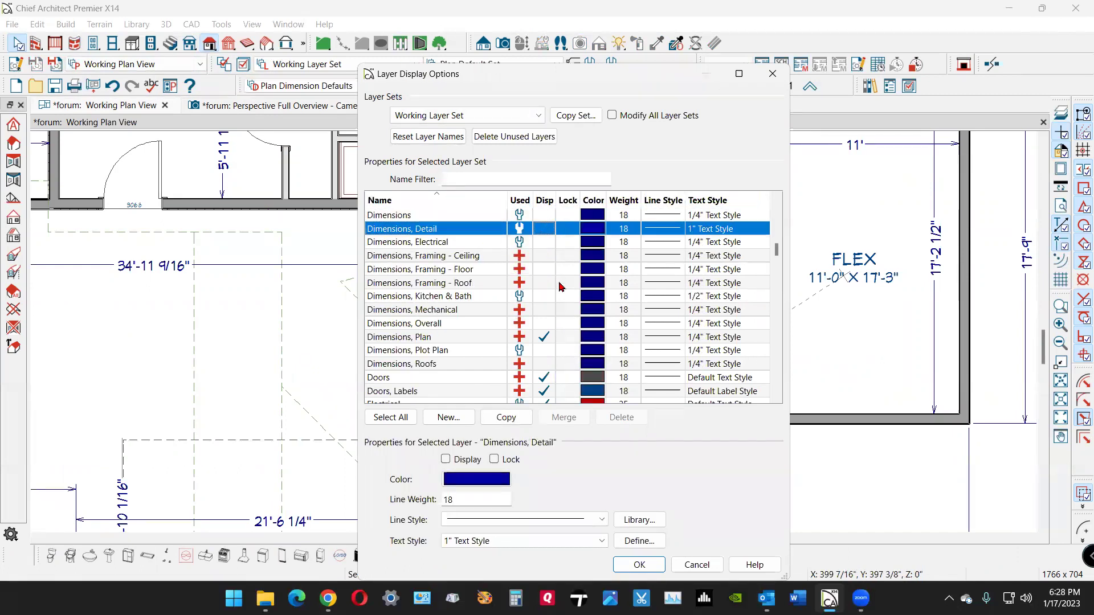
pyautogui.click(545, 340)
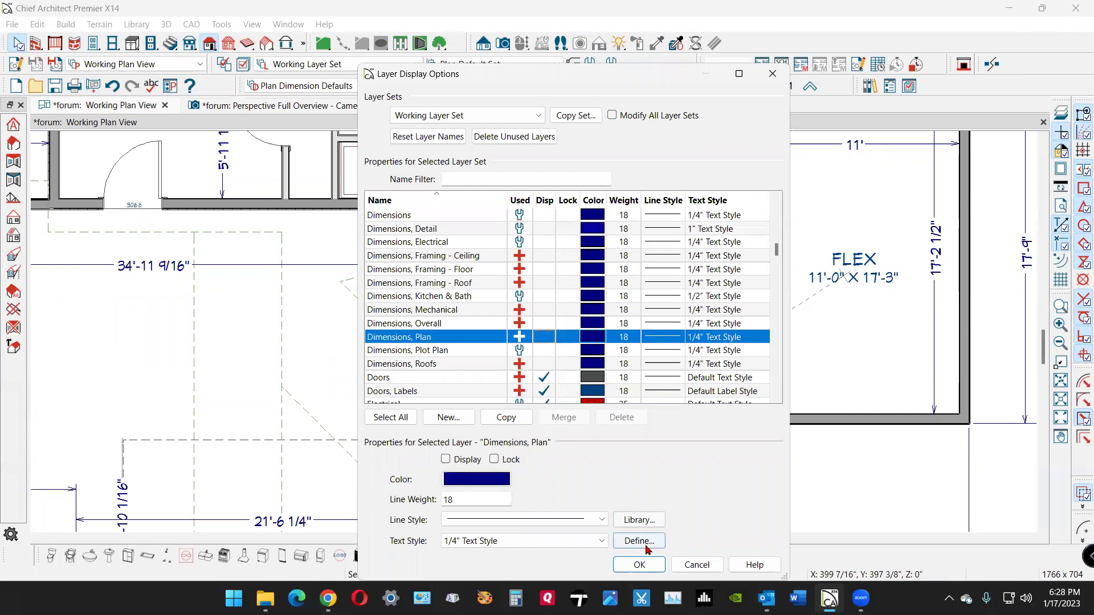
pyautogui.click(640, 565)
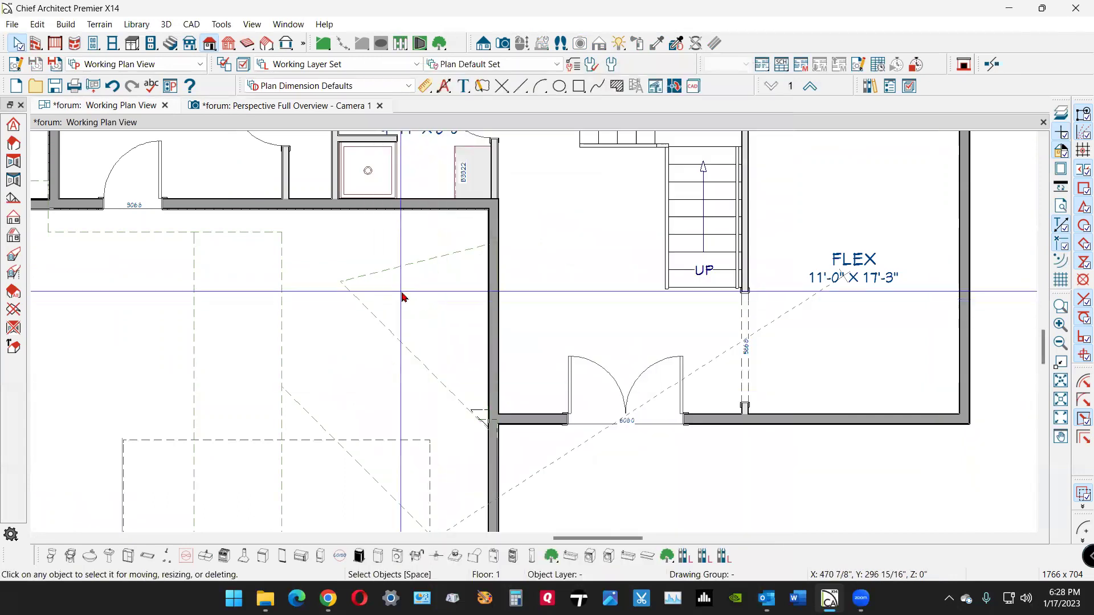
# - Make the triangular roof plane's upper edge parallel to the garage's rear wall and extend it to that wall
pyautogui.click(398, 269)
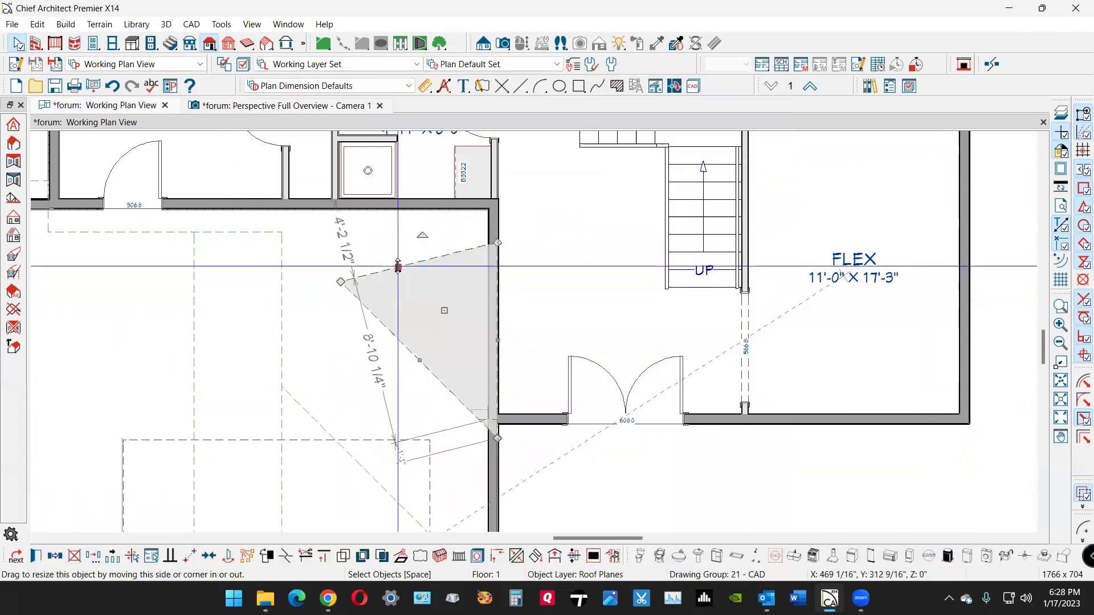
pyautogui.click(171, 559)
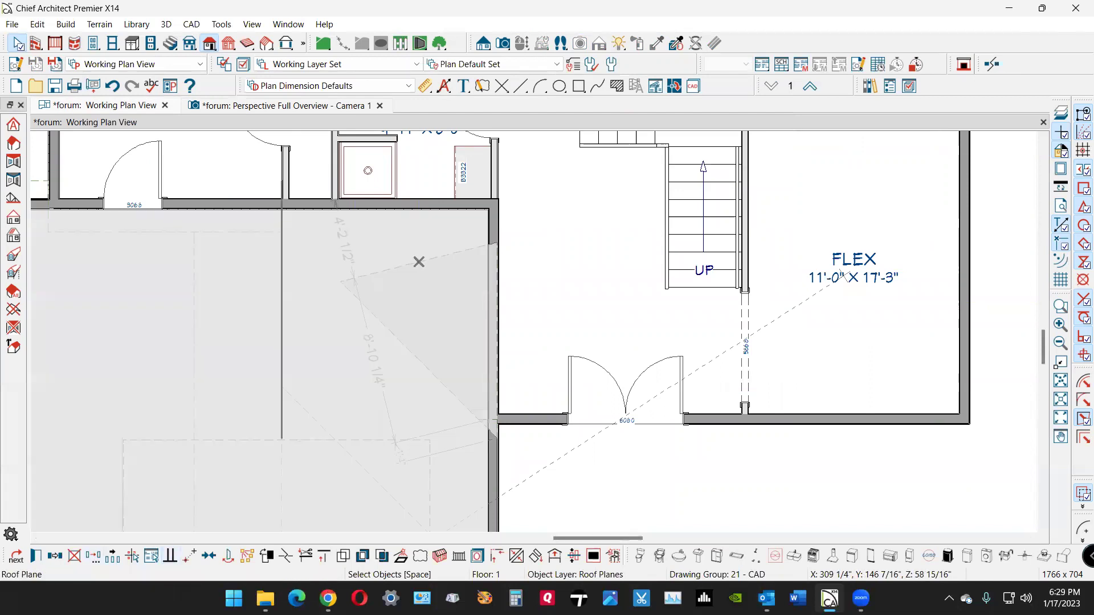
pyautogui.click(385, 217)
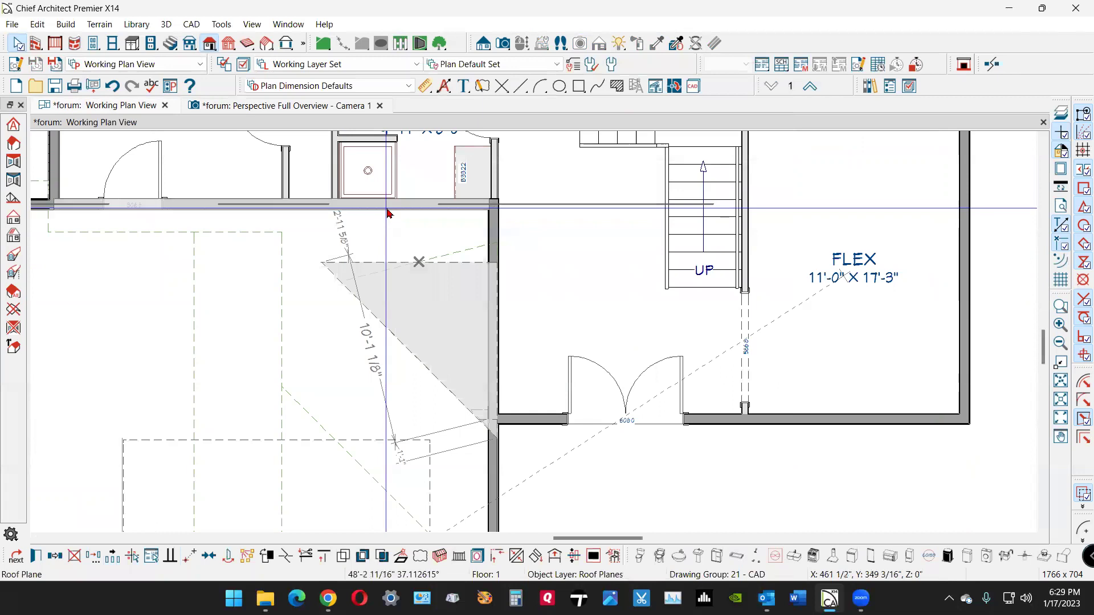
pyautogui.click(387, 213)
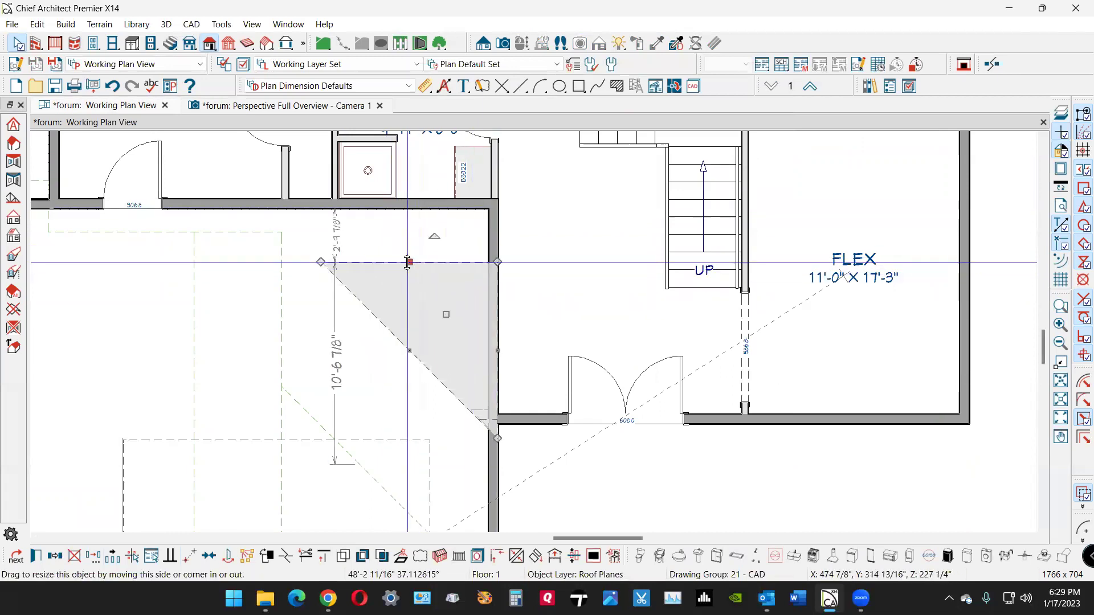
pyautogui.moveTo(409, 263); pyautogui.dragTo(395, 210)
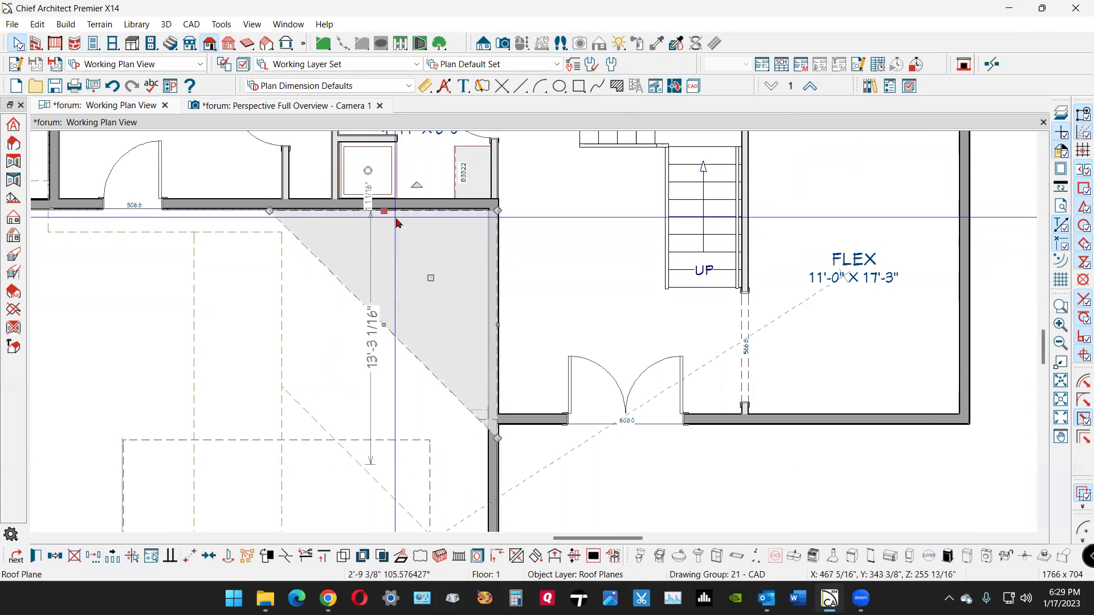
pyautogui.scroll(1, 519, 358)
pyautogui.scroll(1, 519, 358)
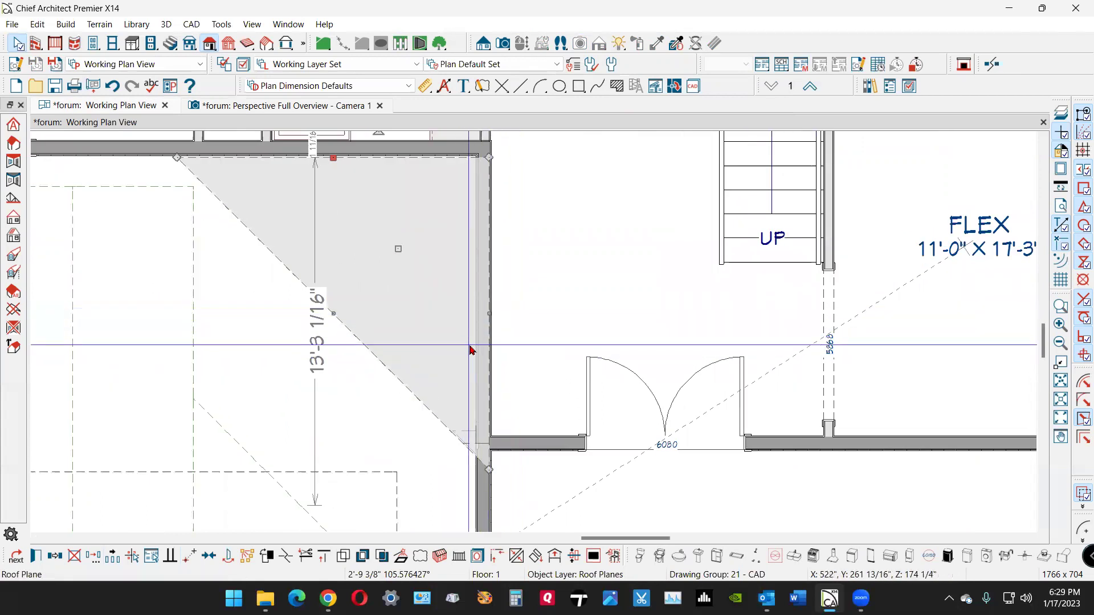
pyautogui.click(270, 107)
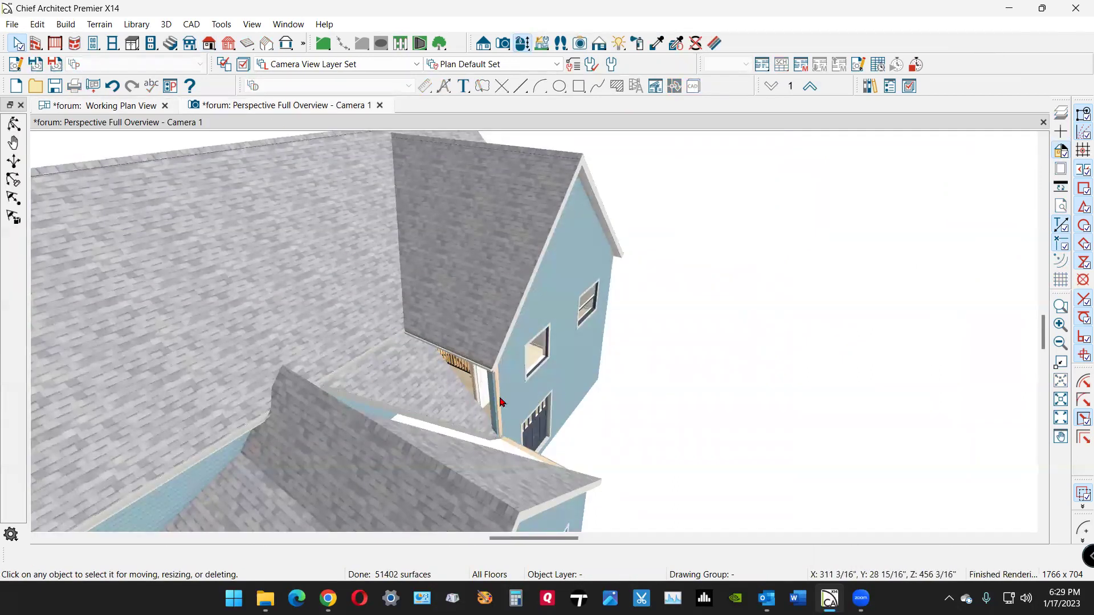
# - Pull the triangular roof plane's edge along the house side wall back to the wall's garage-side face and check it in the camera view
pyautogui.click(118, 105)
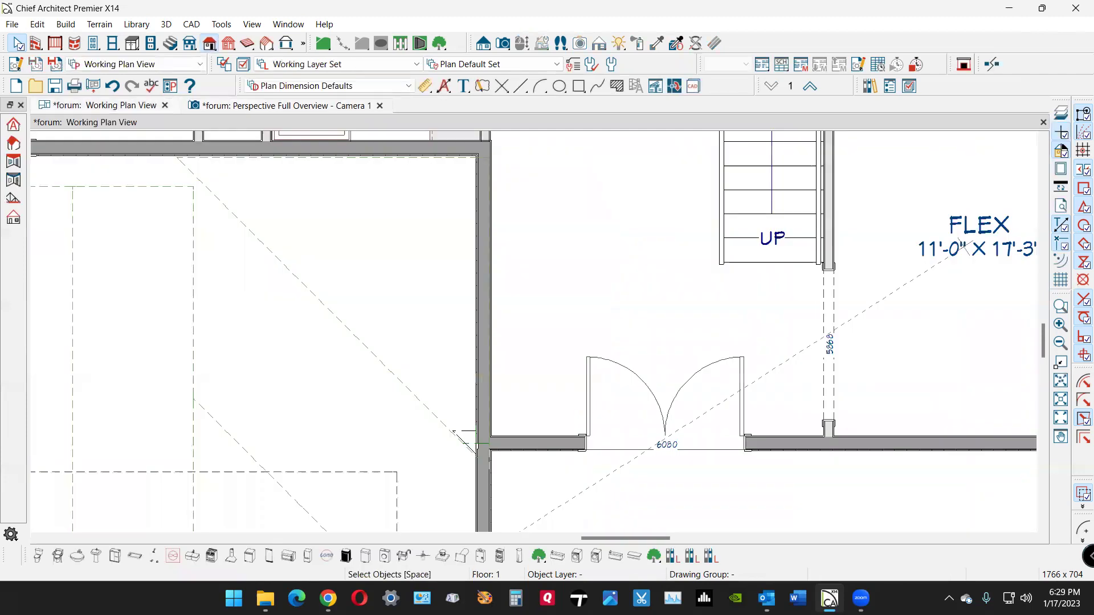
pyautogui.click(440, 420)
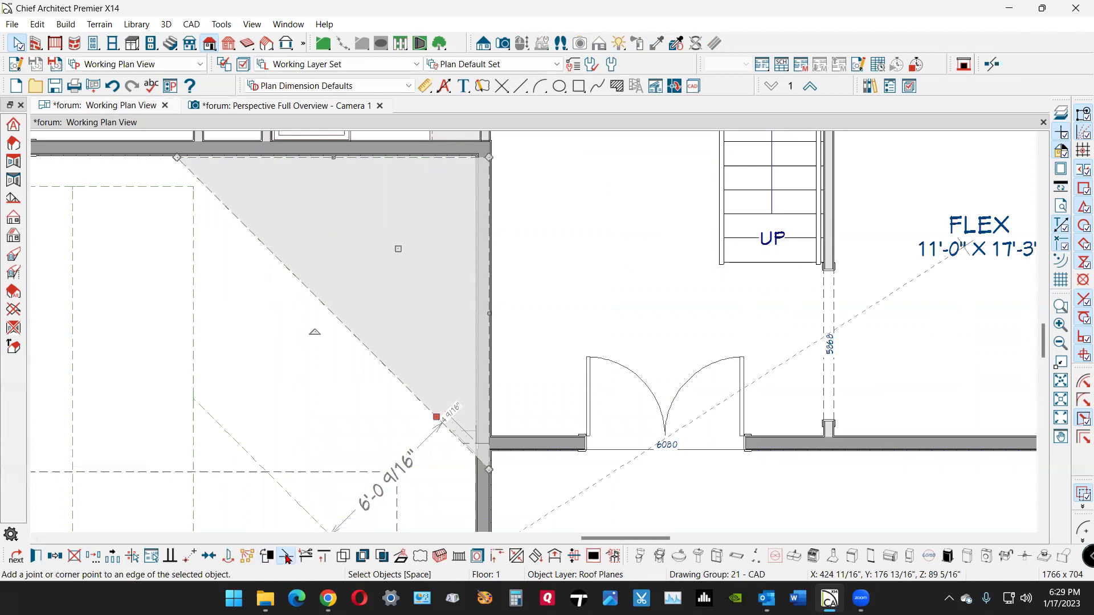
pyautogui.scroll(5, 490, 473)
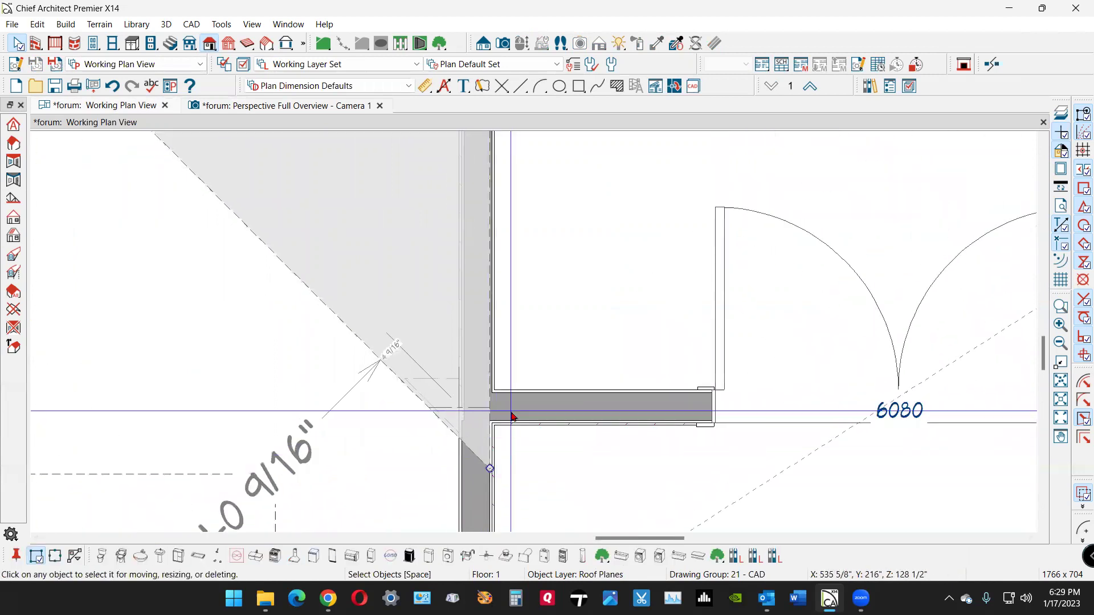
pyautogui.press('Escape')
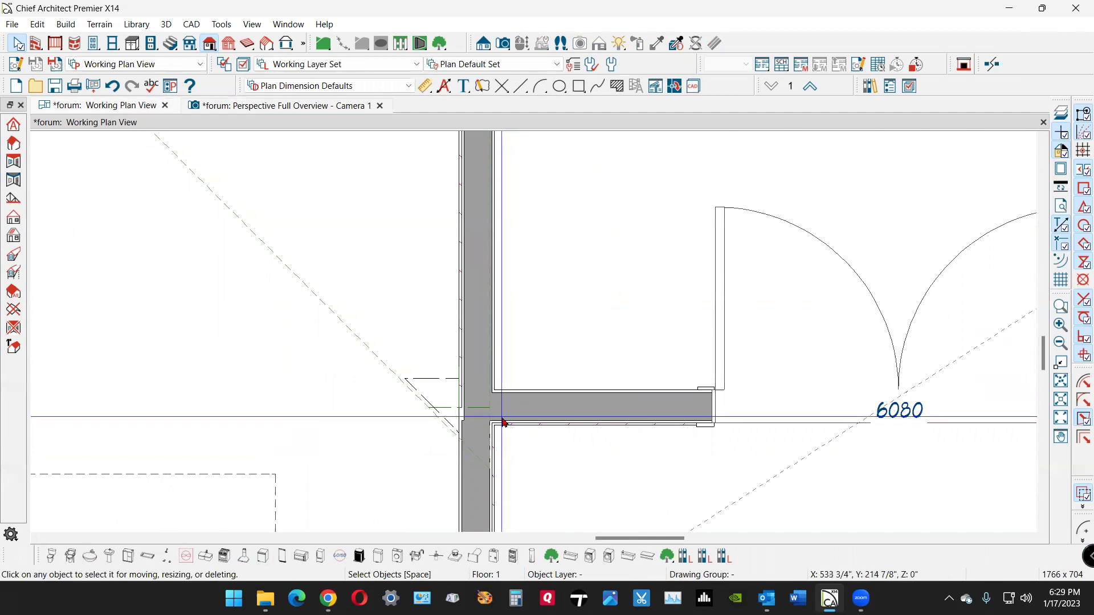
pyautogui.click(396, 370)
pyautogui.scroll(-2, 462, 451)
pyautogui.scroll(-1, 463, 453)
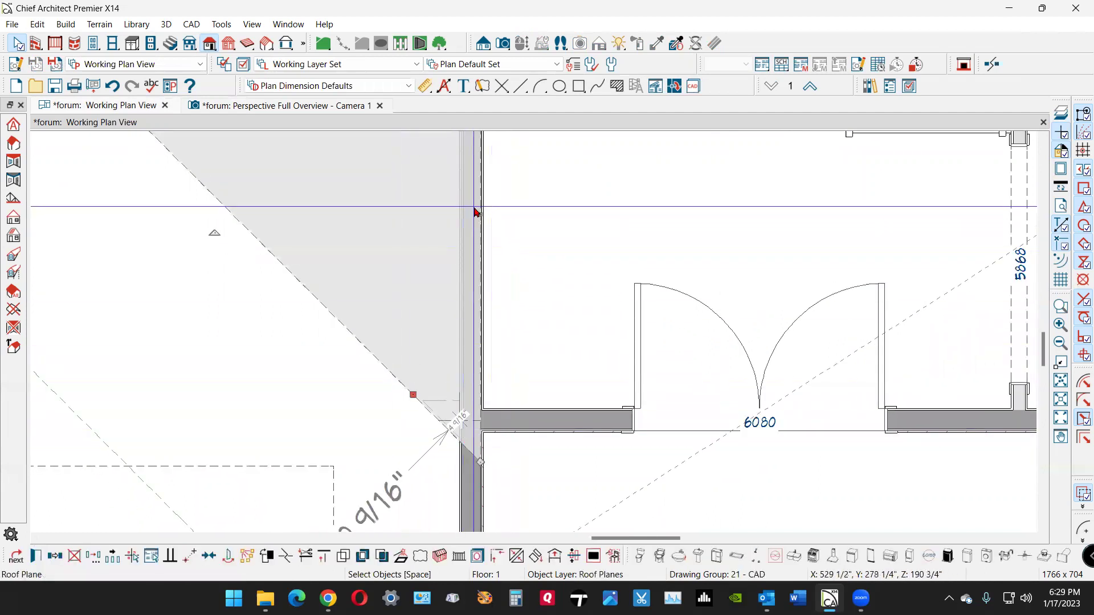
pyautogui.moveTo(483, 212); pyautogui.dragTo(319, 217)
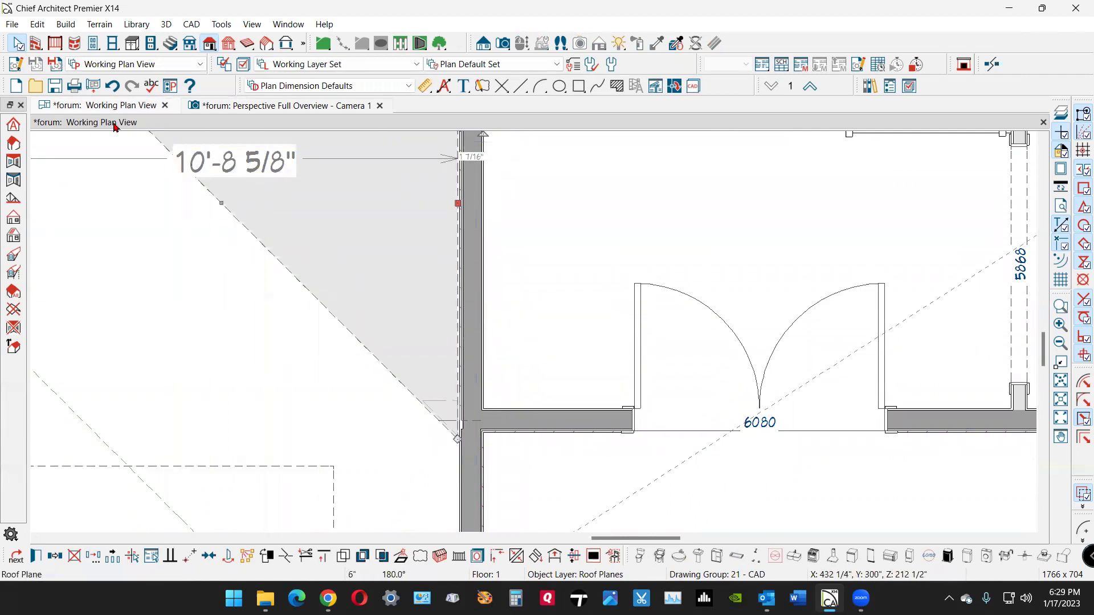
pyautogui.click(269, 107)
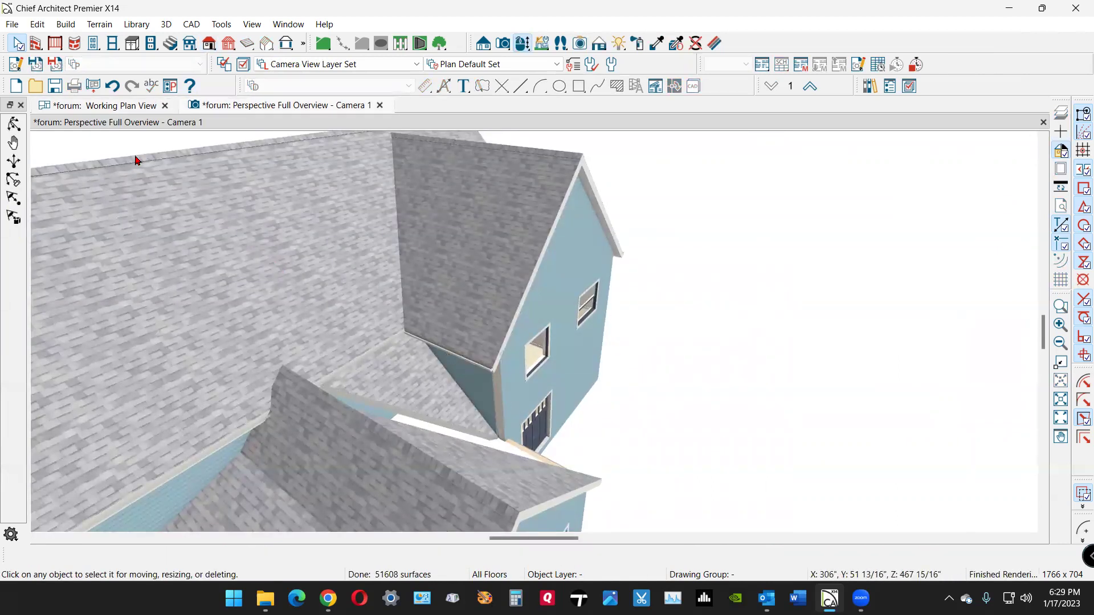
# - Lock the triangular roof plane's fascia top height, set its pitch to 3 in 12, and inspect it in the camera view
pyautogui.click(414, 400)
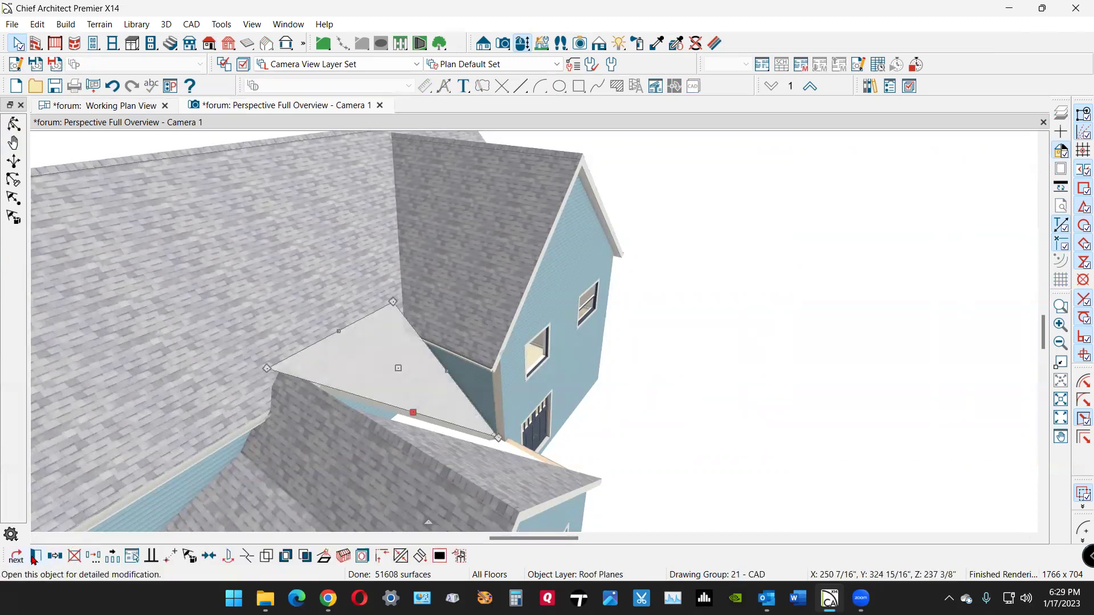
pyautogui.doubleClick(113, 407)
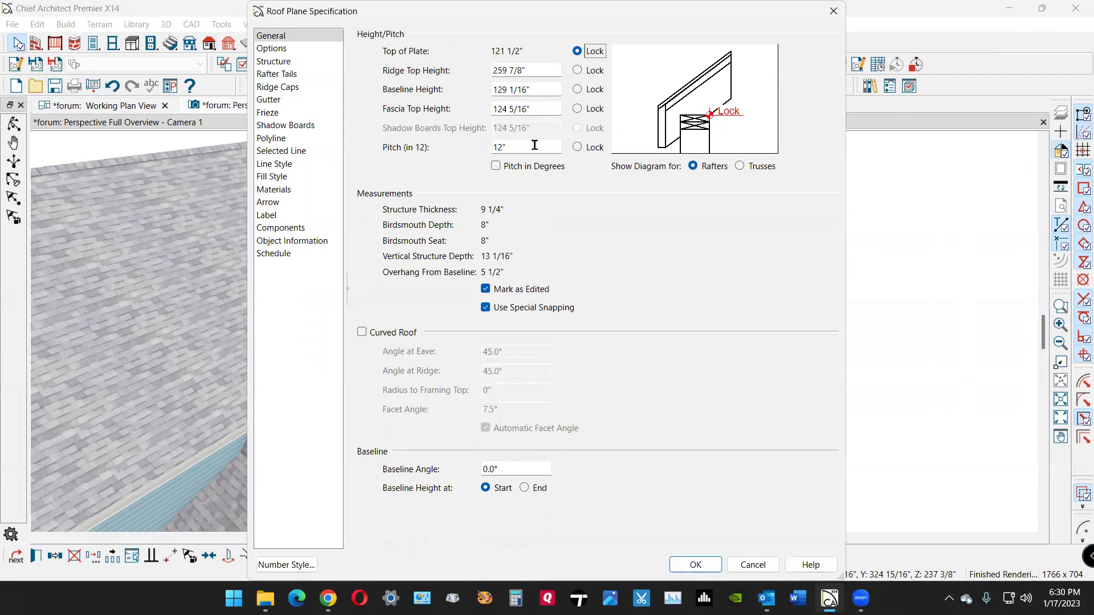
pyautogui.click(577, 109)
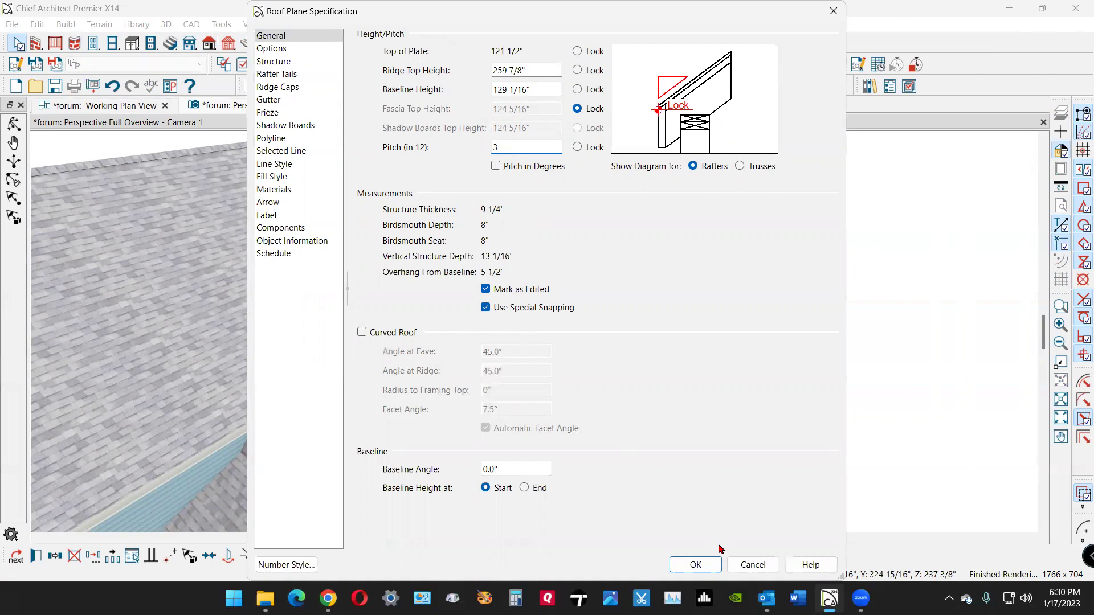
pyautogui.click(707, 565)
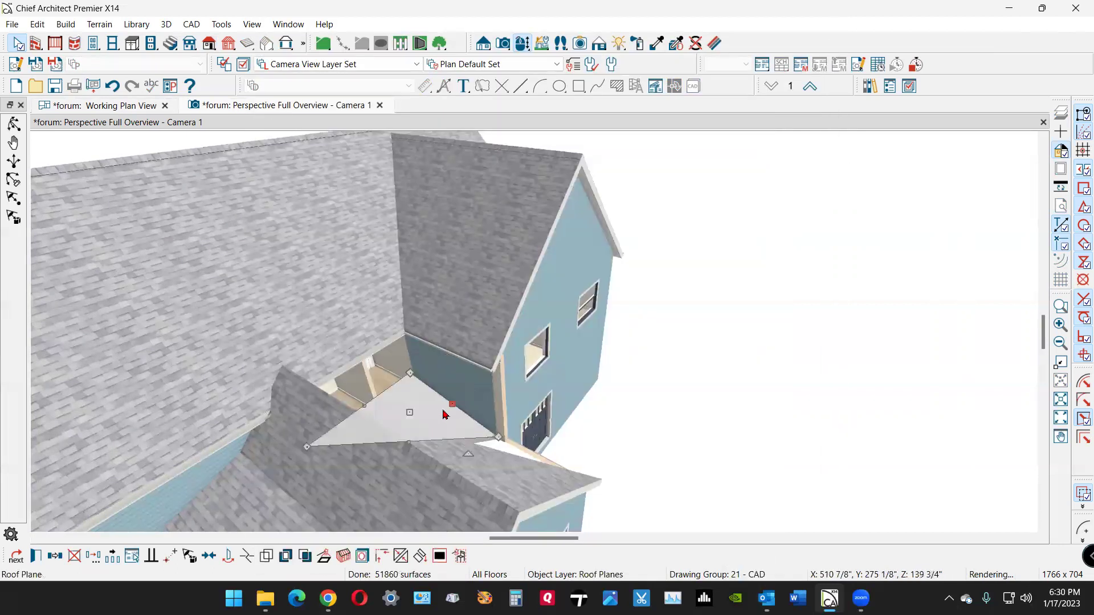
pyautogui.press('Escape')
pyautogui.scroll(3, 410, 399)
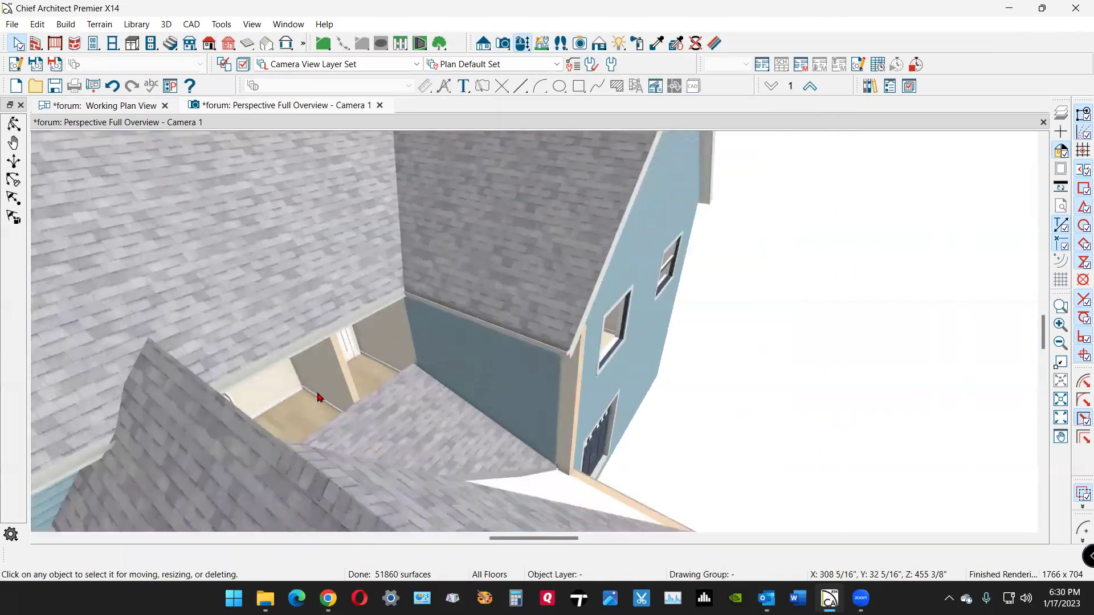
pyautogui.scroll(-1, 316, 393)
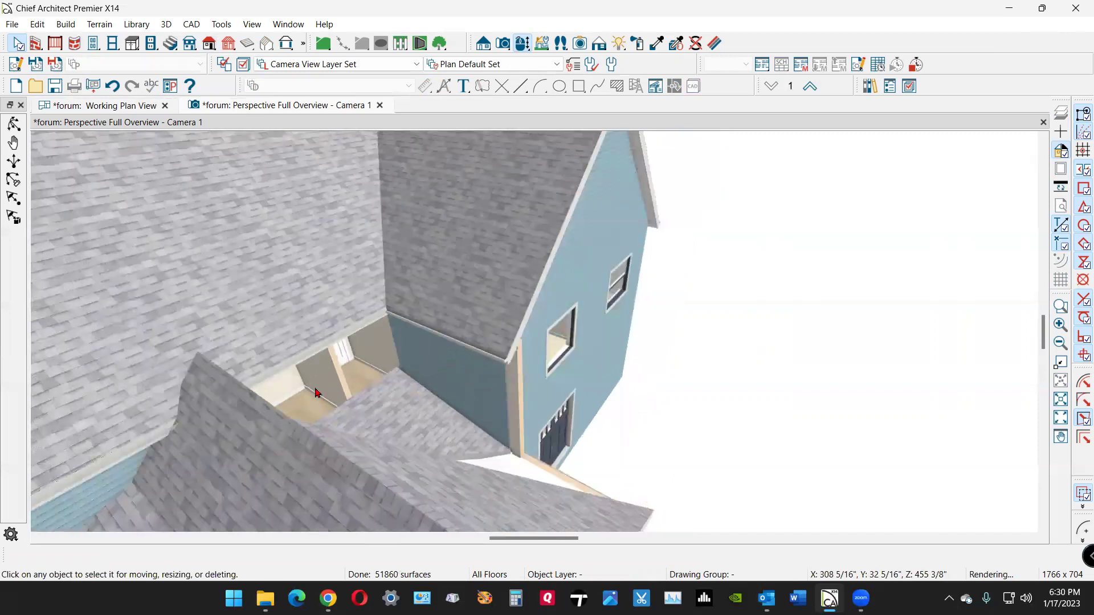
# - Turn on the reference display in the working plan view
pyautogui.click(139, 106)
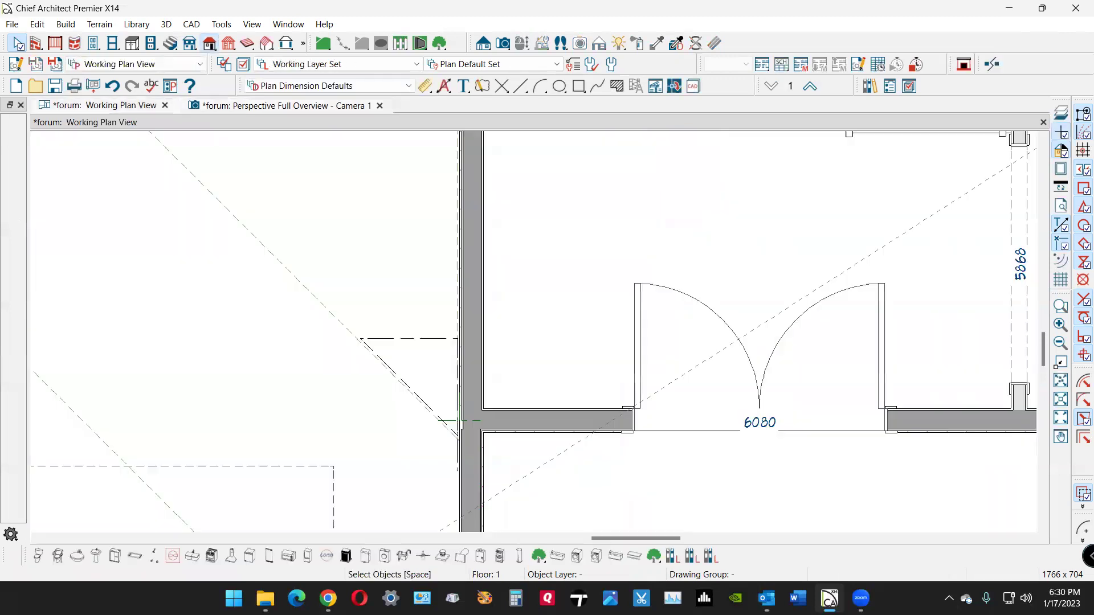
pyautogui.scroll(-3, 429, 368)
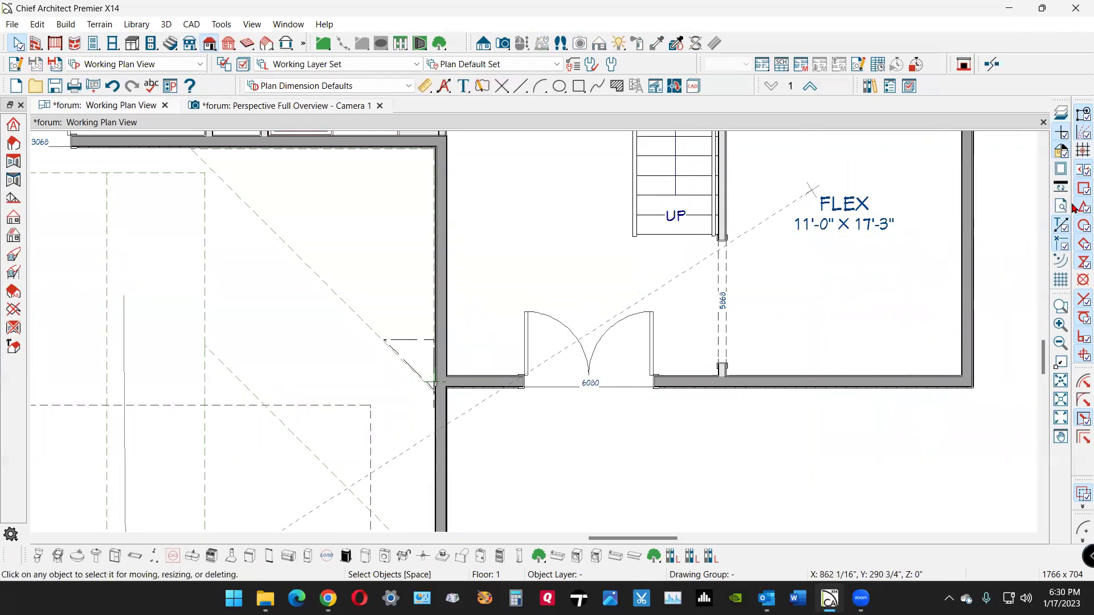
pyautogui.click(1064, 116)
pyautogui.scroll(1, 383, 371)
pyautogui.scroll(-1, 383, 360)
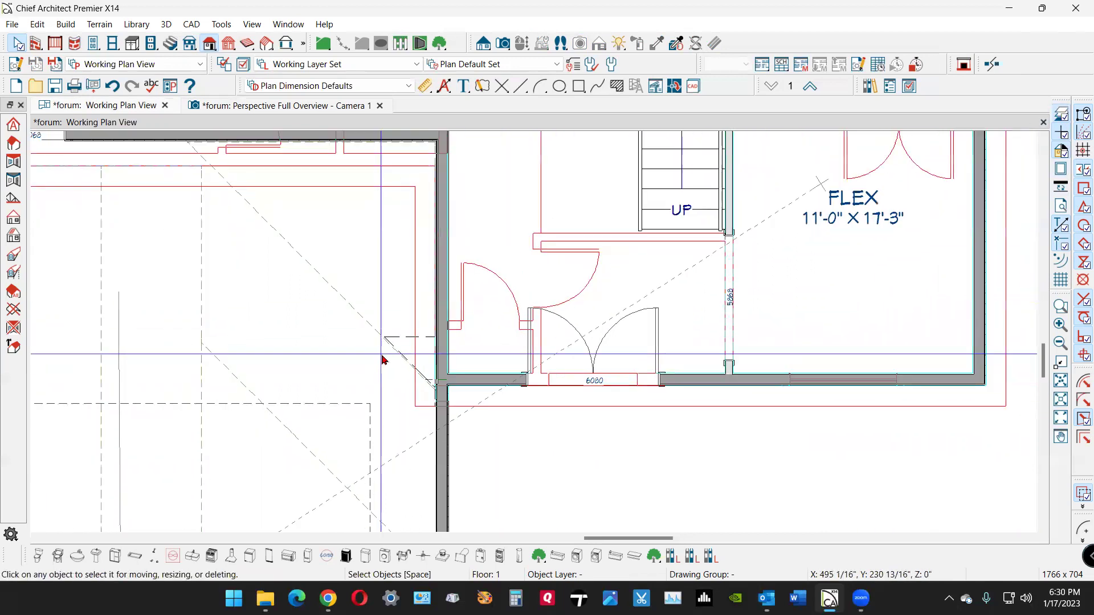
# - Examine the triangular roof plane's diagonal edge and the neighbouring garage roof plane against the reference floor's outline
pyautogui.scroll(-2, 401, 363)
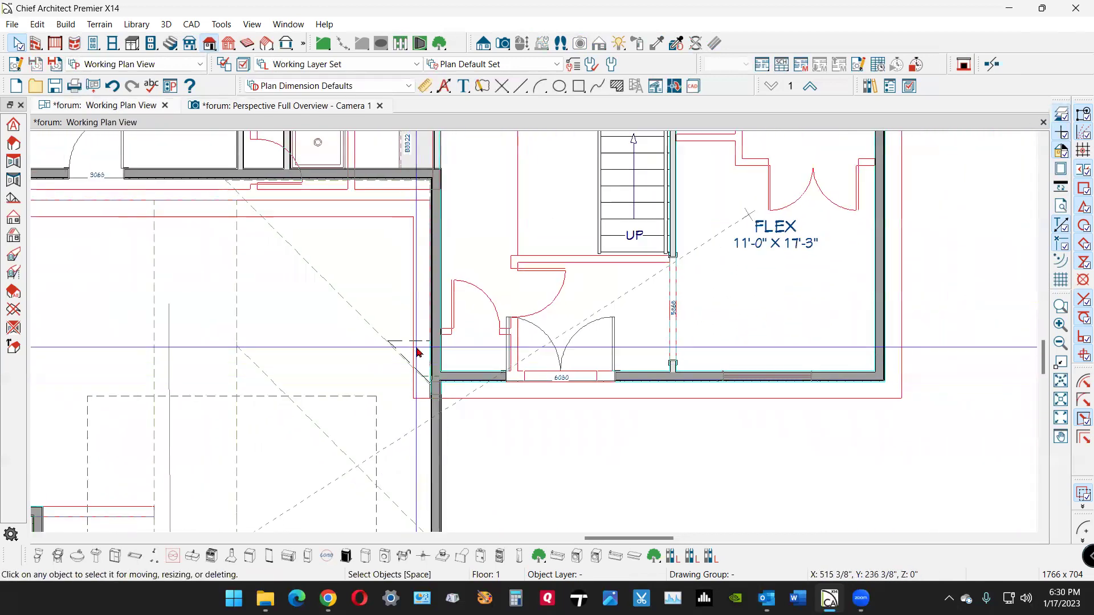
pyautogui.scroll(-1, 424, 342)
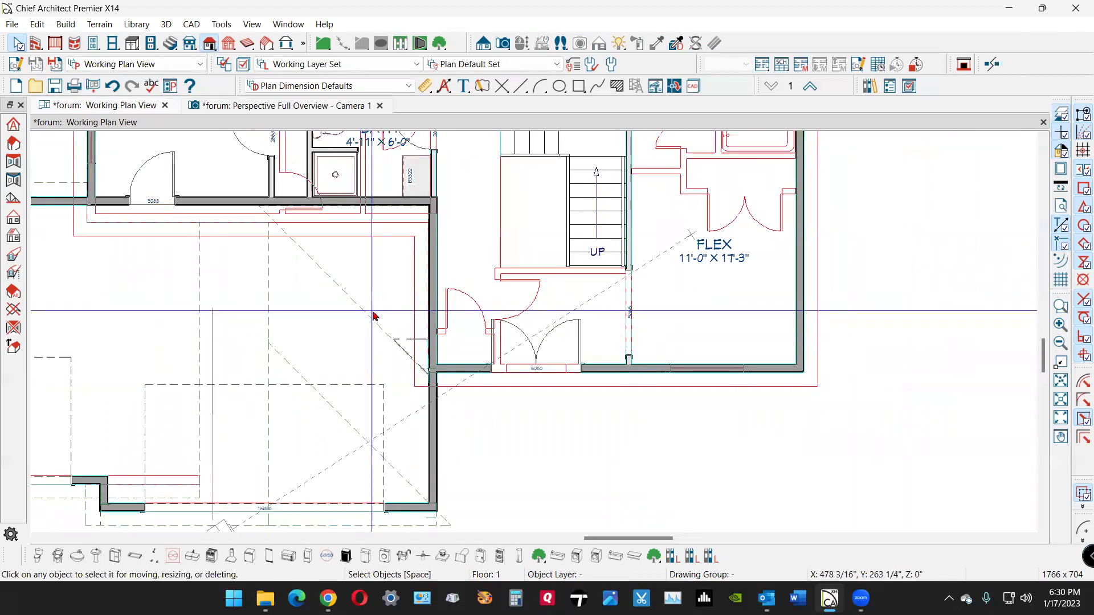
pyautogui.scroll(2, 319, 267)
pyautogui.click(317, 260)
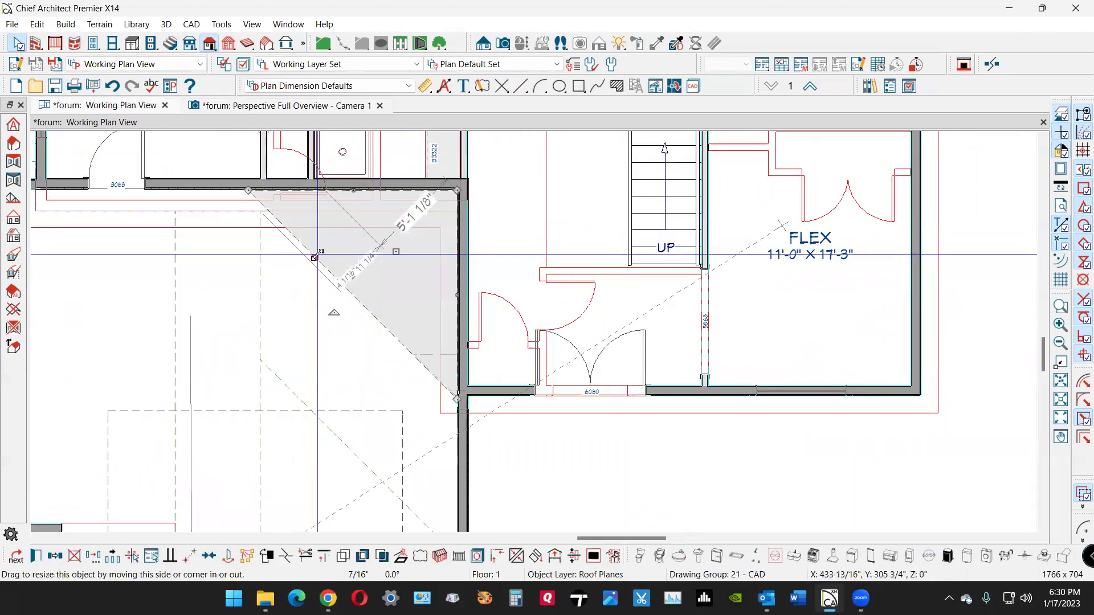
pyautogui.click(267, 267)
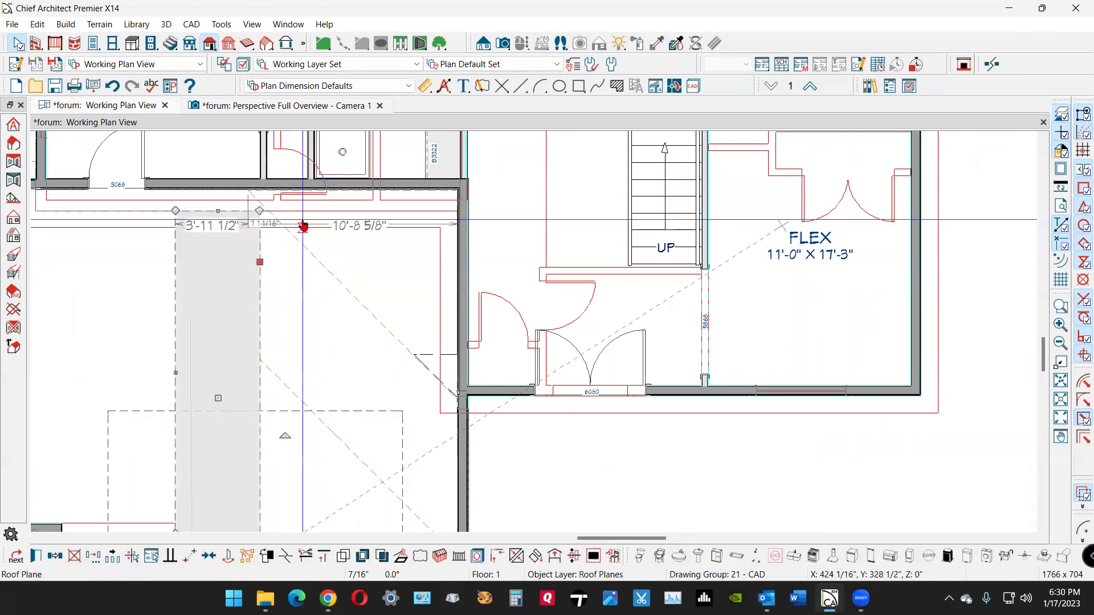
pyautogui.scroll(-2, 306, 236)
pyautogui.scroll(2, 306, 236)
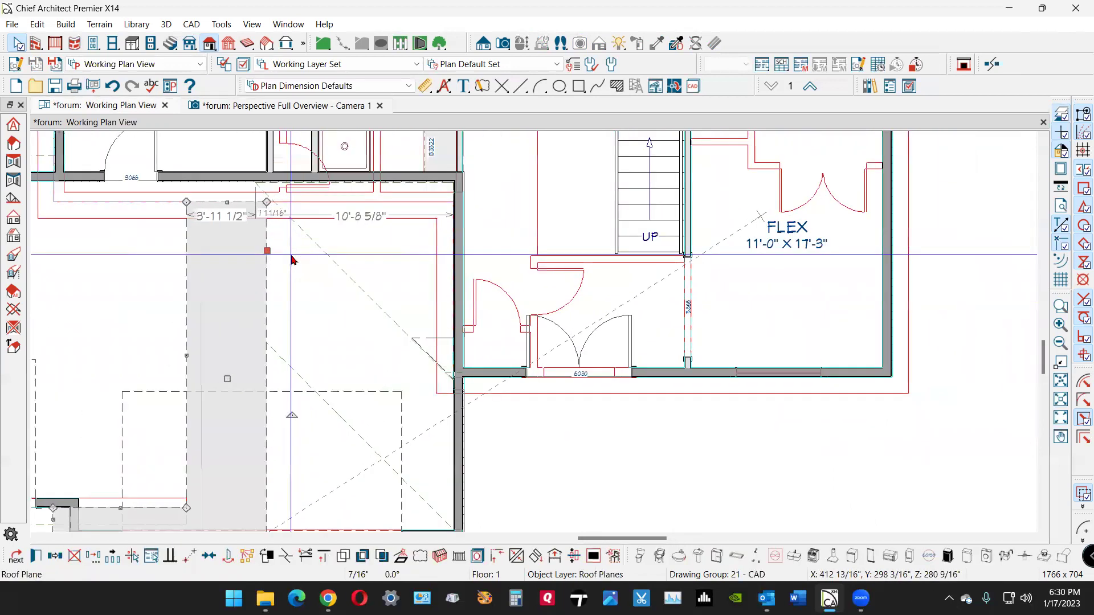
pyautogui.click(291, 260)
pyautogui.click(399, 331)
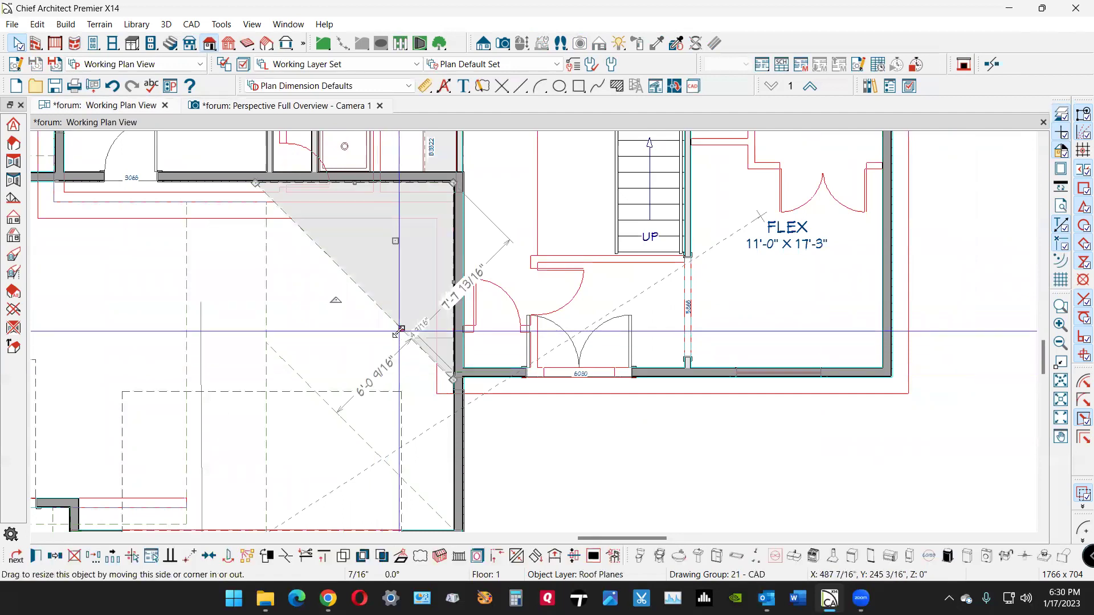
# - Break the diagonal edge of the front garage roof plane and move the new corner beyond the side wall, level with the front entry wall
pyautogui.scroll(-2, 399, 330)
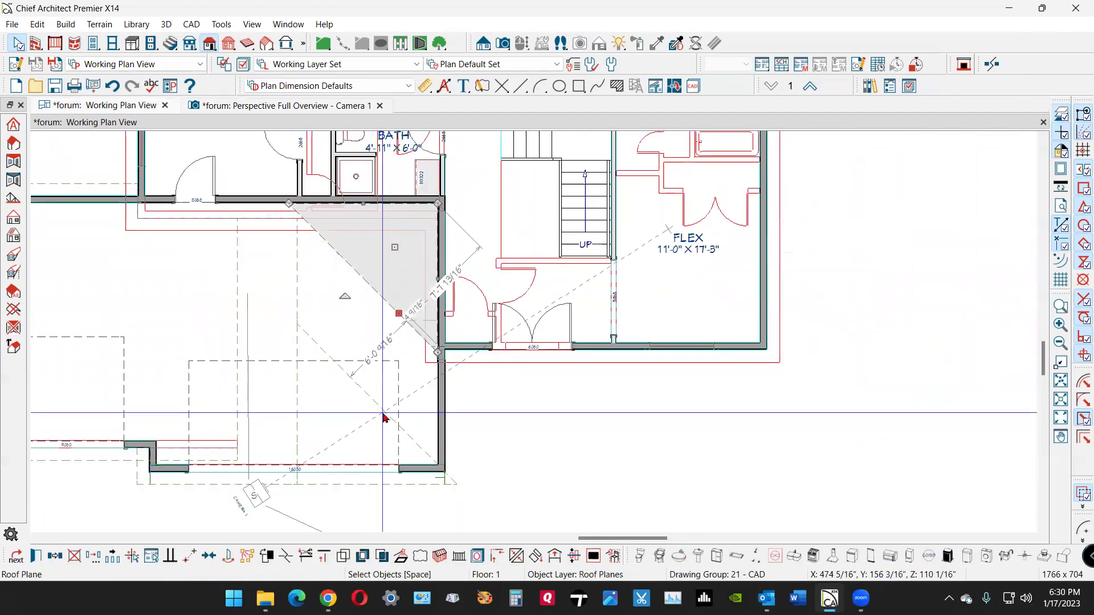
pyautogui.hotkey('ctrl', 'z')
pyautogui.scroll(1, 386, 419)
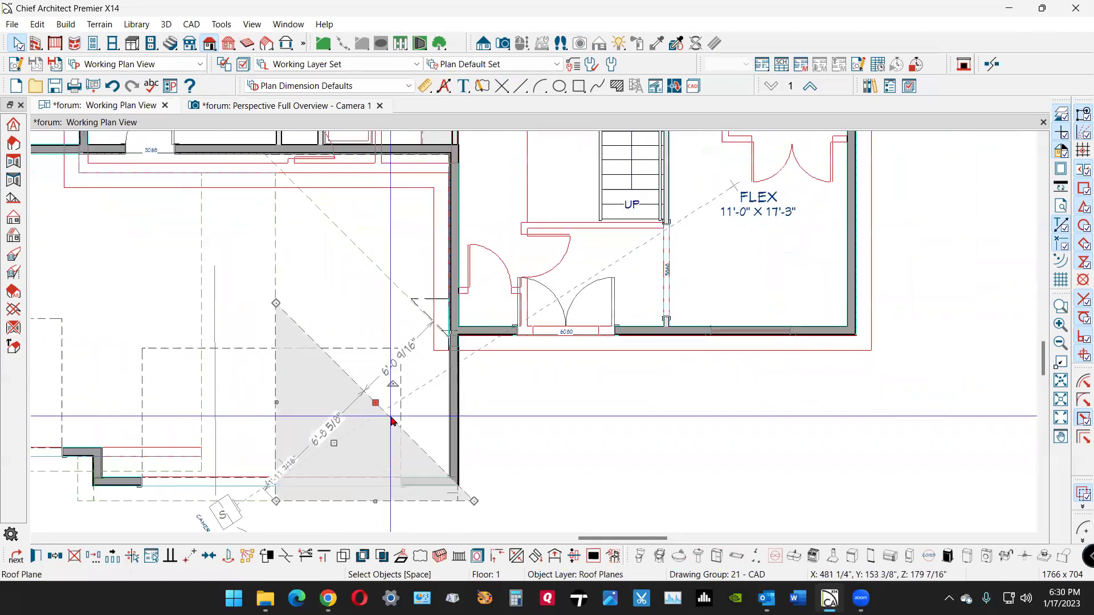
pyautogui.scroll(1, 392, 421)
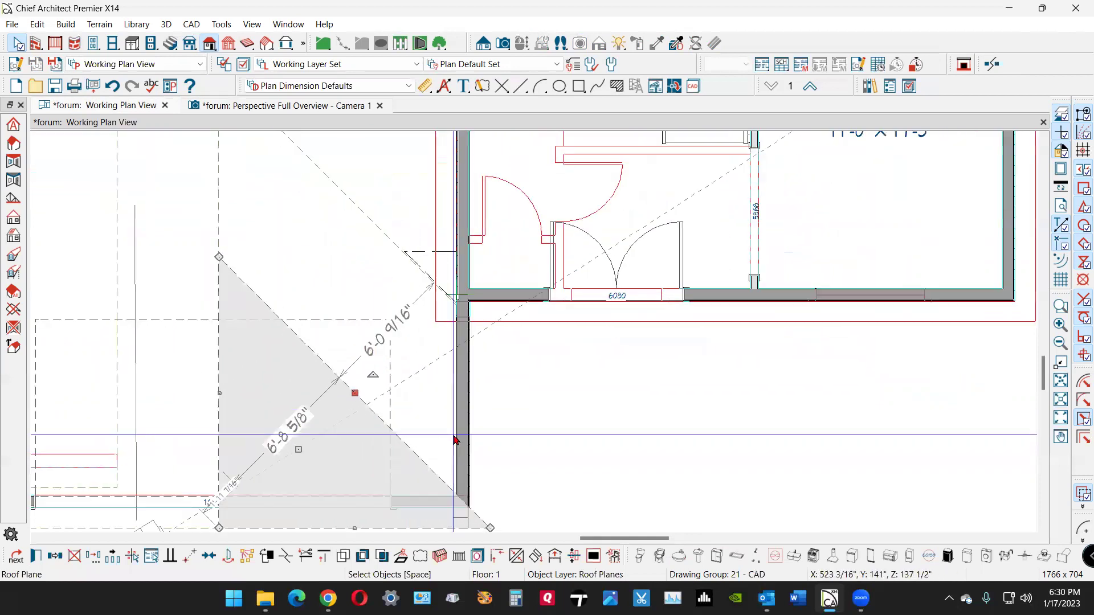
pyautogui.click(285, 563)
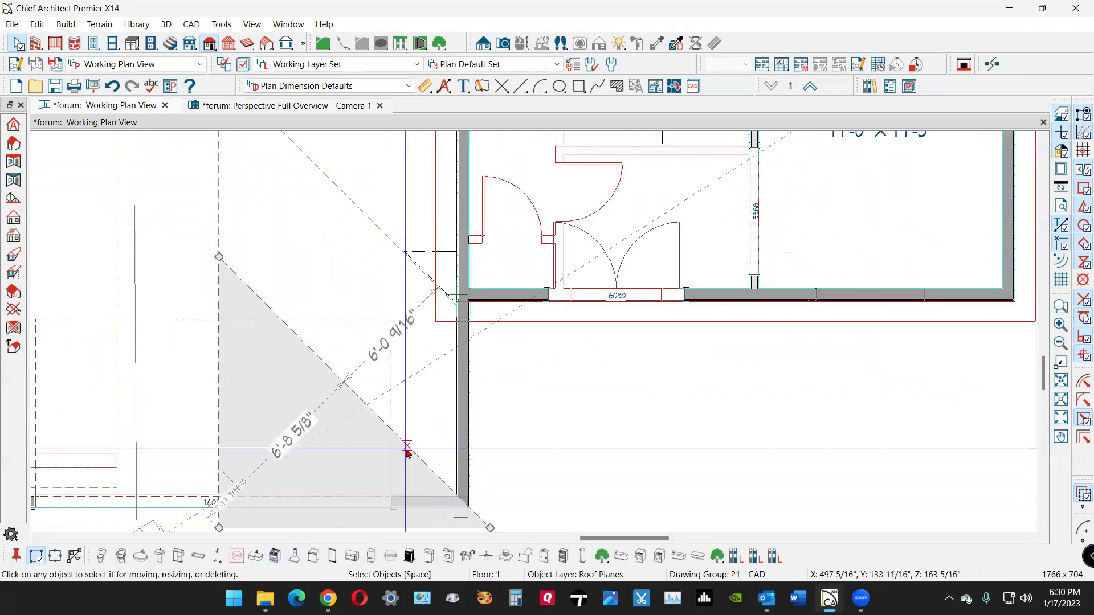
pyautogui.moveTo(406, 448); pyautogui.dragTo(489, 310)
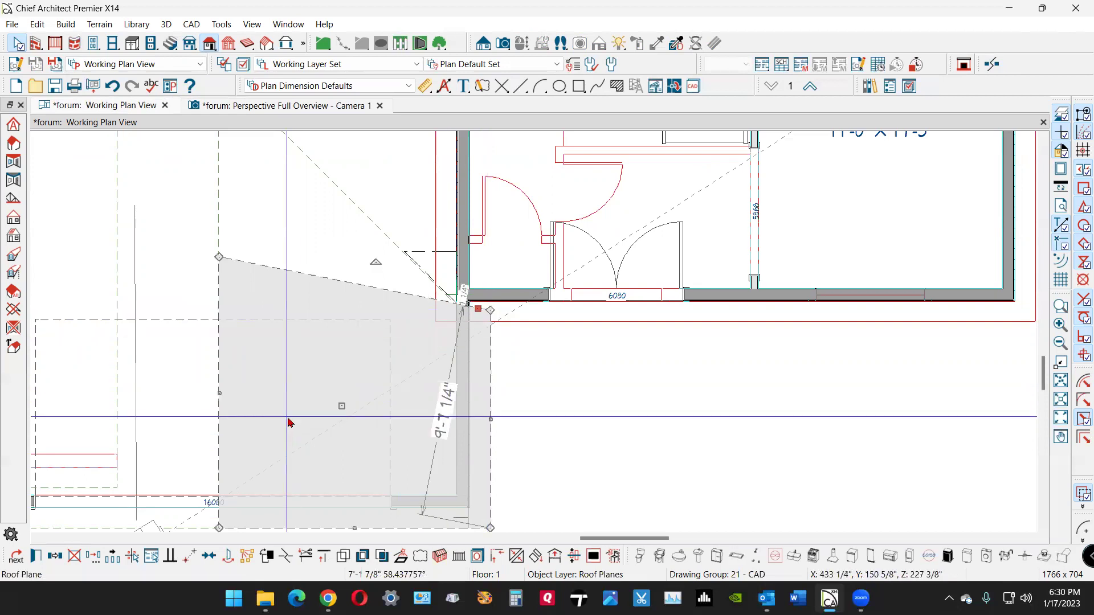
# - Break the garage roof plane's upper edge at the house corner and align its short outer segment with the front entry wall's exterior face
pyautogui.click(285, 555)
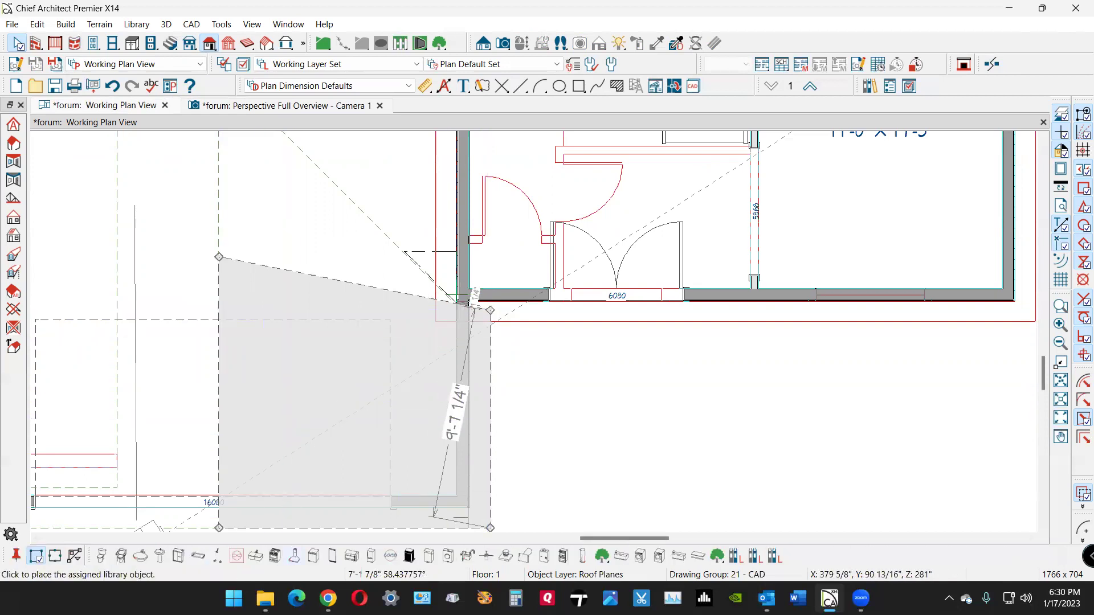
pyautogui.click(453, 311)
pyautogui.scroll(5, 456, 308)
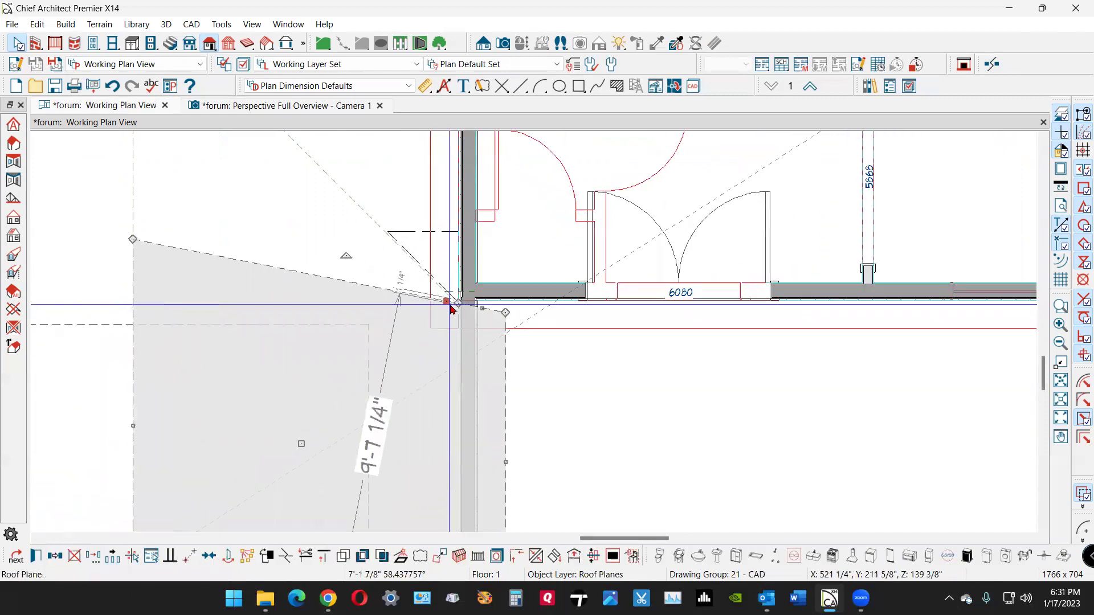
pyautogui.moveTo(469, 307); pyautogui.dragTo(467, 328)
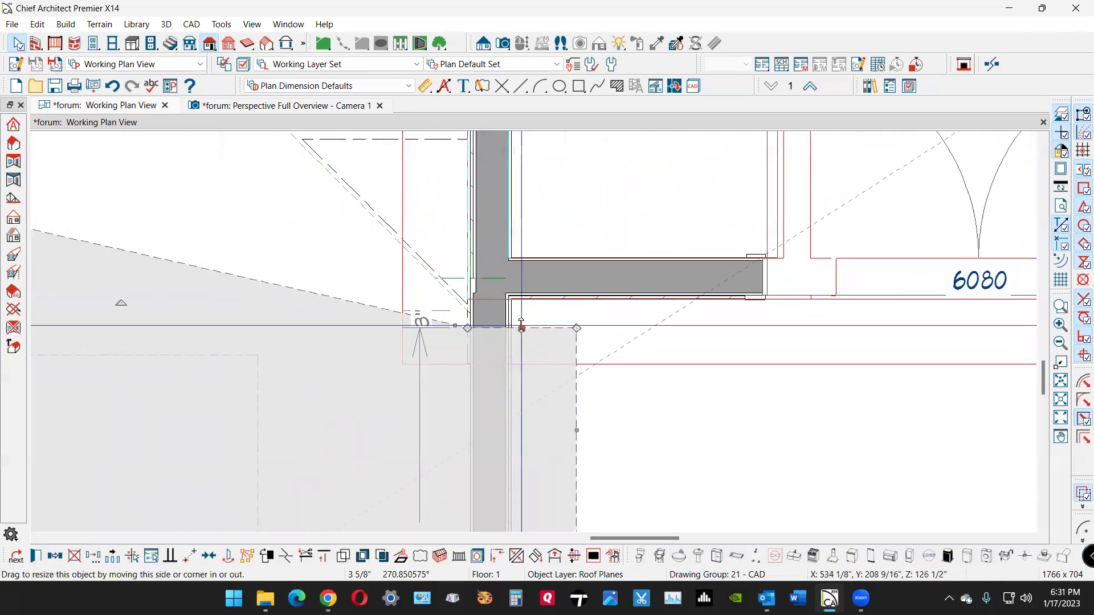
pyautogui.moveTo(523, 330); pyautogui.dragTo(518, 303)
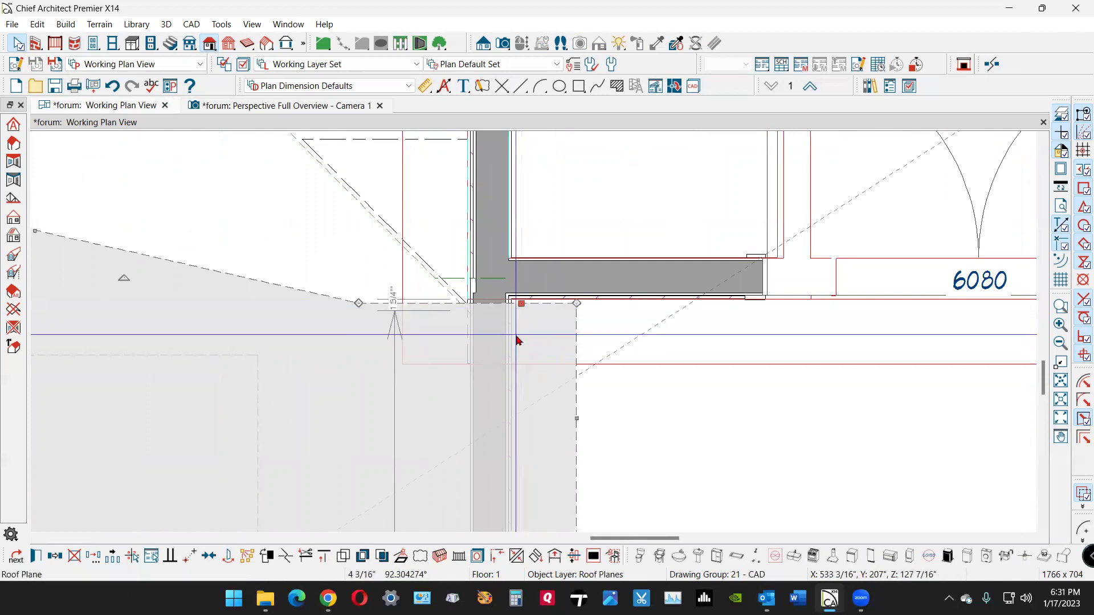
# - Join the garage roof plane's sloped upper edge to the triangular roof plane and check the result in the camera view
pyautogui.scroll(-2, 518, 340)
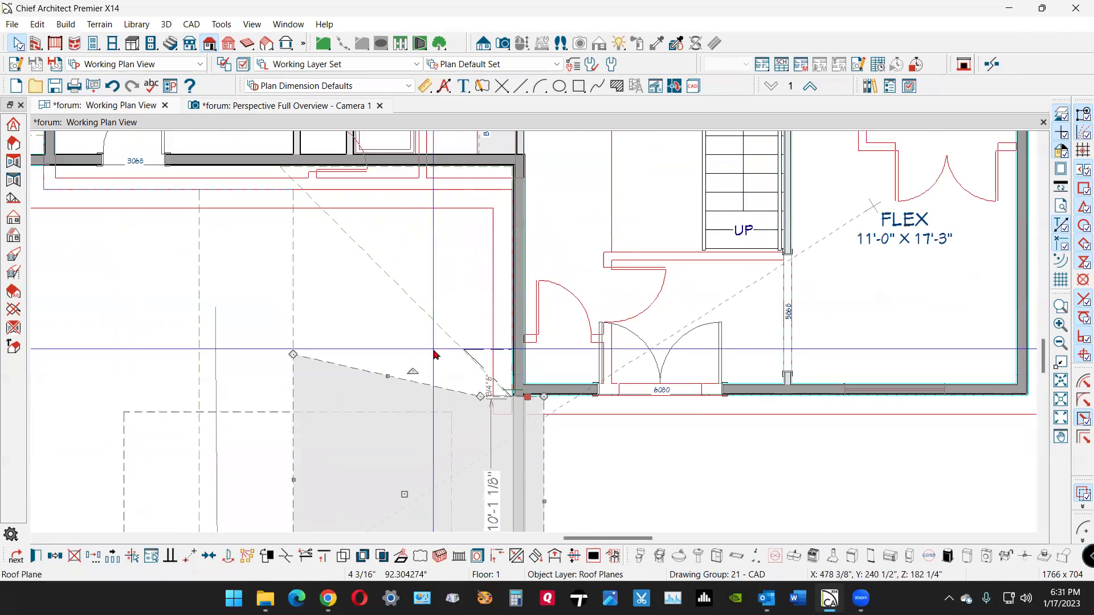
pyautogui.moveTo(387, 376); pyautogui.dragTo(388, 375)
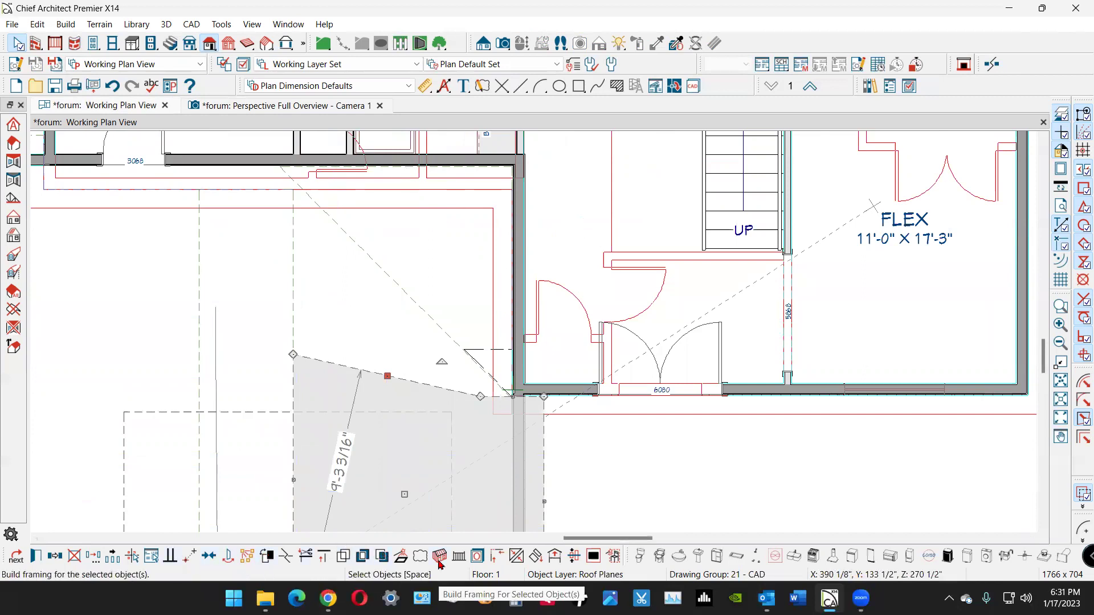
pyautogui.click(514, 558)
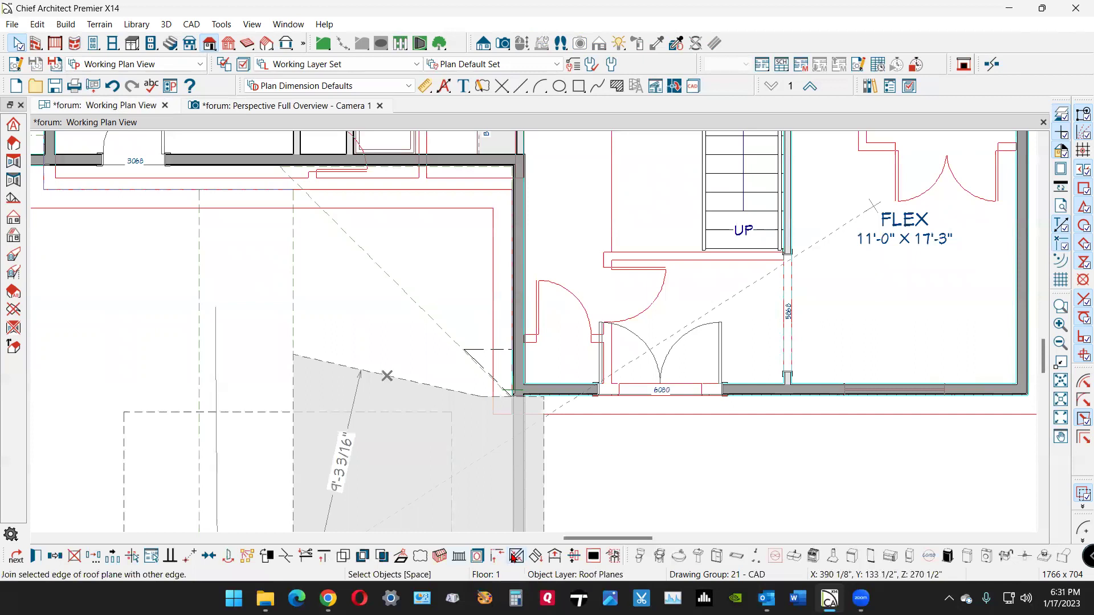
pyautogui.click(387, 377)
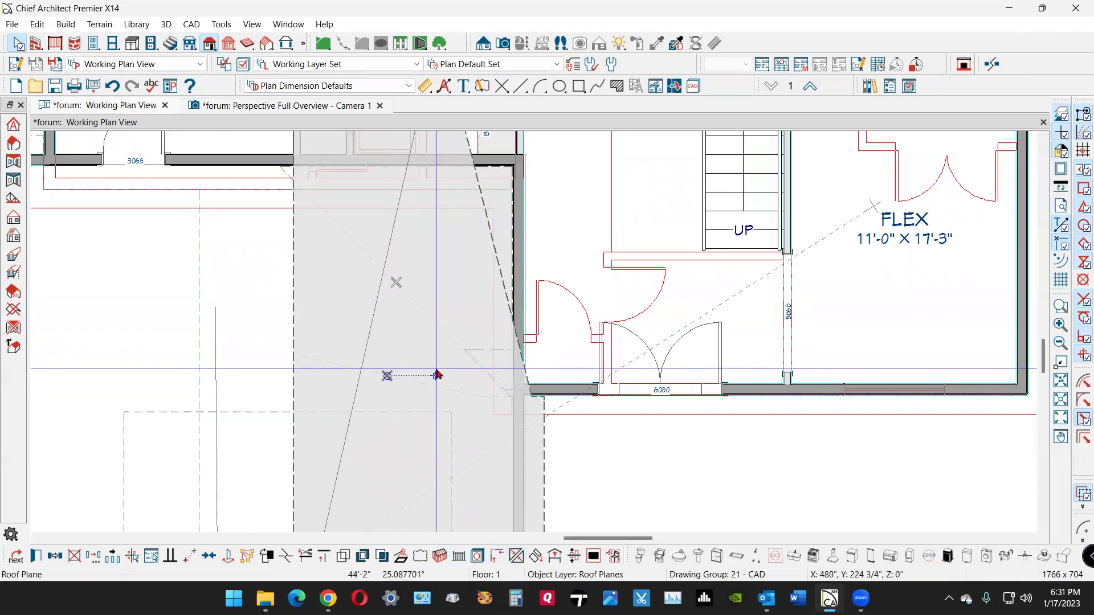
pyautogui.scroll(1, 439, 373)
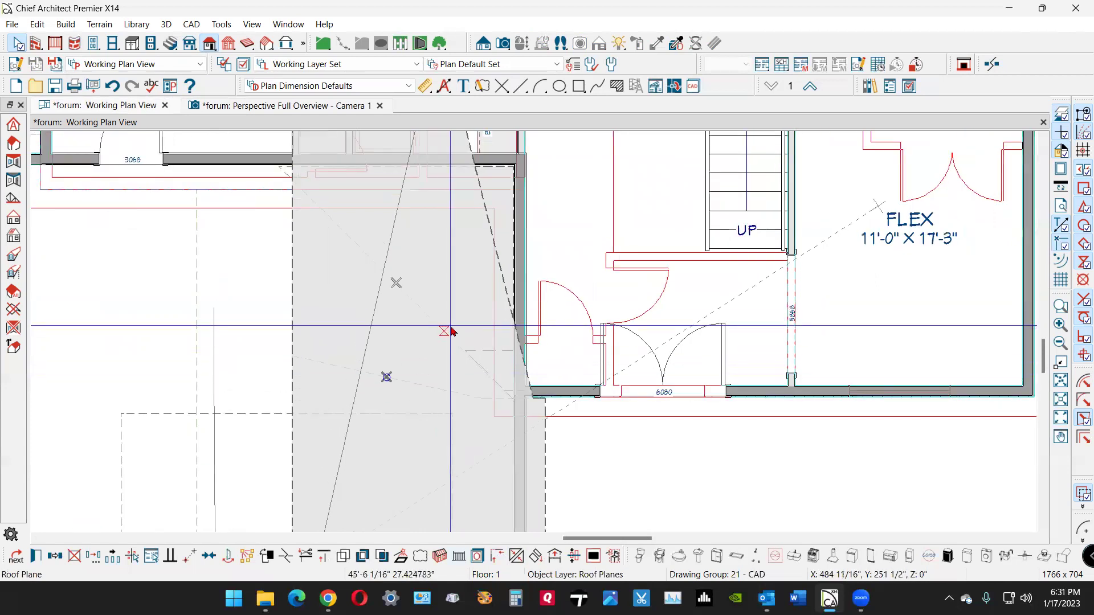
pyautogui.scroll(-4, 456, 320)
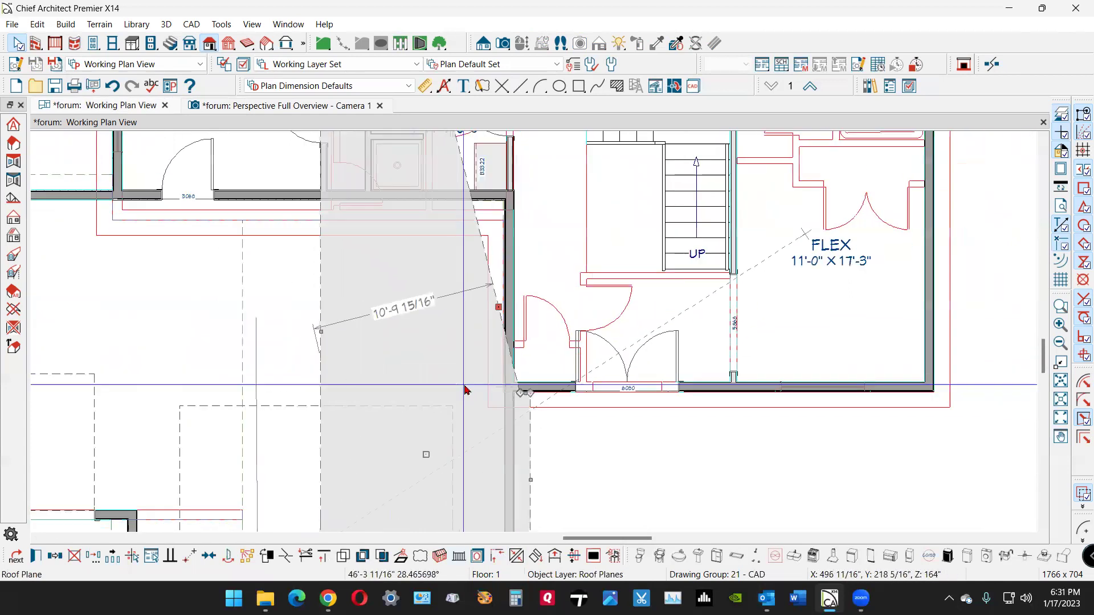
pyautogui.scroll(-4, 427, 274)
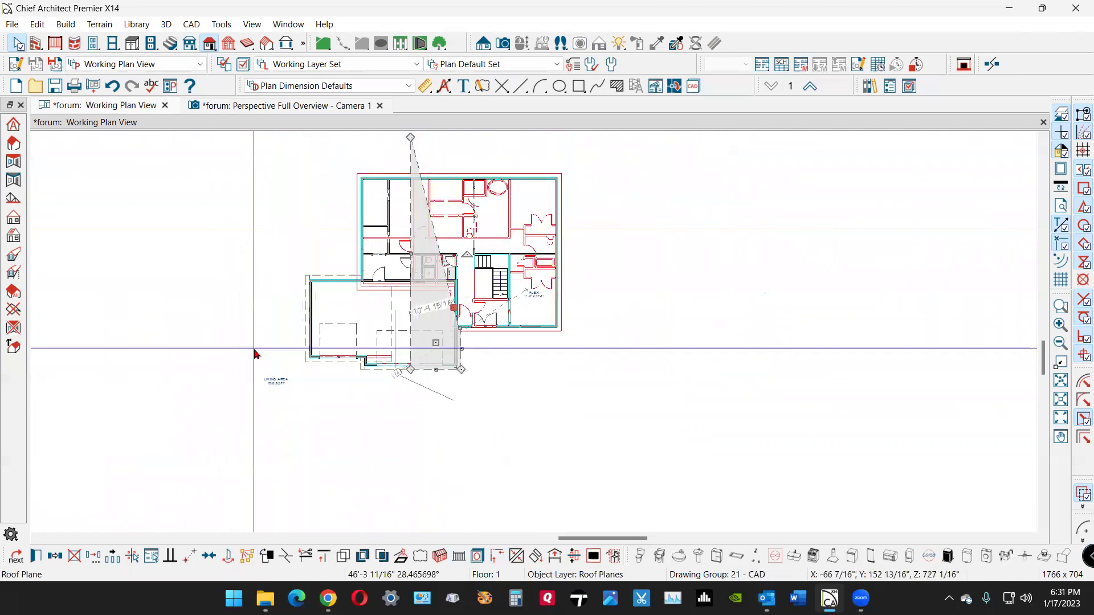
pyautogui.click(265, 106)
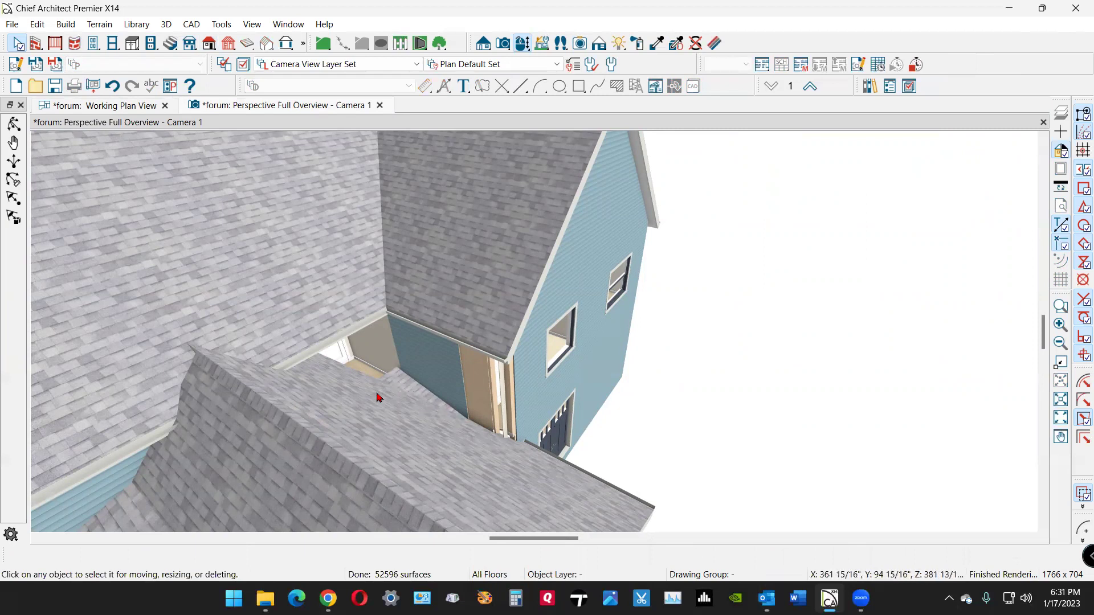
# - In the plan view, break the front garage roof plane's long ridge edge at the reference floor's front wall line above the garage
pyautogui.click(151, 106)
pyautogui.scroll(3, 420, 313)
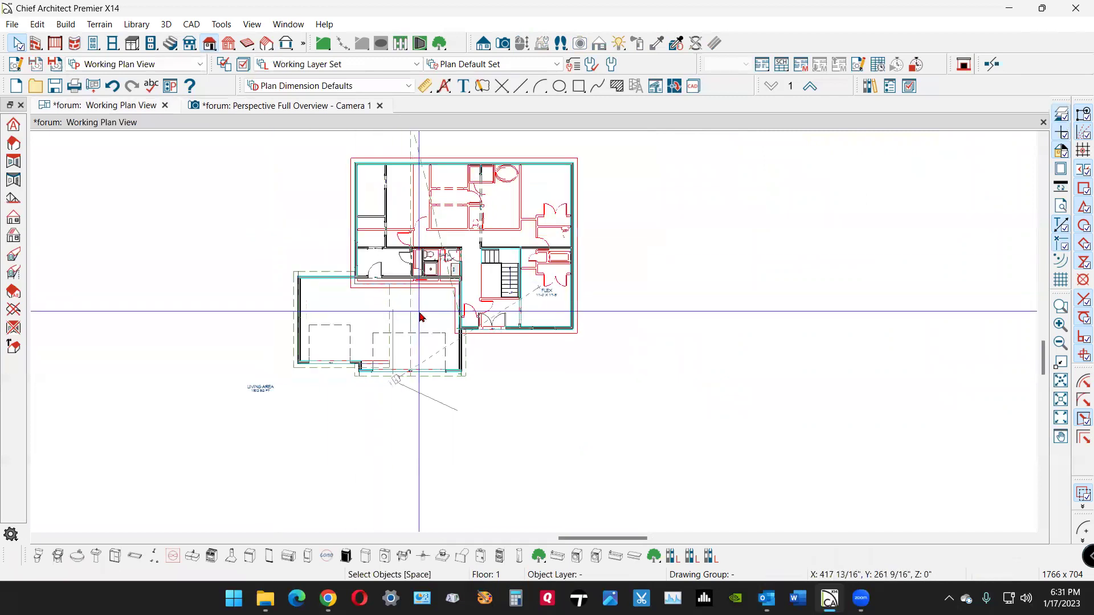
pyautogui.scroll(4, 466, 367)
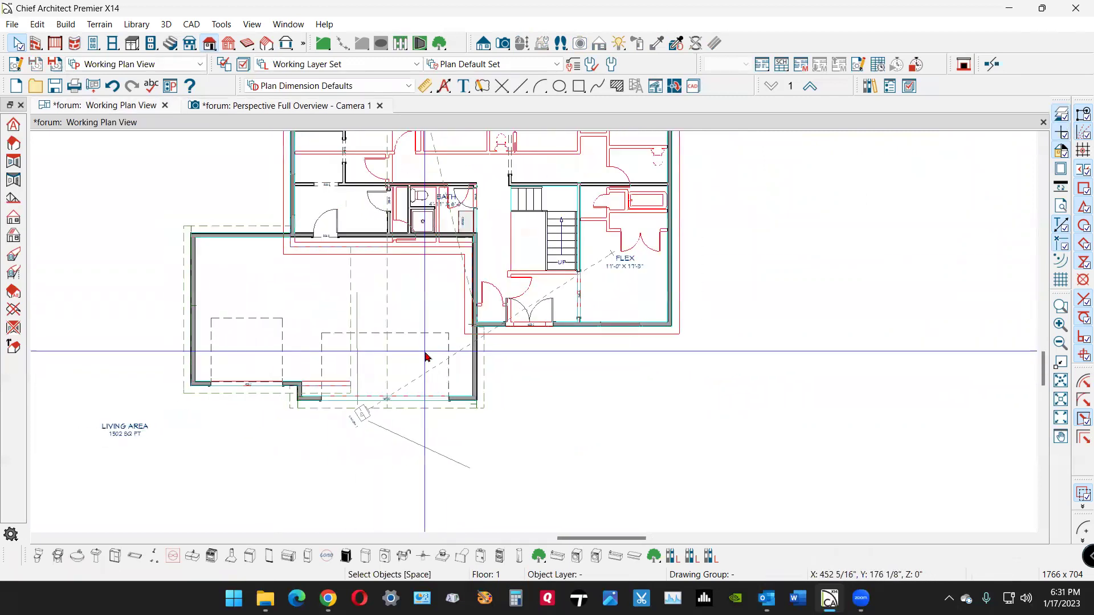
pyautogui.click(433, 439)
pyautogui.scroll(-2, 433, 438)
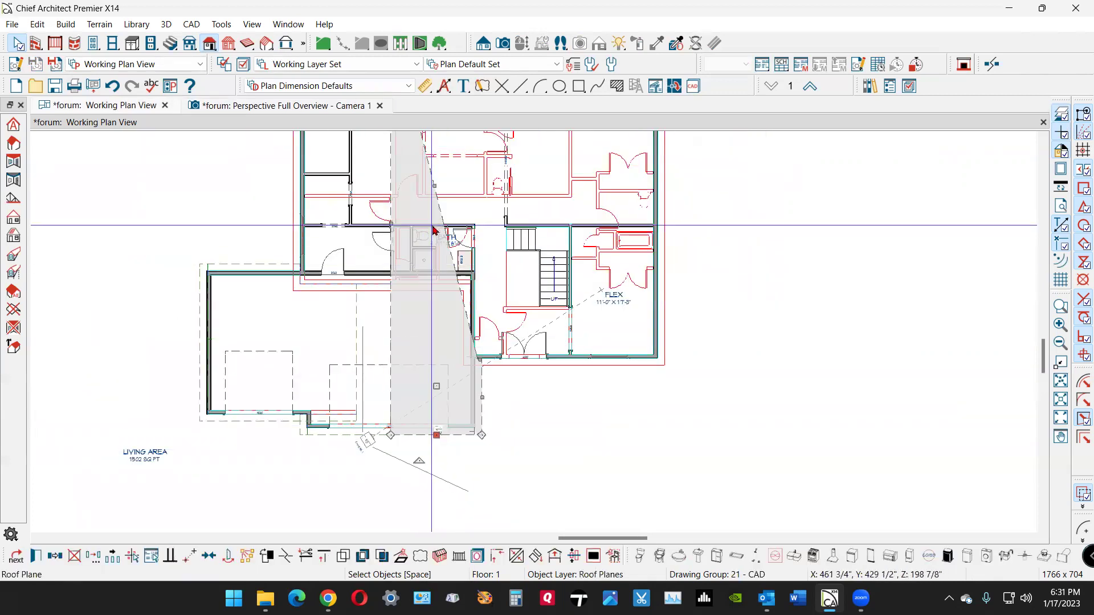
pyautogui.scroll(-3, 409, 368)
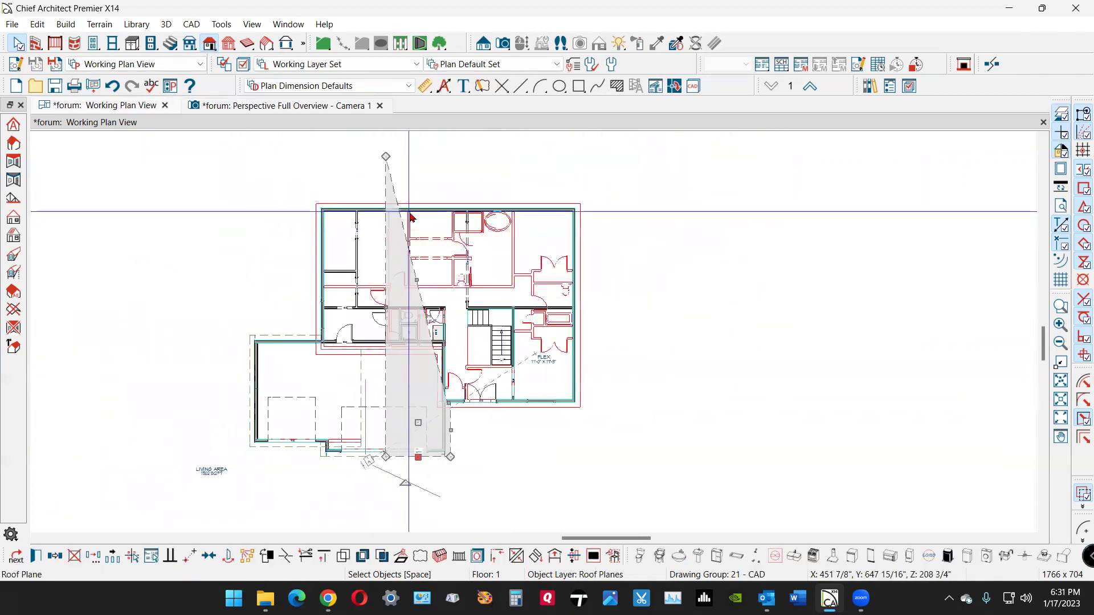
pyautogui.scroll(2, 417, 235)
pyautogui.scroll(1, 421, 239)
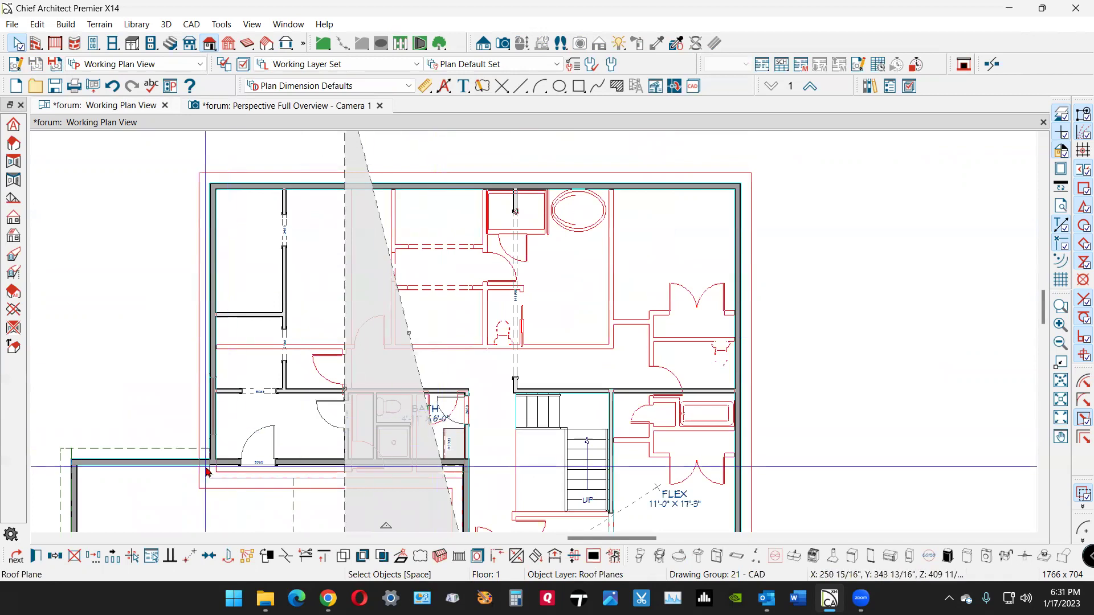
pyautogui.press('Escape')
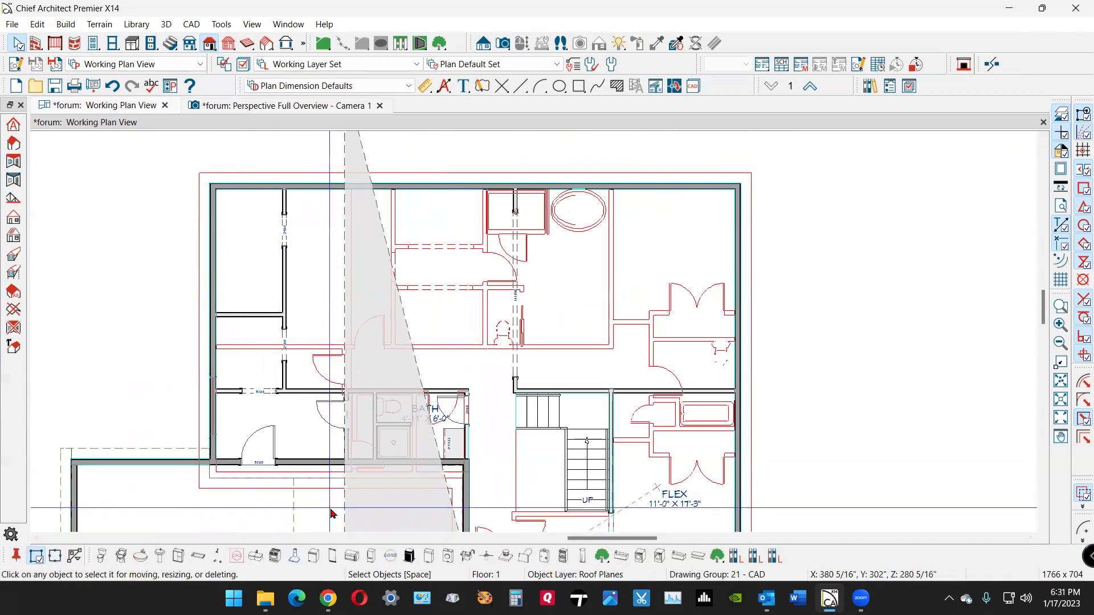
pyautogui.scroll(3, 339, 502)
pyautogui.scroll(1, 339, 505)
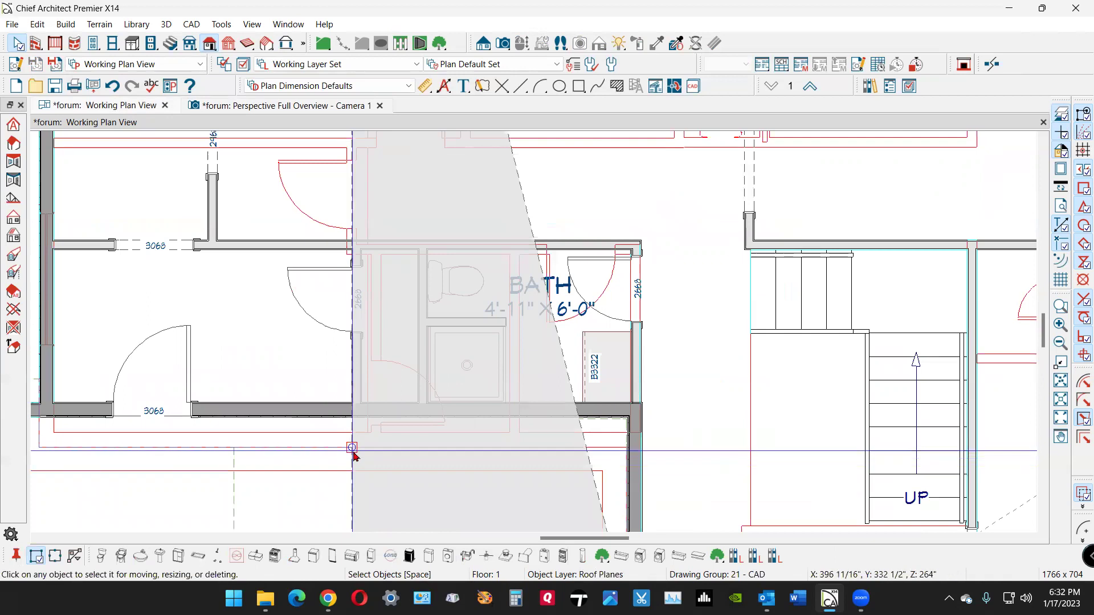
pyautogui.click(353, 454)
# - Move the roof plane's far pointed corner back to its diagonal edge so the upper edge follows the reference floor's front wall line
pyautogui.scroll(-4, 357, 458)
pyautogui.scroll(-2, 382, 320)
pyautogui.moveTo(375, 155); pyautogui.dragTo(443, 427)
pyautogui.scroll(1, 432, 455)
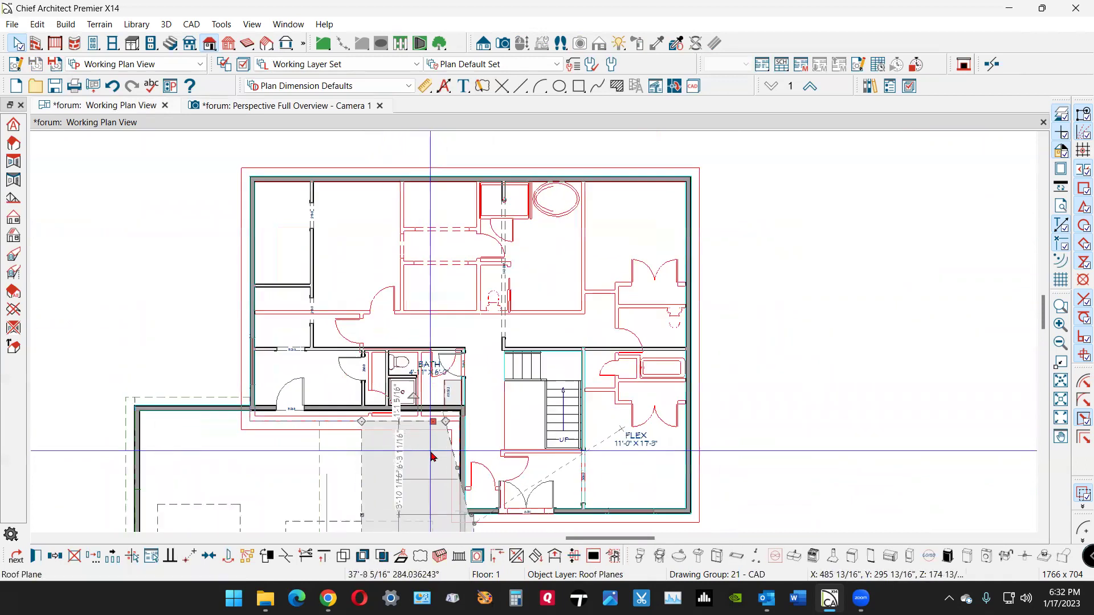
pyautogui.scroll(2, 432, 456)
pyautogui.press('Escape')
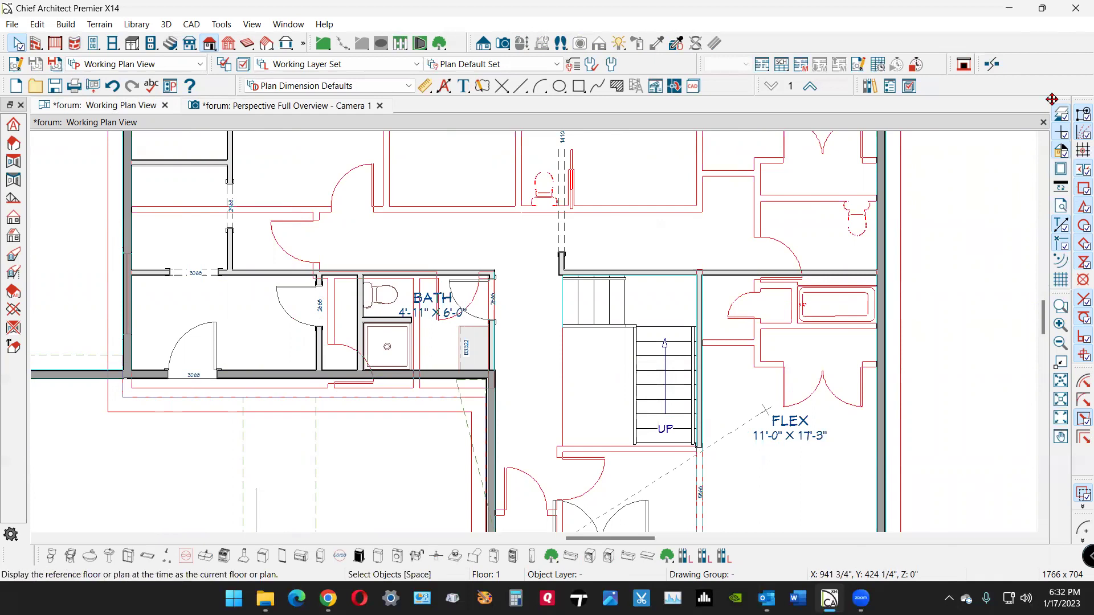
# - Turn off the reference floor display and check the shortened garage roof plane against the house wall in the camera view
pyautogui.click(1063, 115)
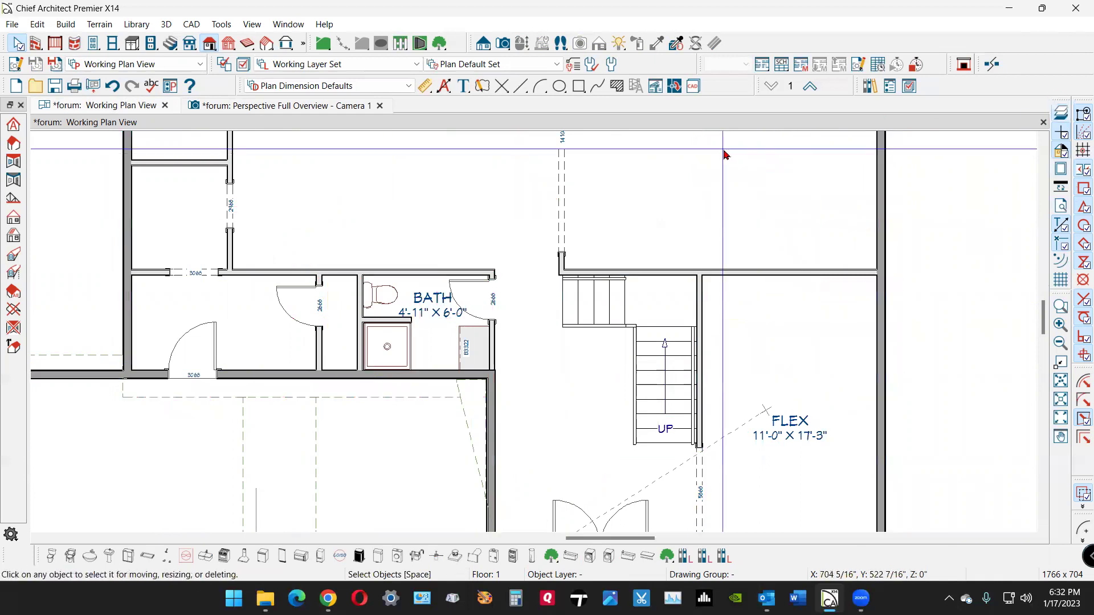
pyautogui.scroll(-5, 562, 287)
pyautogui.scroll(5, 487, 398)
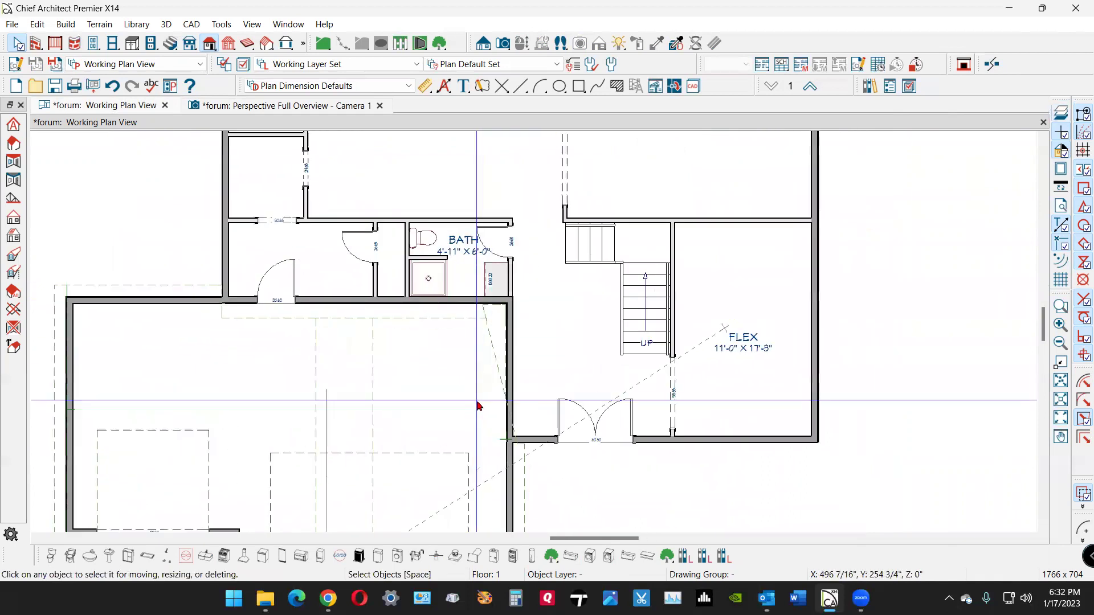
pyautogui.rightClick(499, 331)
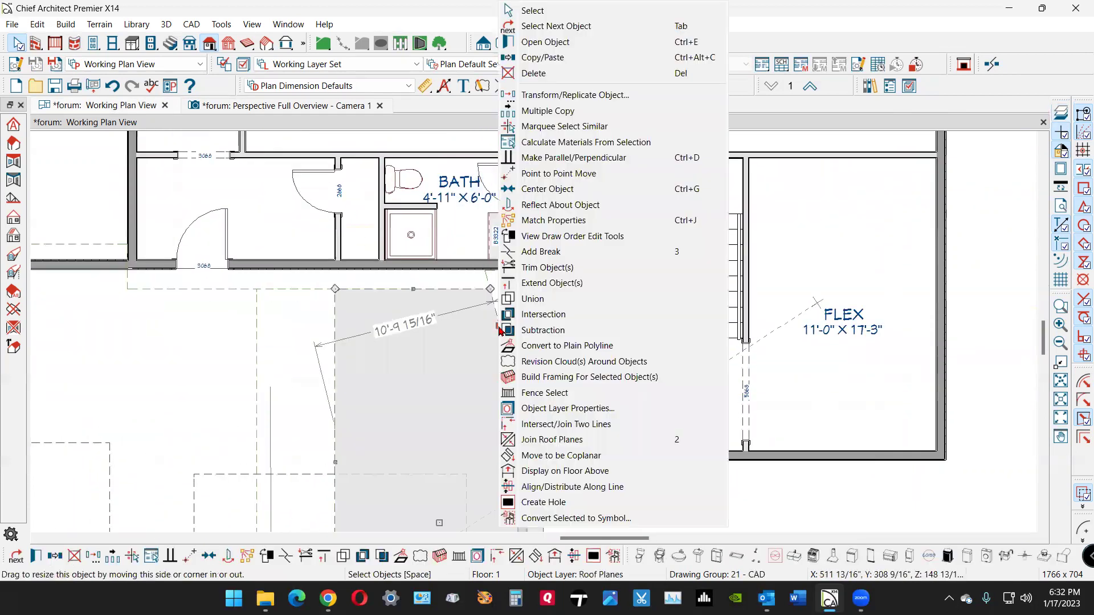
pyautogui.press('Escape')
pyautogui.moveTo(501, 341); pyautogui.dragTo(504, 339)
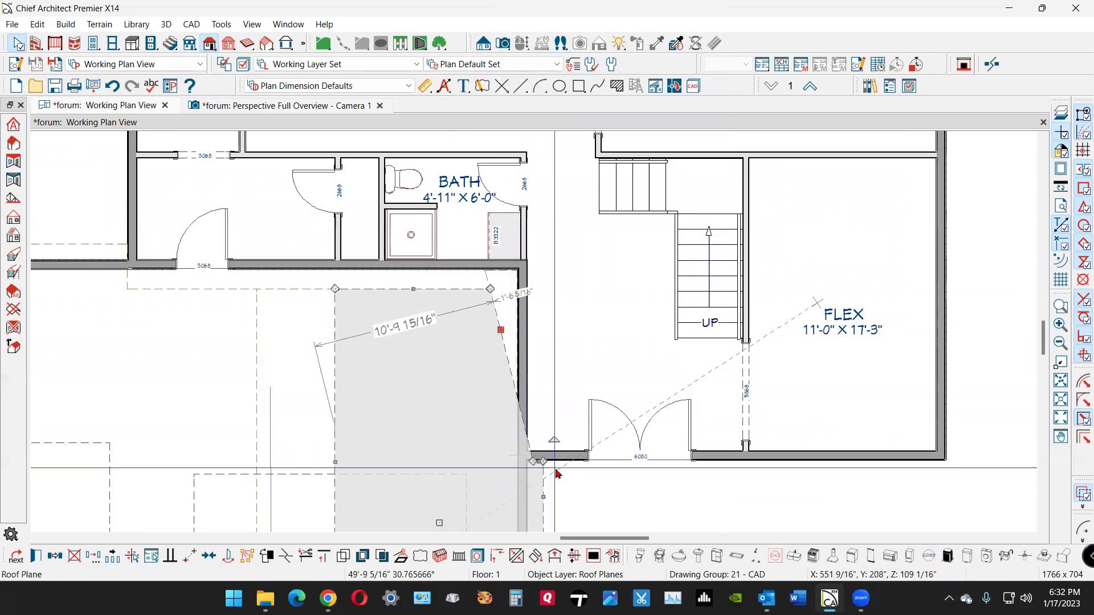
pyautogui.scroll(2, 557, 473)
pyautogui.scroll(2, 556, 479)
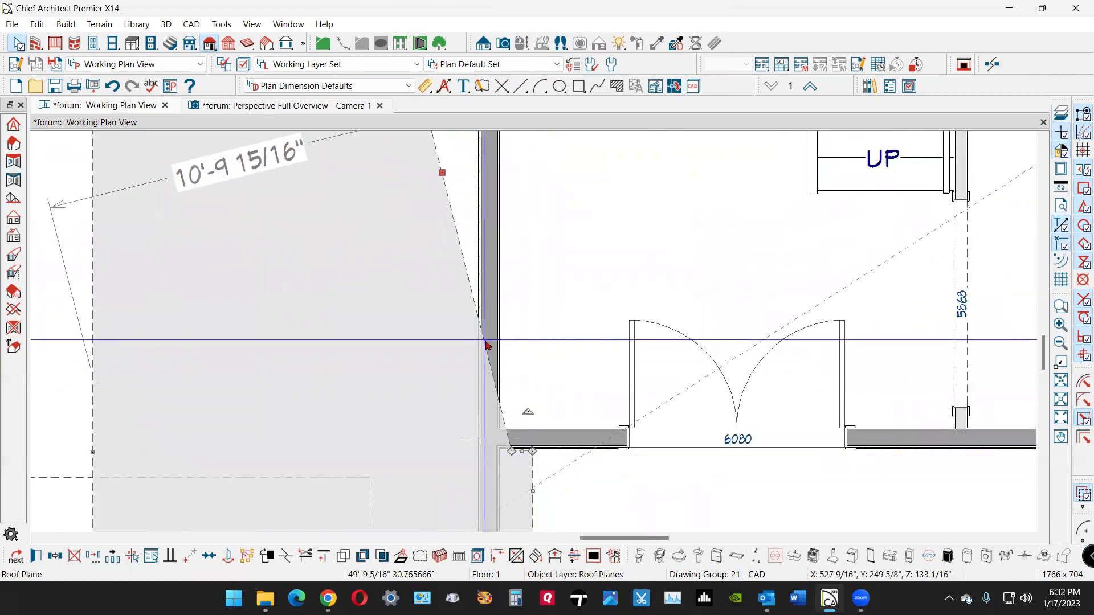
pyautogui.click(335, 106)
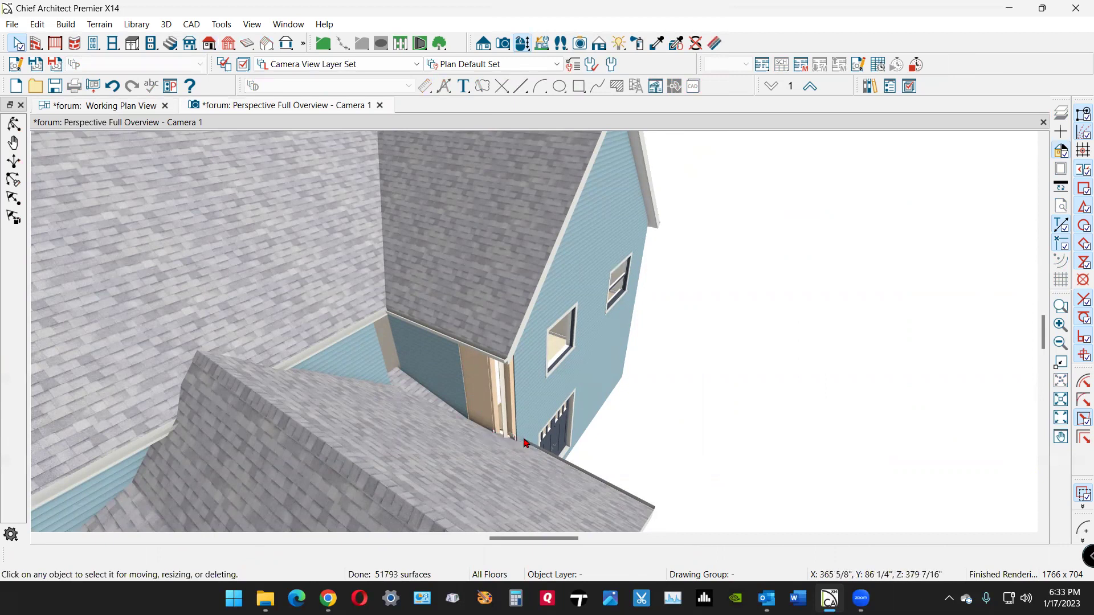
# - Examine in plan how the triangular roof plane and the front garage roof plane's edges meet near the front entry wall corner
pyautogui.click(124, 104)
pyautogui.scroll(-1, 395, 226)
pyautogui.scroll(2, 467, 345)
pyautogui.scroll(-2, 402, 345)
pyautogui.scroll(3, 403, 220)
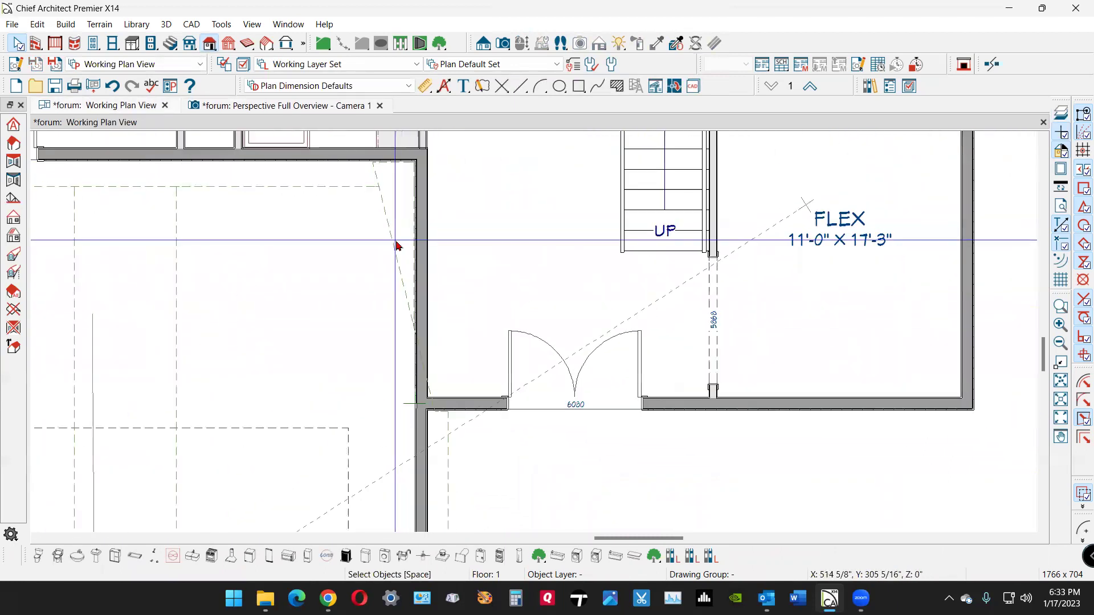
pyautogui.click(397, 246)
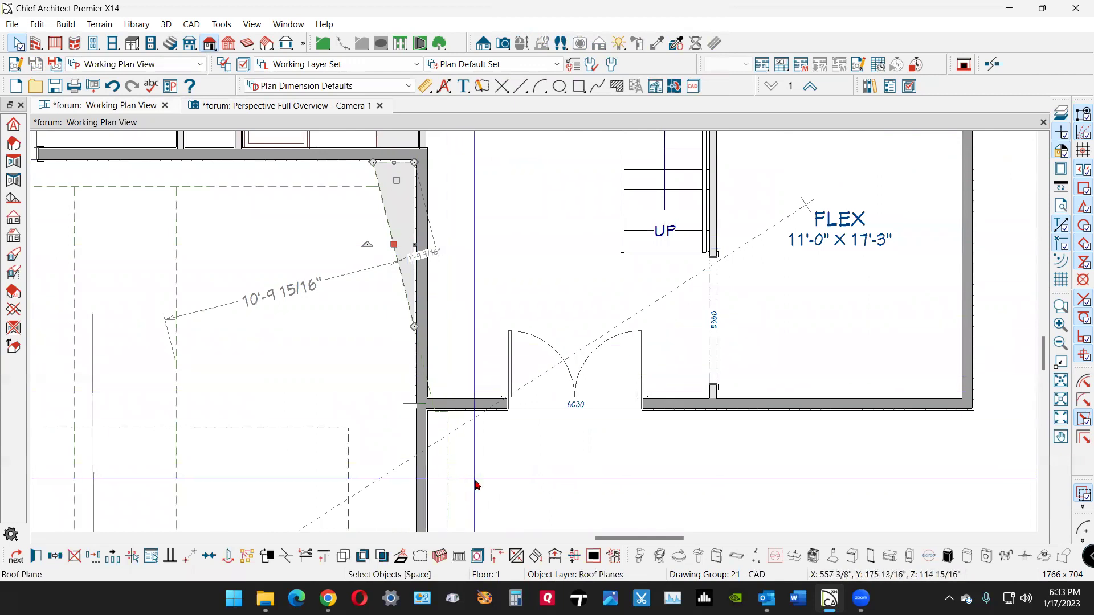
pyautogui.moveTo(442, 469); pyautogui.dragTo(445, 460)
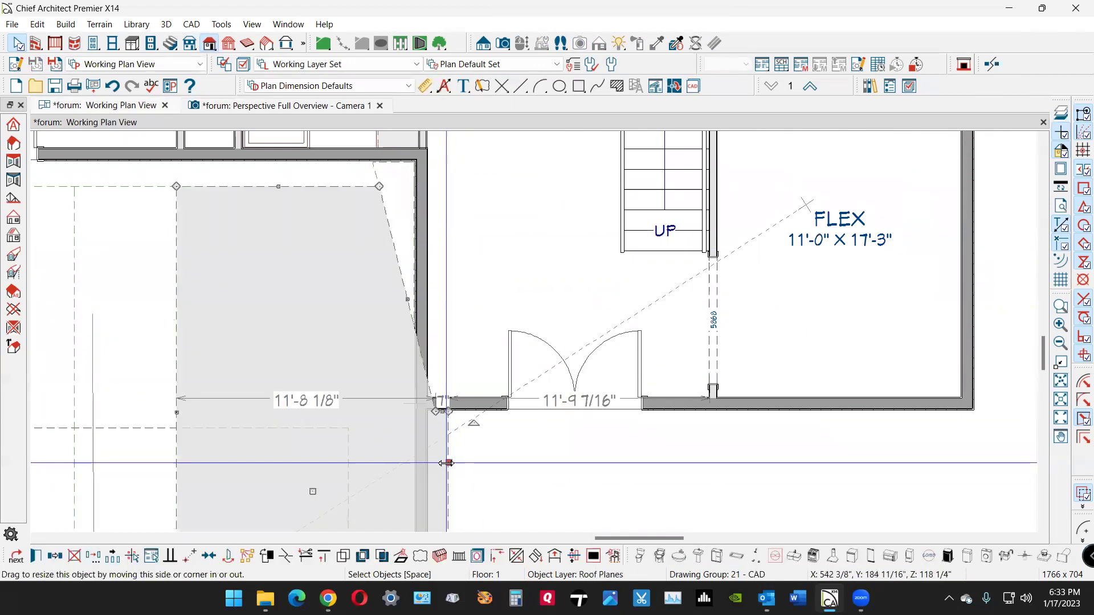
pyautogui.scroll(1, 445, 459)
pyautogui.scroll(1, 436, 383)
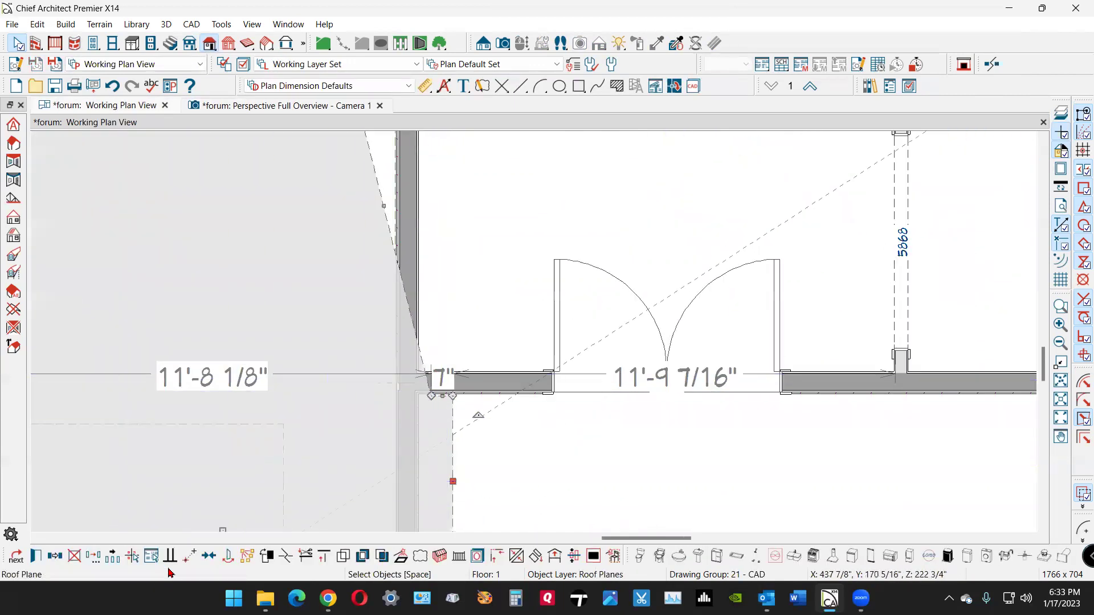
pyautogui.click(286, 555)
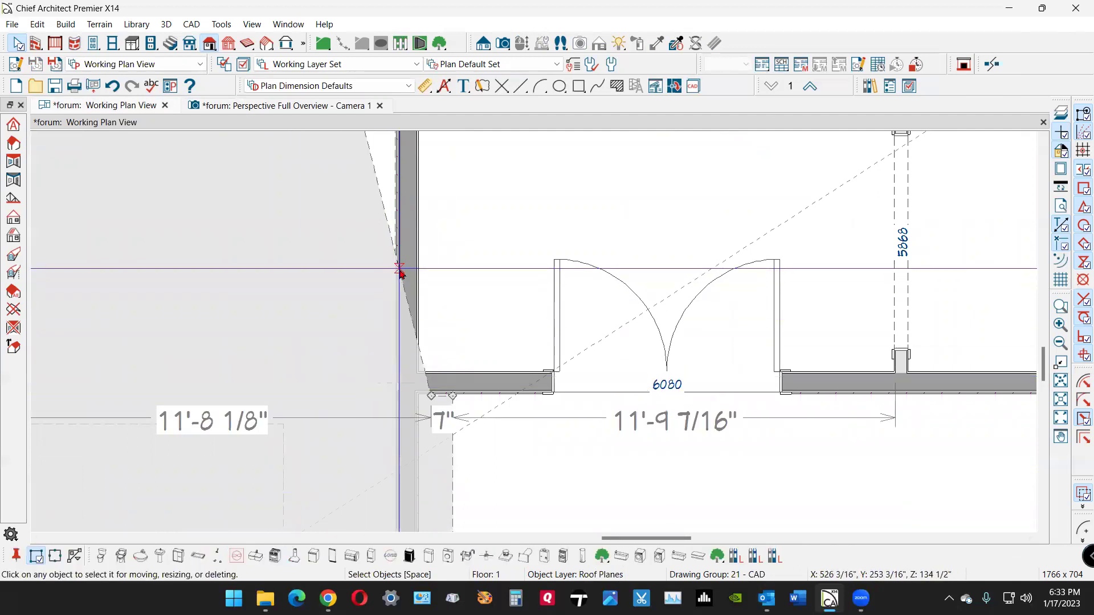
pyautogui.scroll(-3, 381, 468)
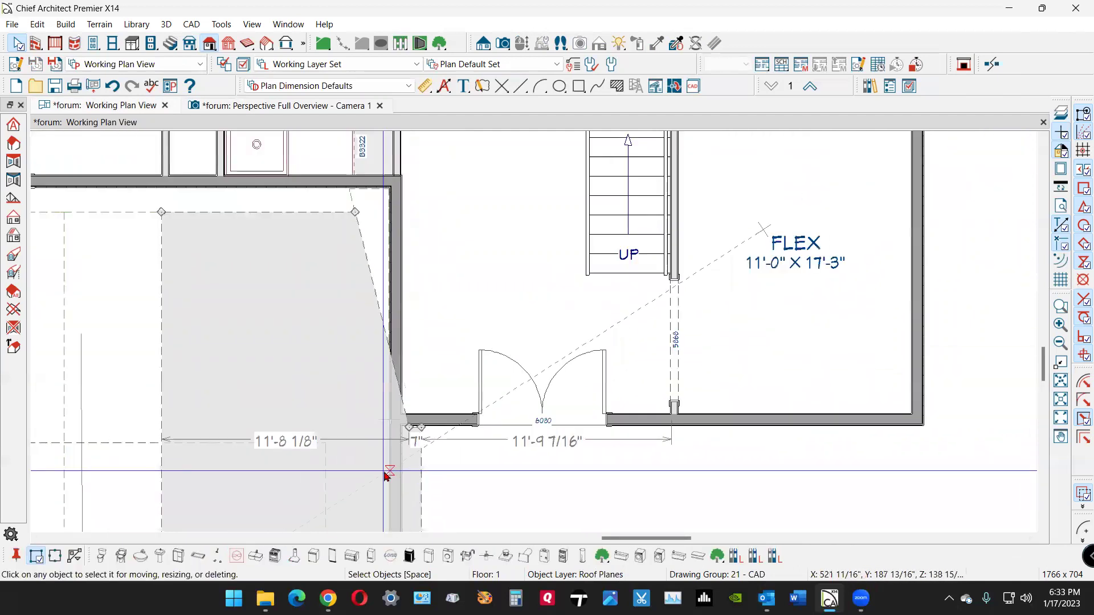
pyautogui.press('Escape')
# - Raise the triangular roof plane with Transform/Replicate Object, using a Z Delta of 6 inches
pyautogui.click(375, 282)
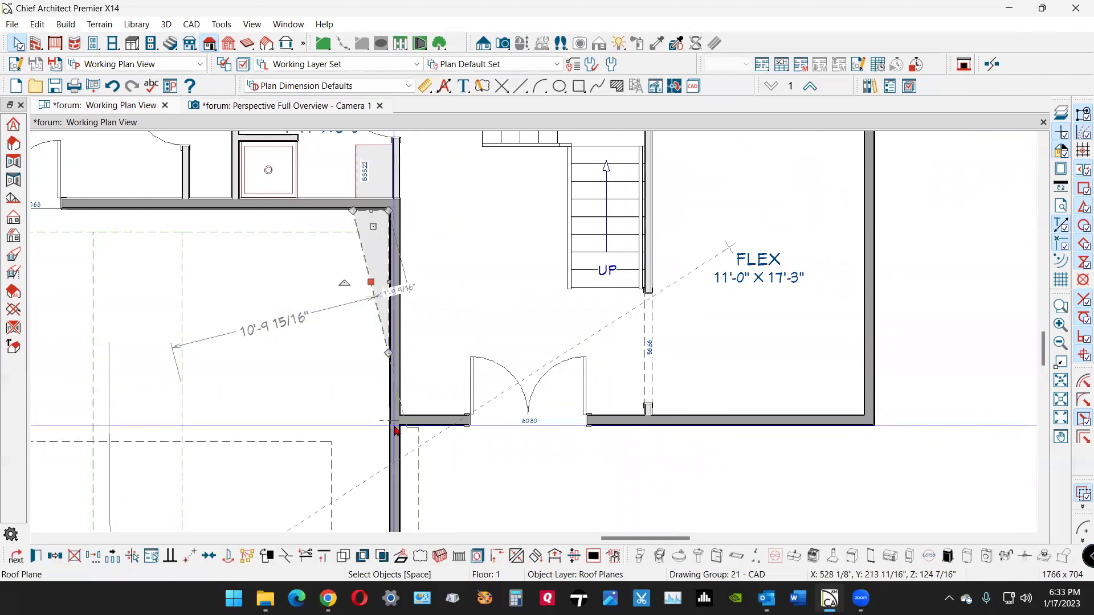
pyautogui.click(96, 558)
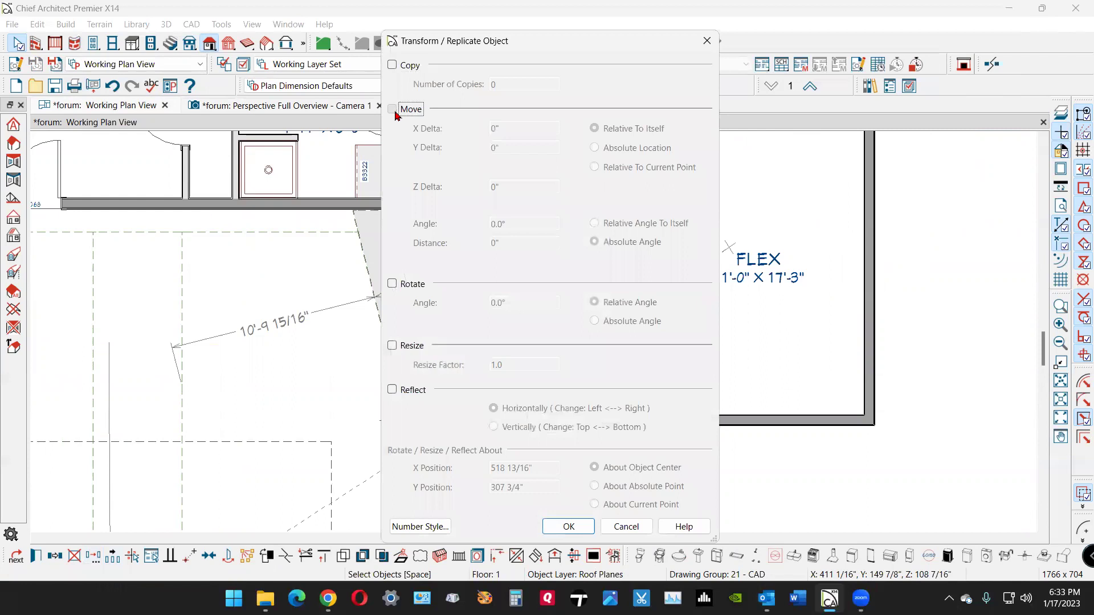
pyautogui.click(392, 110)
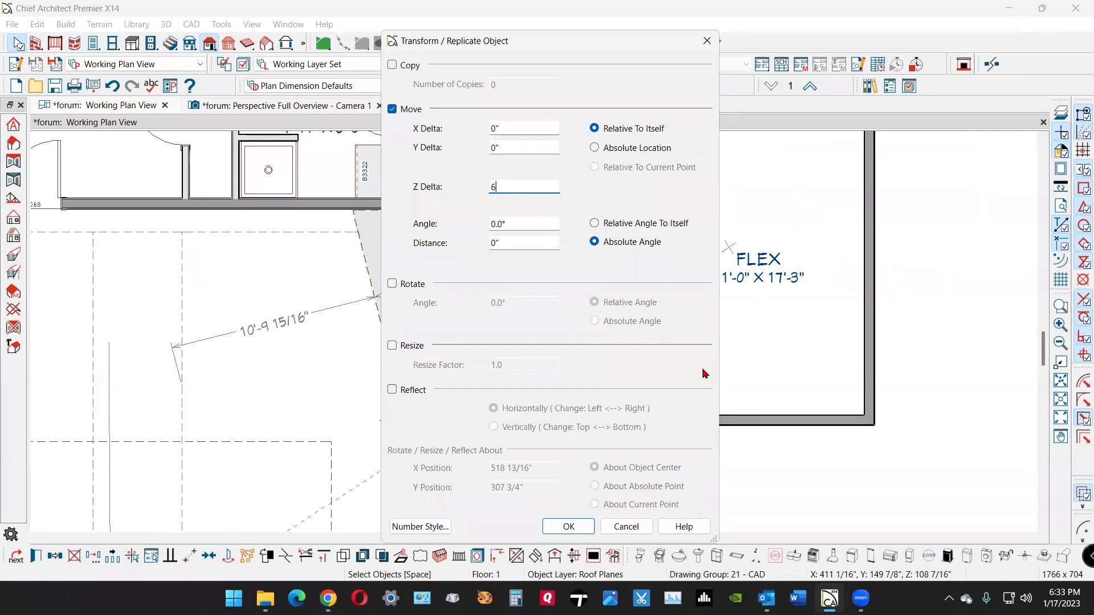
pyautogui.click(569, 527)
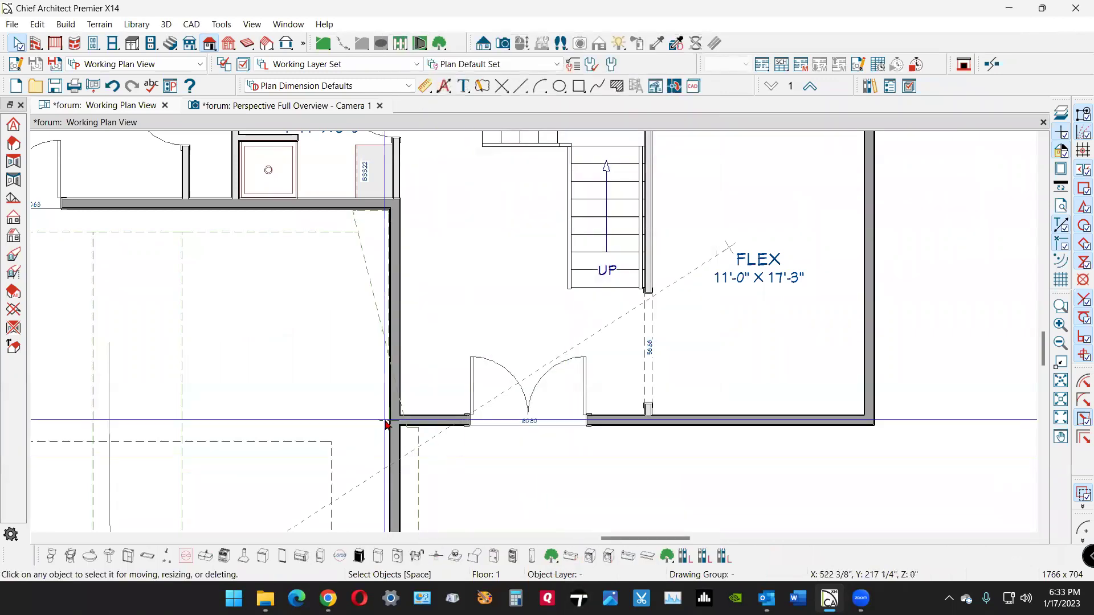
# - Try joining the front garage roof plane's diagonal edge to the raised triangular roof plane
pyautogui.rightClick(369, 304)
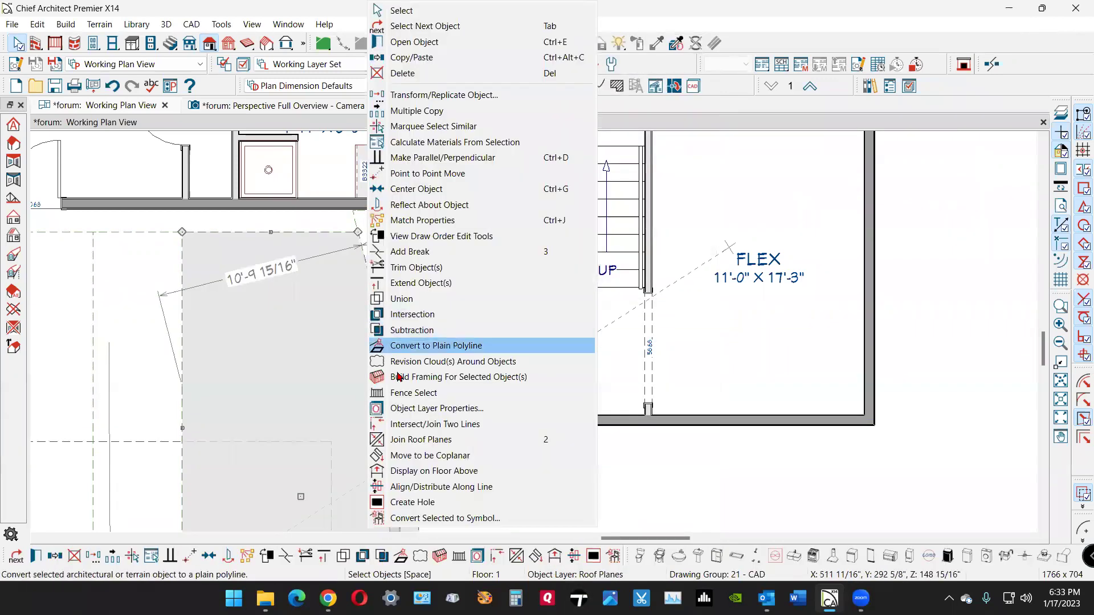
pyautogui.click(403, 441)
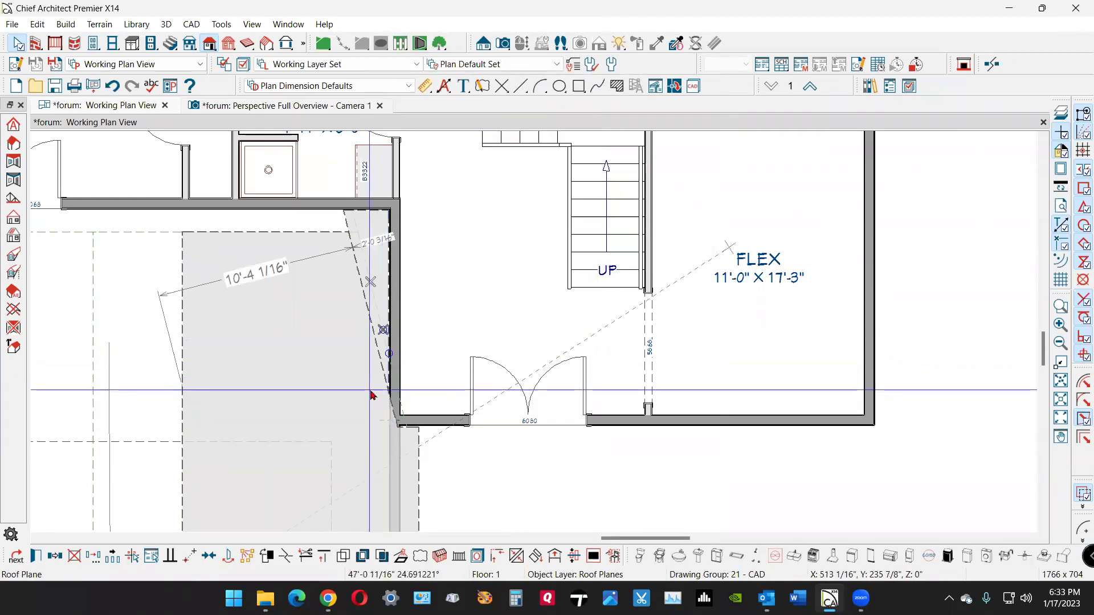
pyautogui.click(390, 393)
# - Raise the triangular roof plane further with Transform/Replicate Object, using a Z Delta of 1 inch
pyautogui.click(375, 284)
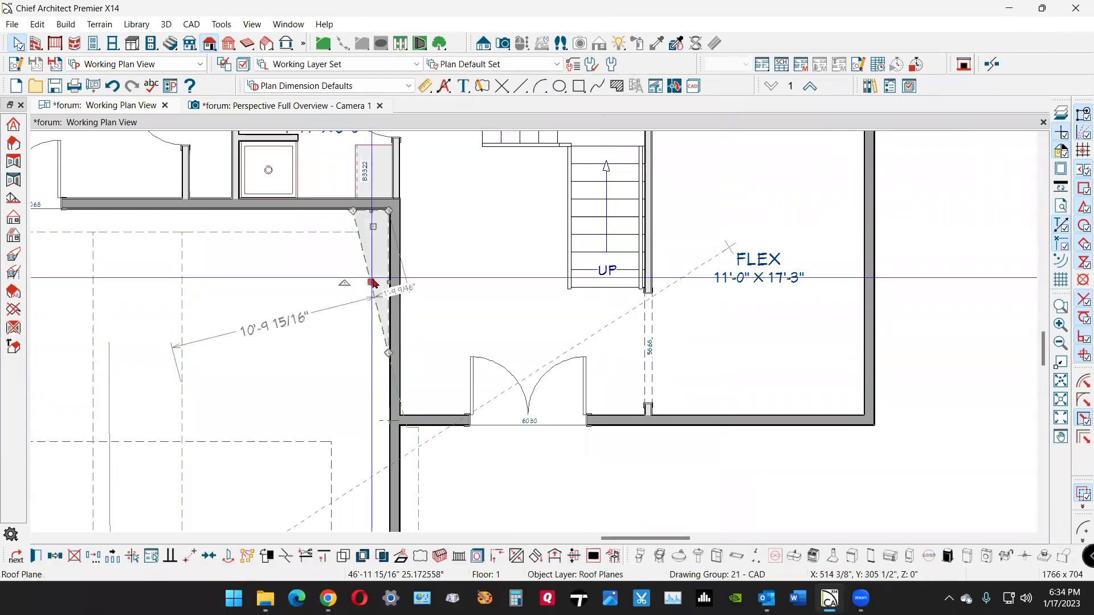
pyautogui.click(93, 557)
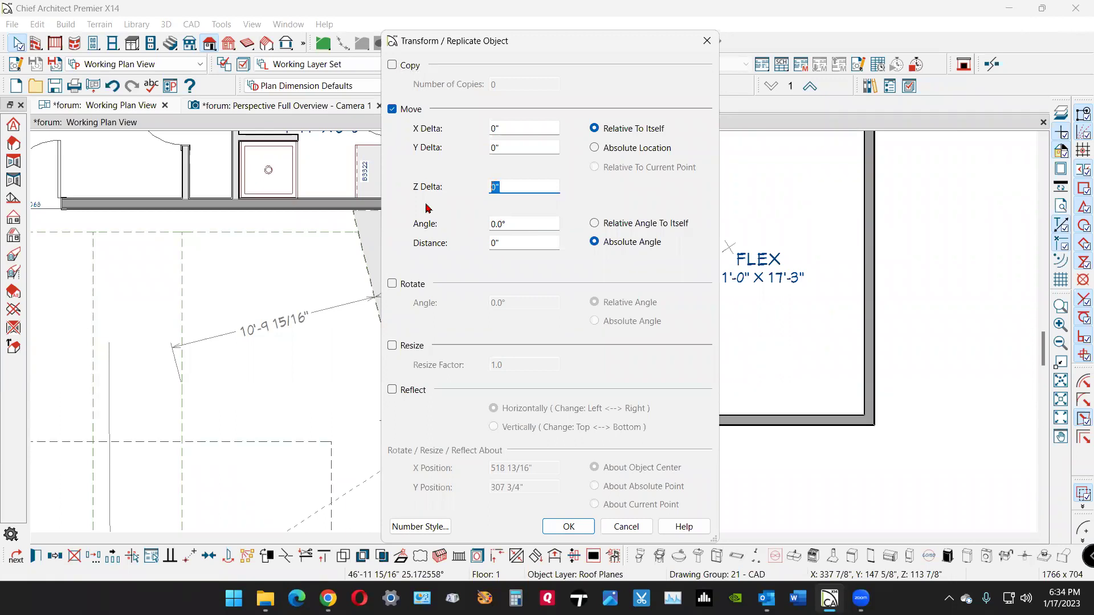
pyautogui.write('1')
pyautogui.click(584, 525)
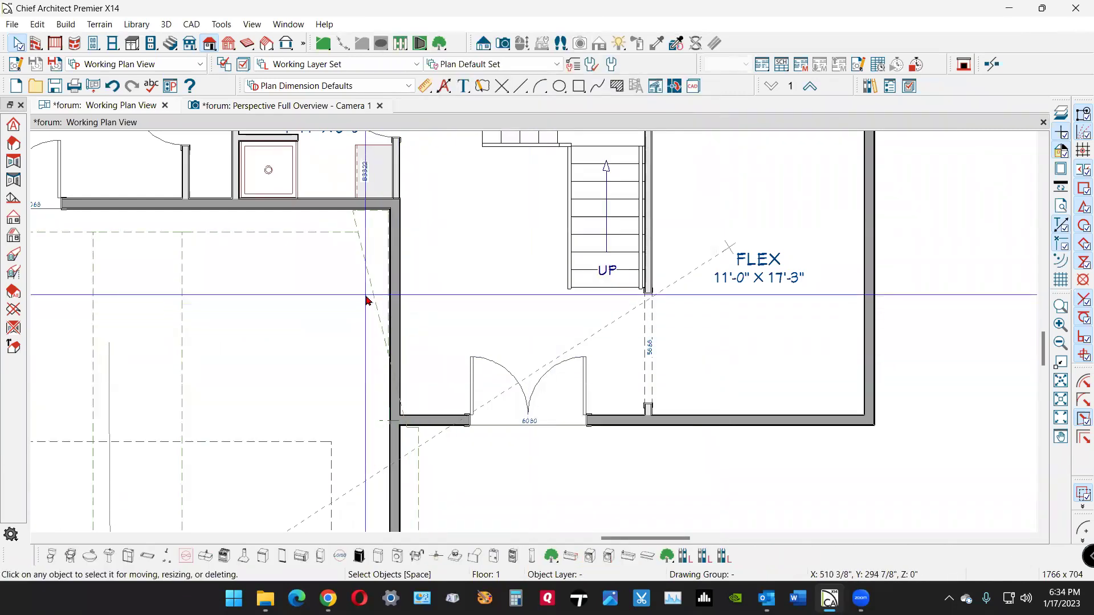
# - Try the roof plane join between the front garage plane and the triangular plane again at the new height
pyautogui.click(368, 297)
pyautogui.click(368, 297)
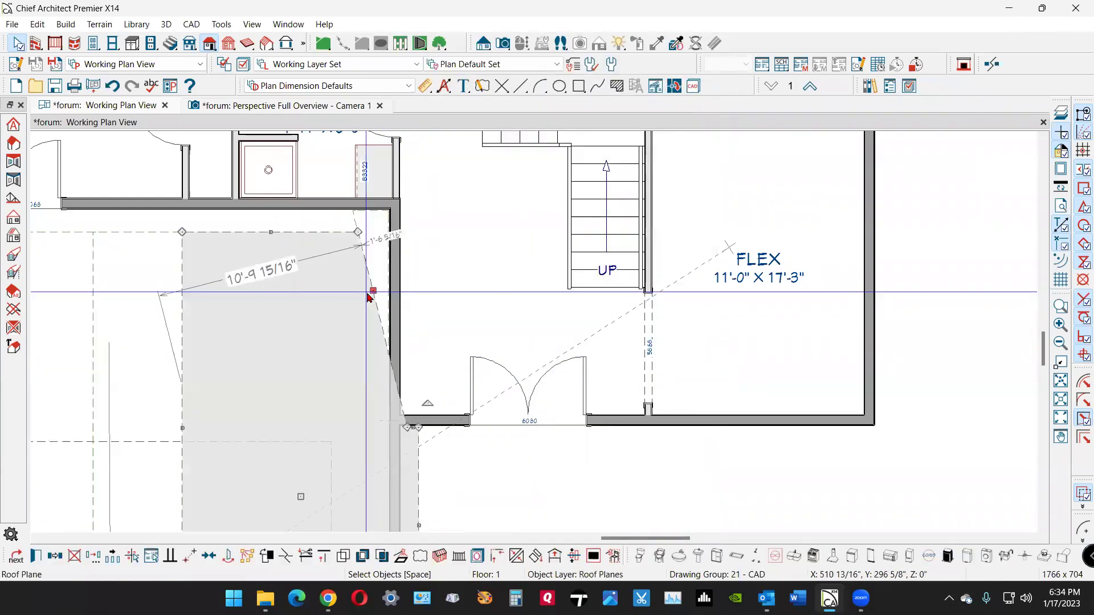
pyautogui.click(531, 558)
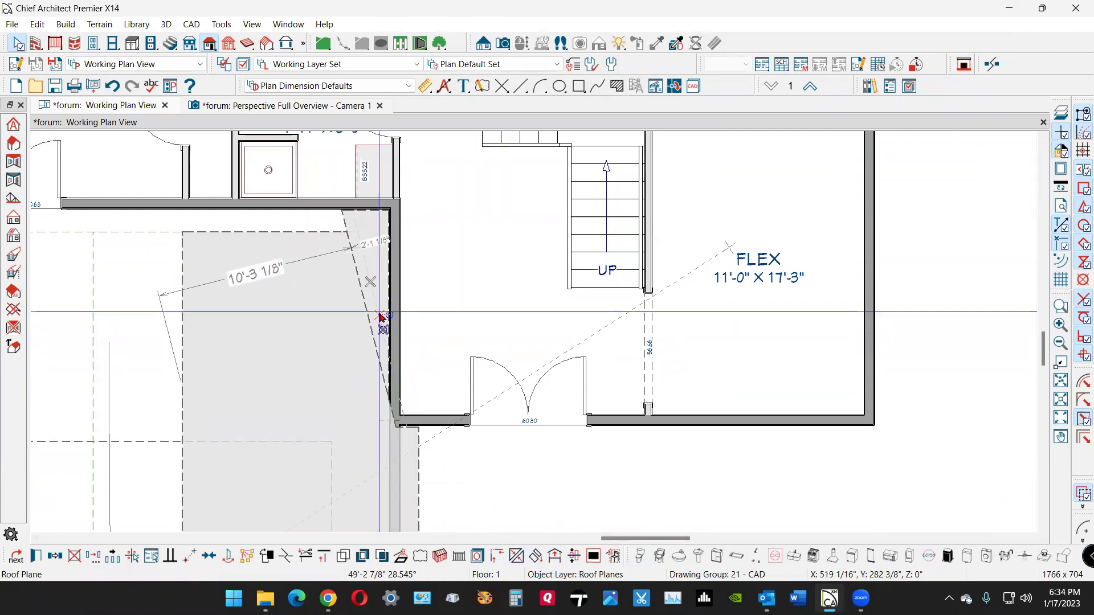
# - Review the triangular roof plane's height and pitch settings in its specification without changing them
pyautogui.click(382, 316)
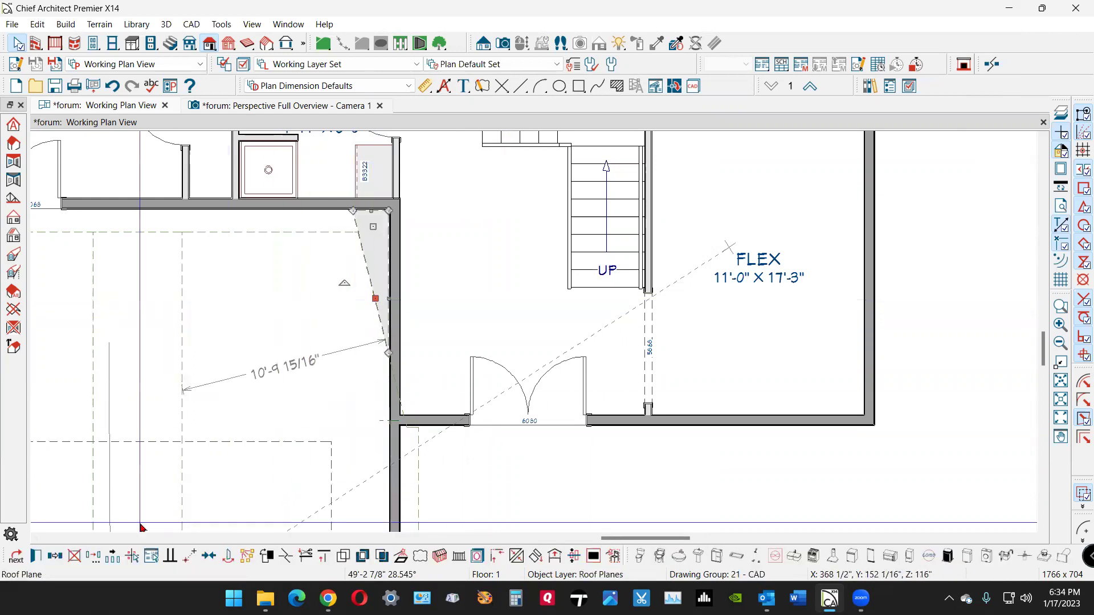
pyautogui.click(34, 560)
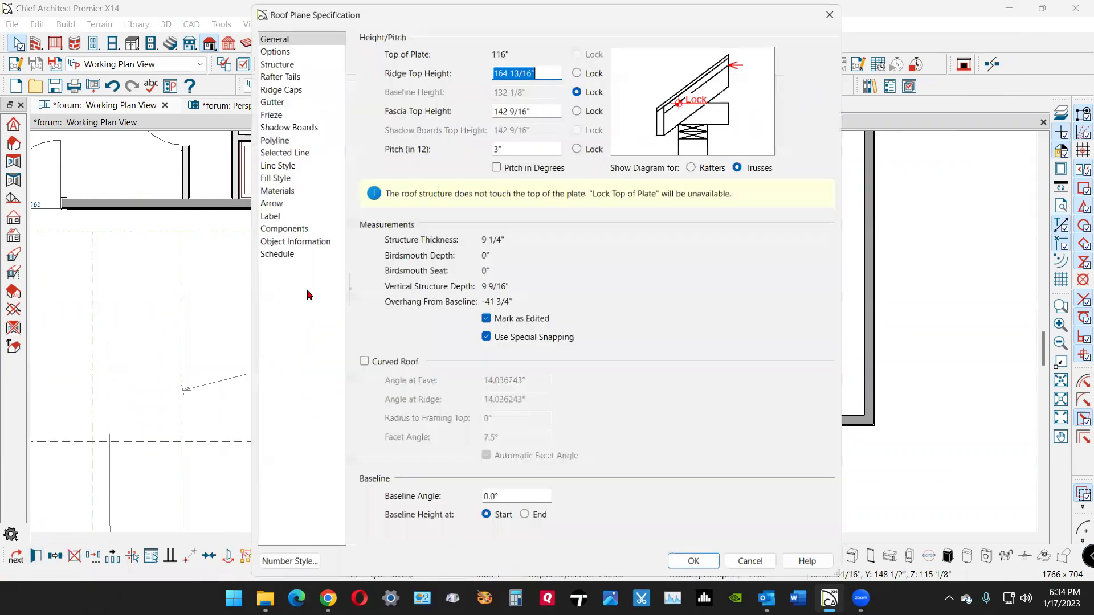
pyautogui.click(754, 565)
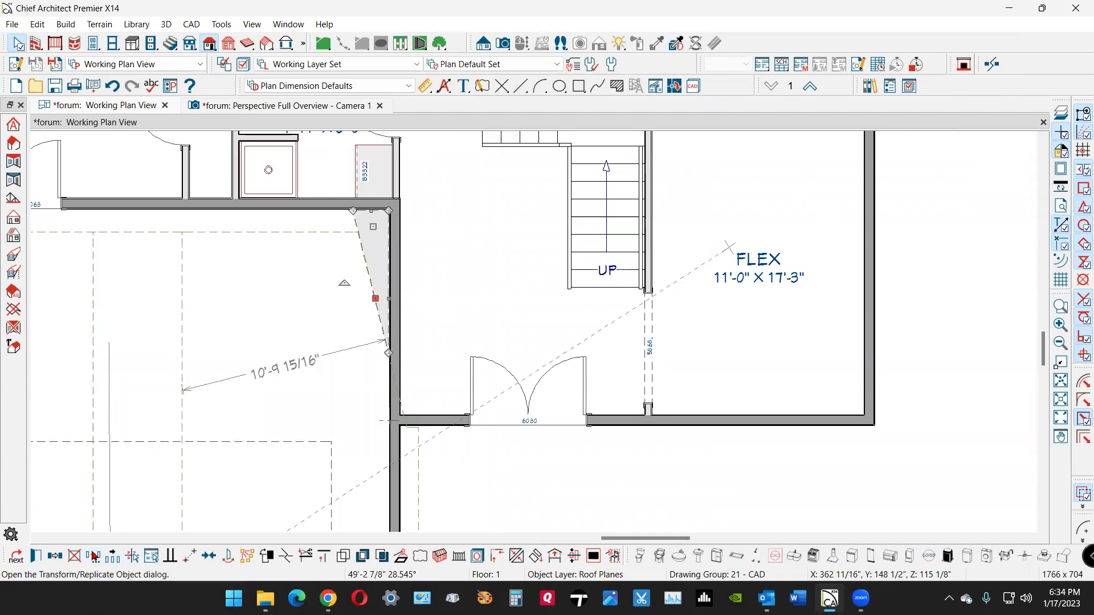
# - Raise the triangular roof plane with Transform/Replicate Object, using a Z Delta of 1/2 inch
pyautogui.click(94, 557)
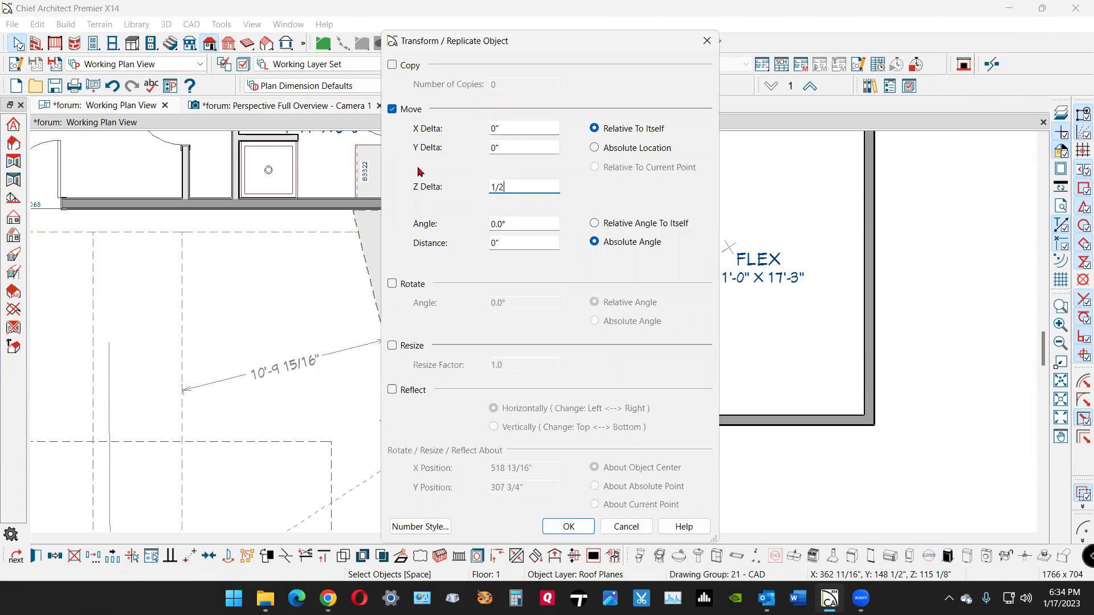
pyautogui.click(572, 525)
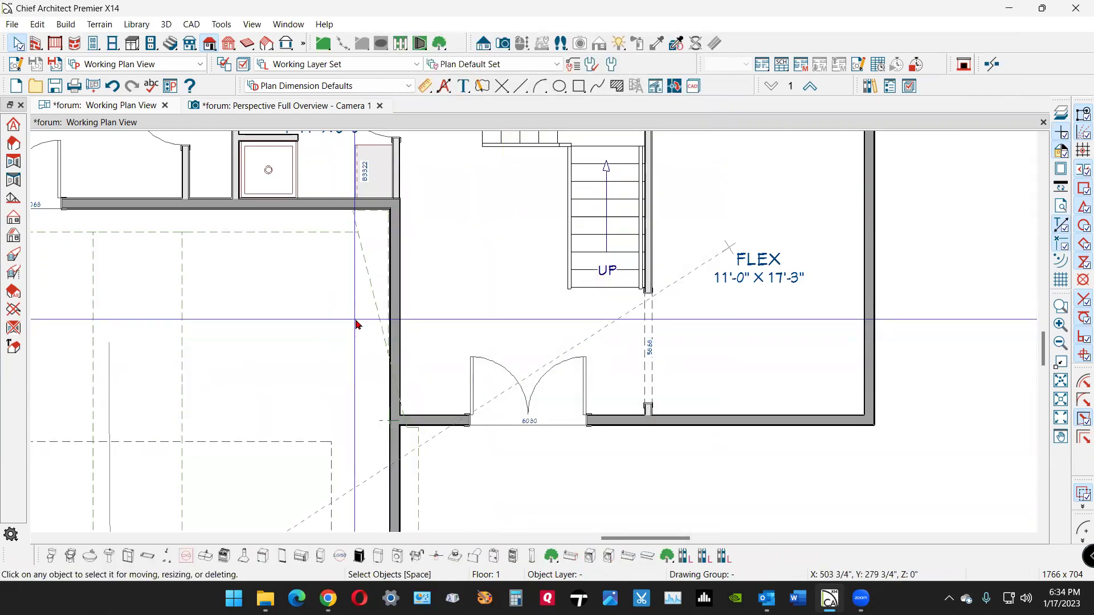
# - Try joining the front garage roof plane's diagonal edge to the triangular roof plane, then back out of the join
pyautogui.click(367, 291)
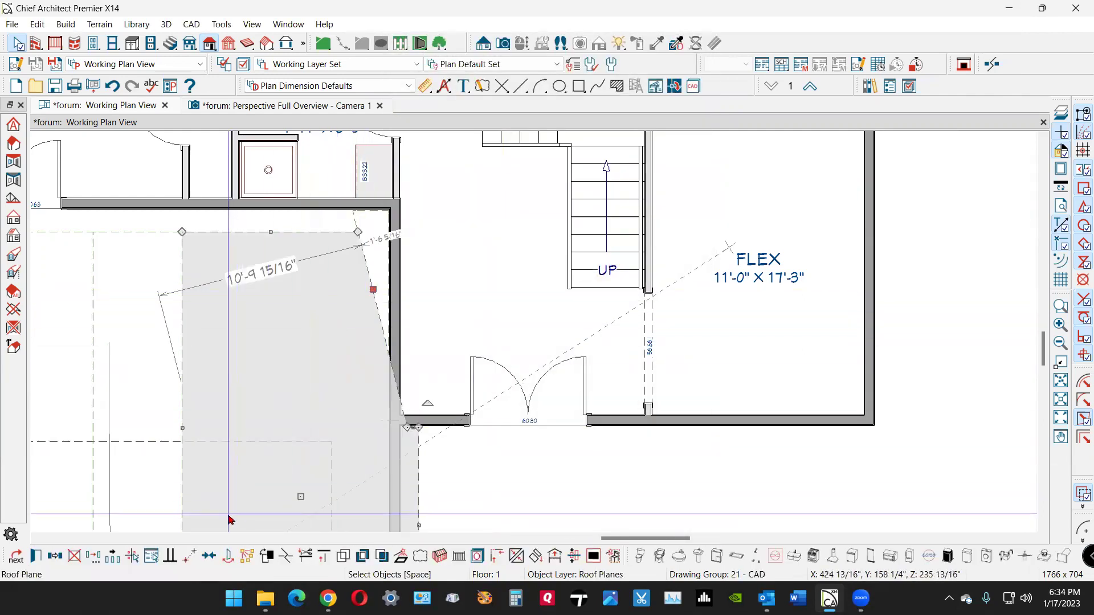
pyautogui.click(517, 557)
pyautogui.click(379, 333)
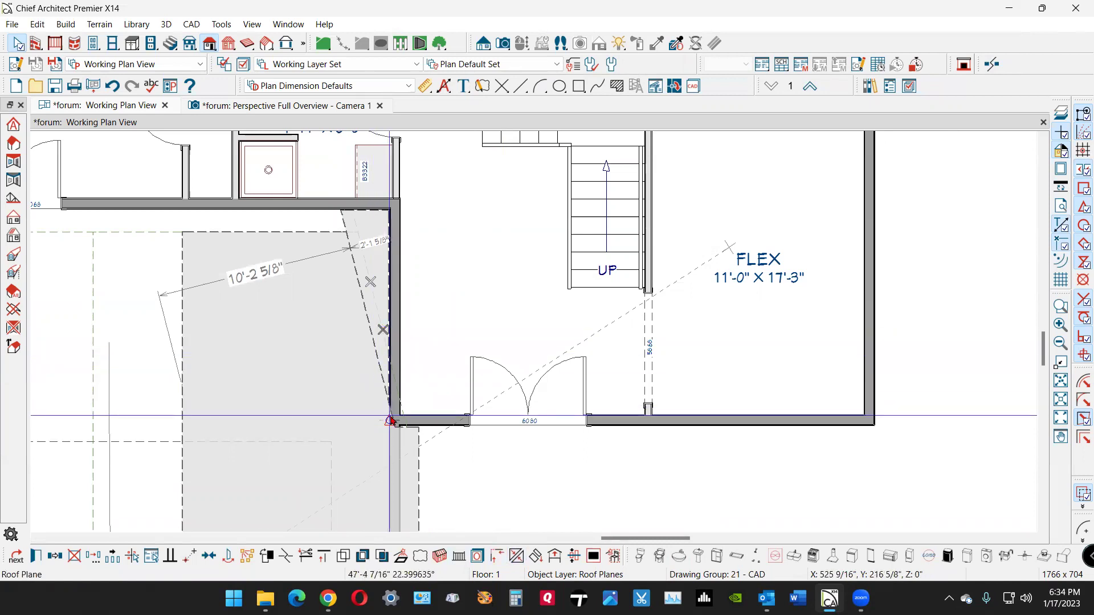
pyautogui.press('Escape')
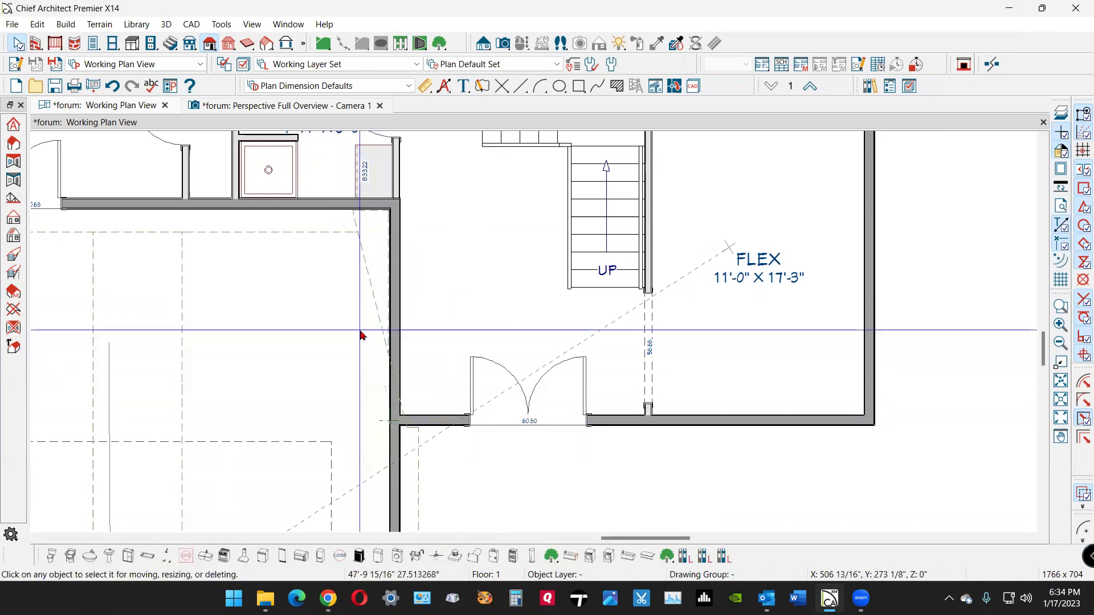
# - Raise the triangular roof plane again with Transform/Replicate Object, using a Z Delta of 1 inch
pyautogui.click(376, 296)
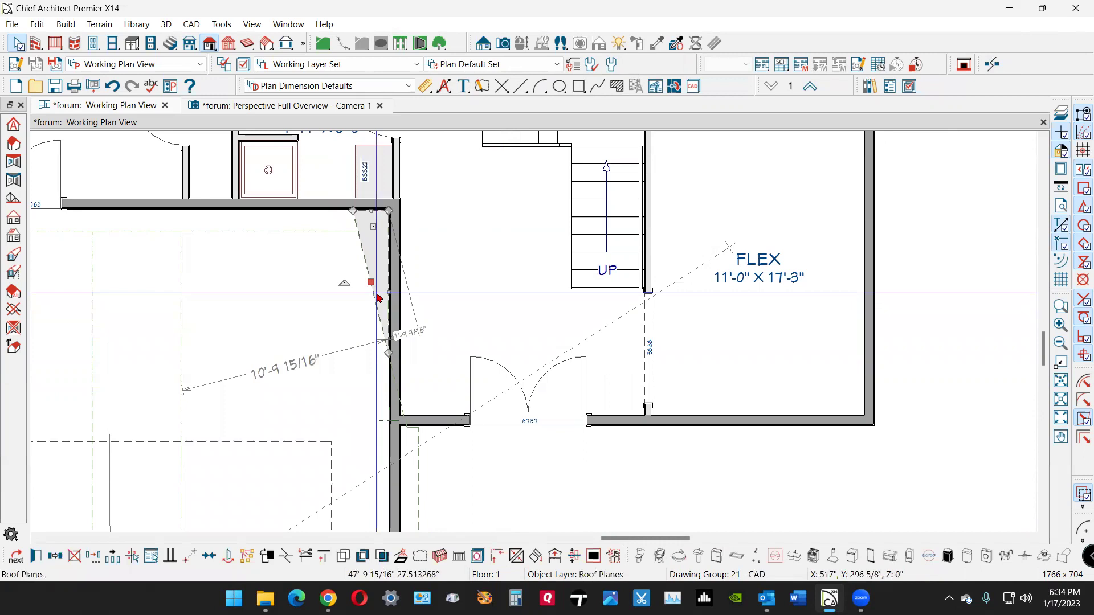
pyautogui.click(94, 557)
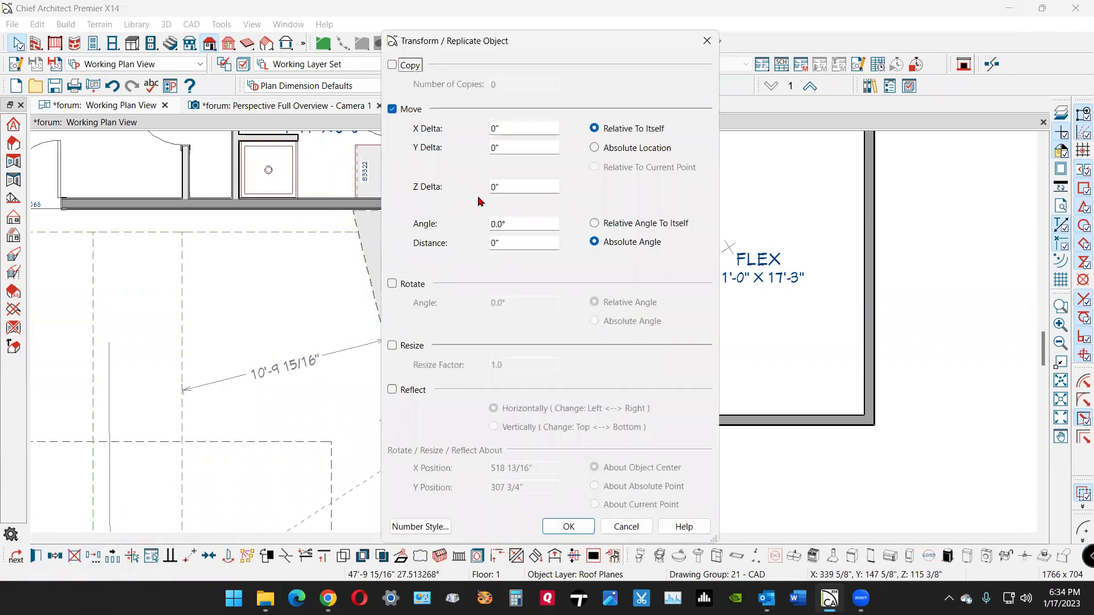
pyautogui.doubleClick(494, 186)
pyautogui.click(569, 526)
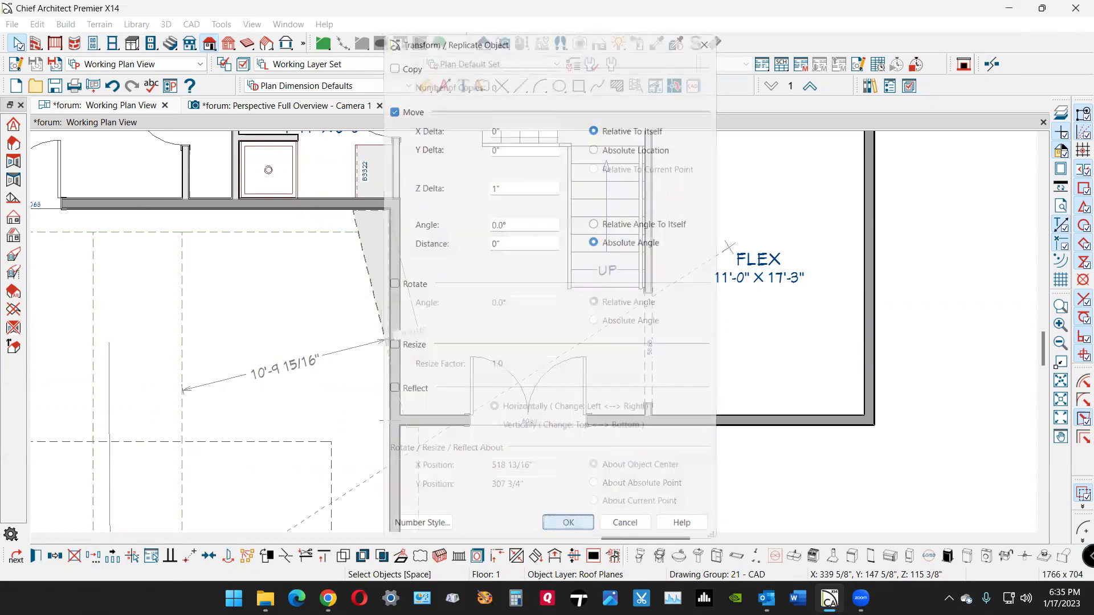
# - Retry the join between the front garage roof plane and the raised triangular plane, then back out of it
pyautogui.click(342, 347)
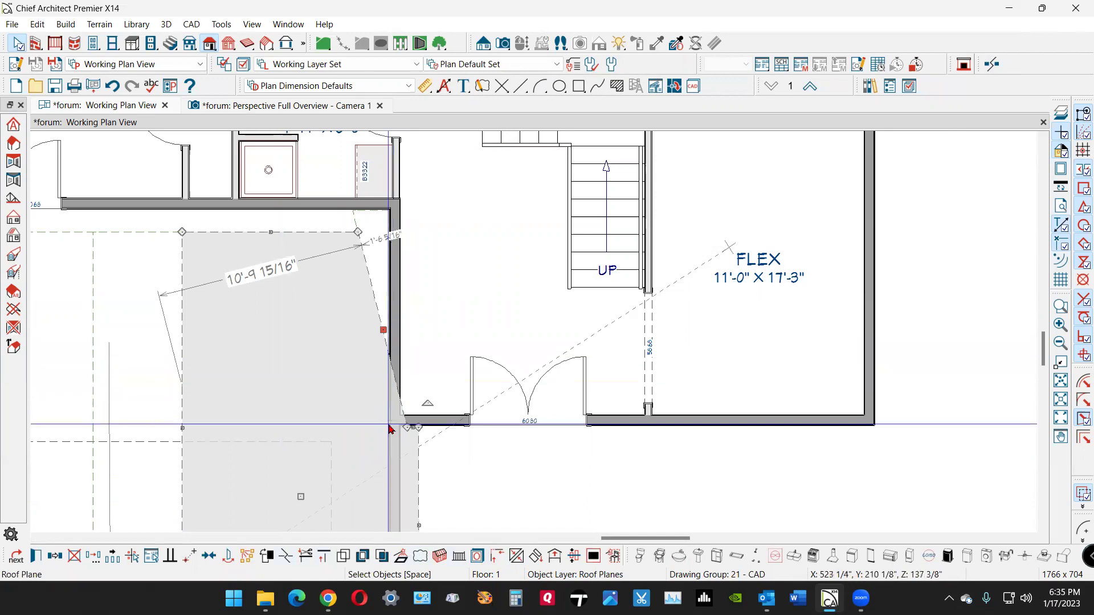
pyautogui.click(515, 559)
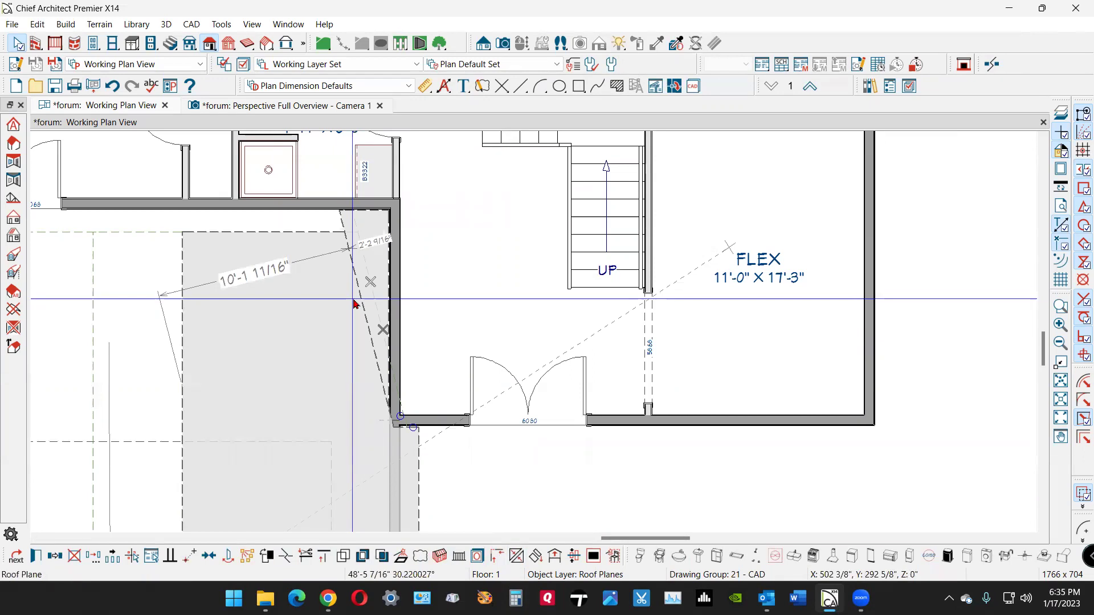
pyautogui.click(353, 304)
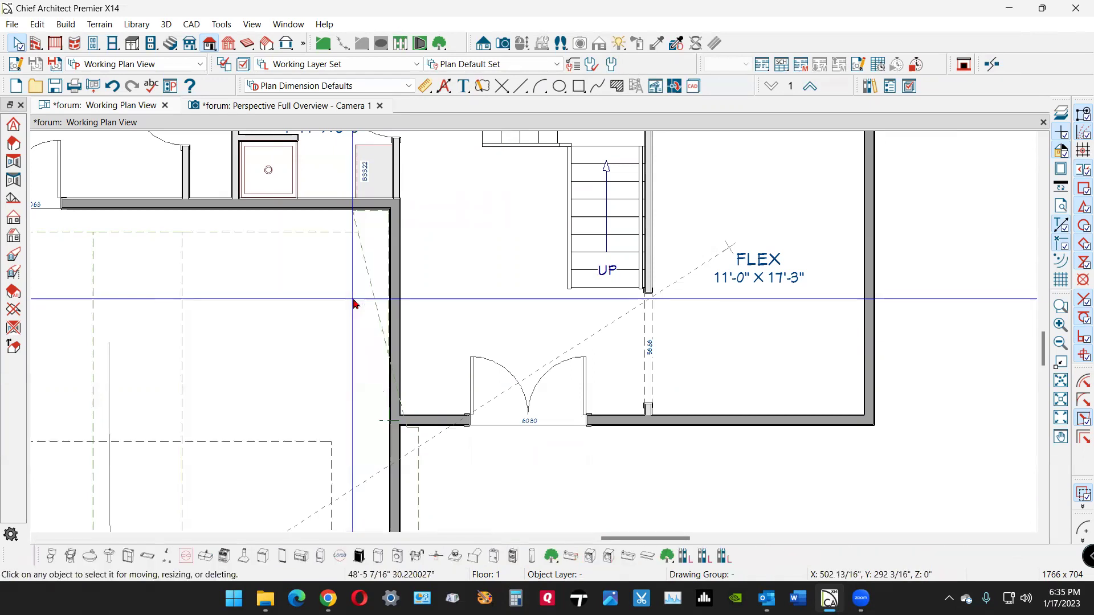
# - Raise the triangular roof plane by a further fraction of an inch with a relative Z move
pyautogui.click(165, 493)
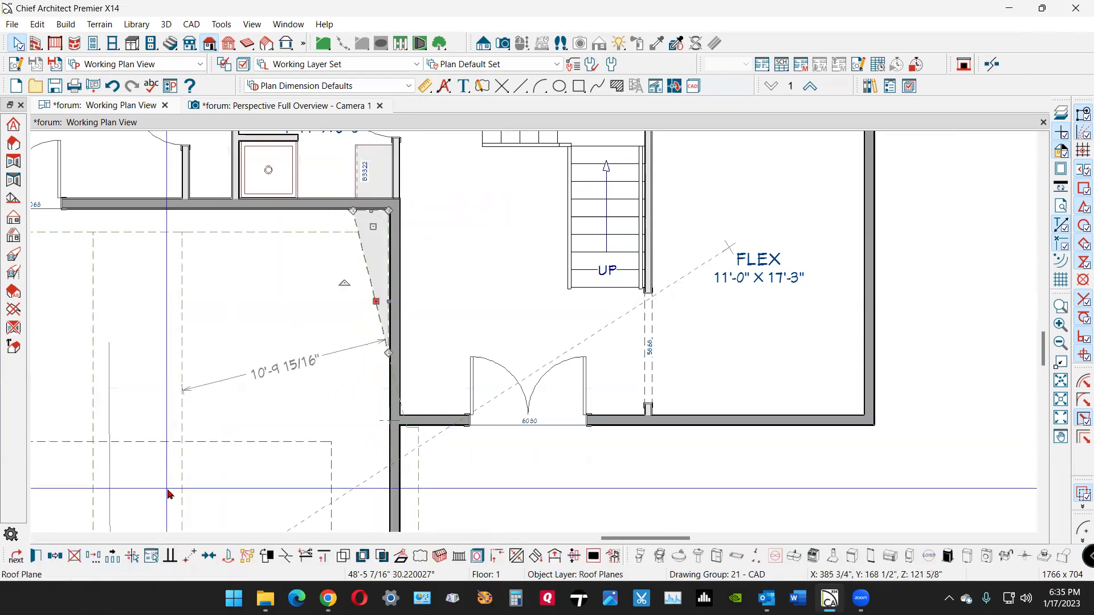
pyautogui.hotkey('ctrl', 't')
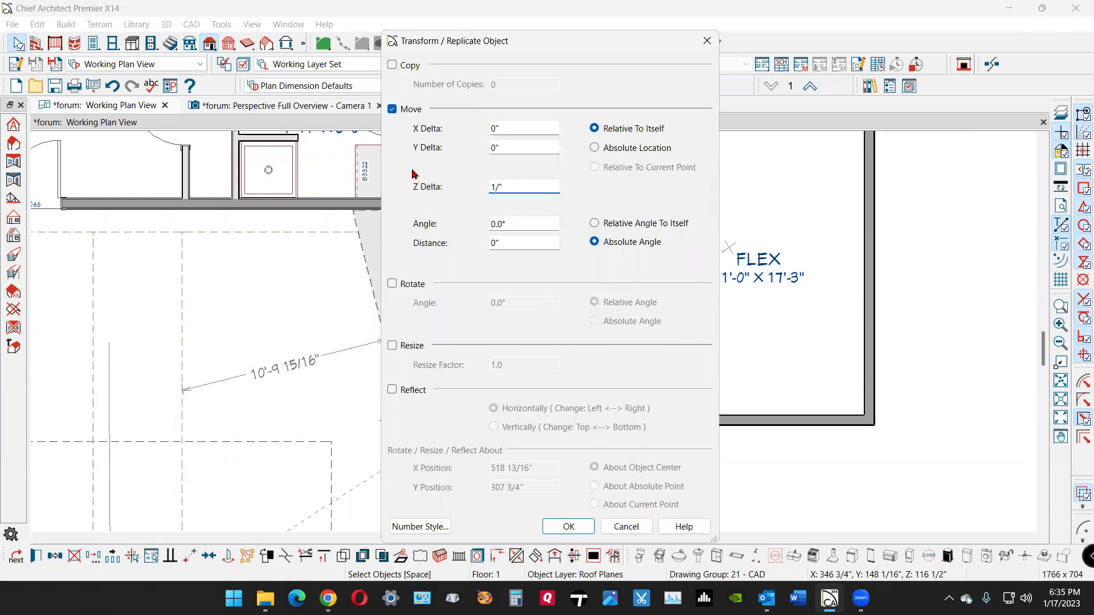
pyautogui.click(569, 527)
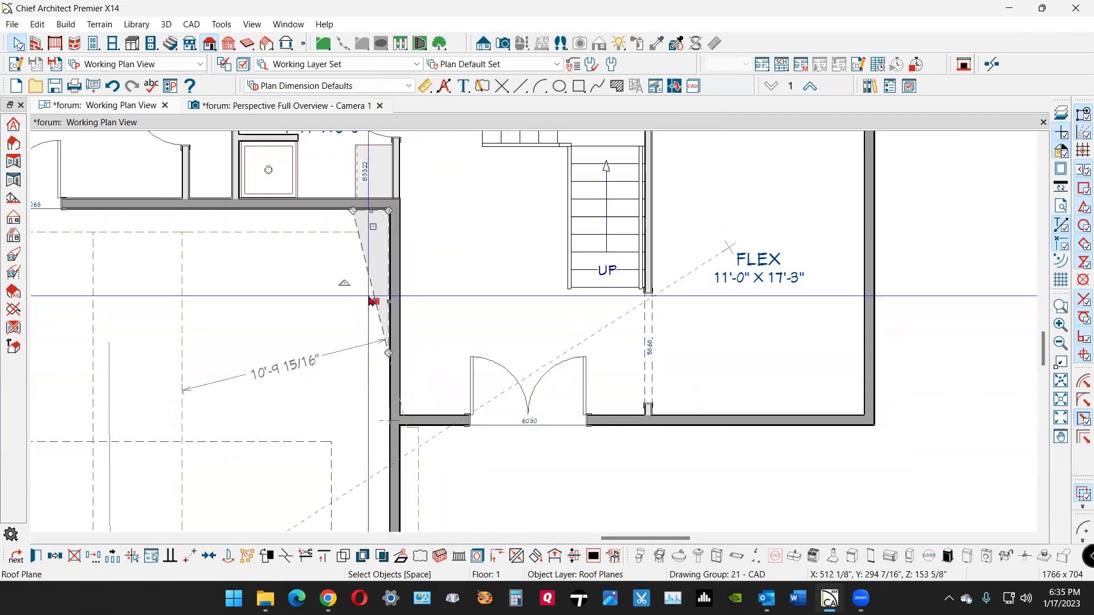
# - Join the front garage roof plane's diagonal edge to the triangular roof plane
pyautogui.click(364, 291)
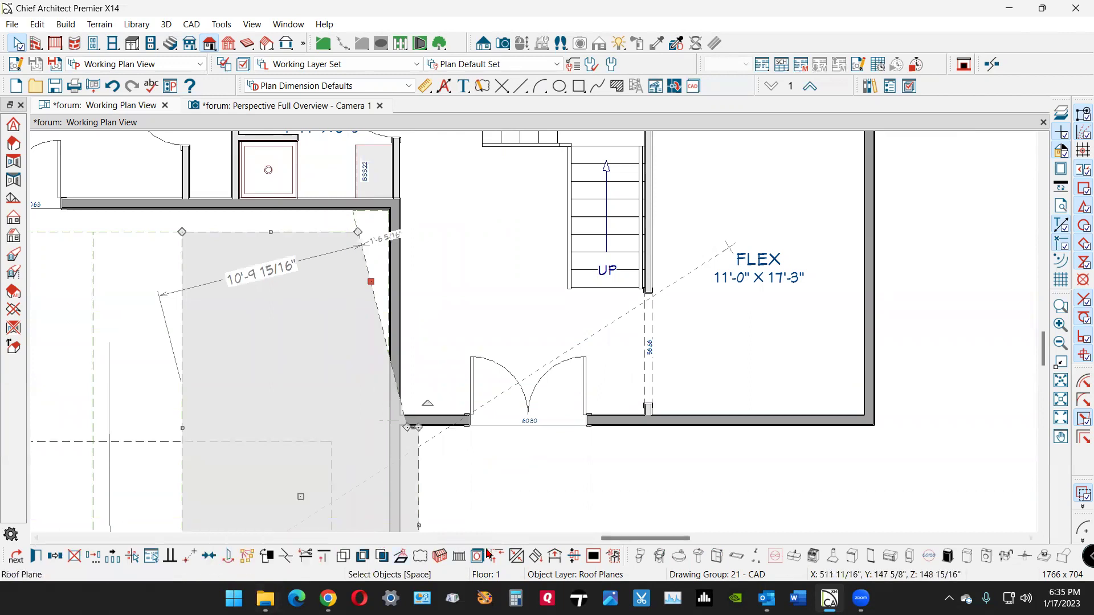
pyautogui.click(516, 556)
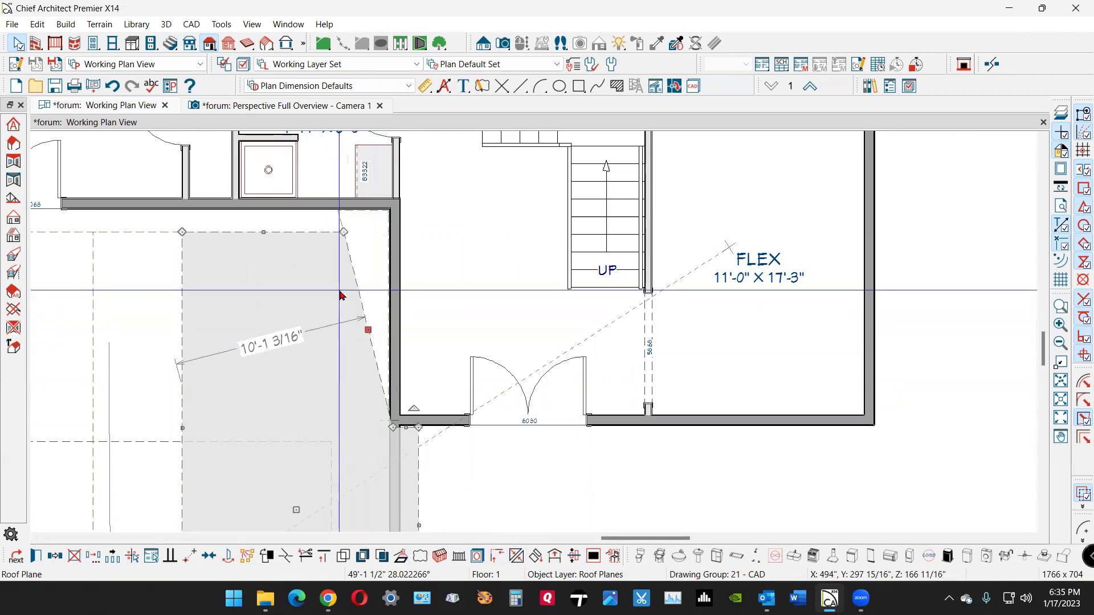
pyautogui.click(323, 207)
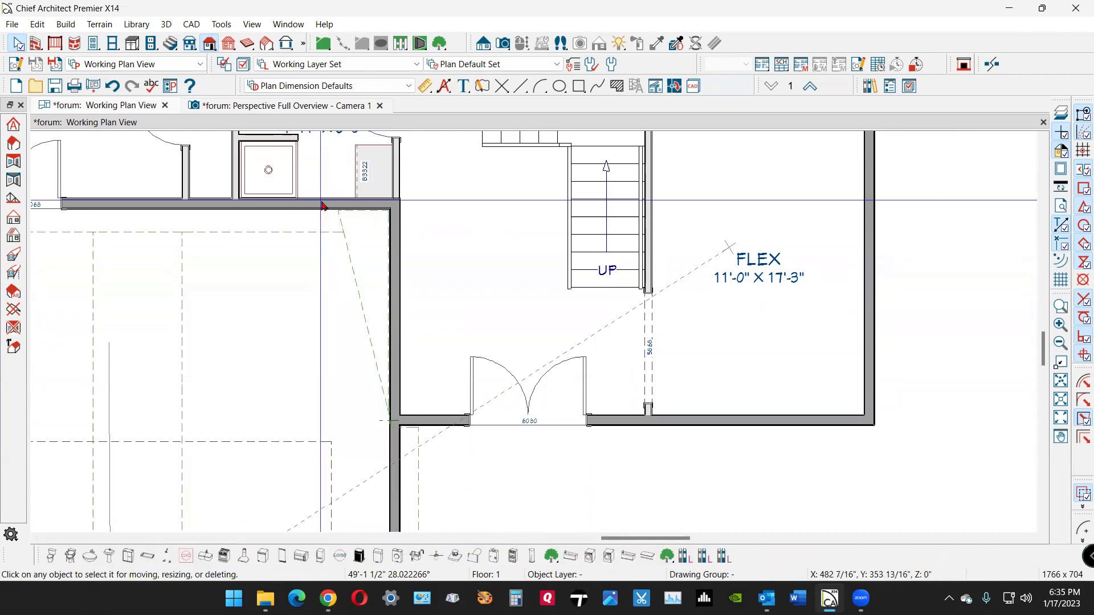
# - In the 3D overview, pull the triangular roof plane's back edge out of the house wall so it ends at the siding face
pyautogui.click(353, 107)
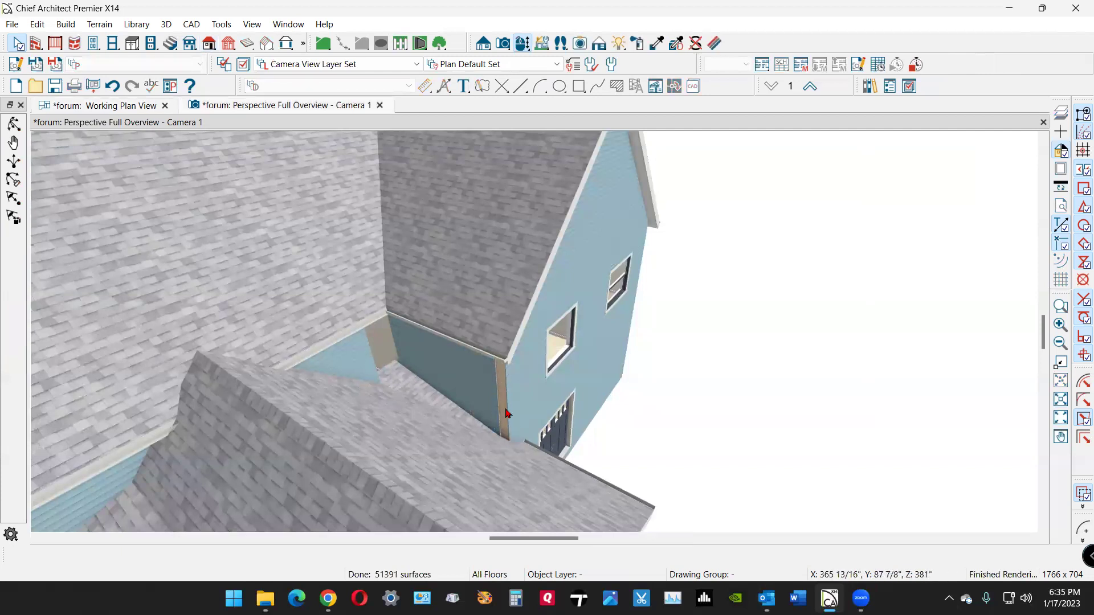
pyautogui.scroll(2, 390, 354)
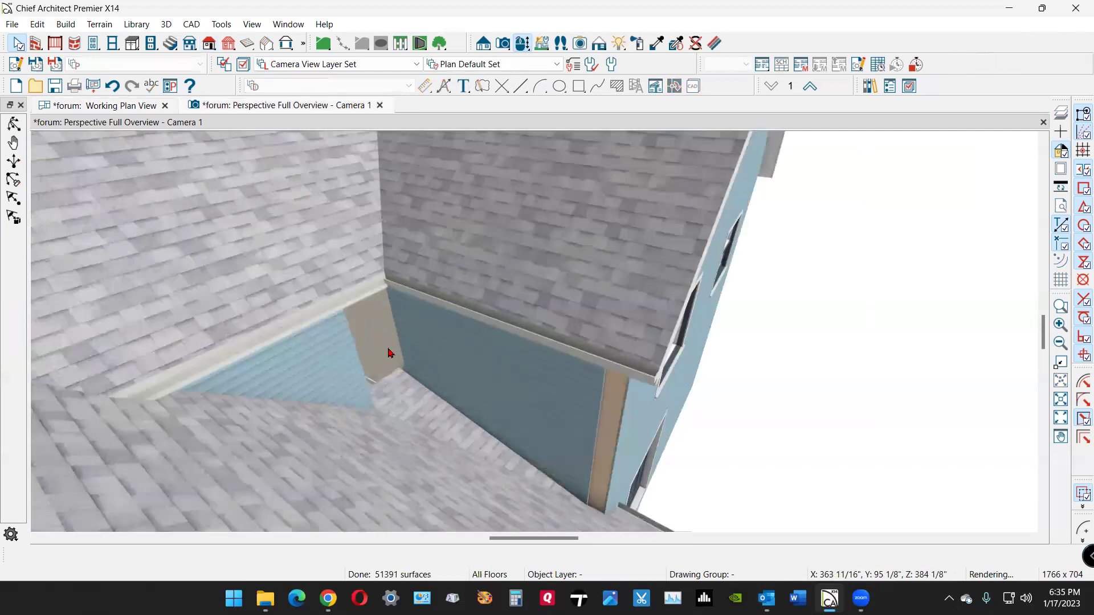
pyautogui.click(390, 390)
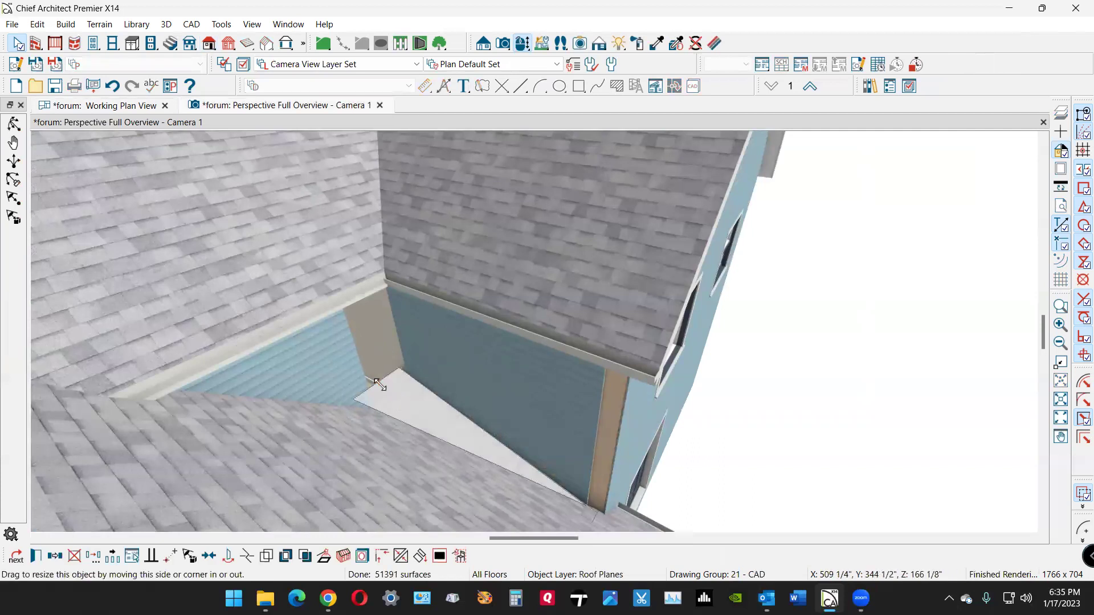
pyautogui.moveTo(386, 391); pyautogui.dragTo(374, 381)
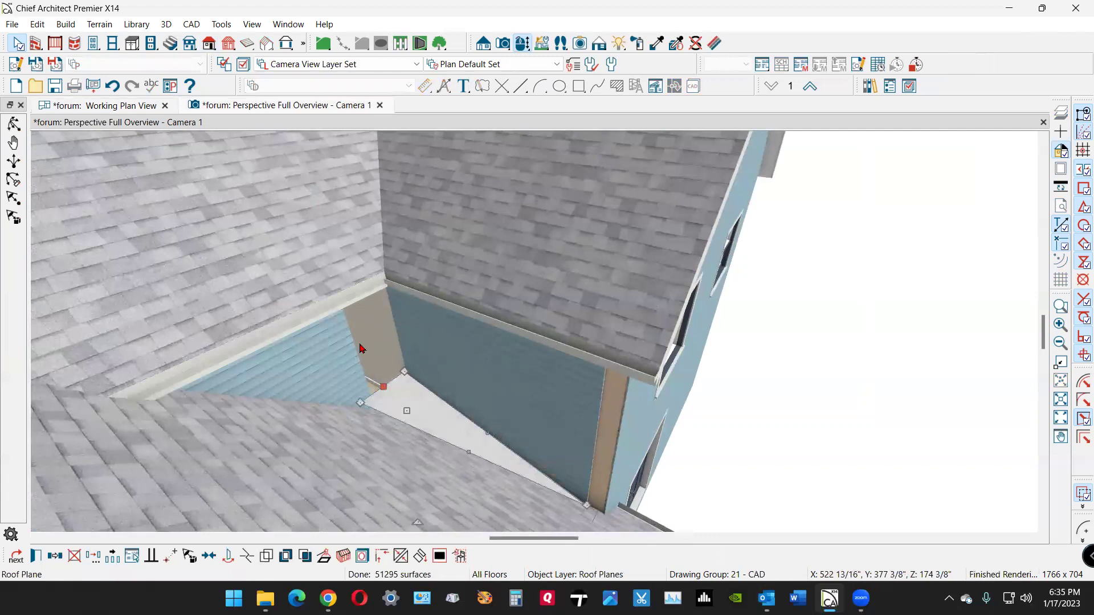
pyautogui.scroll(2, 374, 367)
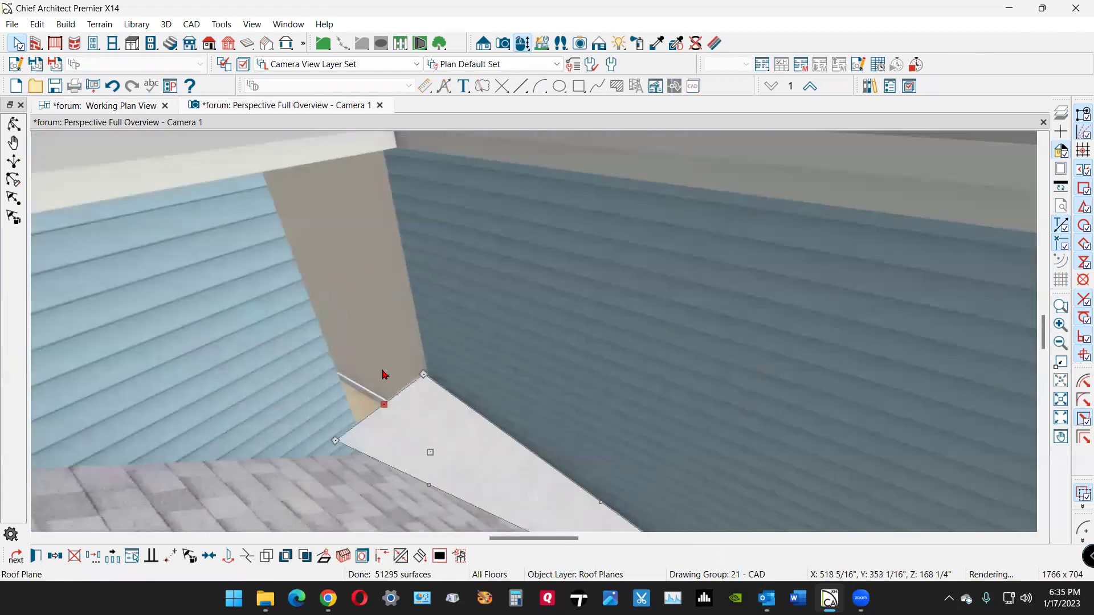
pyautogui.moveTo(383, 406); pyautogui.dragTo(402, 423)
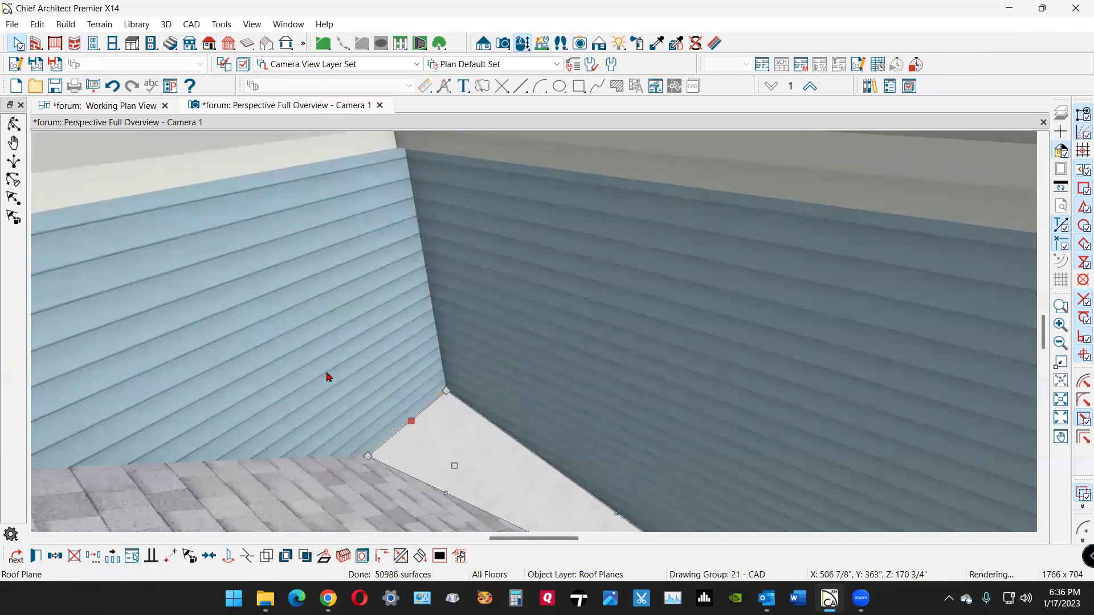
pyautogui.scroll(-5, 275, 356)
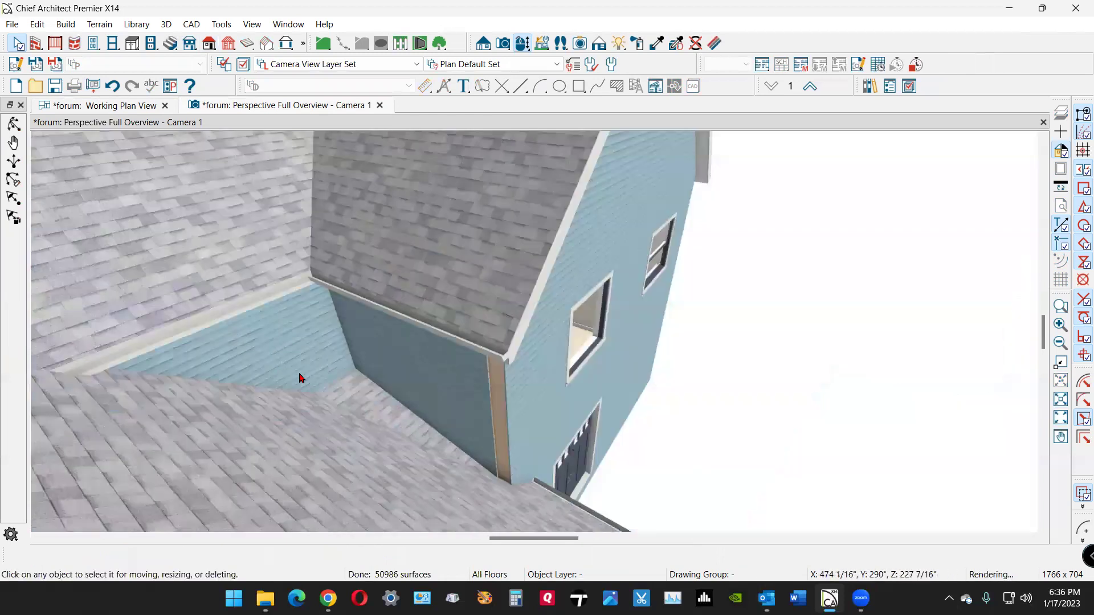
pyautogui.scroll(-2, 301, 378)
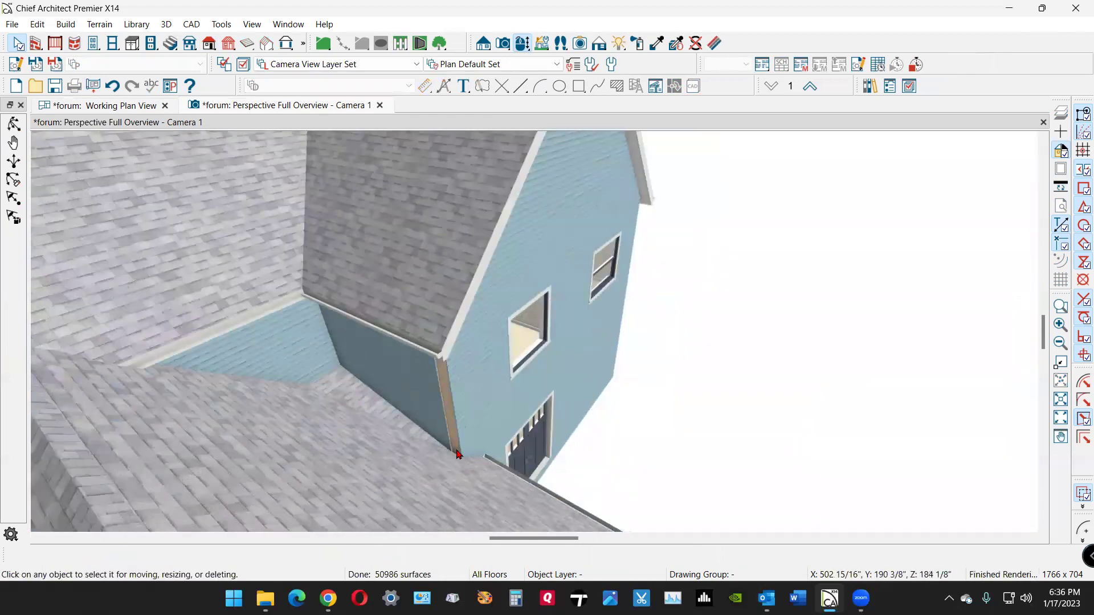
# - In the plan view, break the front garage roof plane's diagonal edge near the entry wall corner and move its end vertex outside the wall face
pyautogui.hotkey('ctrl', 'Tab')
pyautogui.scroll(-2, 422, 441)
pyautogui.scroll(5, 390, 446)
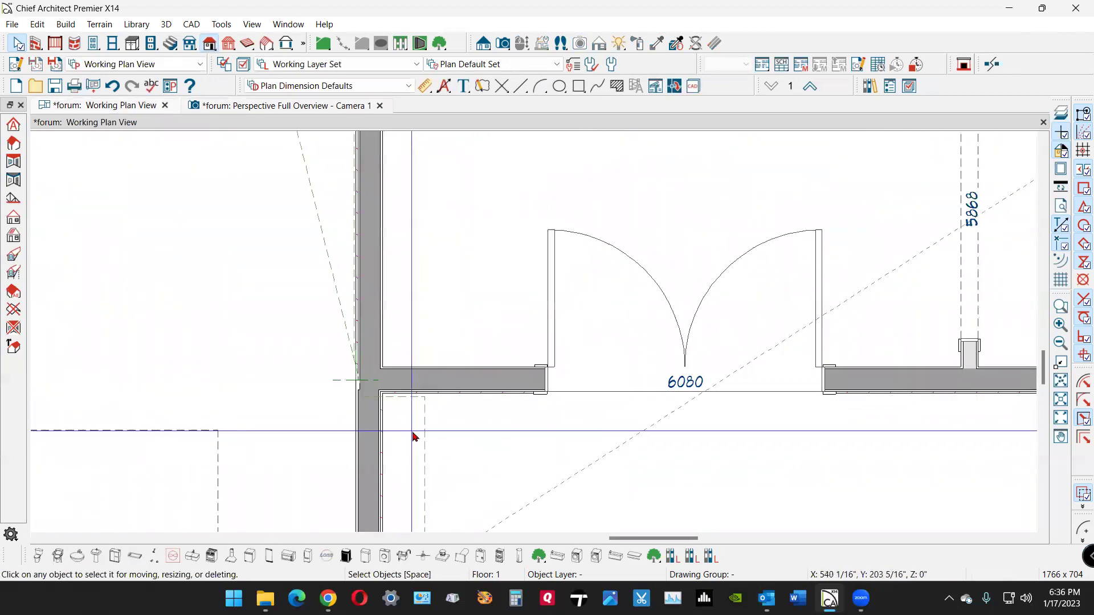
pyautogui.click(424, 437)
pyautogui.scroll(2, 358, 397)
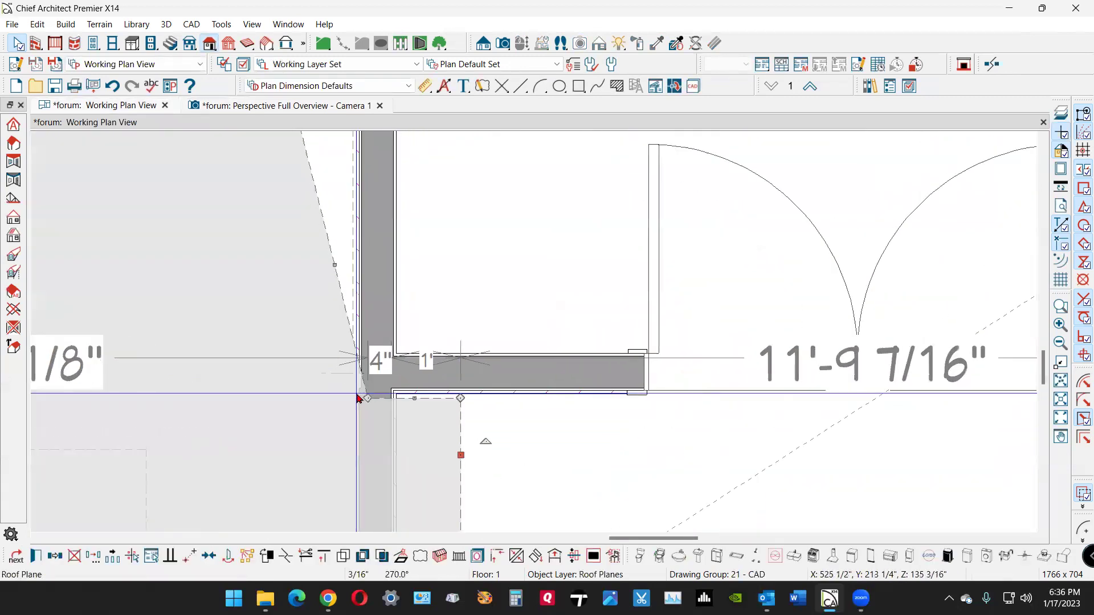
pyautogui.scroll(3, 364, 390)
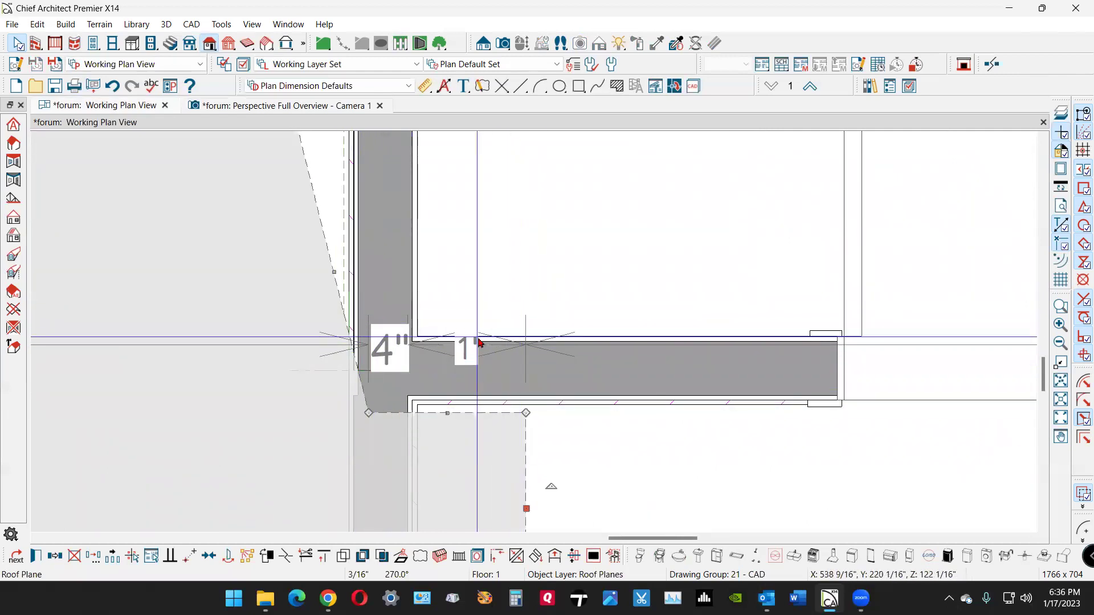
pyautogui.click(286, 559)
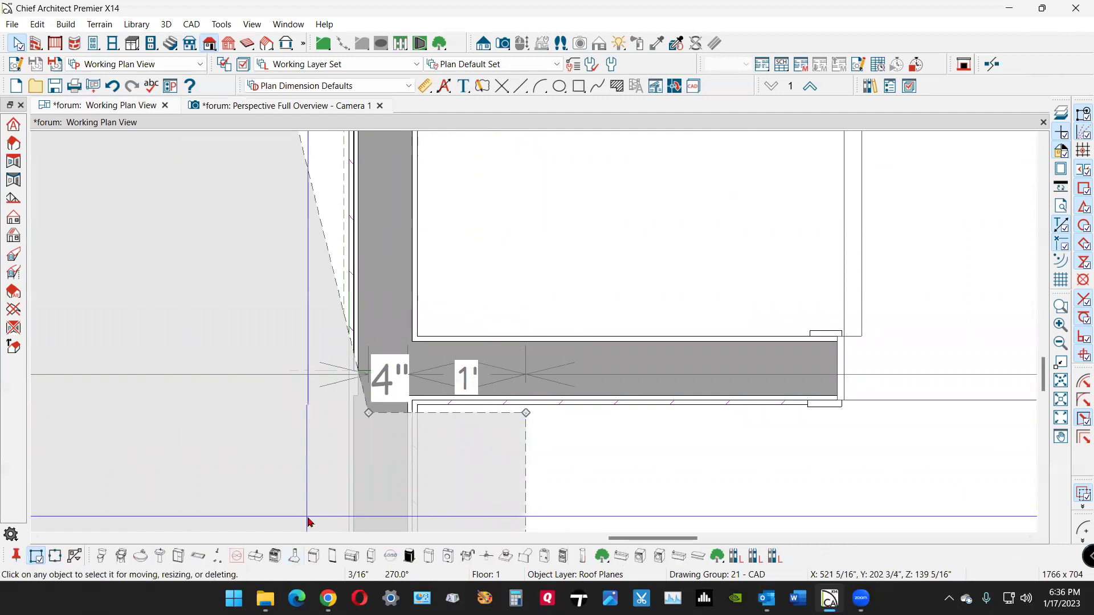
pyautogui.click(349, 337)
pyautogui.moveTo(367, 412); pyautogui.dragTo(348, 412)
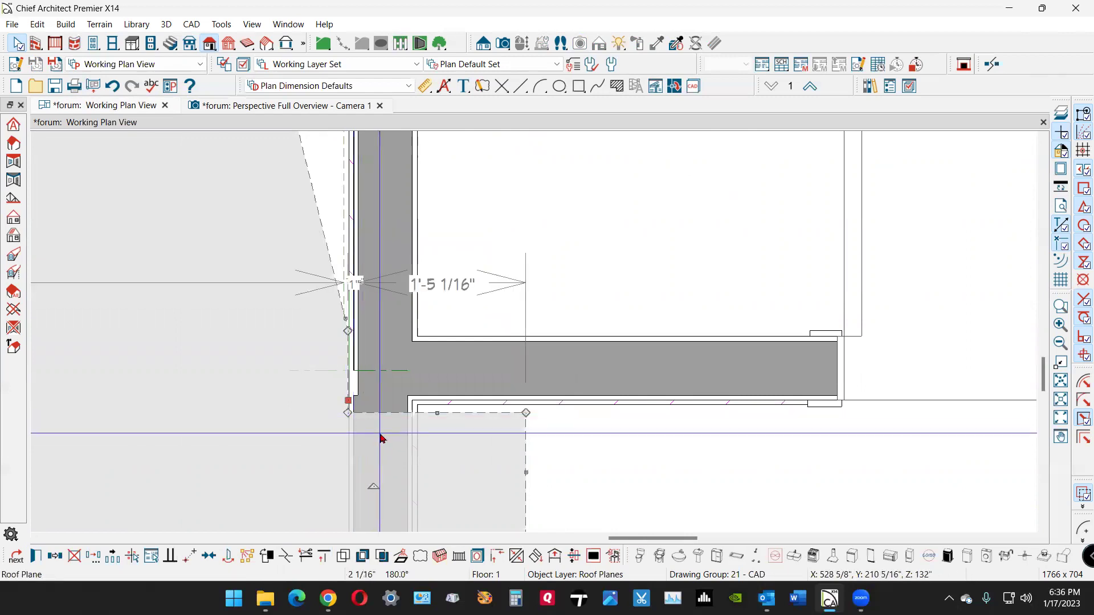
pyautogui.press('Escape')
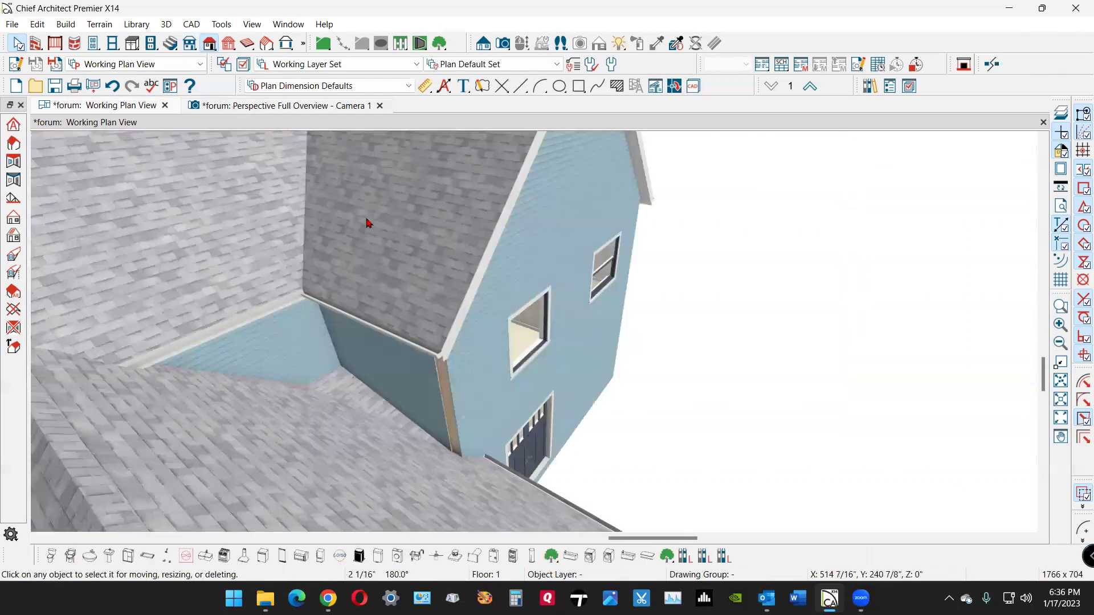
# - Examine the joined garage roof planes and the siding at the house corner in the 3D overview
pyautogui.scroll(-2, 342, 366)
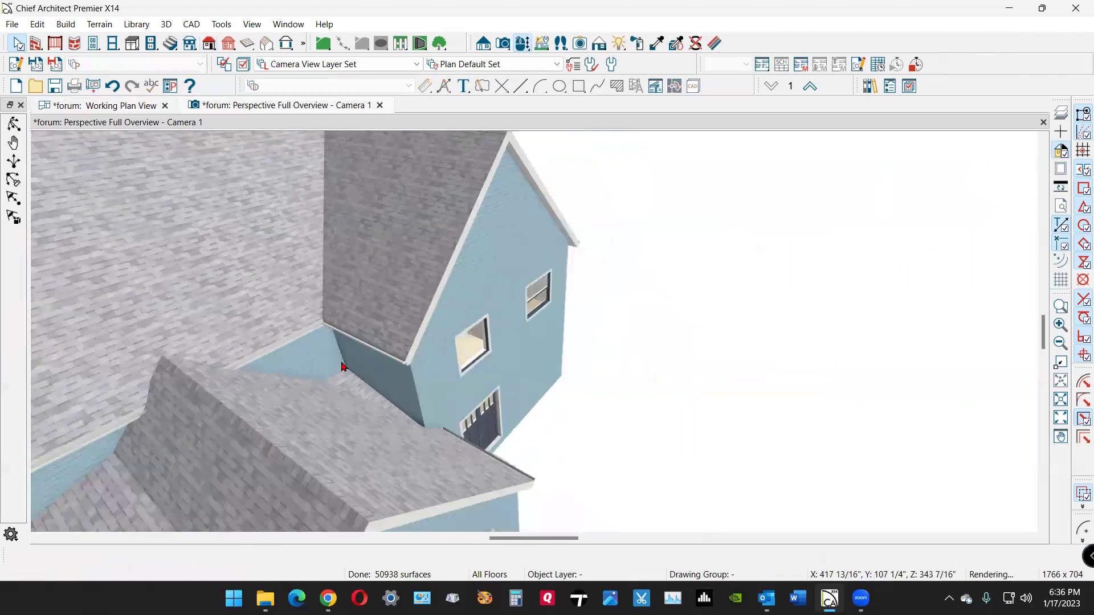
pyautogui.scroll(-1, 344, 366)
pyautogui.scroll(4, 361, 382)
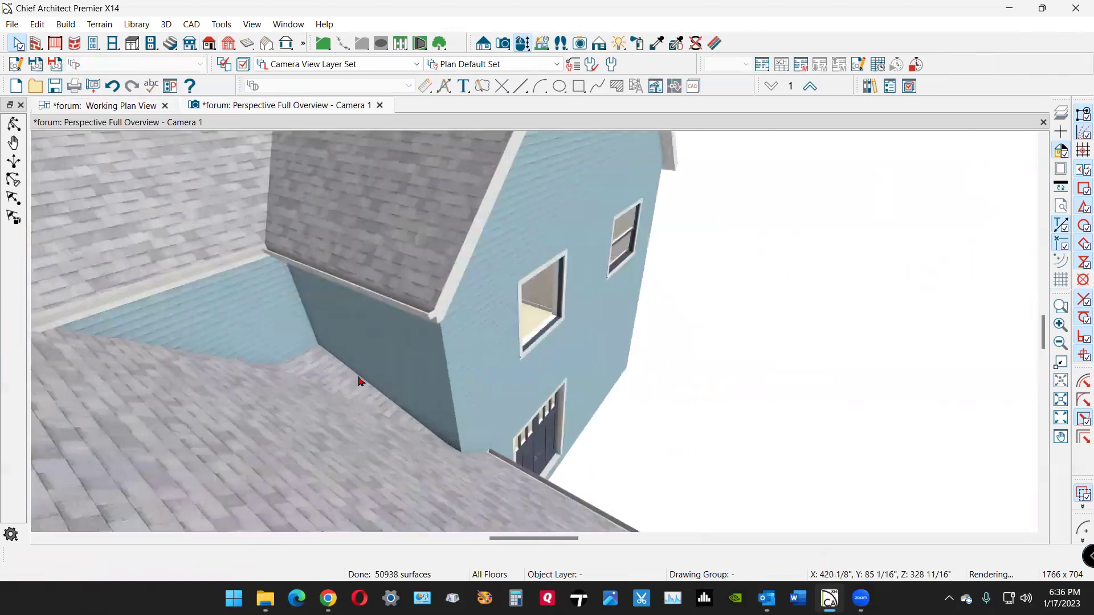
pyautogui.scroll(1, 360, 382)
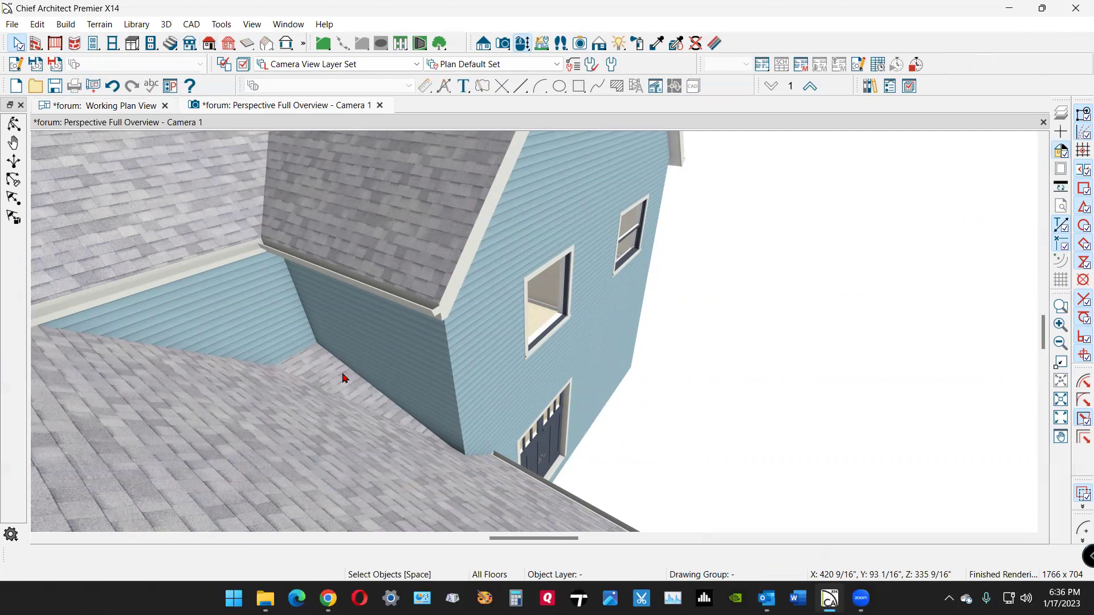
pyautogui.moveTo(502, 408); pyautogui.dragTo(384, 382, button='middle')
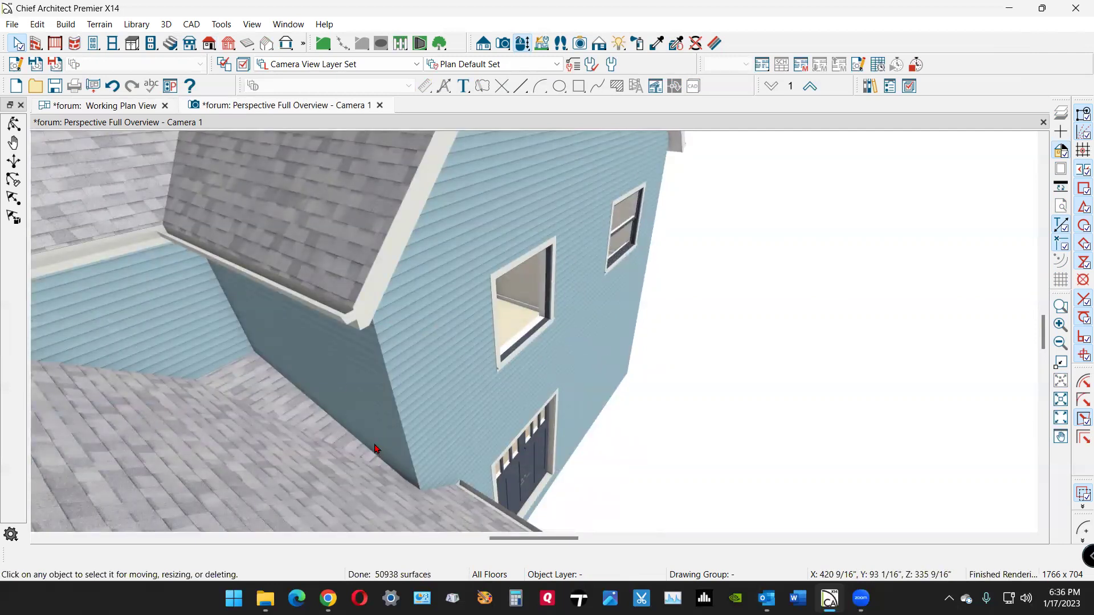
# - Orbit the whole house in the 3D overview and examine the garage roofs from the front, including the eave beside the entry door
pyautogui.moveTo(382, 394); pyautogui.dragTo(385, 228, button='middle')
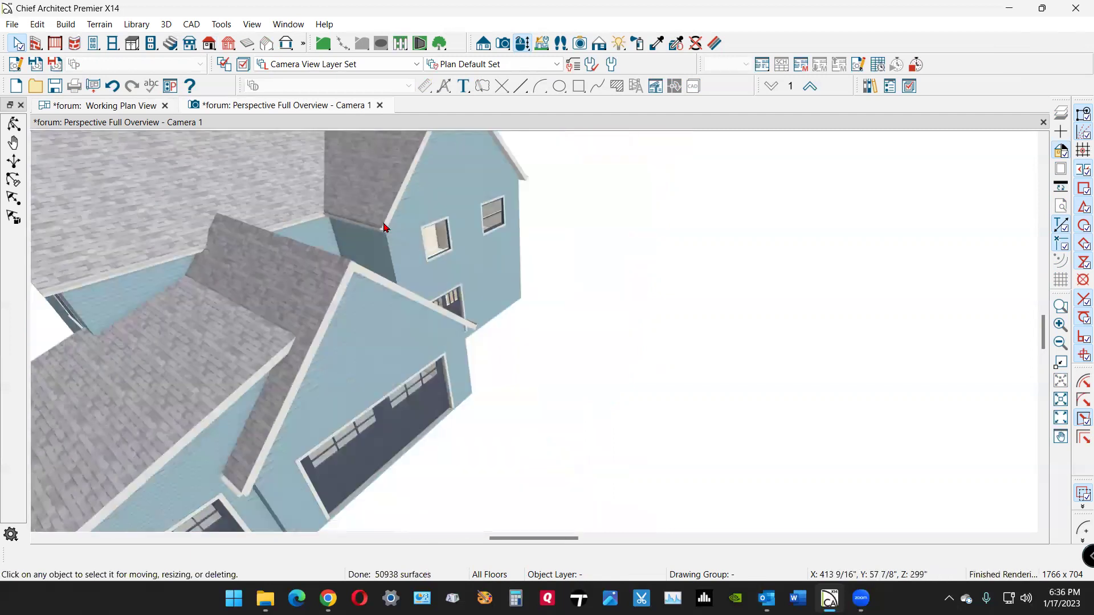
pyautogui.scroll(-3, 384, 228)
pyautogui.scroll(-3, 302, 275)
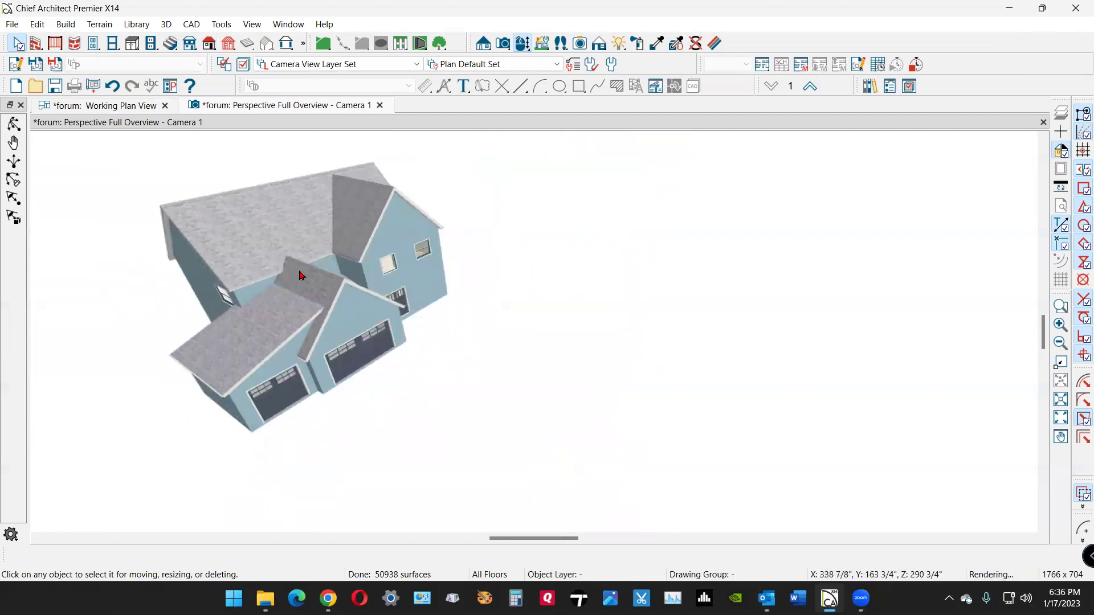
pyautogui.scroll(3, 302, 276)
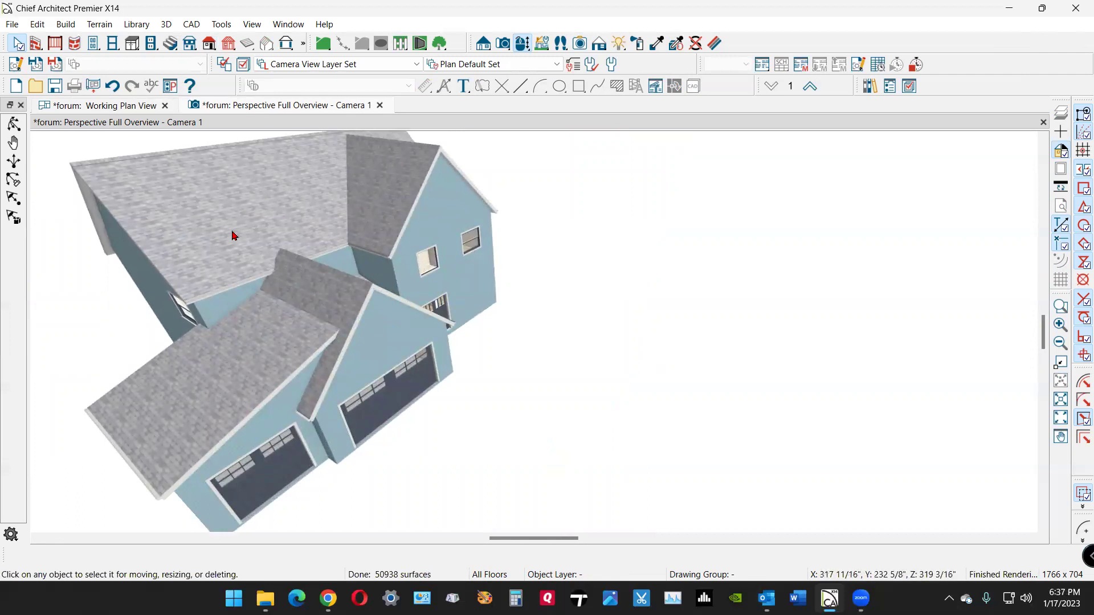
pyautogui.click(14, 124)
pyautogui.moveTo(293, 239); pyautogui.dragTo(230, 240)
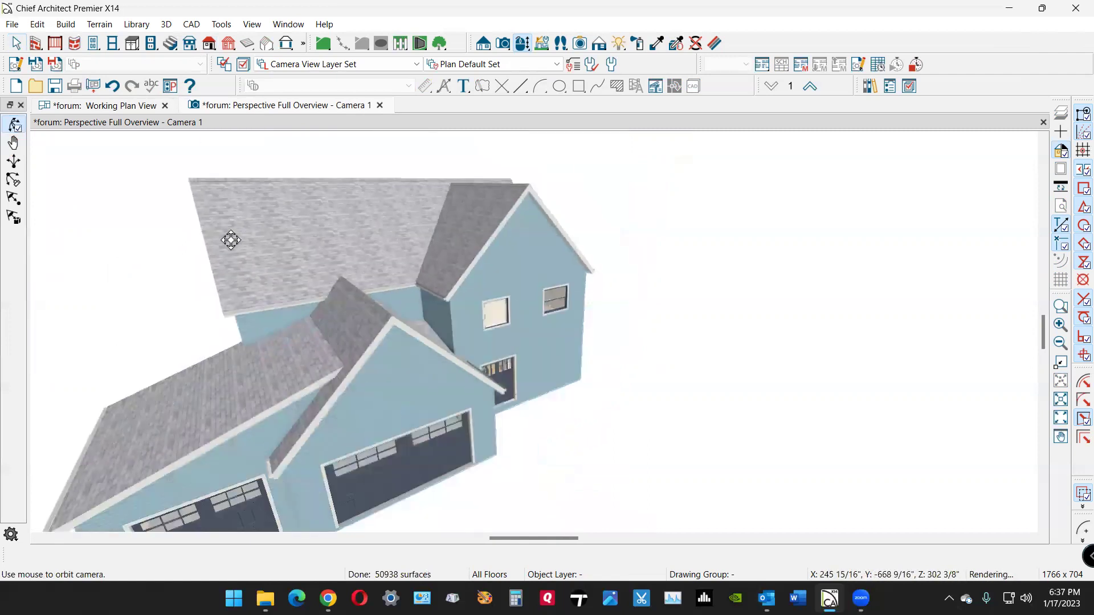
pyautogui.moveTo(259, 401); pyautogui.dragTo(223, 374)
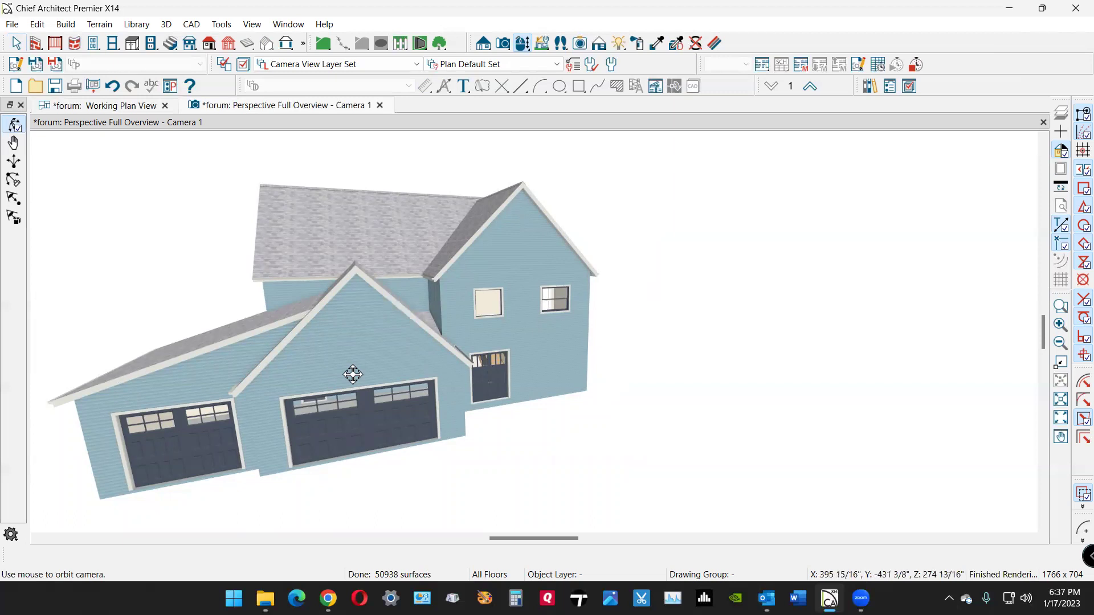
pyautogui.moveTo(422, 361); pyautogui.dragTo(415, 366)
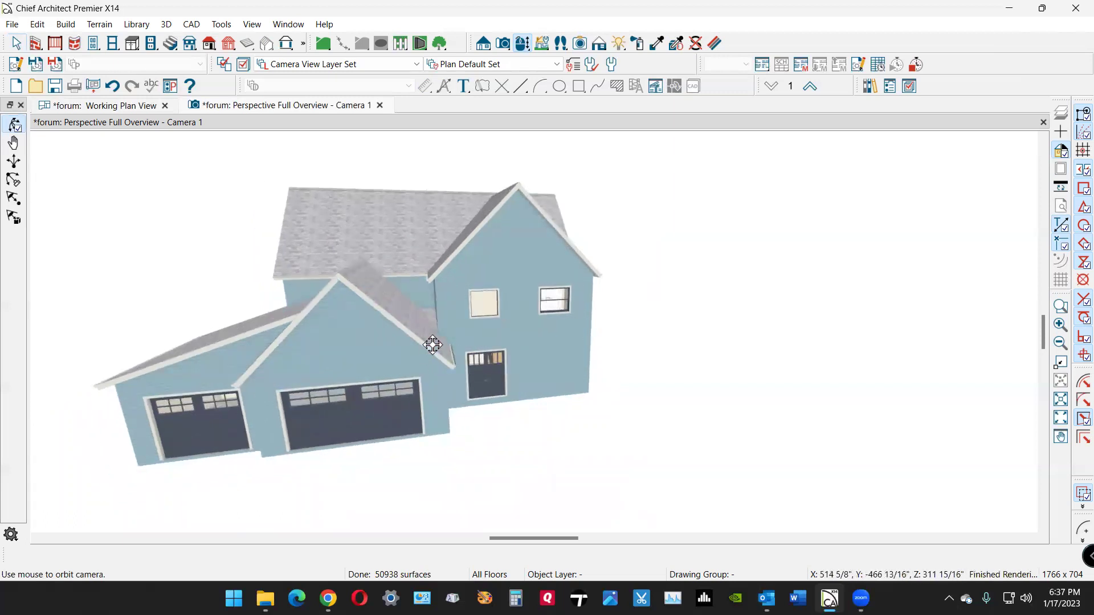
pyautogui.scroll(4, 427, 310)
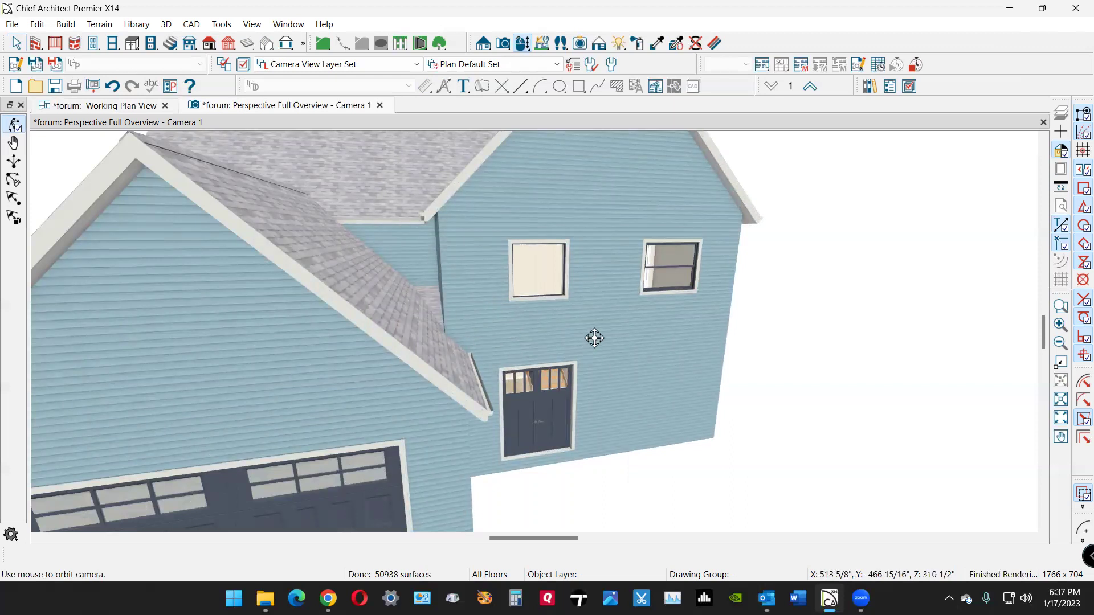
pyautogui.scroll(-2, 595, 338)
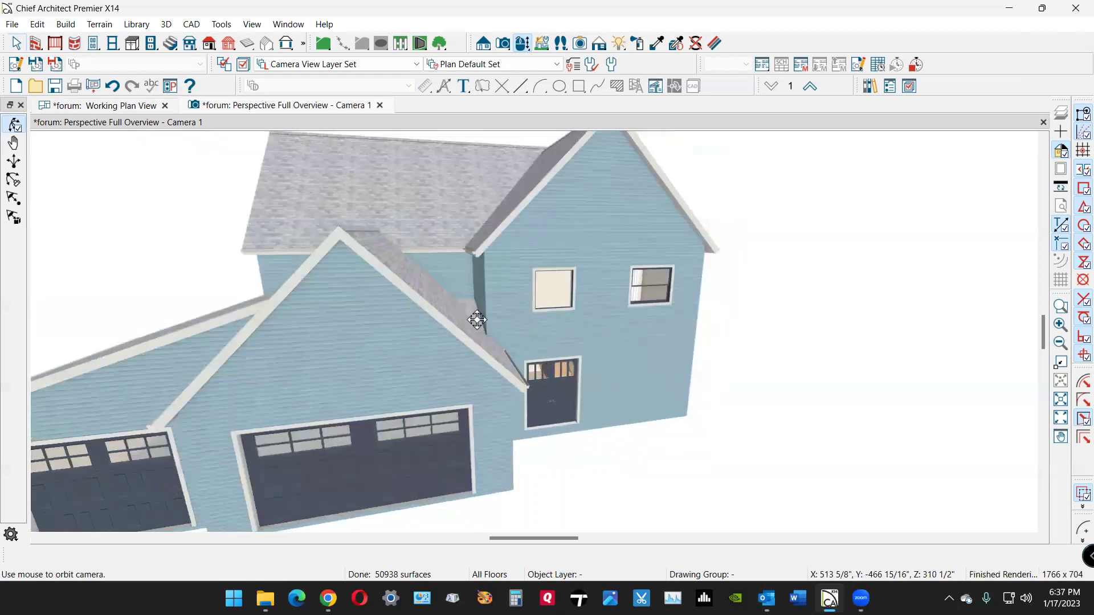